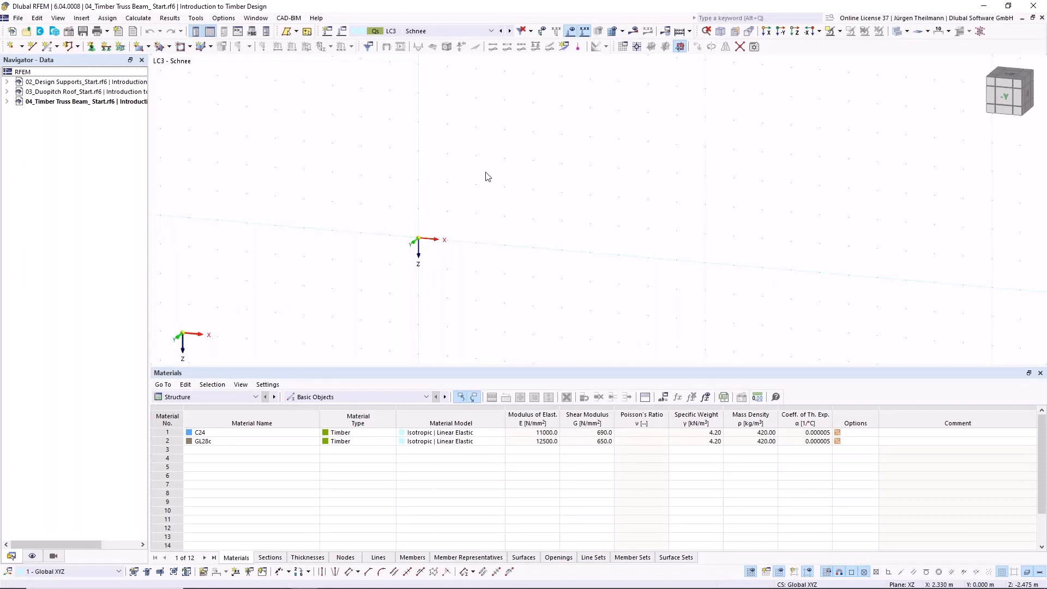
Set up a new model named 01_Timber Column in the Introduction to Timber Design project and activate the Timber Design add-on.
{"action": "left_click", "coordinate": [12, 31]}
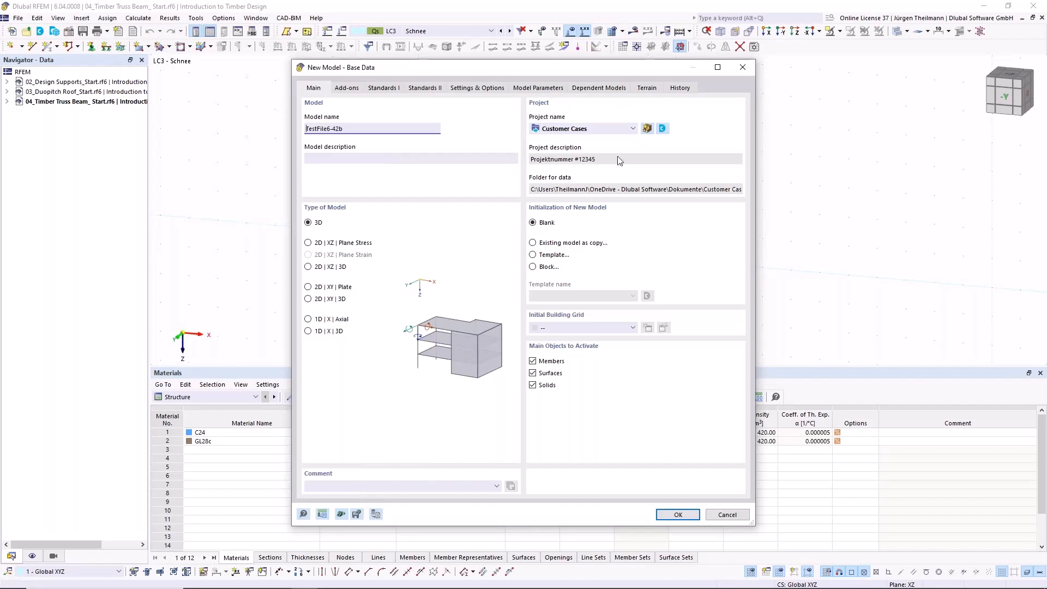
{"action": "left_click", "coordinate": [633, 129]}
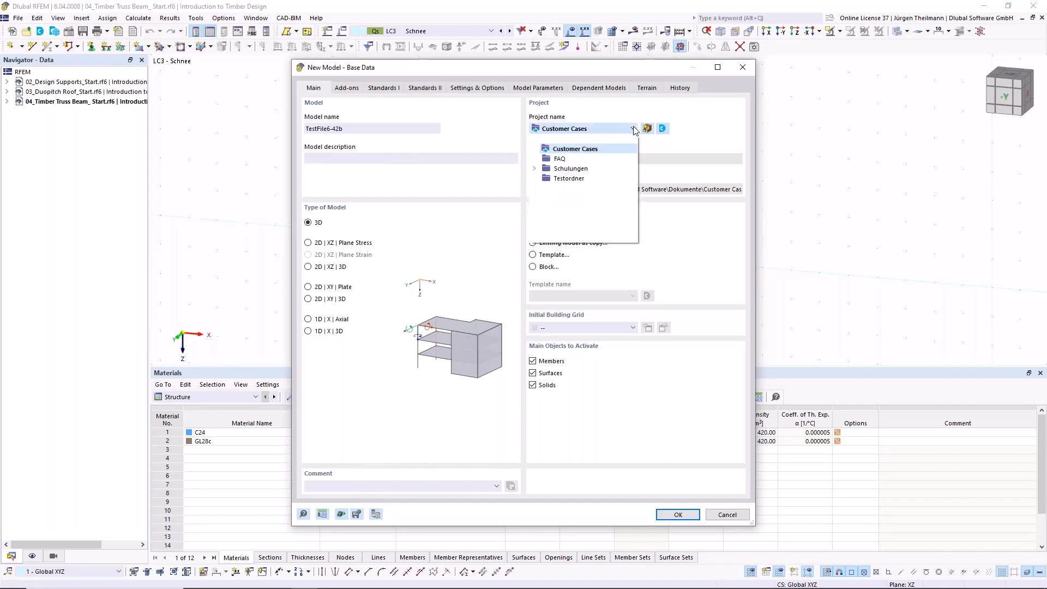
{"action": "left_click", "coordinate": [536, 170]}
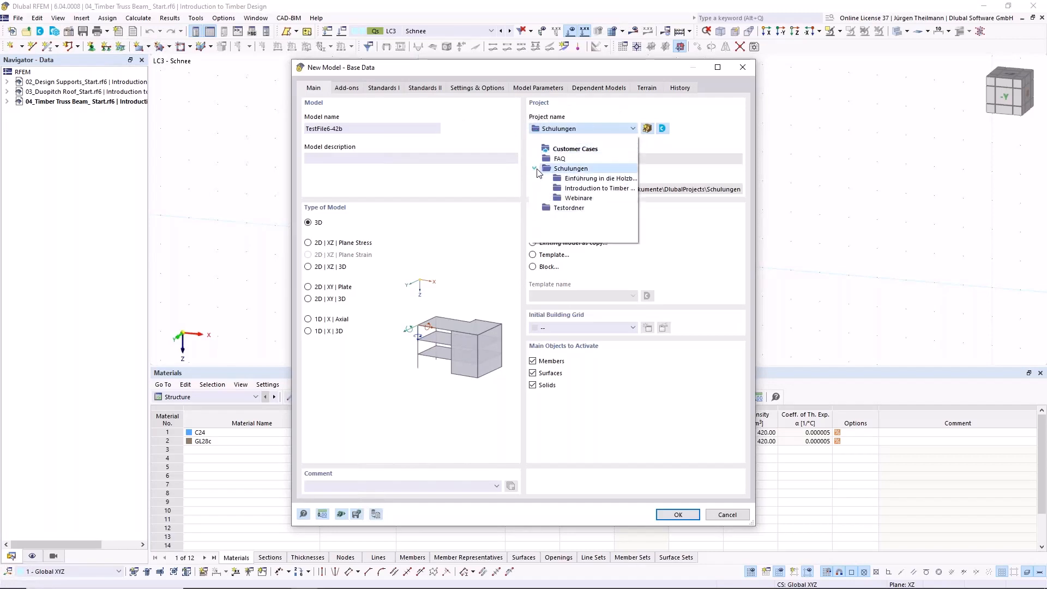
{"action": "left_click", "coordinate": [592, 189]}
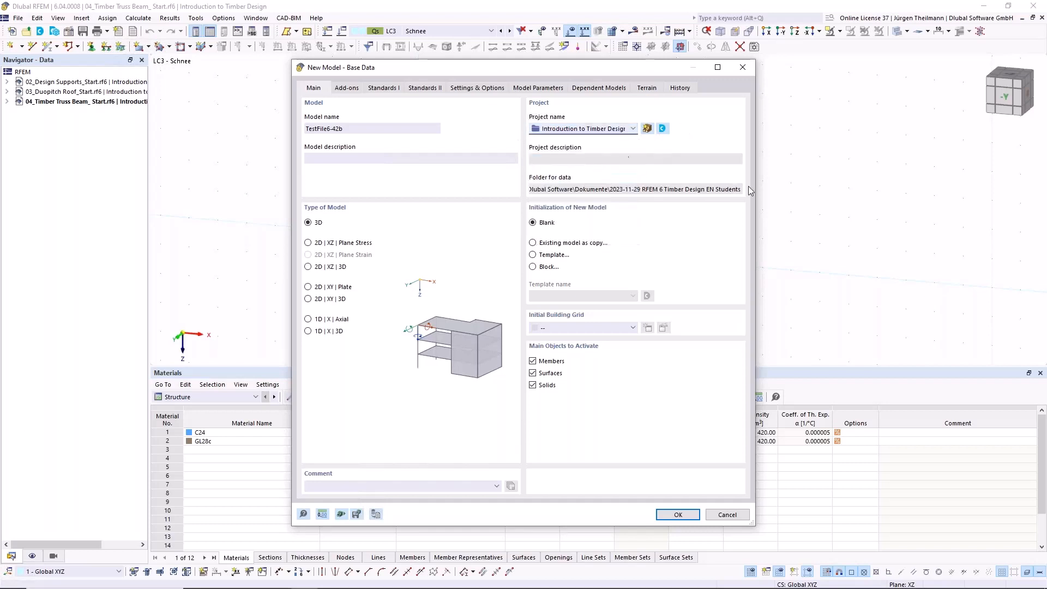
{"action": "left_click_drag", "start_coordinate": [383, 130], "coordinate": [275, 136]}
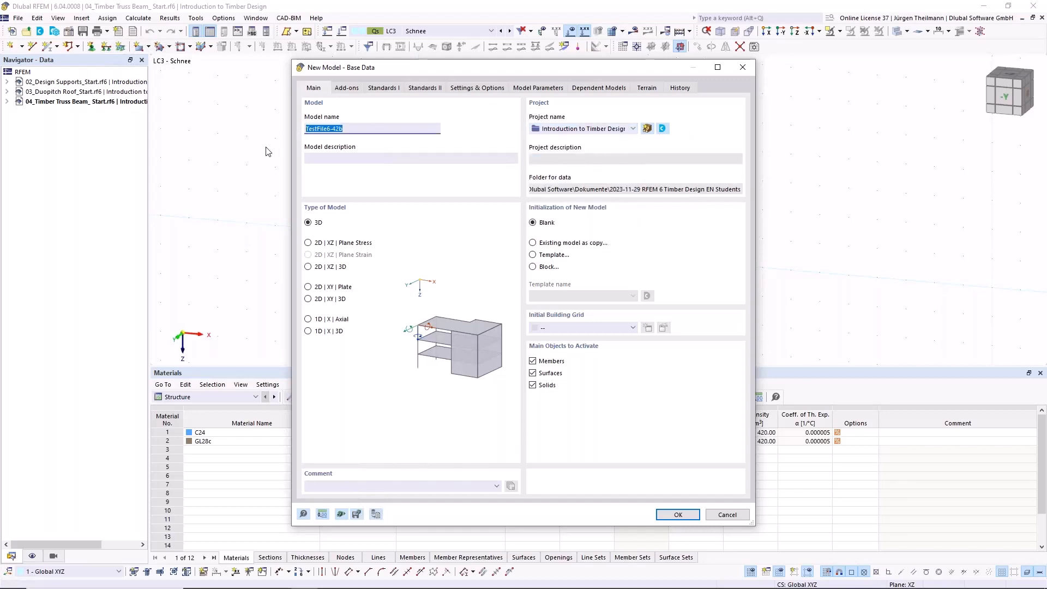
{"action": "type", "text": "01_Timber Column"}
{"action": "left_click", "coordinate": [349, 89]}
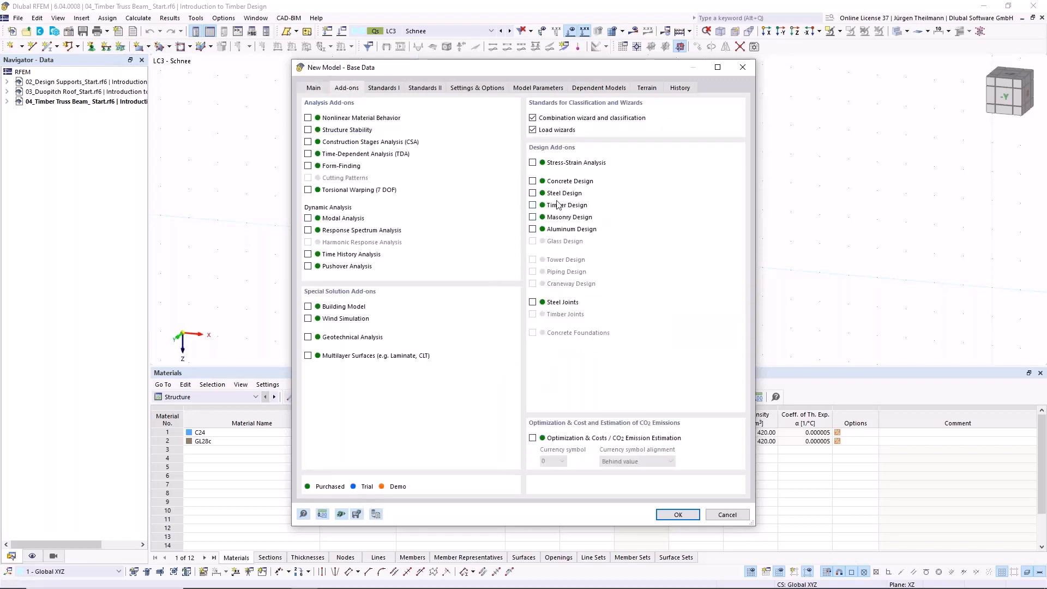
{"action": "left_click", "coordinate": [533, 206]}
Set the combination standard to EN 1990 | Timber, use CEN annexes for combinations, load wizards and timber design, and create the model.
{"action": "left_click", "coordinate": [384, 89]}
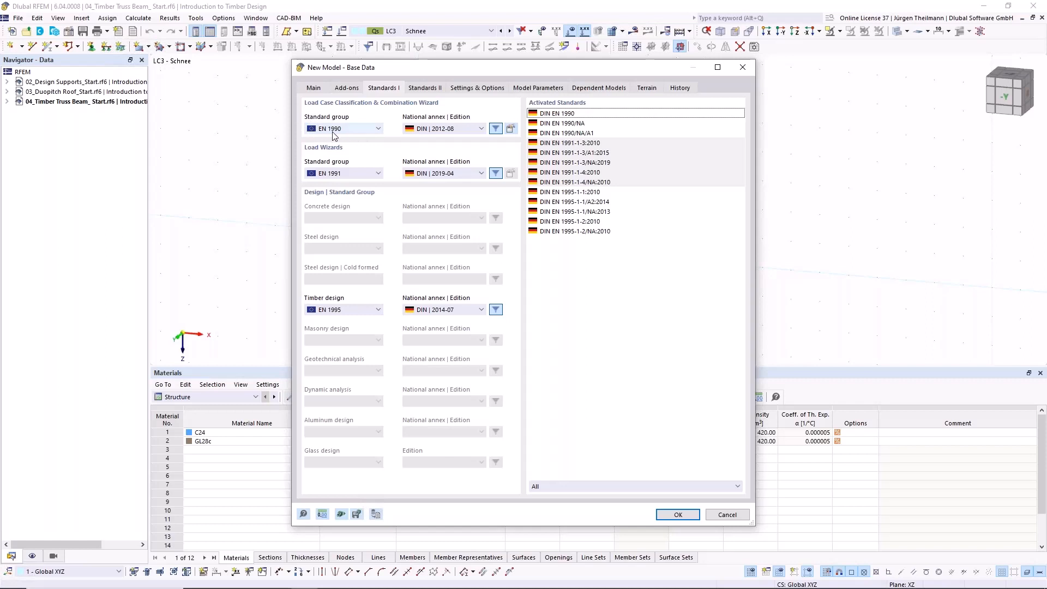
{"action": "left_click", "coordinate": [378, 129]}
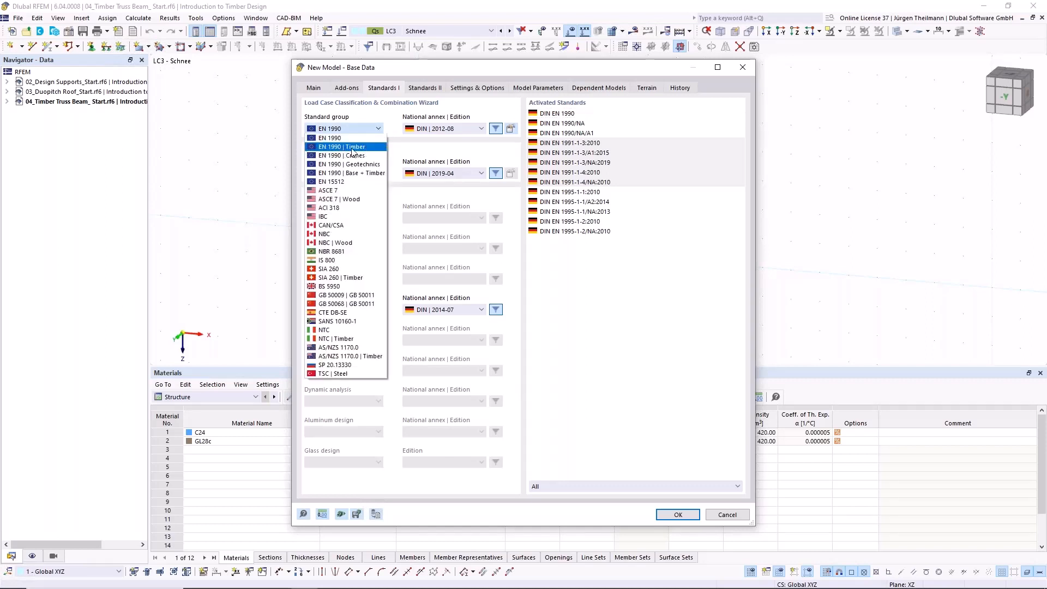
{"action": "left_click", "coordinate": [352, 147]}
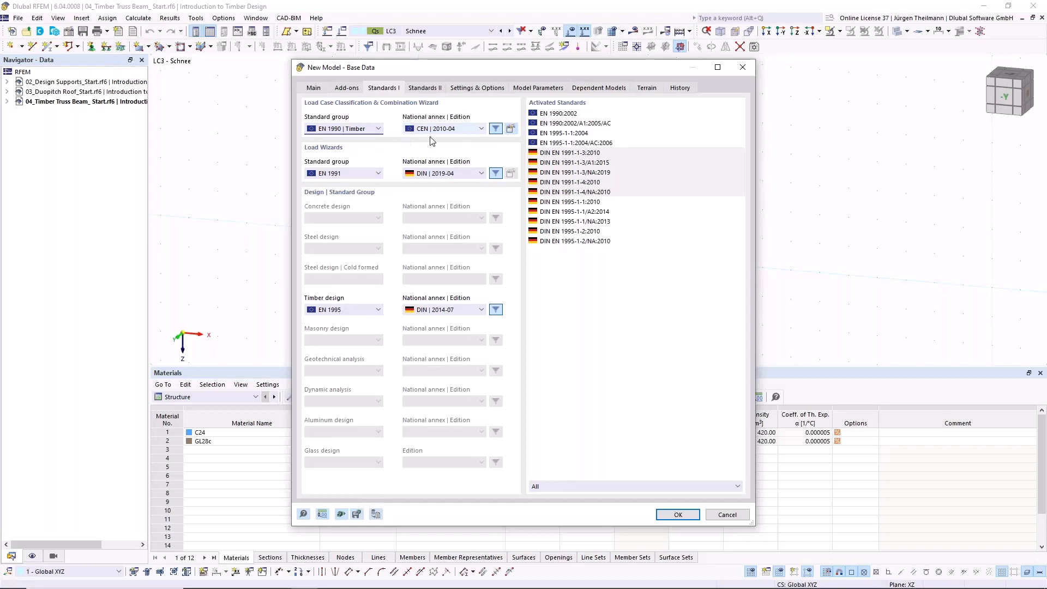
{"action": "left_click", "coordinate": [482, 174]}
{"action": "left_click", "coordinate": [470, 189]}
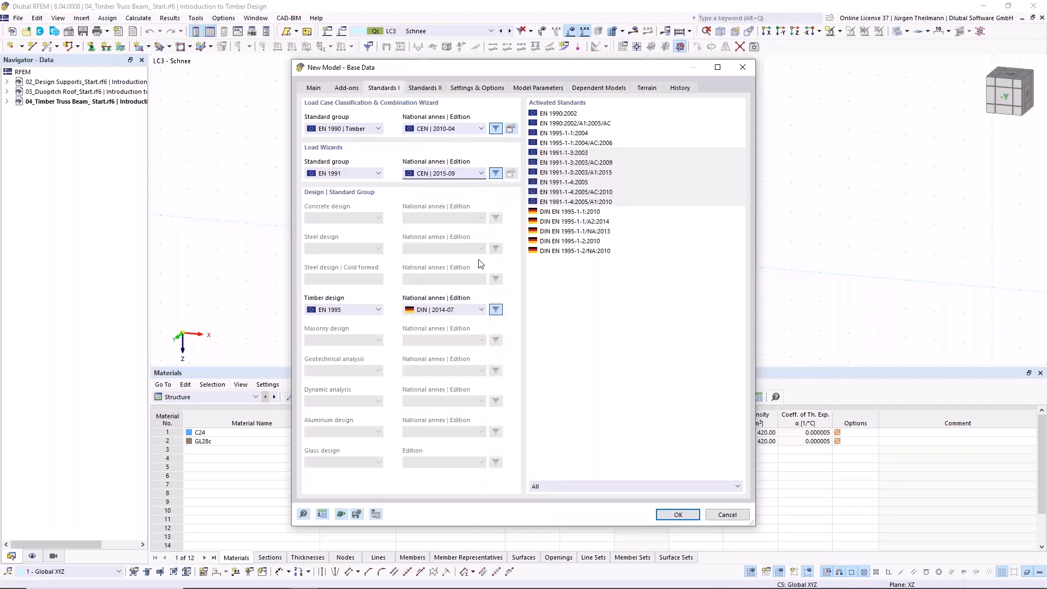
{"action": "left_click", "coordinate": [480, 310]}
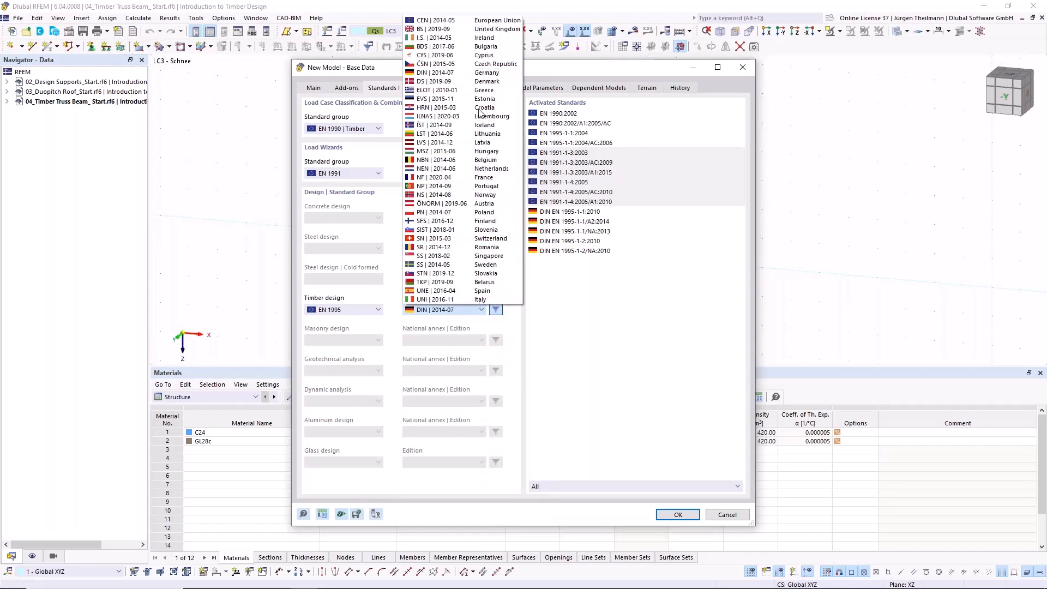
{"action": "left_click", "coordinate": [443, 21]}
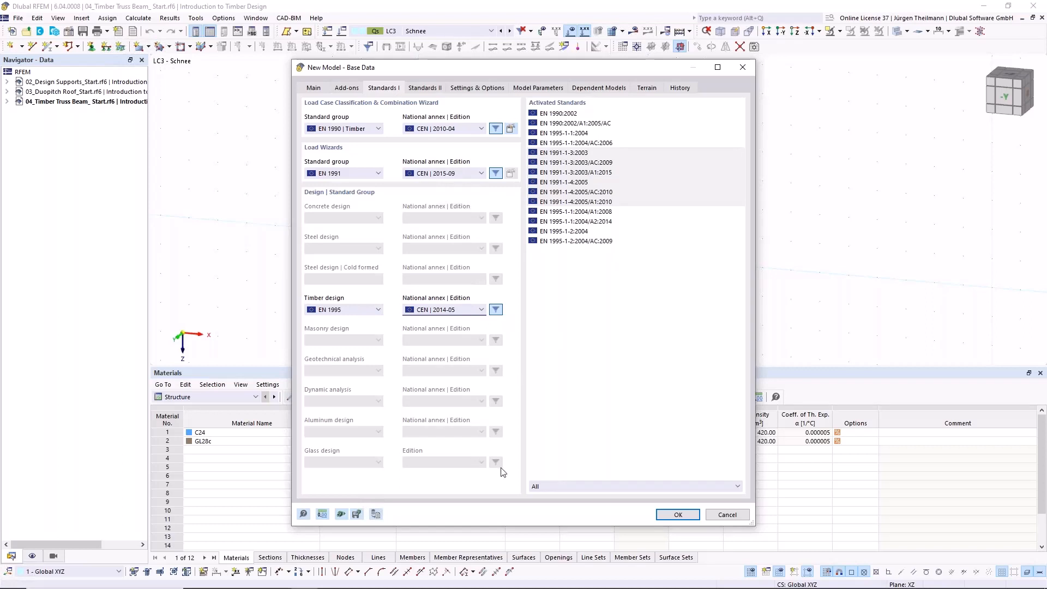
{"action": "left_click", "coordinate": [681, 515]}
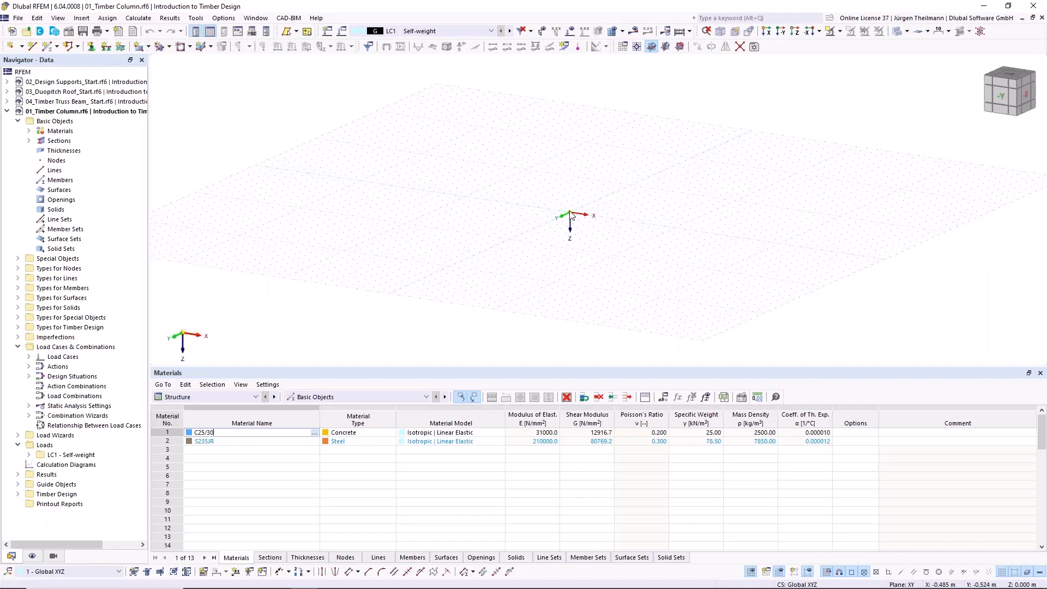
Start a new single member perpendicular to the work plane and show its section settings.
{"action": "scroll", "coordinate": [571, 216], "scroll_direction": "up", "scroll_amount": 3}
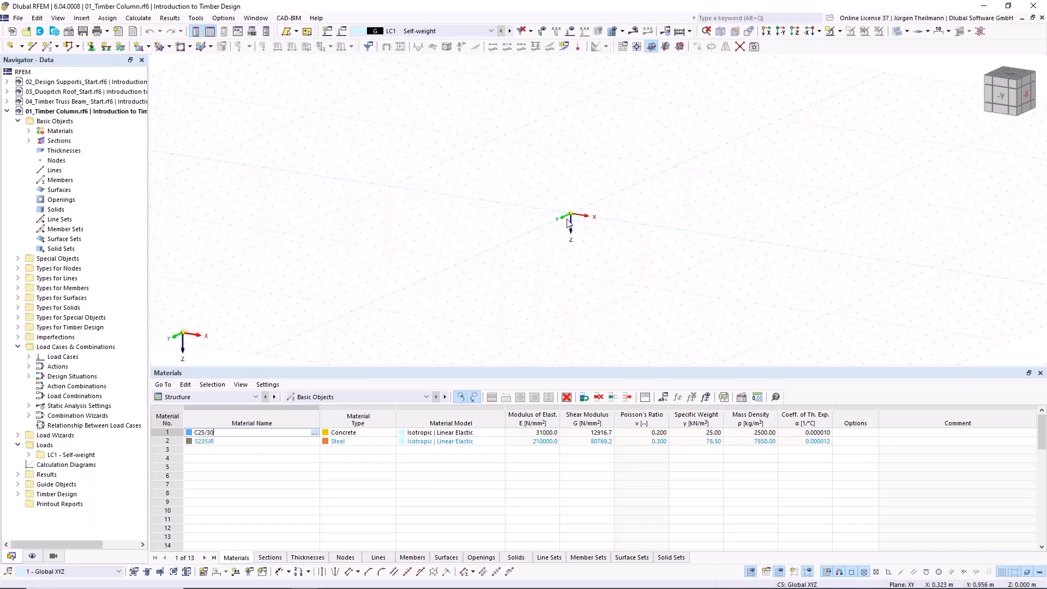
{"action": "left_click", "coordinate": [58, 48]}
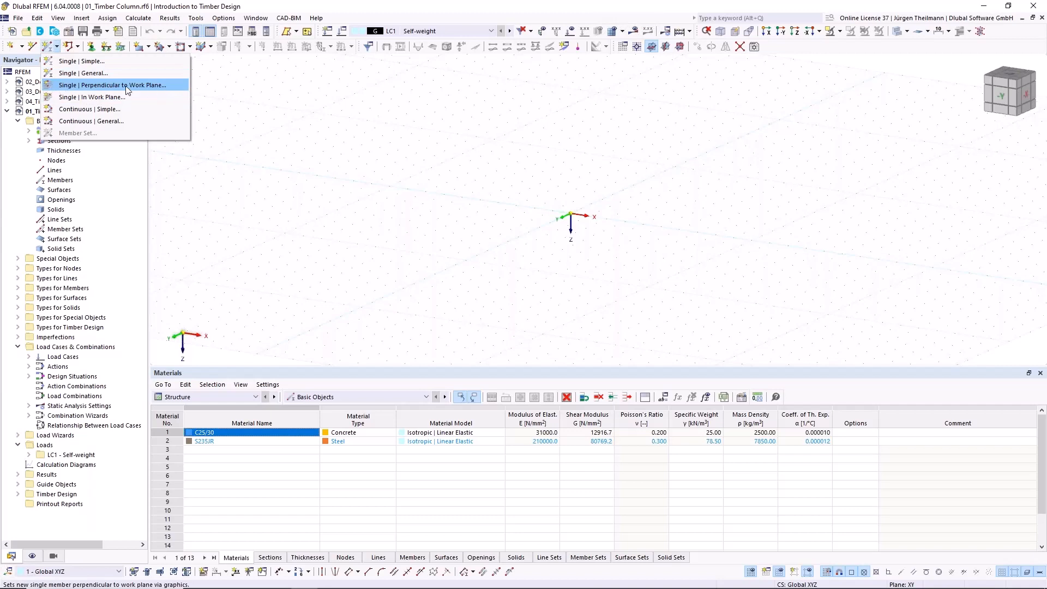
{"action": "left_click", "coordinate": [54, 84]}
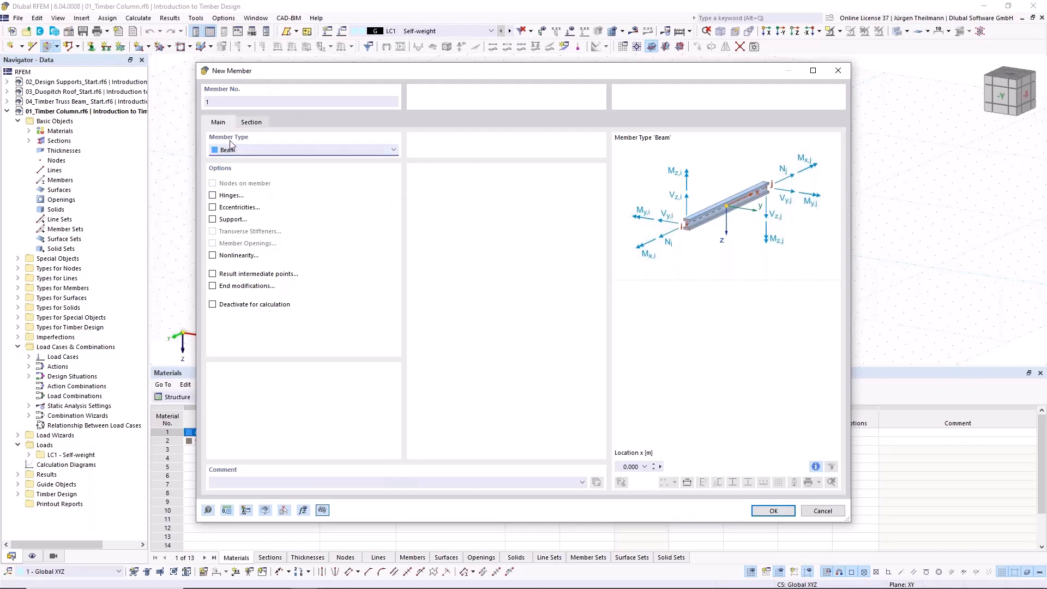
{"action": "left_click", "coordinate": [251, 122]}
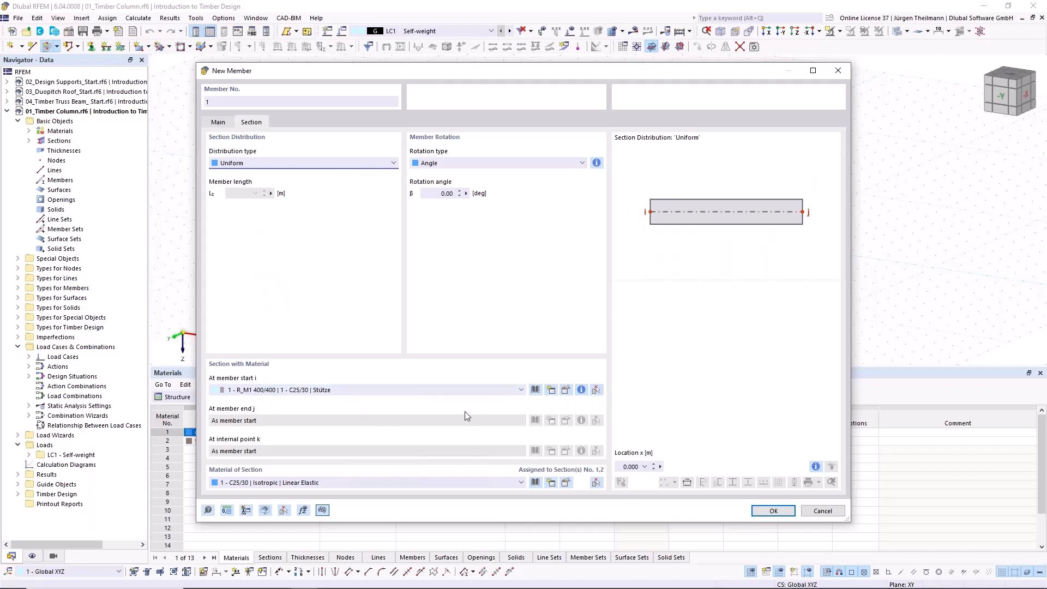
Delete the unused IU_M1 section from the section list and choose the massive rectangle shape for section R_M1.
{"action": "left_click", "coordinate": [565, 389]}
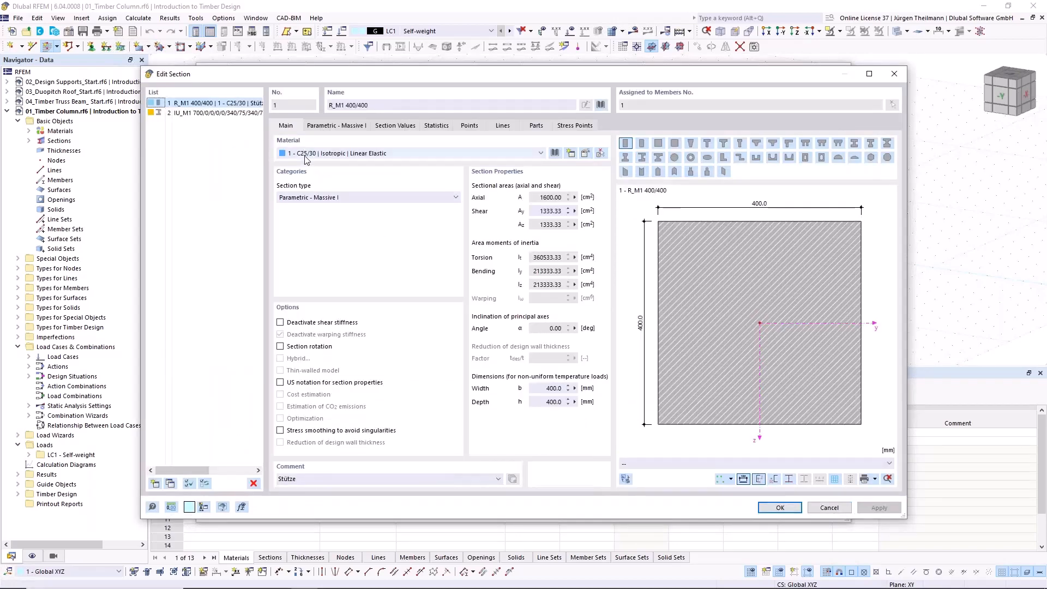
{"action": "left_click", "coordinate": [161, 113]}
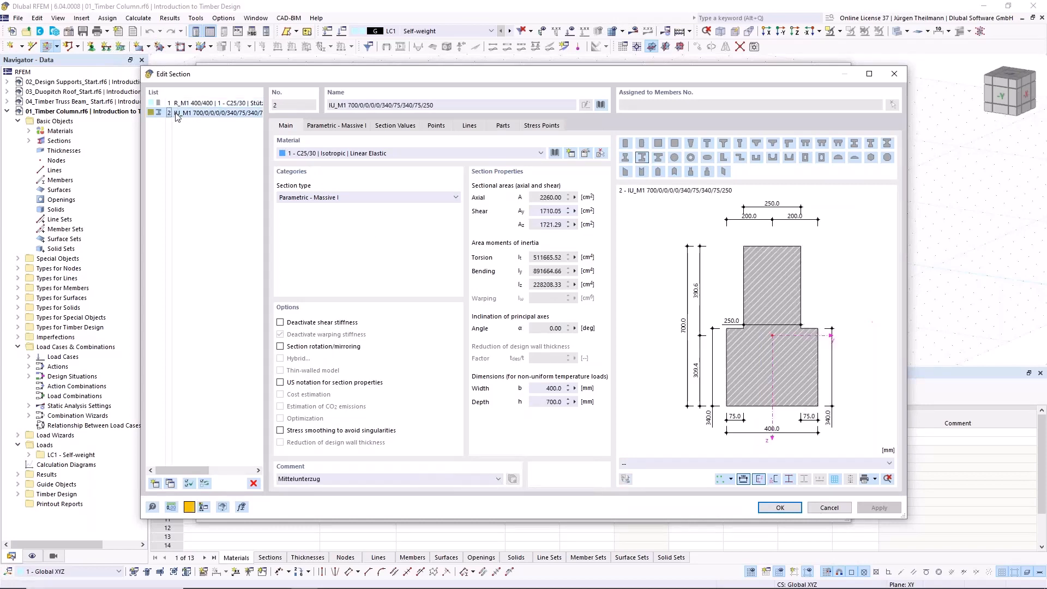
{"action": "left_click", "coordinate": [253, 483]}
{"action": "left_click", "coordinate": [534, 338]}
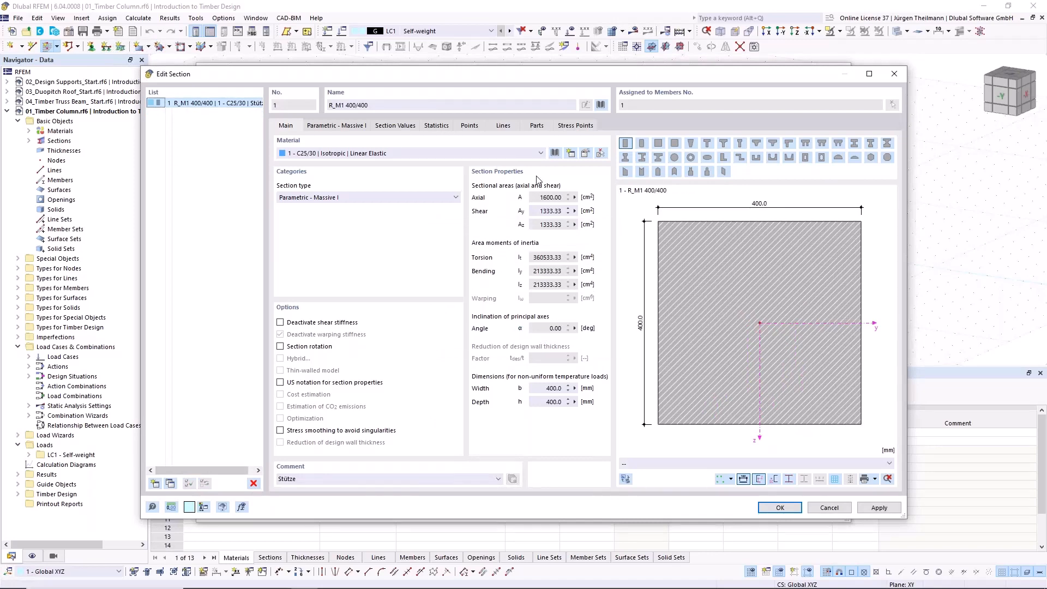
{"action": "left_click", "coordinate": [626, 144]}
Delete the unused S235JR steel from the material list.
{"action": "left_click", "coordinate": [586, 154]}
{"action": "left_click", "coordinate": [244, 109]}
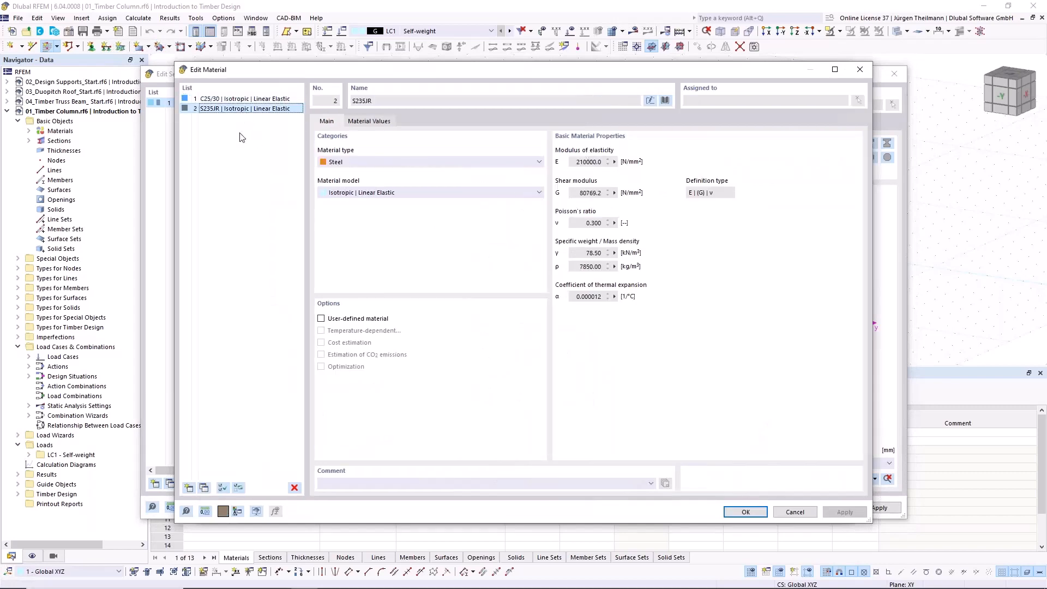
{"action": "left_click", "coordinate": [295, 487]}
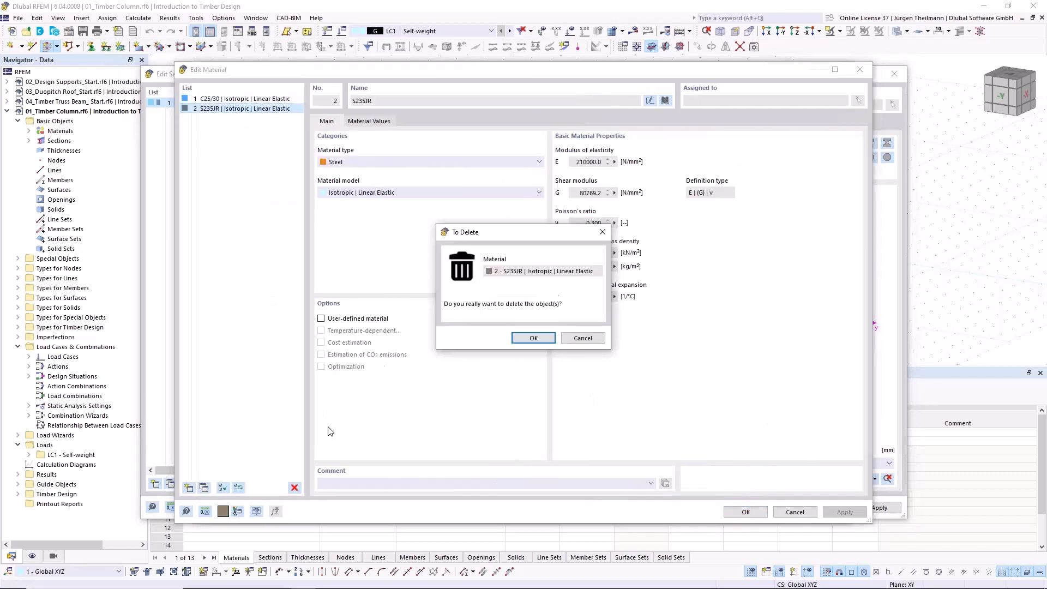
{"action": "left_click", "coordinate": [535, 337]}
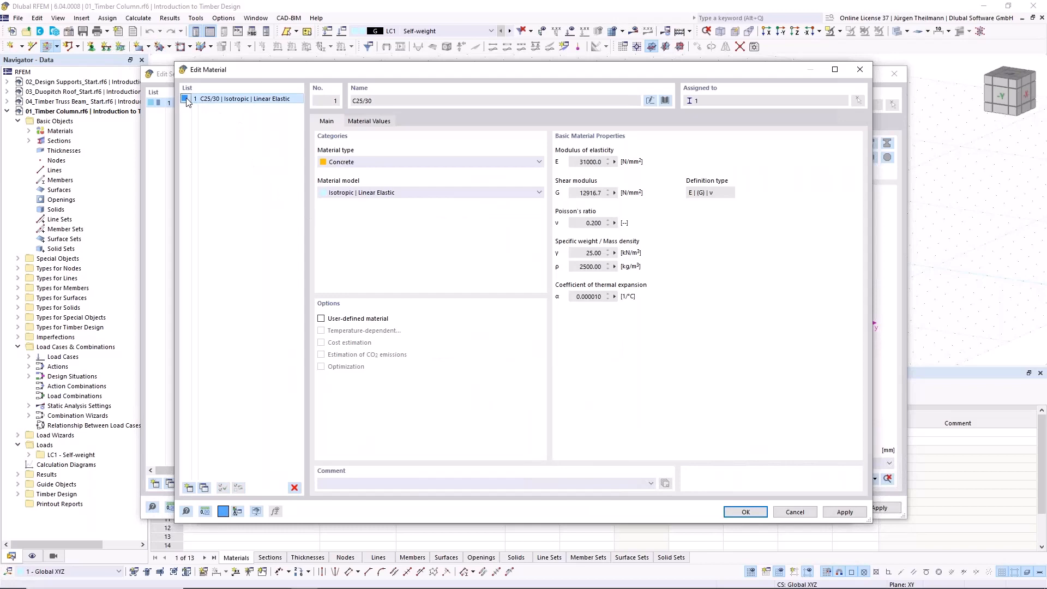
Replace the C25/30 concrete with Softwood C grade C24, filtering the material library by European Union and Timber.
{"action": "left_click", "coordinate": [664, 102]}
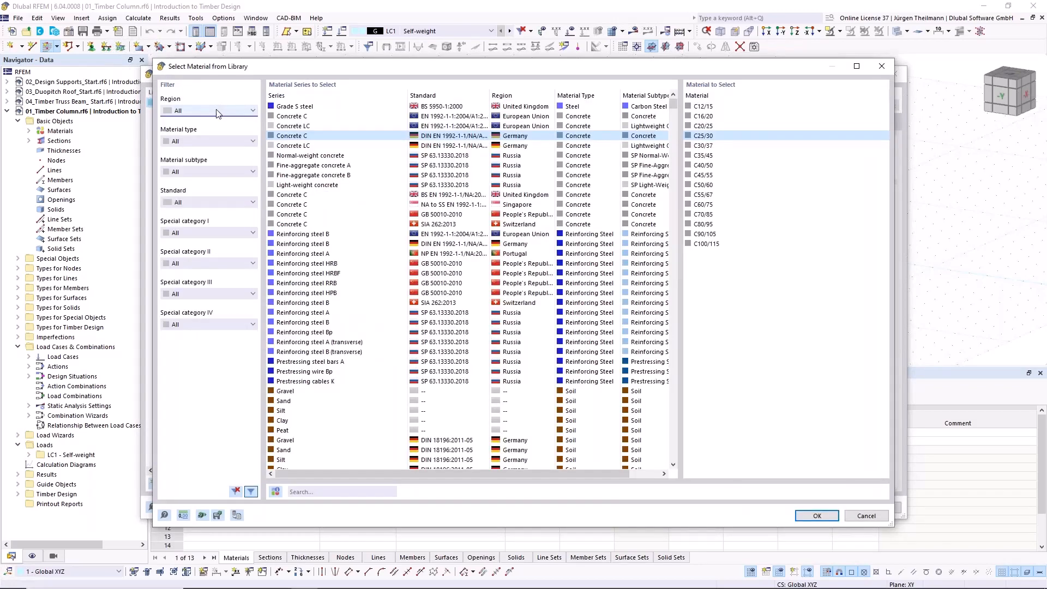
{"action": "left_click", "coordinate": [217, 113]}
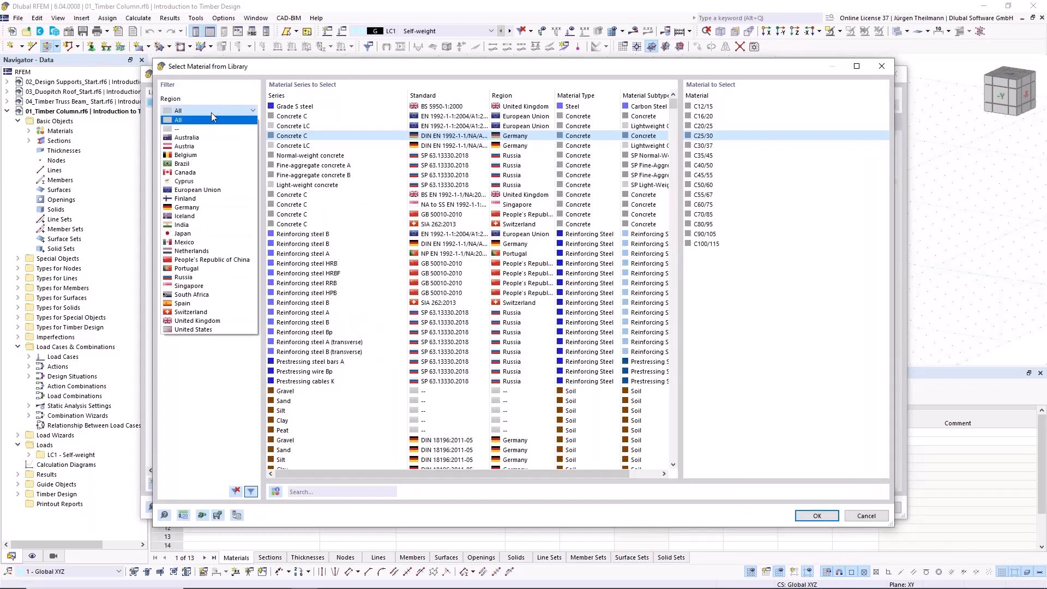
{"action": "left_click", "coordinate": [198, 189]}
{"action": "left_click", "coordinate": [221, 142]}
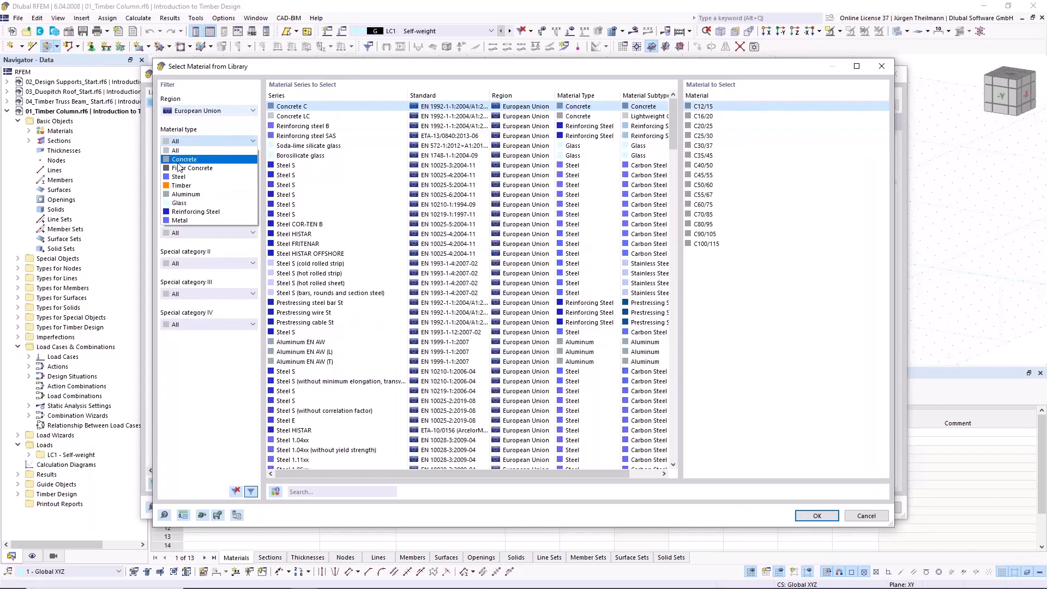
{"action": "left_click", "coordinate": [180, 188]}
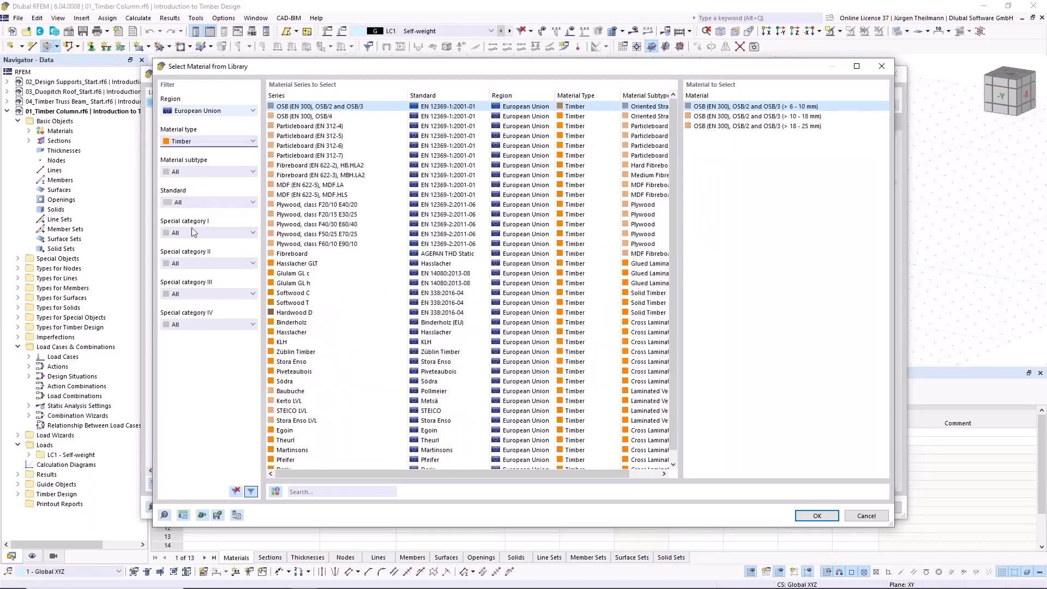
{"action": "left_click", "coordinate": [293, 295]}
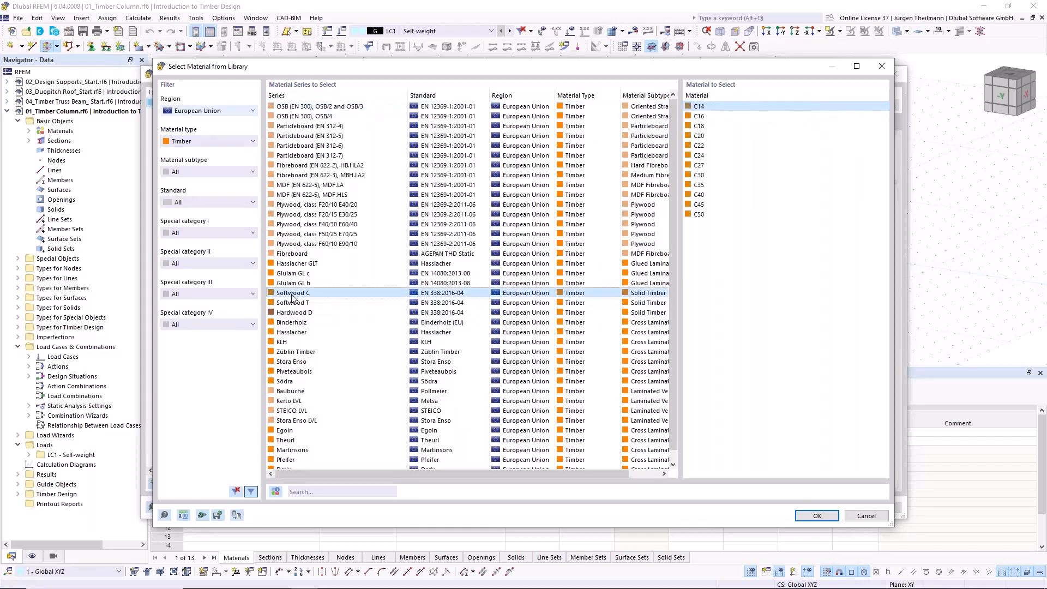
{"action": "left_click", "coordinate": [719, 157]}
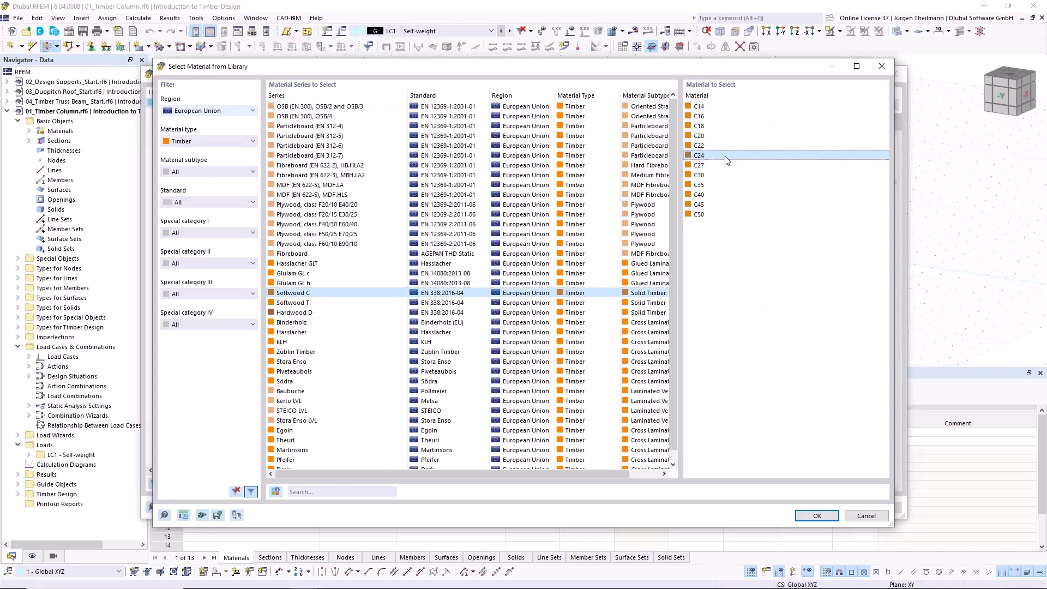
{"action": "left_click", "coordinate": [823, 514]}
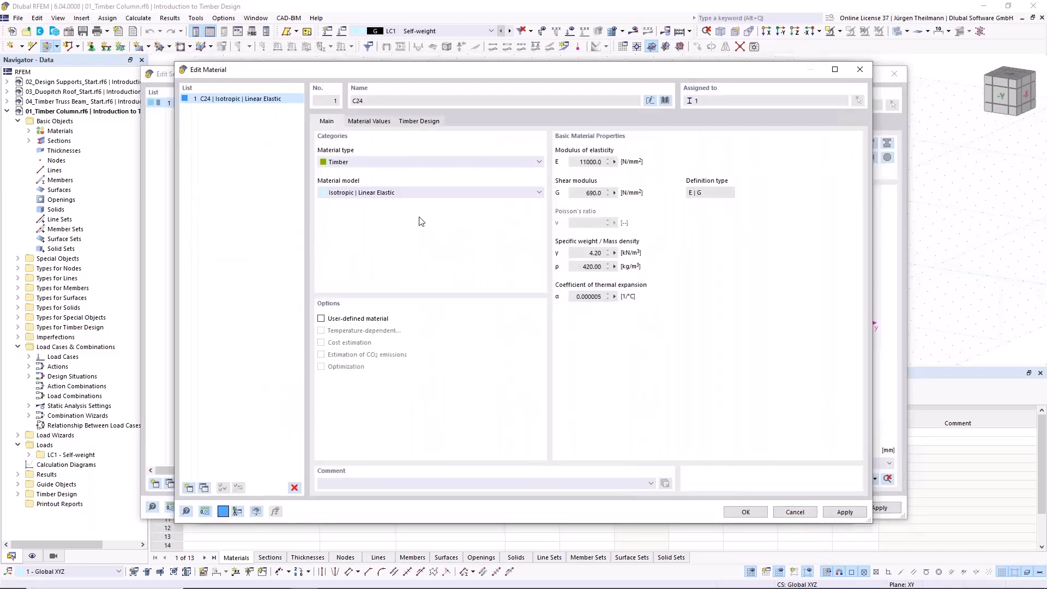
{"action": "left_click", "coordinate": [745, 511]}
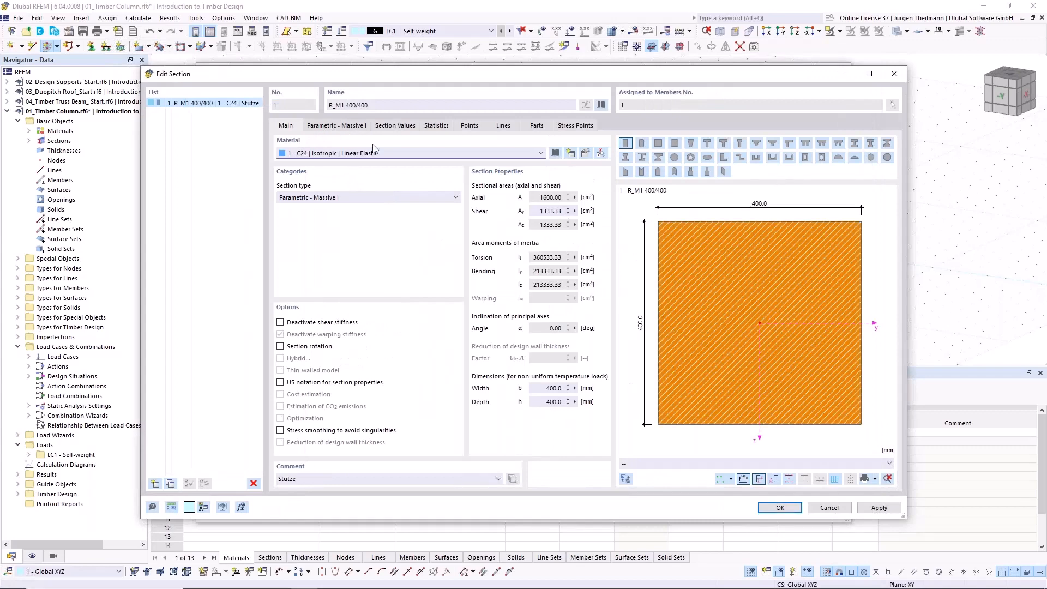
Set the rectangular section's width b to 160 mm and height h to 200 mm, and accept the section.
{"action": "left_click", "coordinate": [346, 127]}
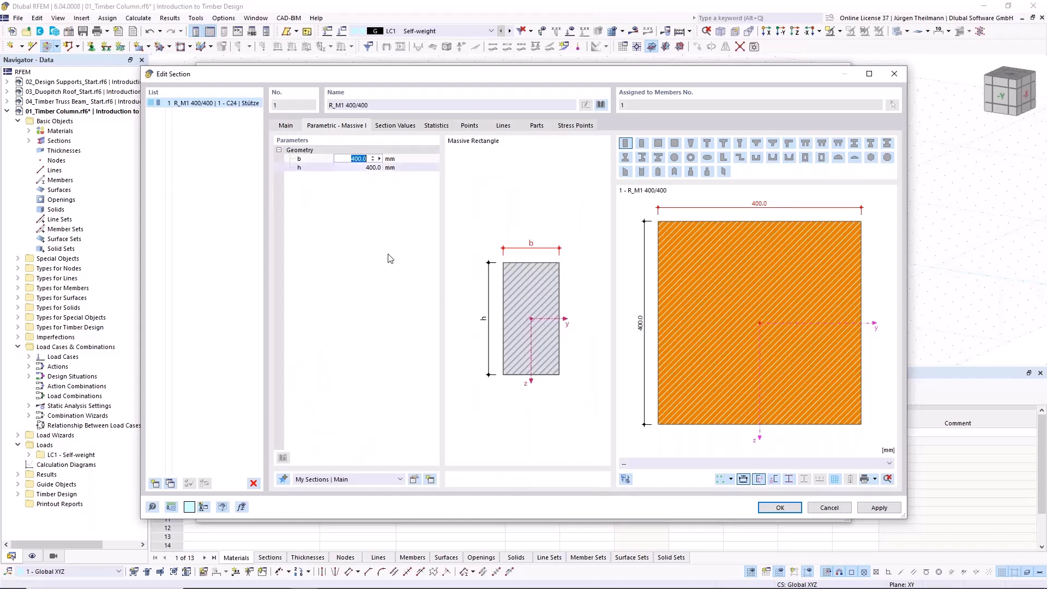
{"action": "type", "text": "160"}
{"action": "key", "text": "Tab"}
{"action": "type", "text": "2"}
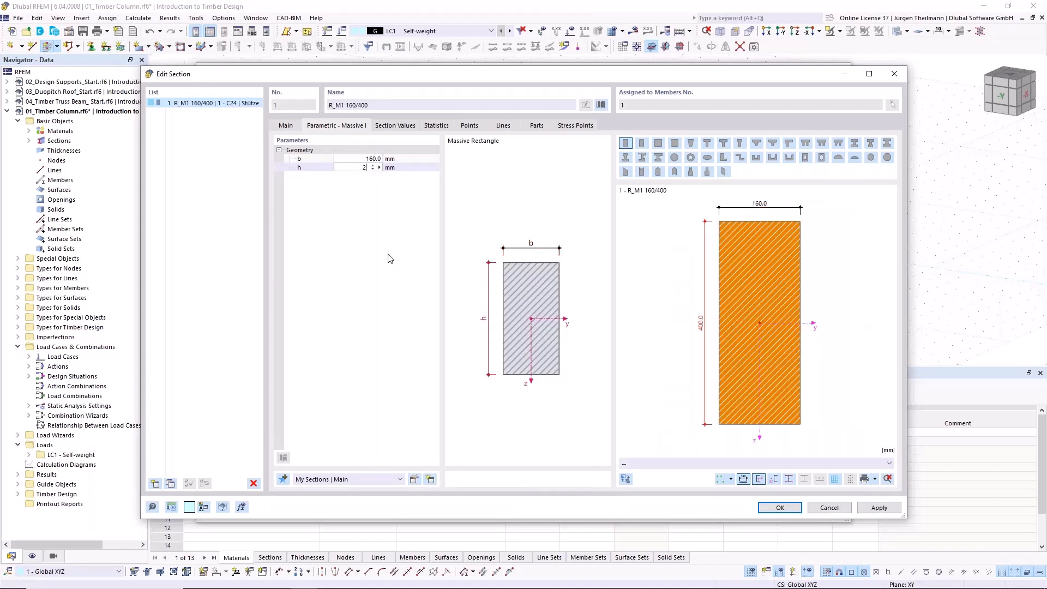
{"action": "key", "text": "Return"}
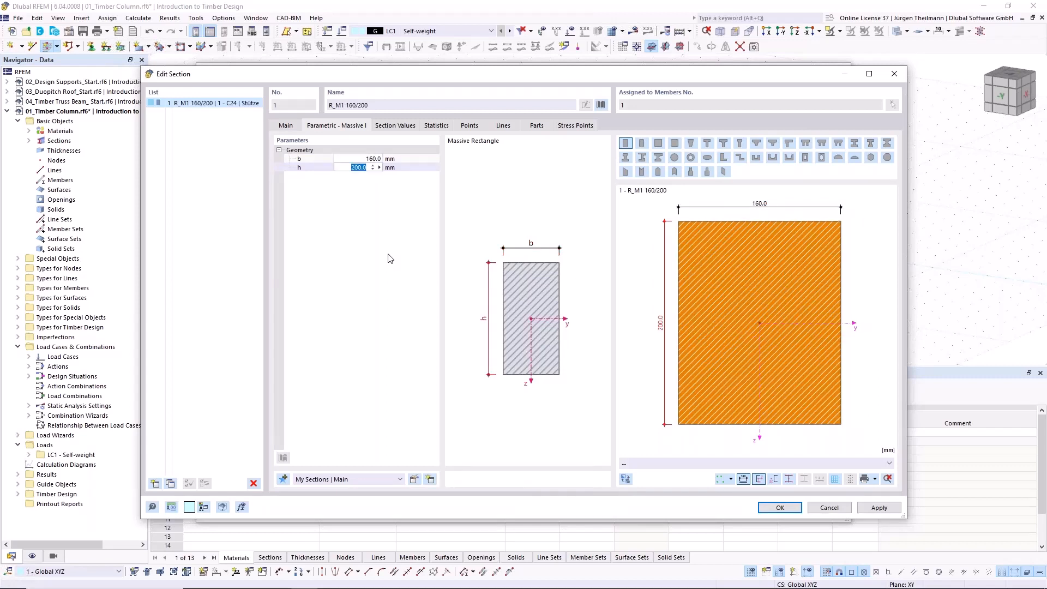
{"action": "left_click", "coordinate": [780, 507]}
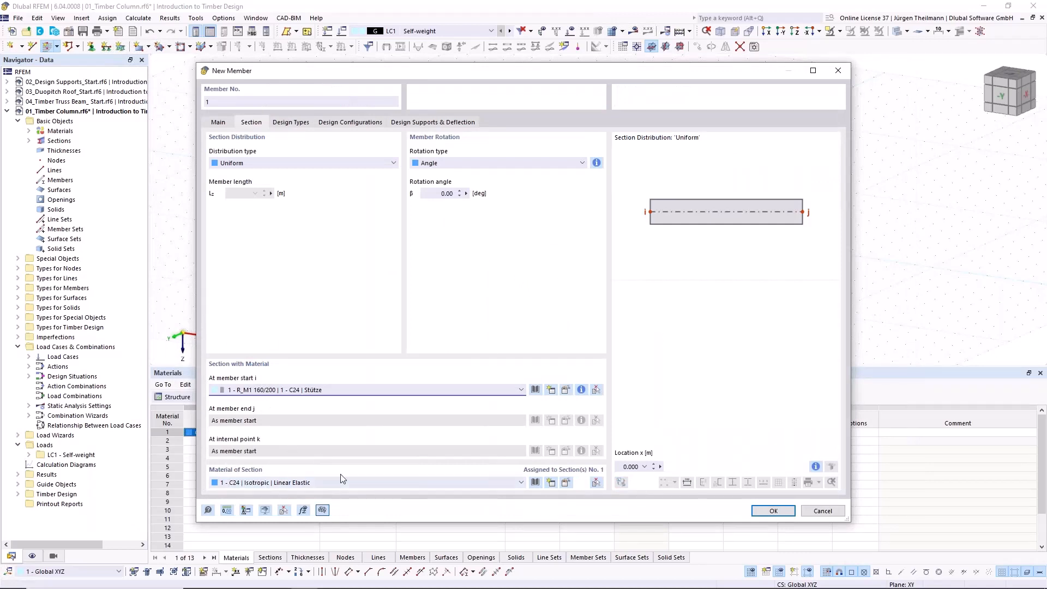
Accept the member definition and place one 4 m column perpendicular to the XY work plane, with its base near the origin.
{"action": "left_click", "coordinate": [773, 511]}
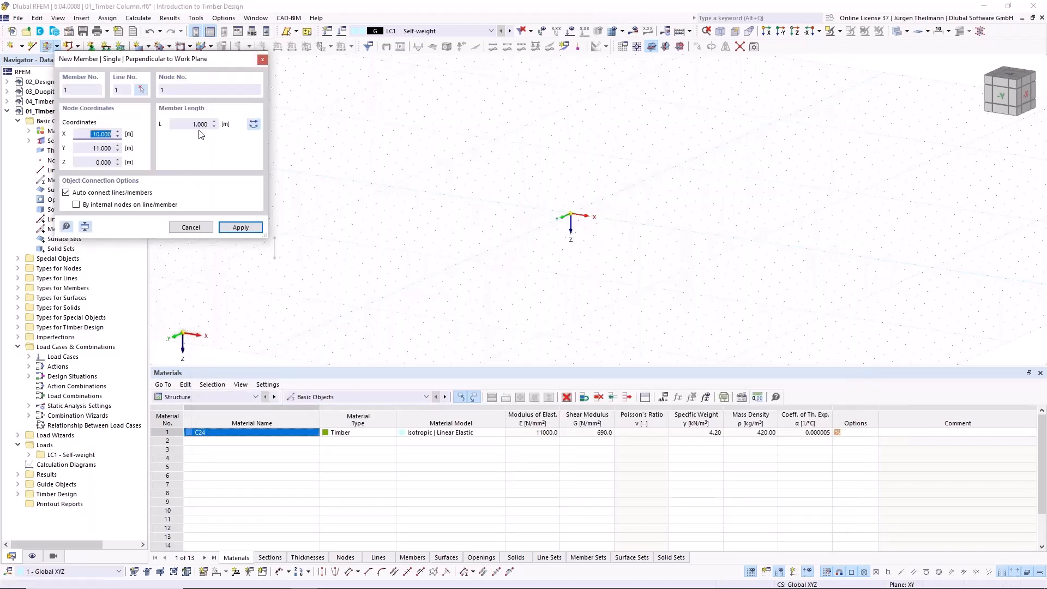
{"action": "left_click", "coordinate": [186, 124]}
{"action": "left_click", "coordinate": [254, 124]}
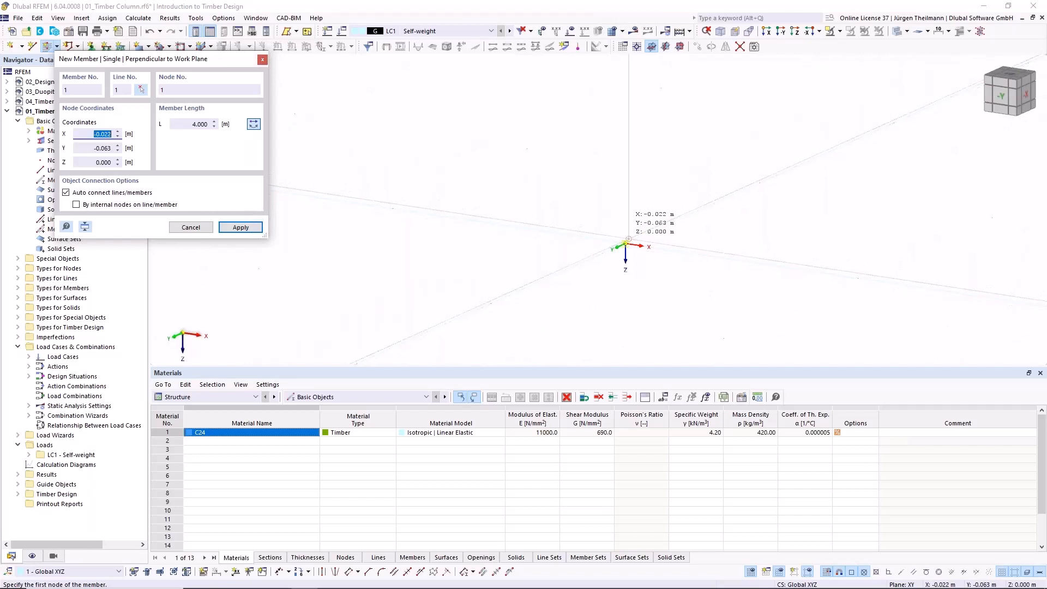
{"action": "scroll", "coordinate": [599, 185], "scroll_direction": "down", "scroll_amount": 1}
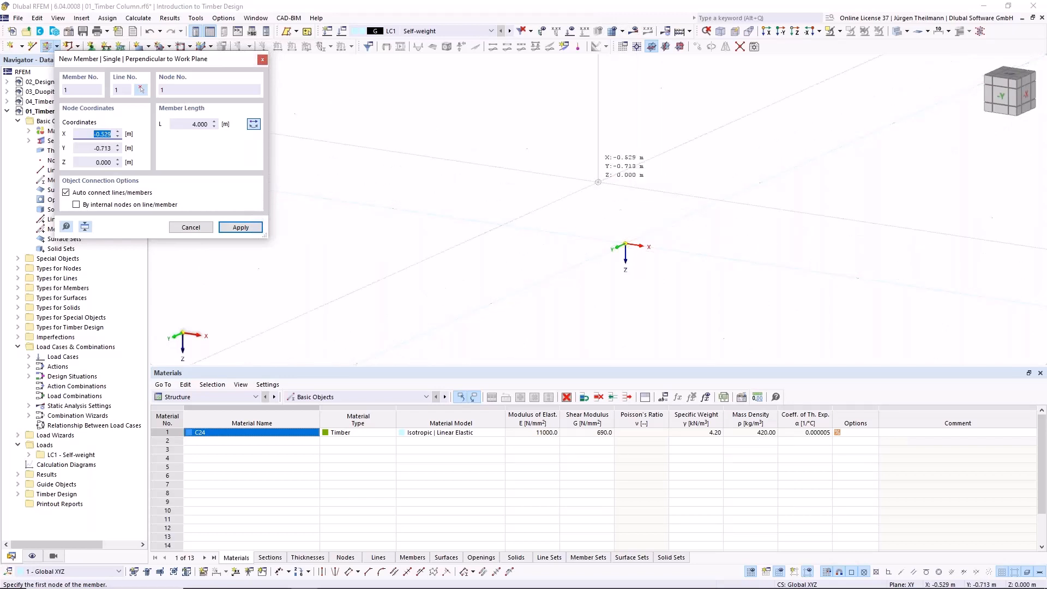
{"action": "scroll", "coordinate": [598, 182], "scroll_direction": "down", "scroll_amount": 1}
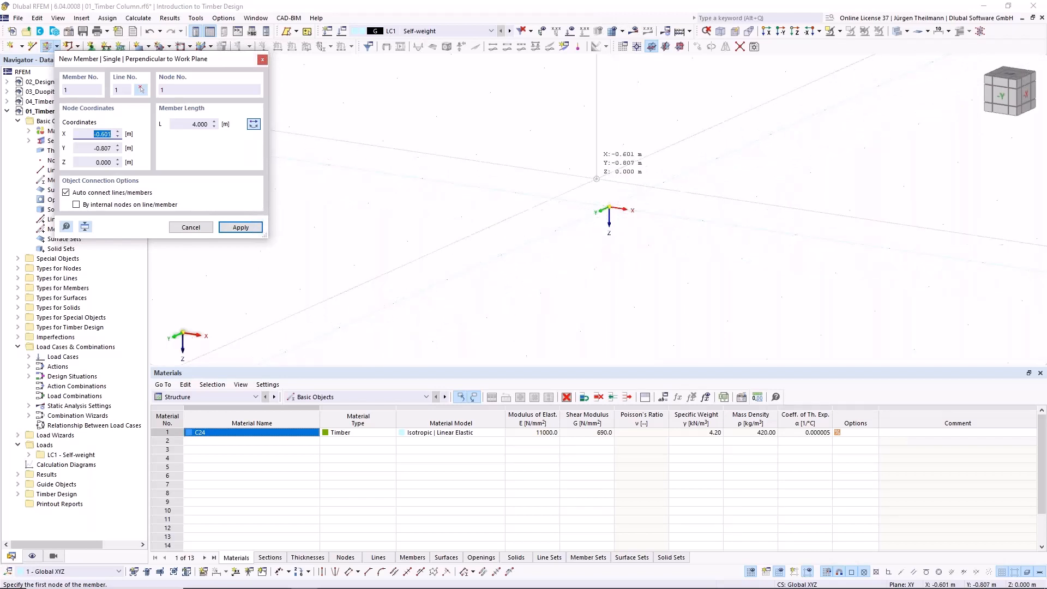
{"action": "left_click", "coordinate": [570, 169]}
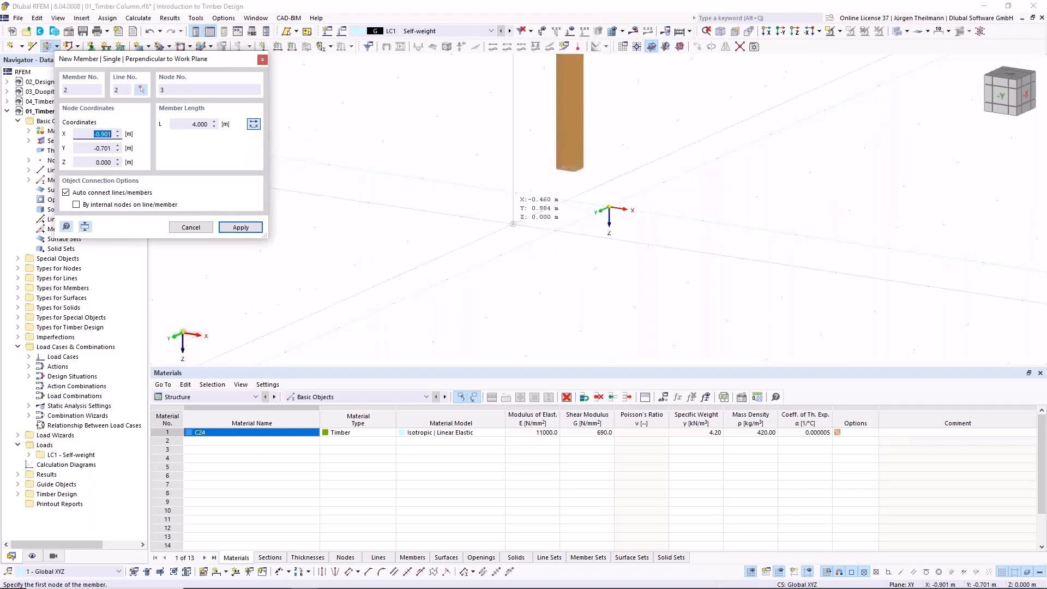
{"action": "scroll", "coordinate": [512, 229], "scroll_direction": "down", "scroll_amount": 2}
{"action": "key", "text": "Escape"}
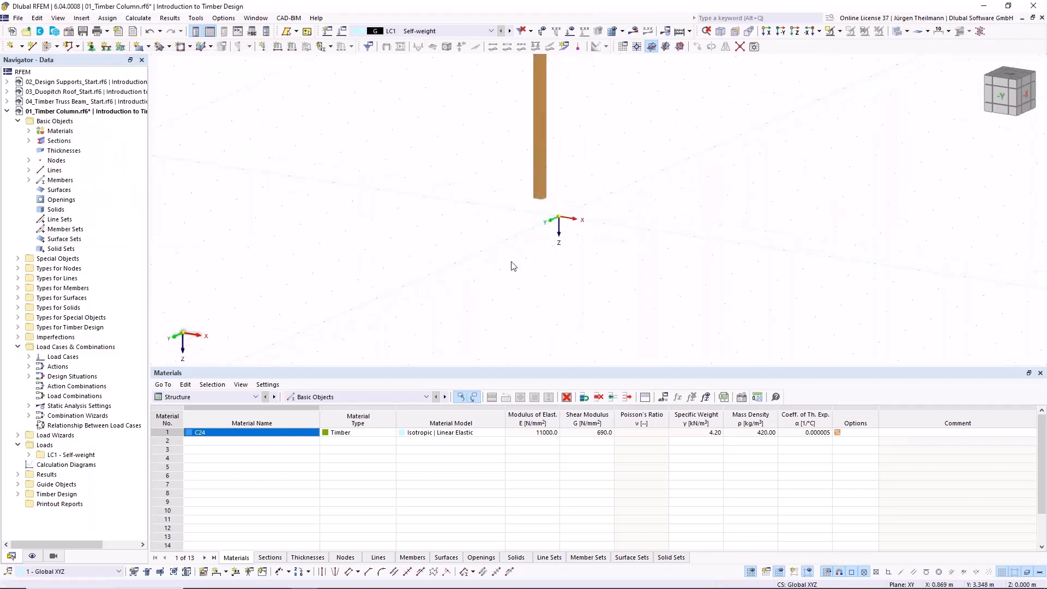
Move the column from its base node to the coordinate origin, using a picked displacement vector of 1 m in X and Y.
{"action": "scroll", "coordinate": [512, 266], "scroll_direction": "down", "scroll_amount": 2}
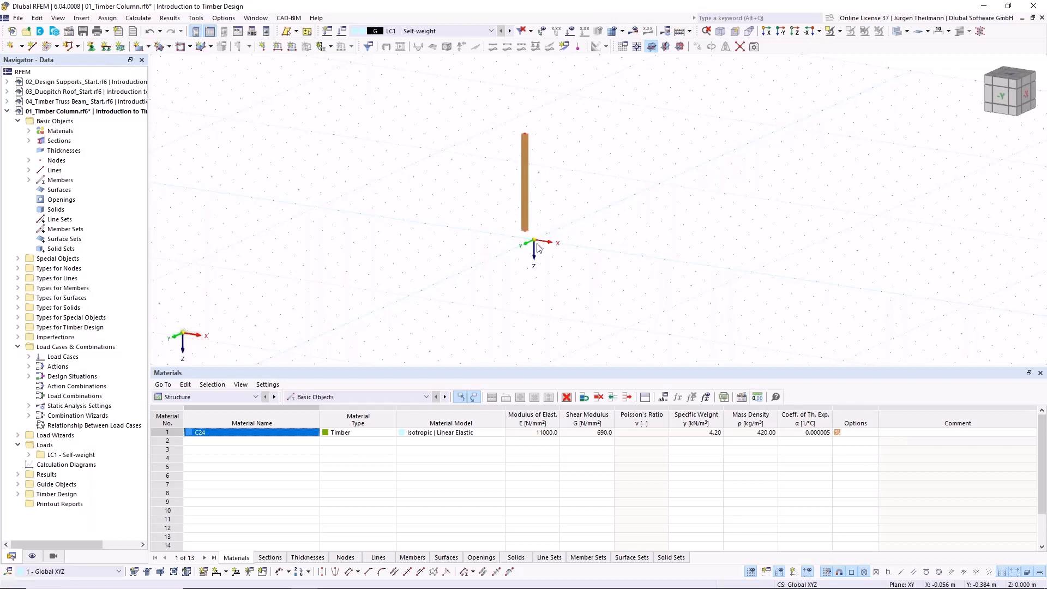
{"action": "scroll", "coordinate": [529, 238], "scroll_direction": "up", "scroll_amount": 2}
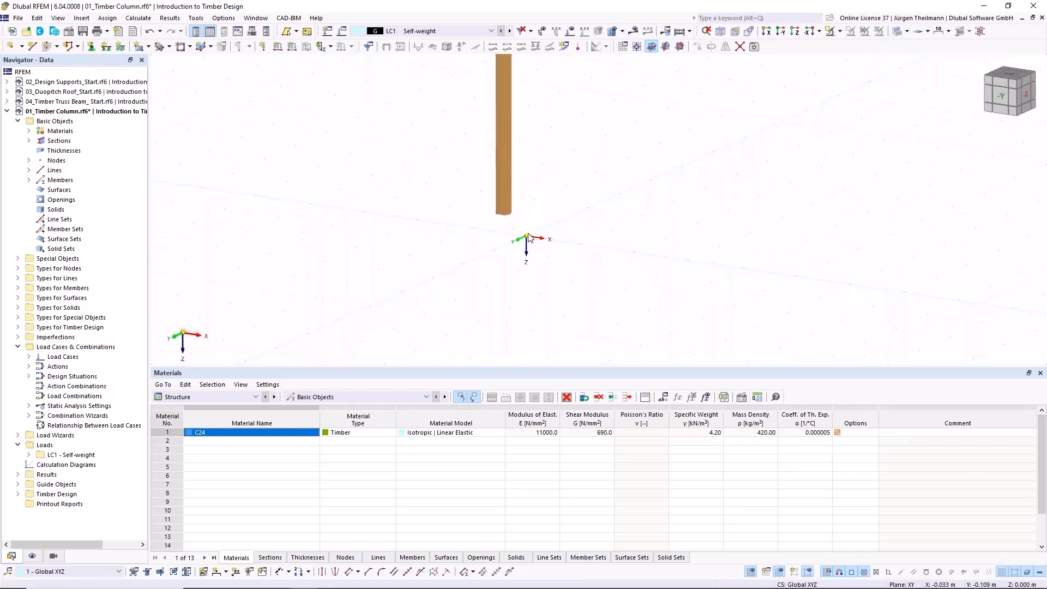
{"action": "middle_click_drag", "start_coordinate": [531, 235], "coordinate": [528, 264]}
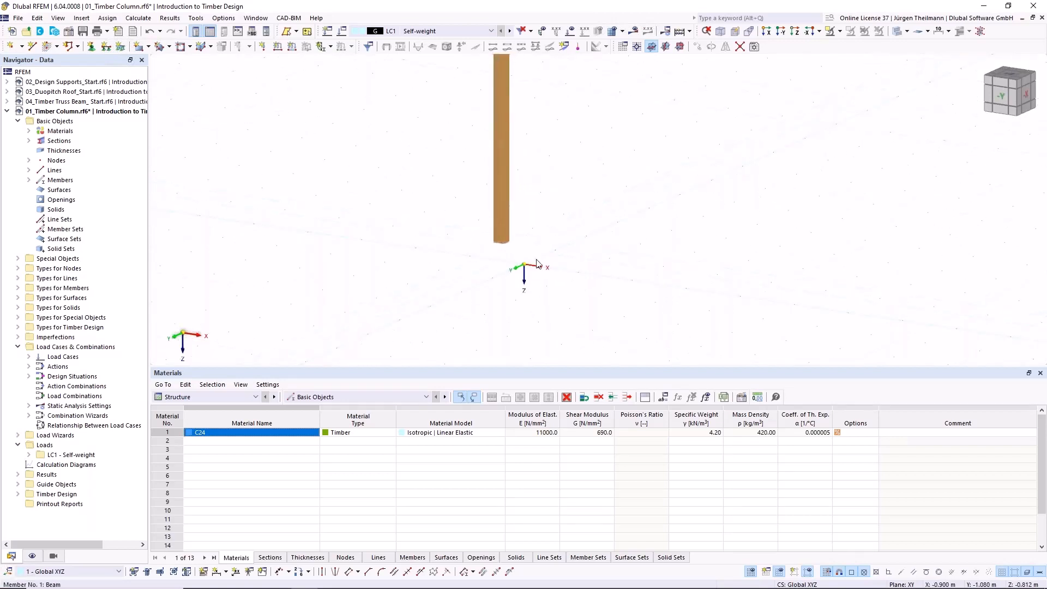
{"action": "scroll", "coordinate": [495, 262], "scroll_direction": "down", "scroll_amount": 2}
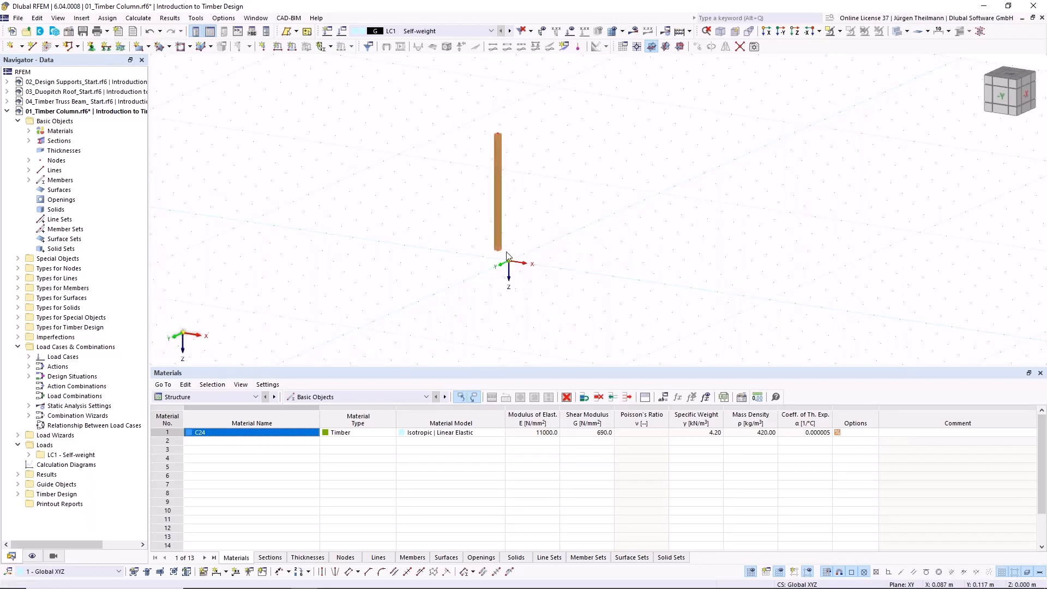
{"action": "left_click_drag", "start_coordinate": [442, 94], "coordinate": [595, 328]}
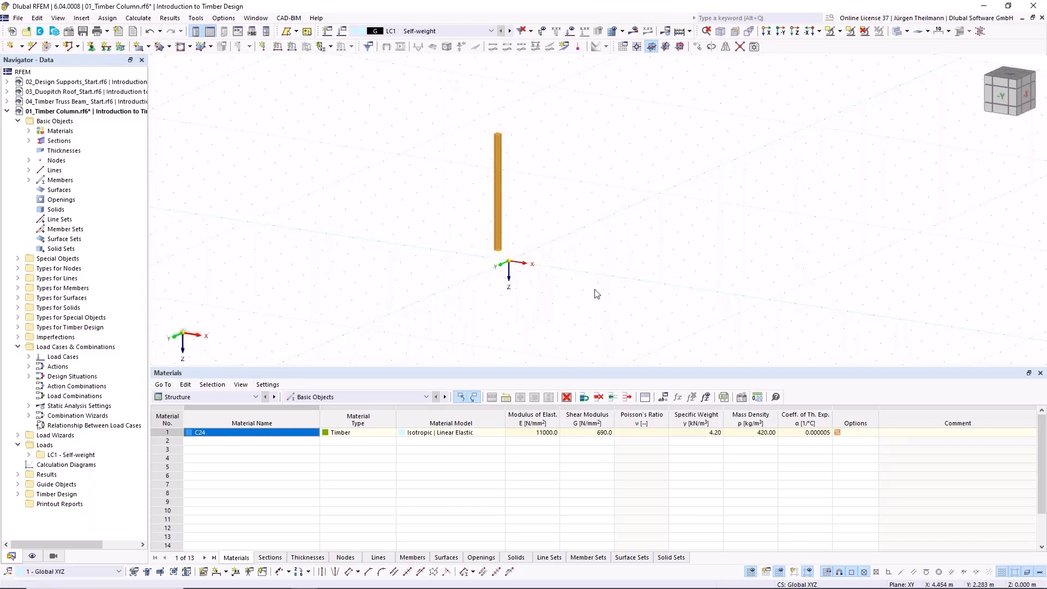
{"action": "left_click", "coordinate": [698, 48]}
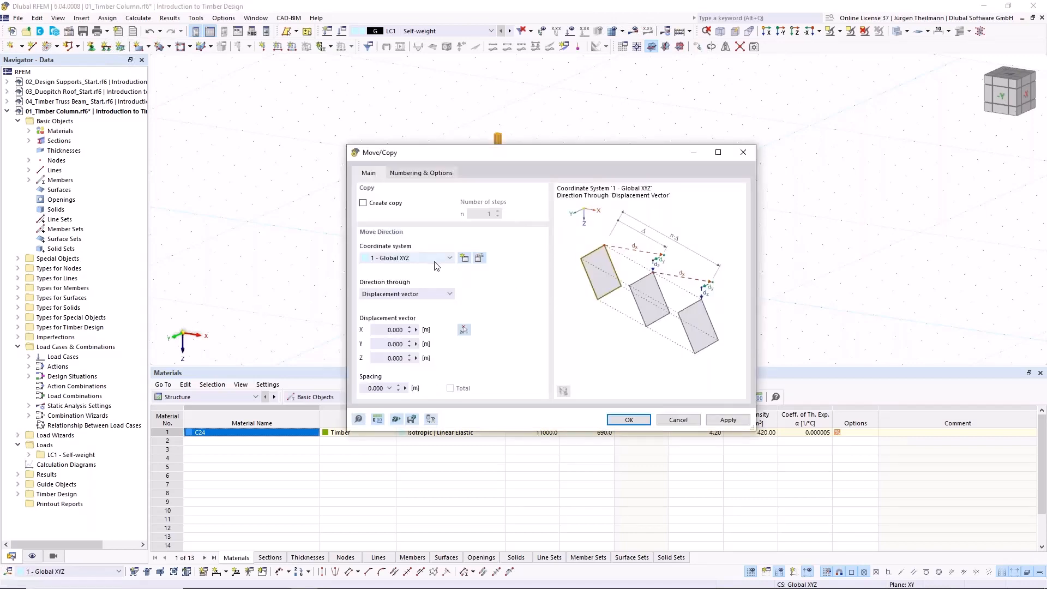
{"action": "left_click", "coordinate": [463, 329]}
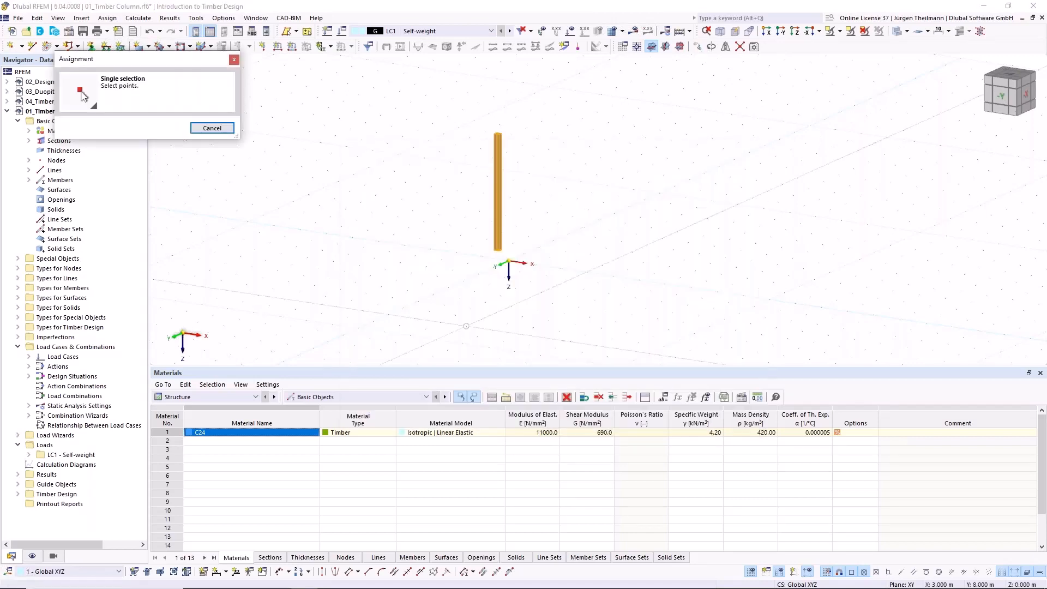
{"action": "scroll", "coordinate": [492, 284], "scroll_direction": "up", "scroll_amount": 2}
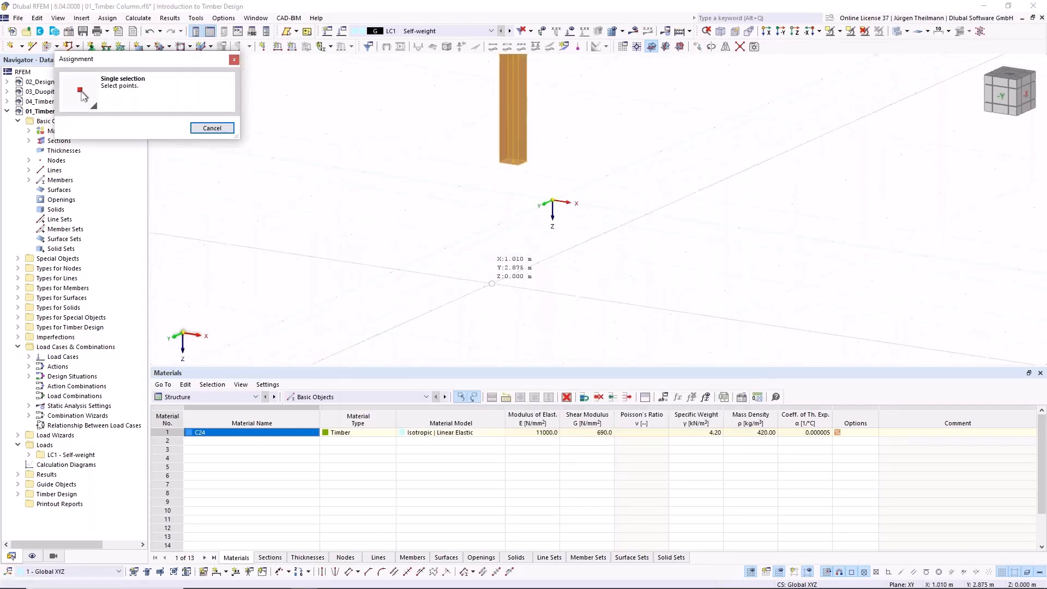
{"action": "left_click", "coordinate": [513, 162]}
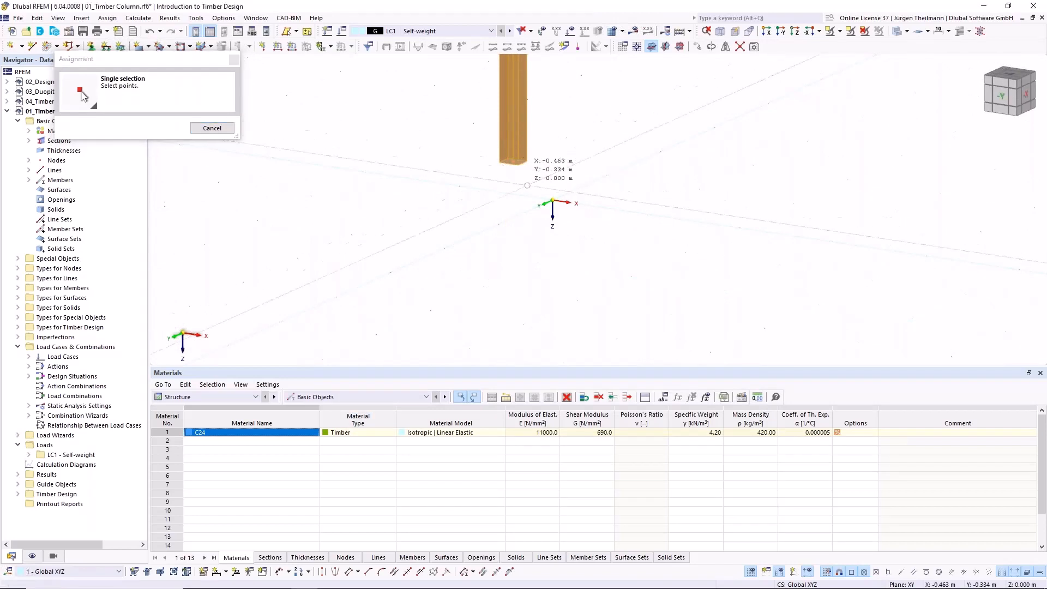
{"action": "left_click", "coordinate": [553, 201]}
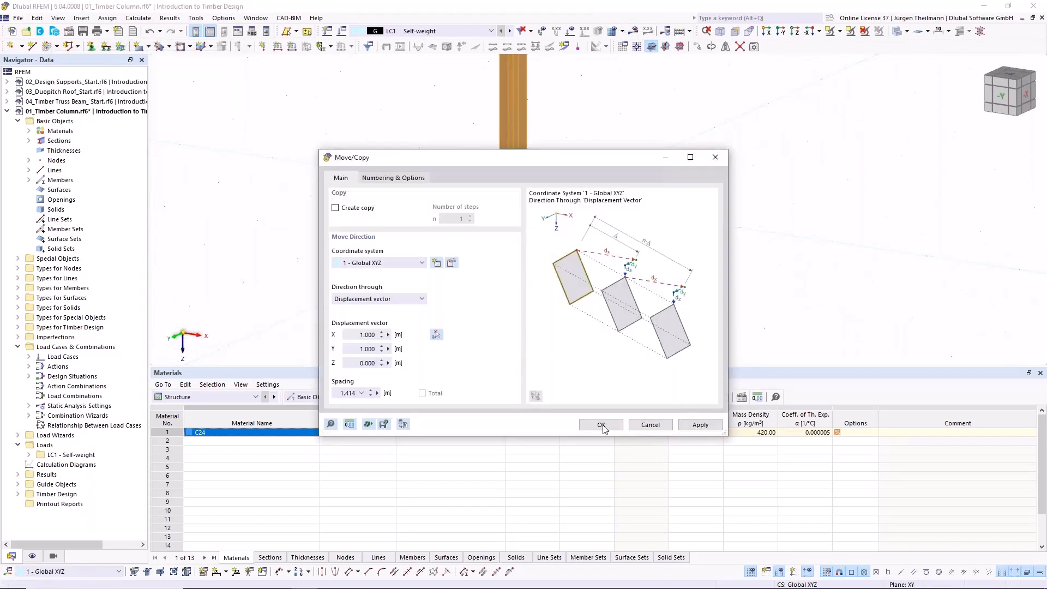
{"action": "left_click", "coordinate": [601, 425]}
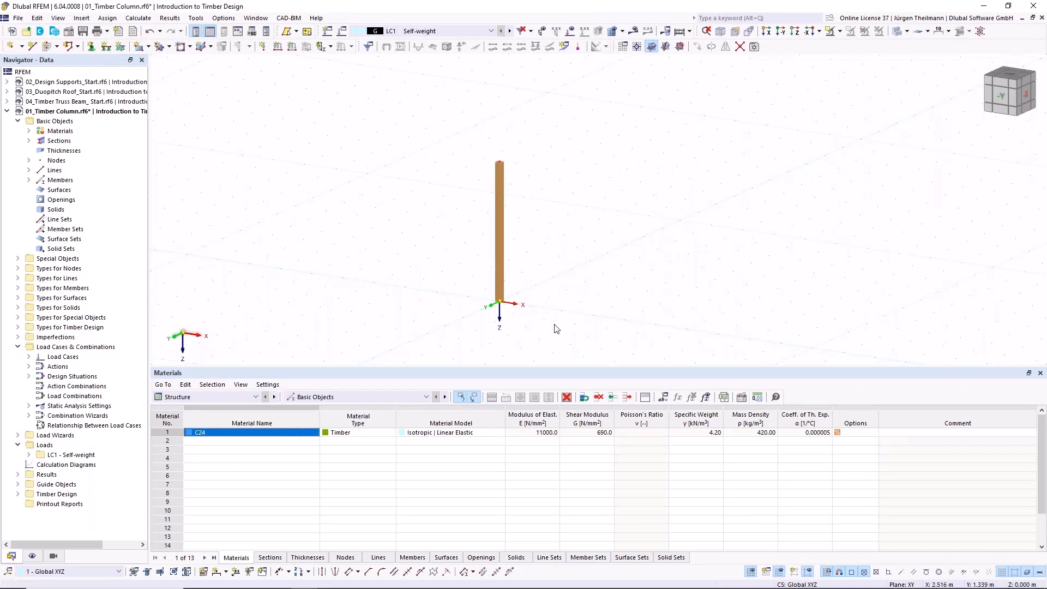
Edit the Hinged nodal support so that rotation φX is also restrained.
{"action": "left_click", "coordinate": [91, 48]}
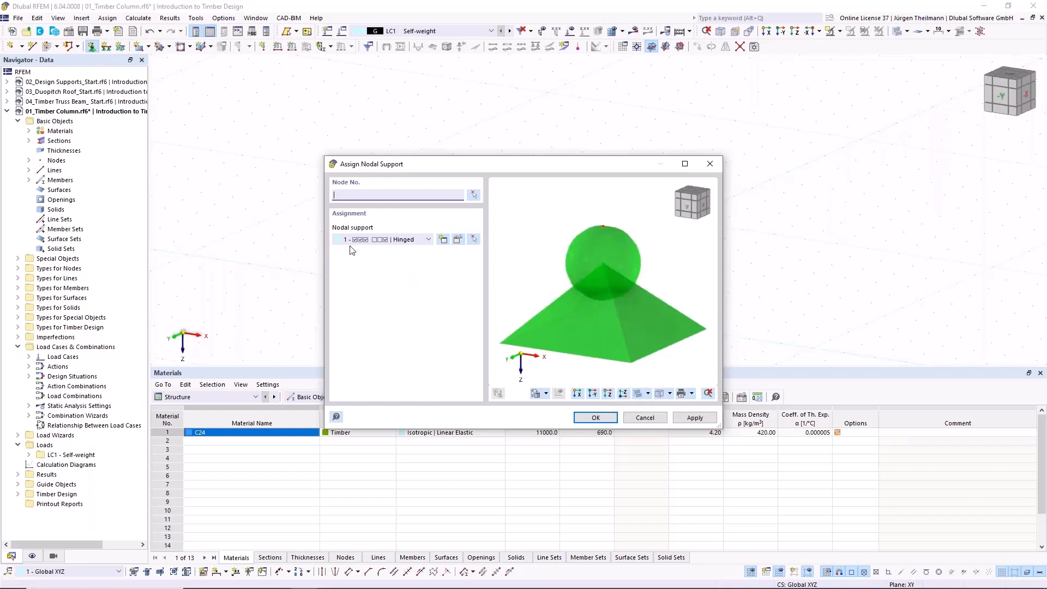
{"action": "left_click", "coordinate": [458, 241]}
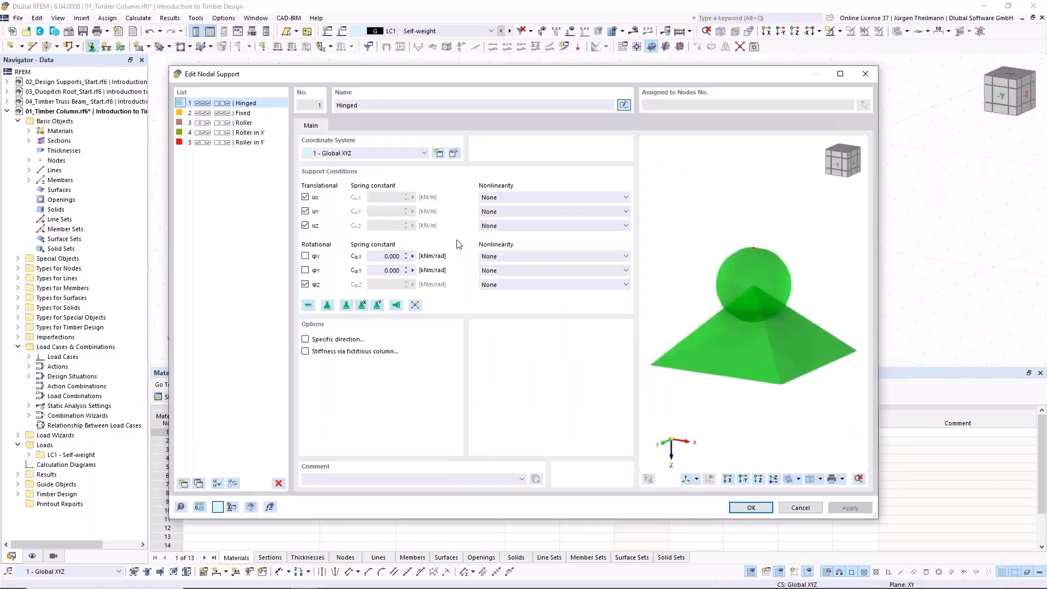
{"action": "left_click", "coordinate": [305, 255]}
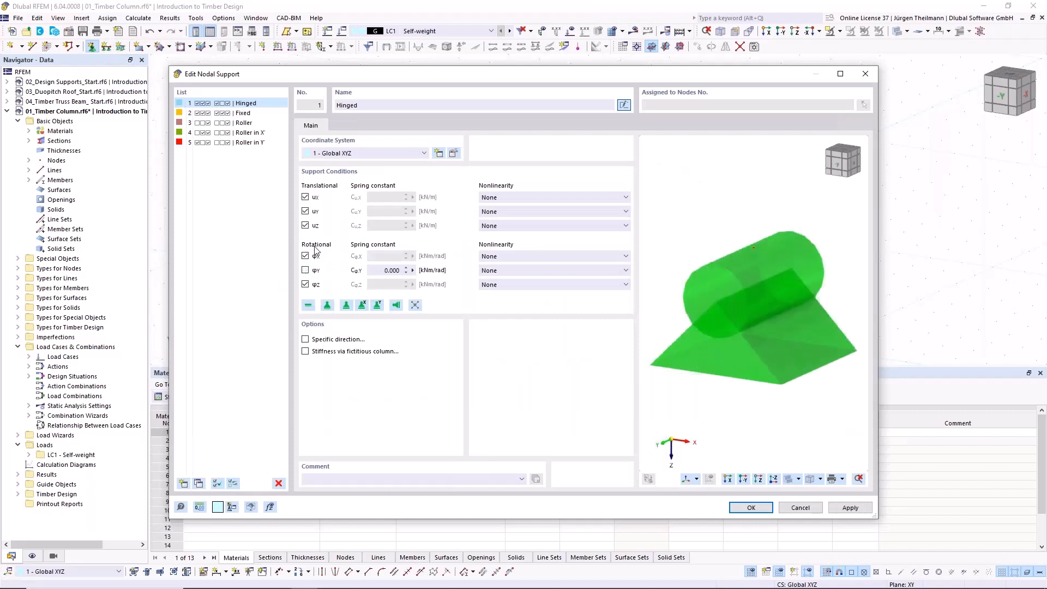
{"action": "left_click", "coordinate": [751, 508]}
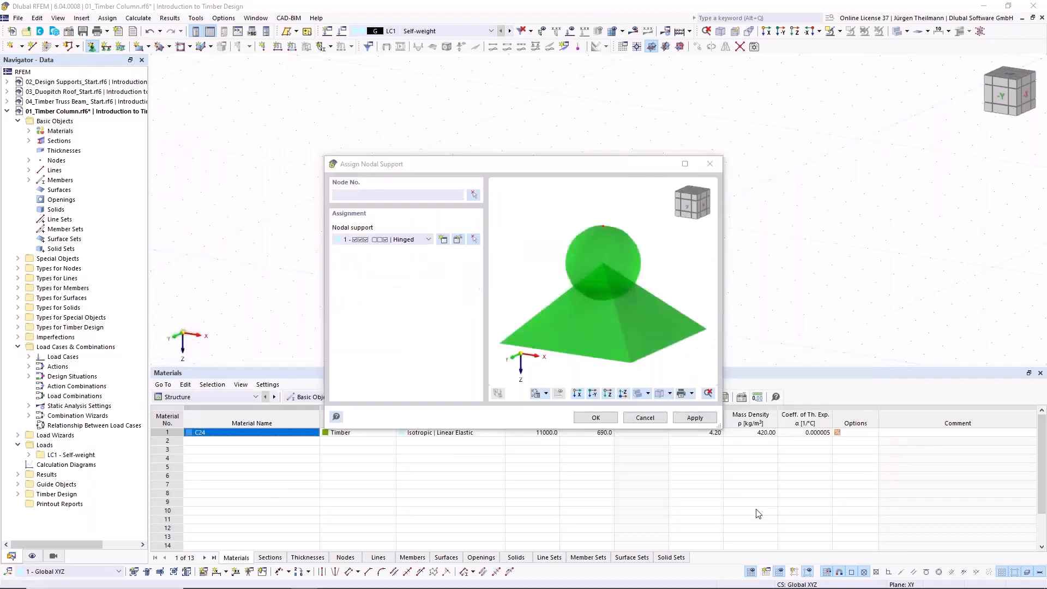
Assign the Hinged nodal support to the column's base node.
{"action": "left_click", "coordinate": [473, 195]}
{"action": "left_click_drag", "start_coordinate": [448, 285], "coordinate": [584, 355]}
{"action": "left_click", "coordinate": [163, 166]}
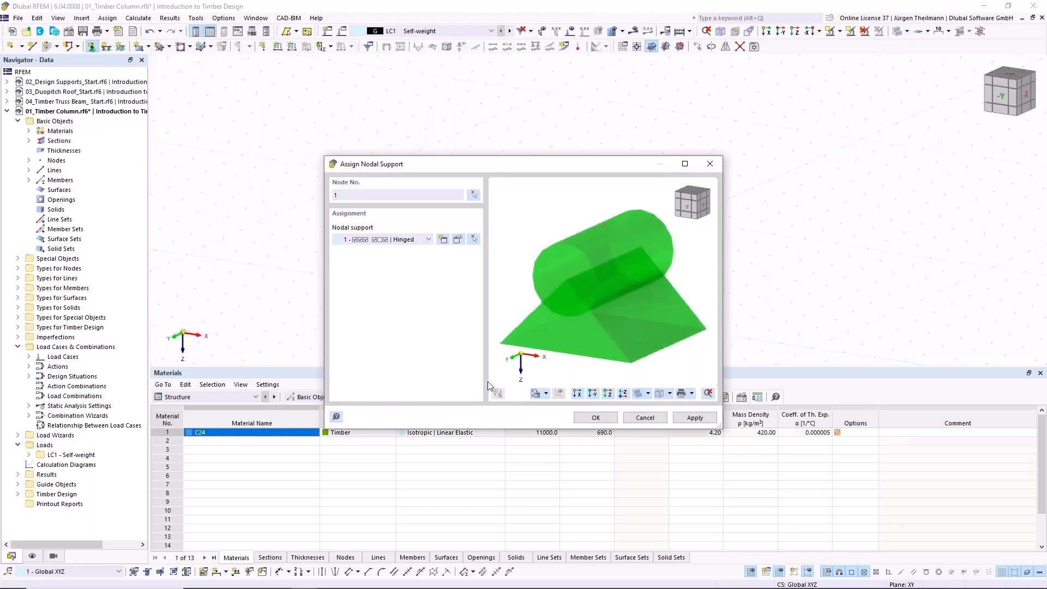
{"action": "left_click", "coordinate": [694, 417]}
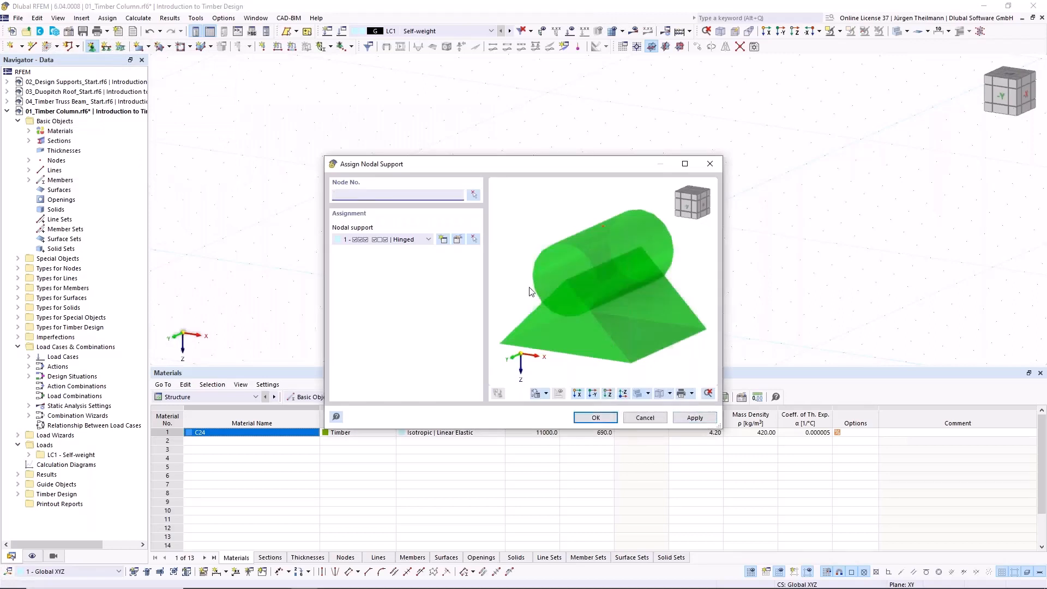
Create a new nodal support that restrains only translation uX and rotation φX, releasing uY, uZ and φZ.
{"action": "left_click", "coordinate": [442, 240]}
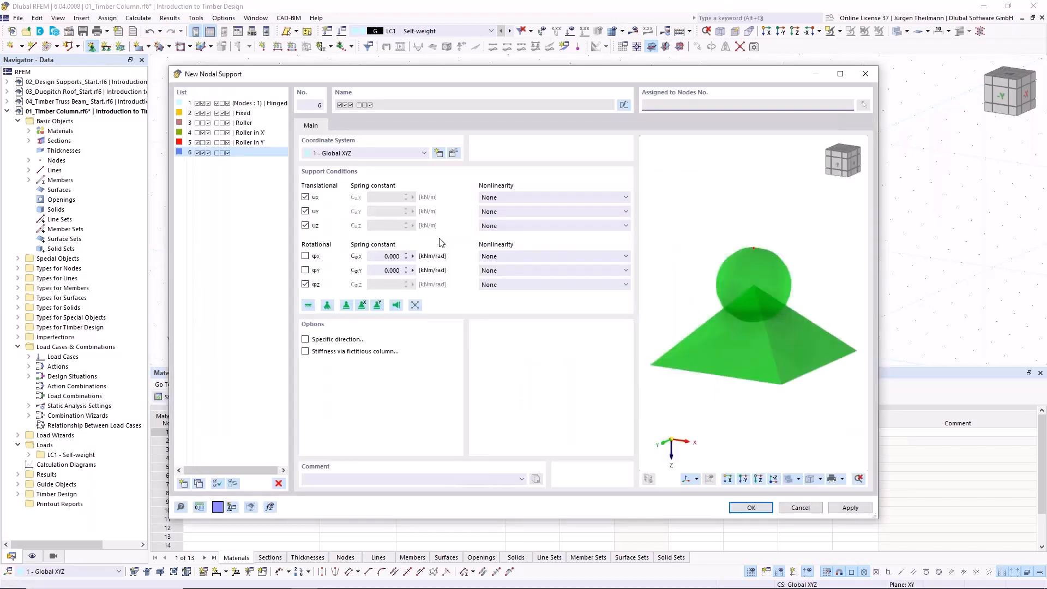
{"action": "left_click", "coordinate": [306, 256]}
{"action": "left_click", "coordinate": [306, 285]}
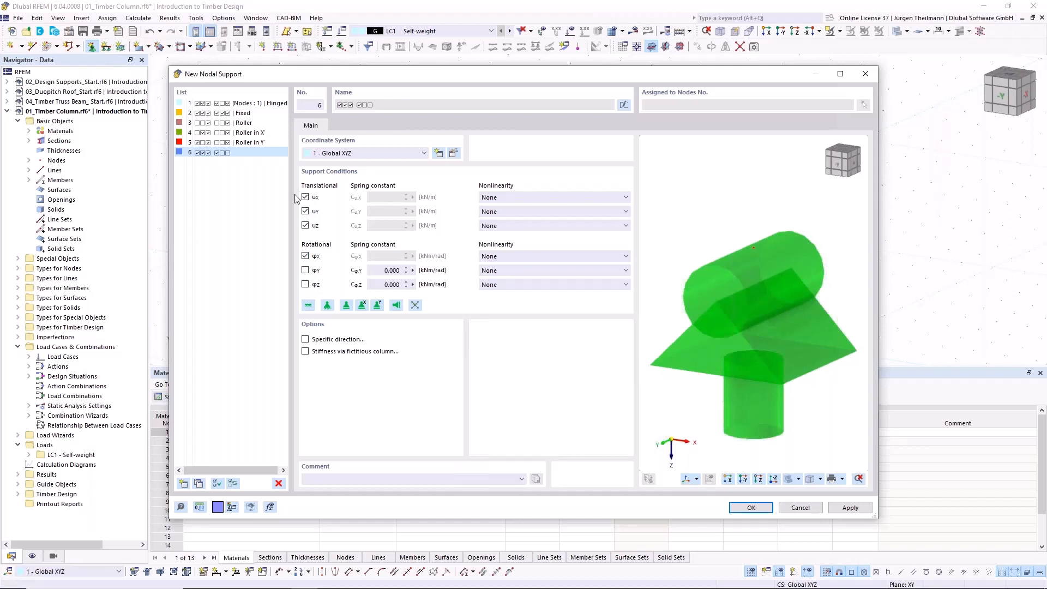
{"action": "left_click", "coordinate": [306, 226]}
{"action": "left_click", "coordinate": [305, 212]}
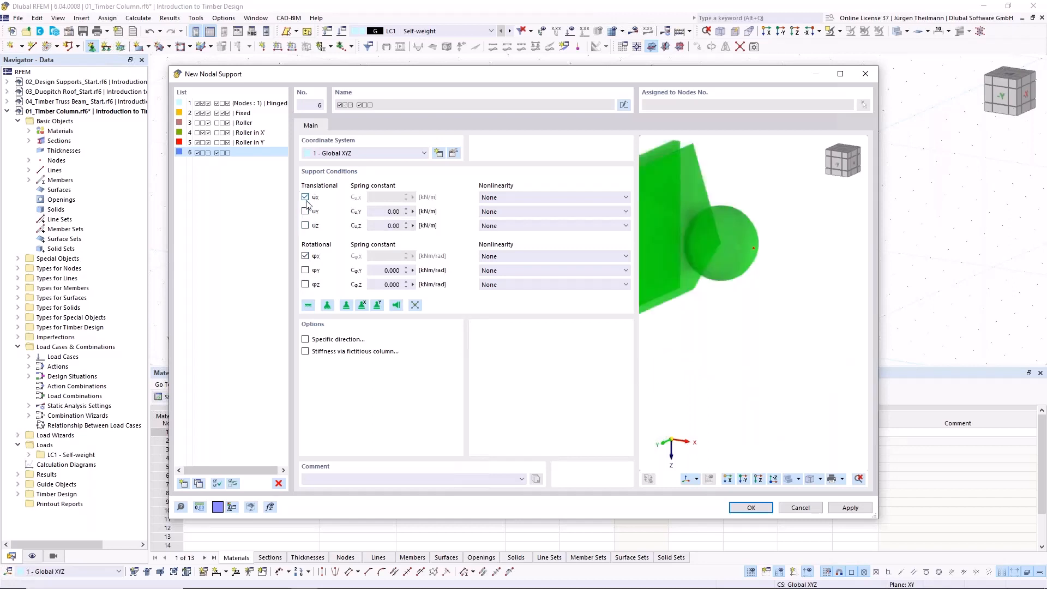
{"action": "scroll", "coordinate": [725, 338], "scroll_direction": "down", "scroll_amount": 2}
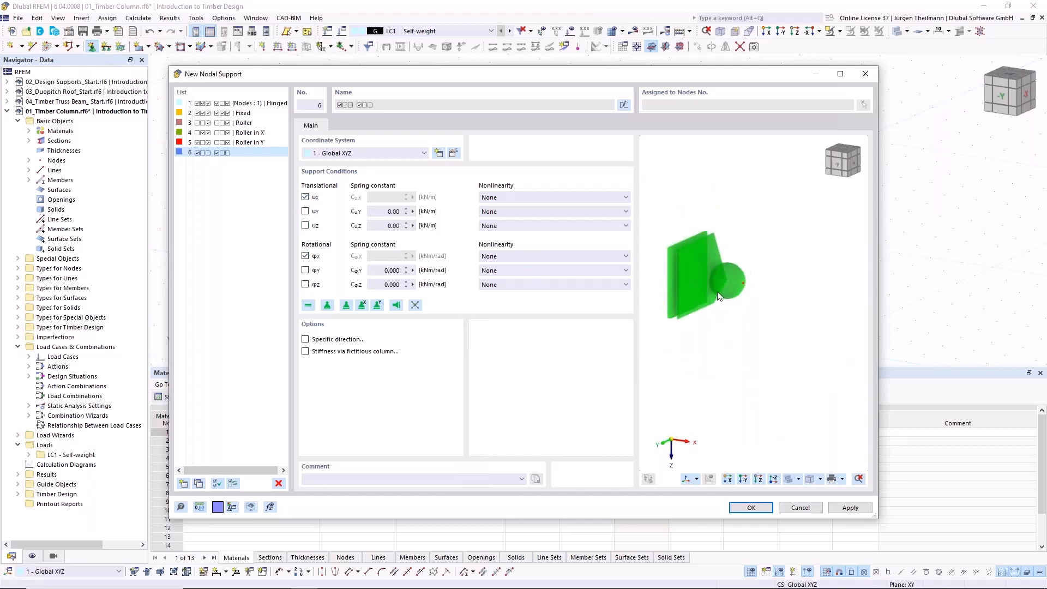
{"action": "middle_click_drag", "start_coordinate": [727, 264], "coordinate": [747, 301]}
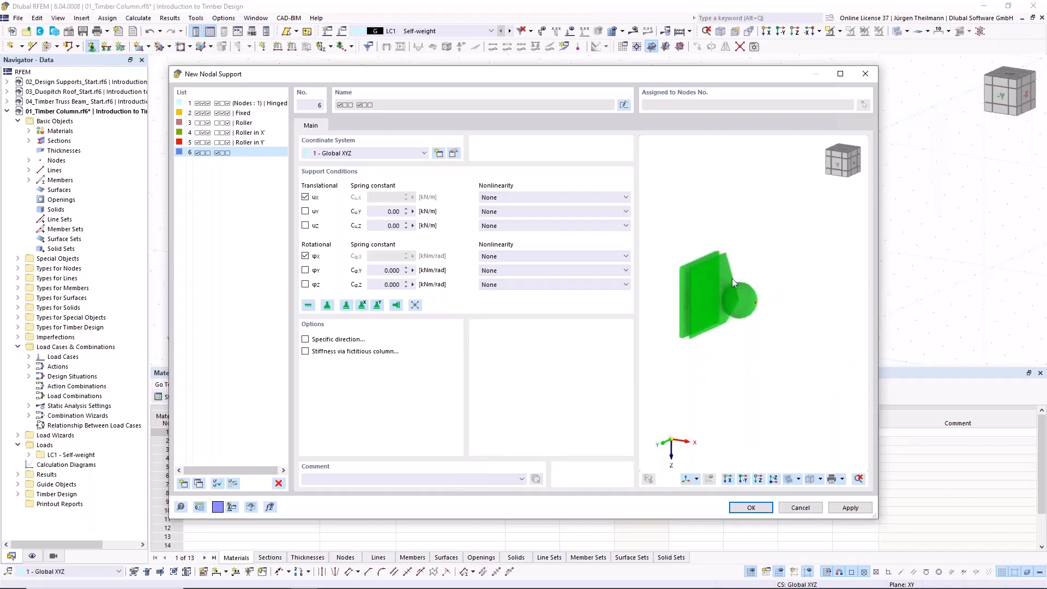
{"action": "left_click", "coordinate": [750, 508]}
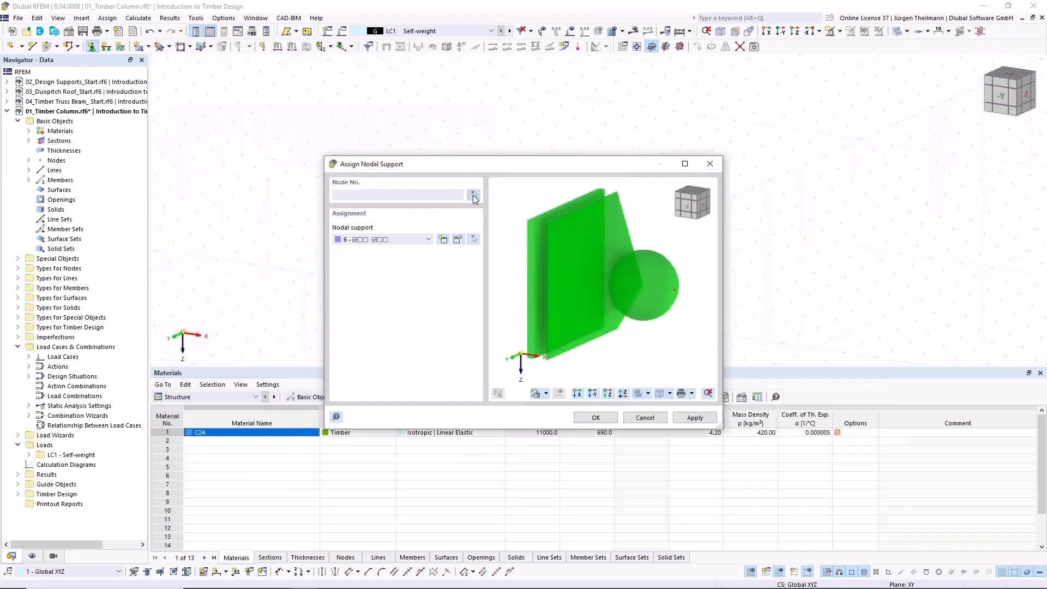
Assign the new nodal support to the column's top node.
{"action": "left_click", "coordinate": [473, 195]}
{"action": "left_click_drag", "start_coordinate": [478, 143], "coordinate": [556, 208]}
{"action": "left_click", "coordinate": [162, 167]}
{"action": "left_click", "coordinate": [596, 418]}
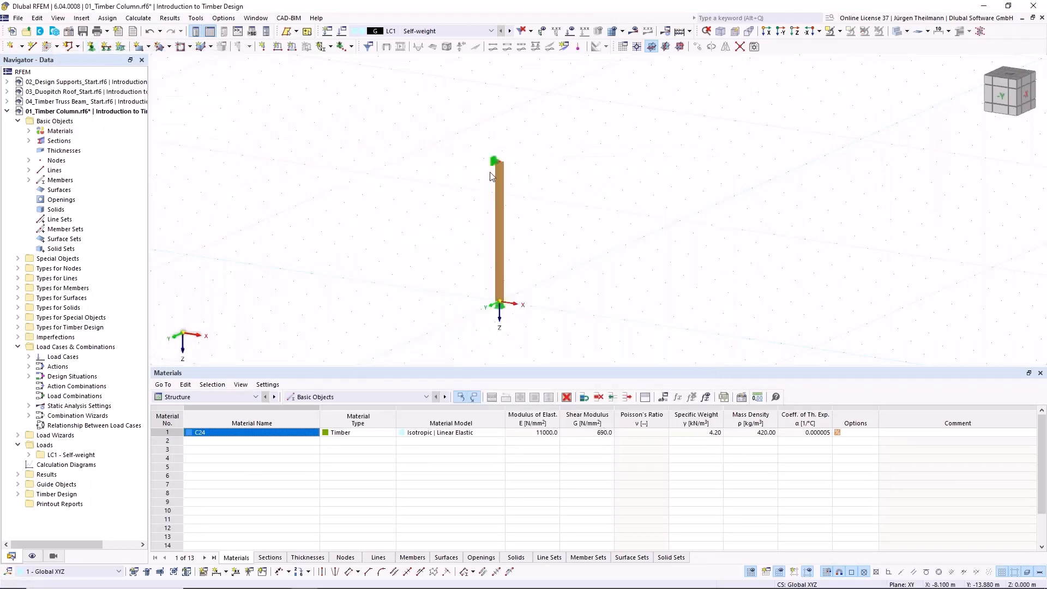
{"action": "scroll", "coordinate": [492, 176], "scroll_direction": "up", "scroll_amount": 3}
{"action": "scroll", "coordinate": [492, 176], "scroll_direction": "down", "scroll_amount": 4}
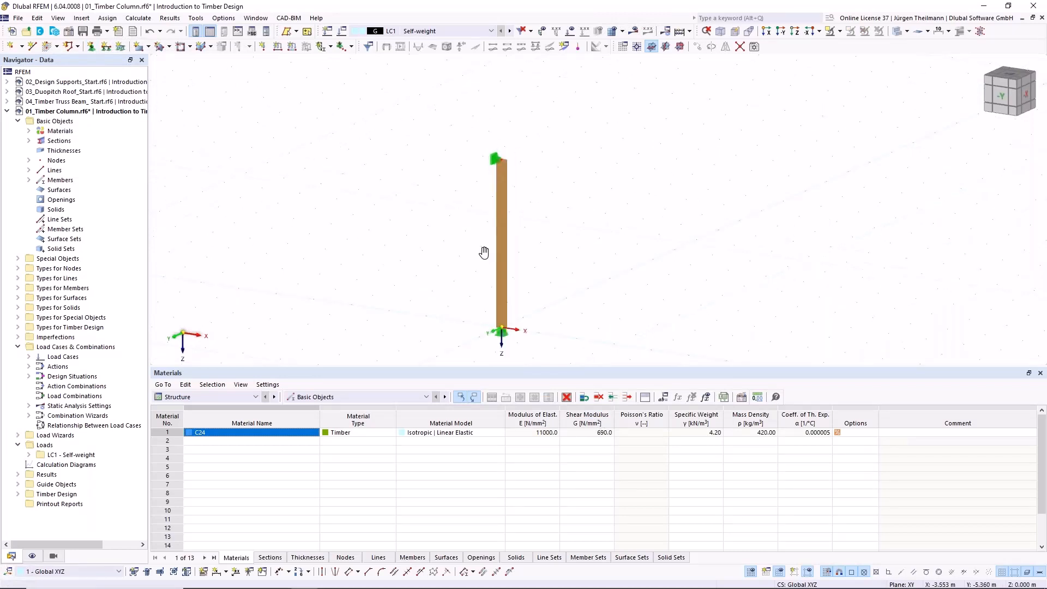
{"action": "scroll", "coordinate": [489, 244], "scroll_direction": "up", "scroll_amount": 1}
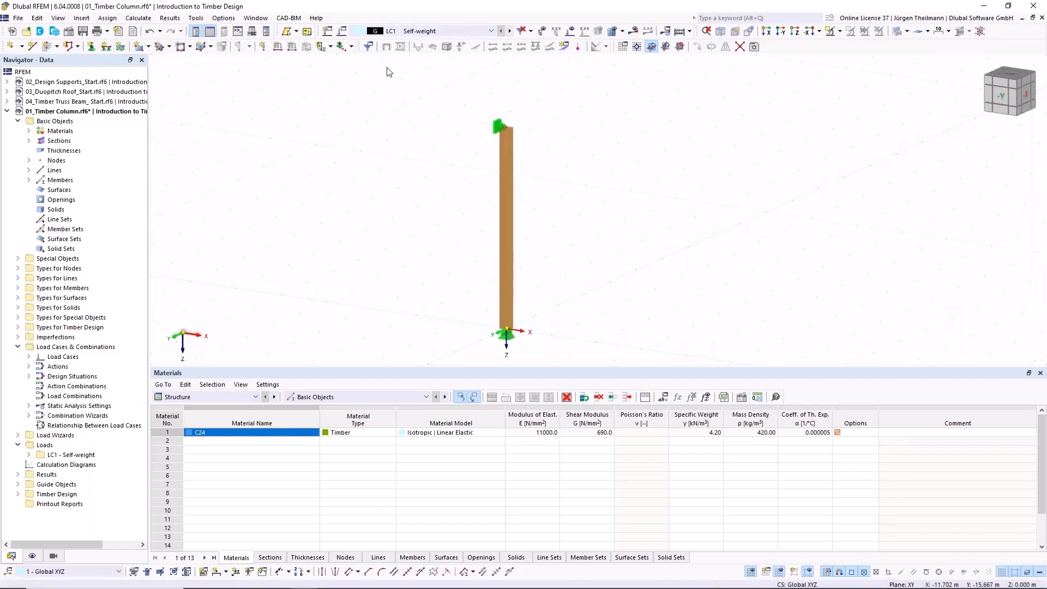
Deactivate self-weight for load case LC1 and rename the load case Design Load.
{"action": "left_click", "coordinate": [345, 33]}
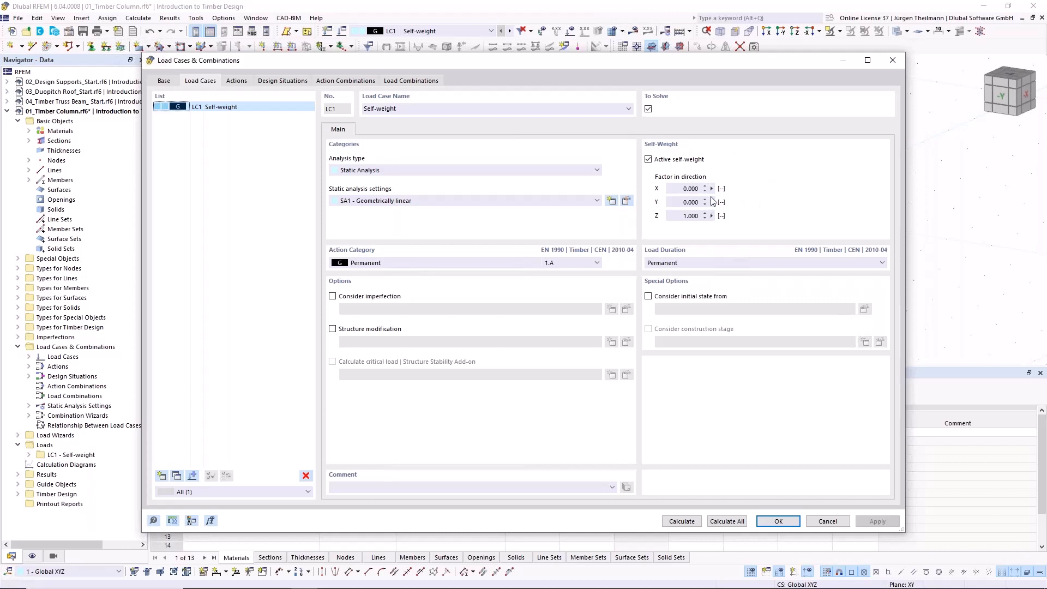
{"action": "left_click", "coordinate": [648, 159]}
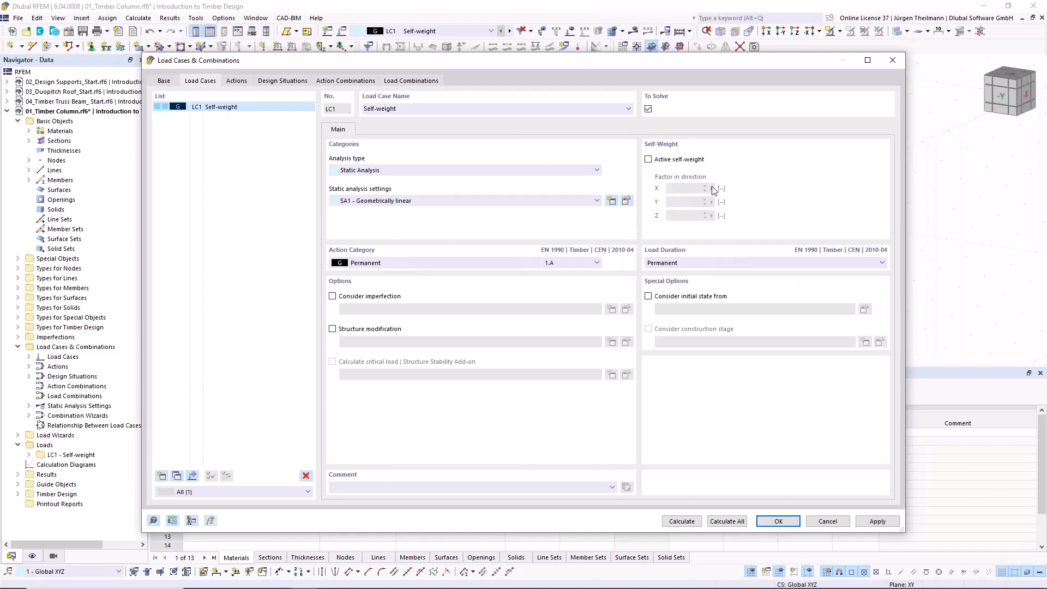
{"action": "left_click", "coordinate": [382, 109]}
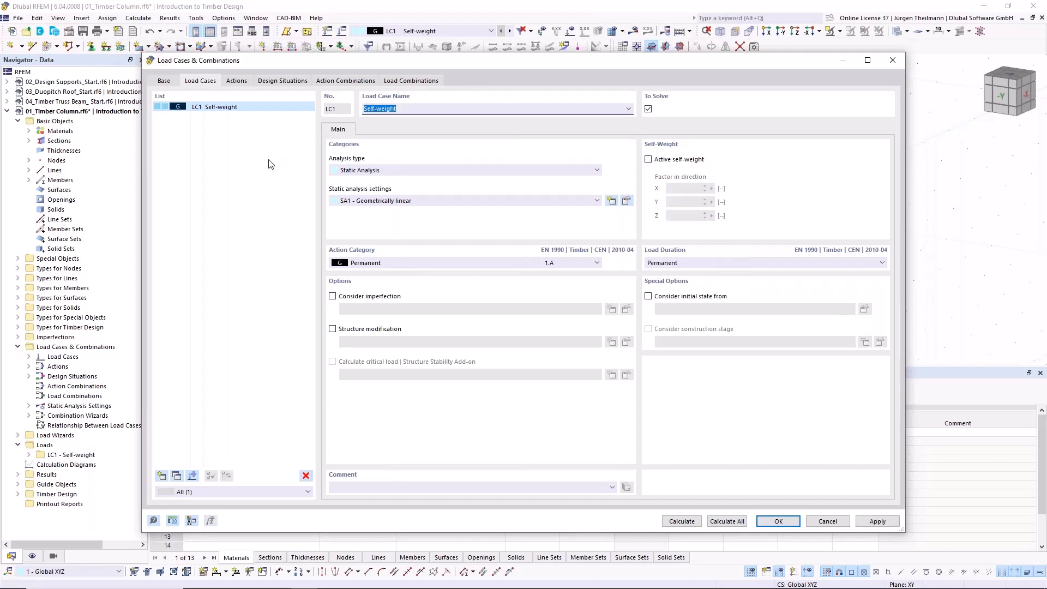
{"action": "type", "text": "Design Load"}
{"action": "key", "text": "Tab"}
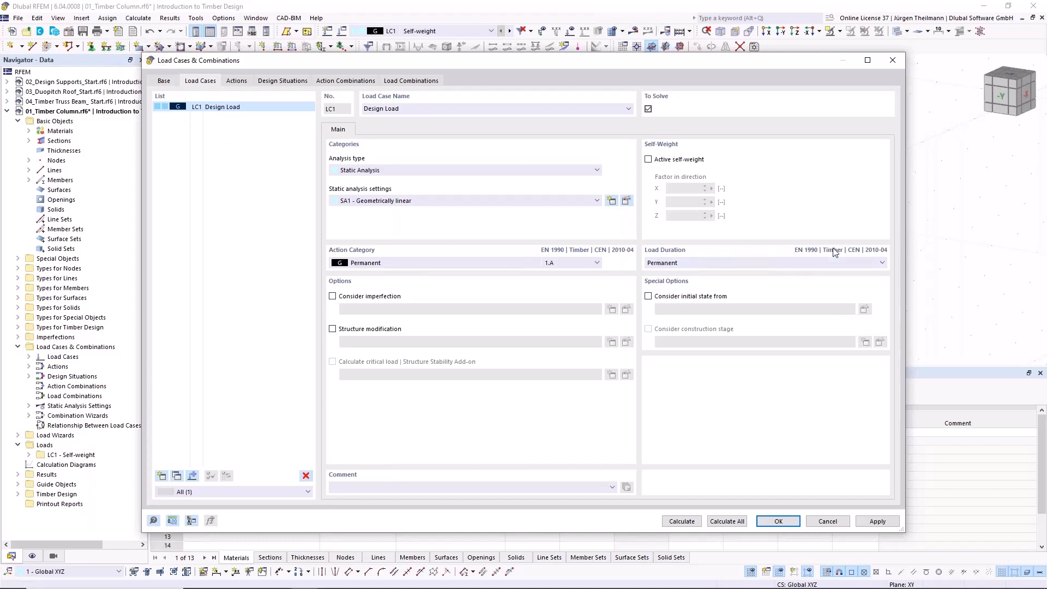
Switch the standard group for load case classification to EN 1990 and view the load case's settings under it.
{"action": "left_click", "coordinate": [163, 81]}
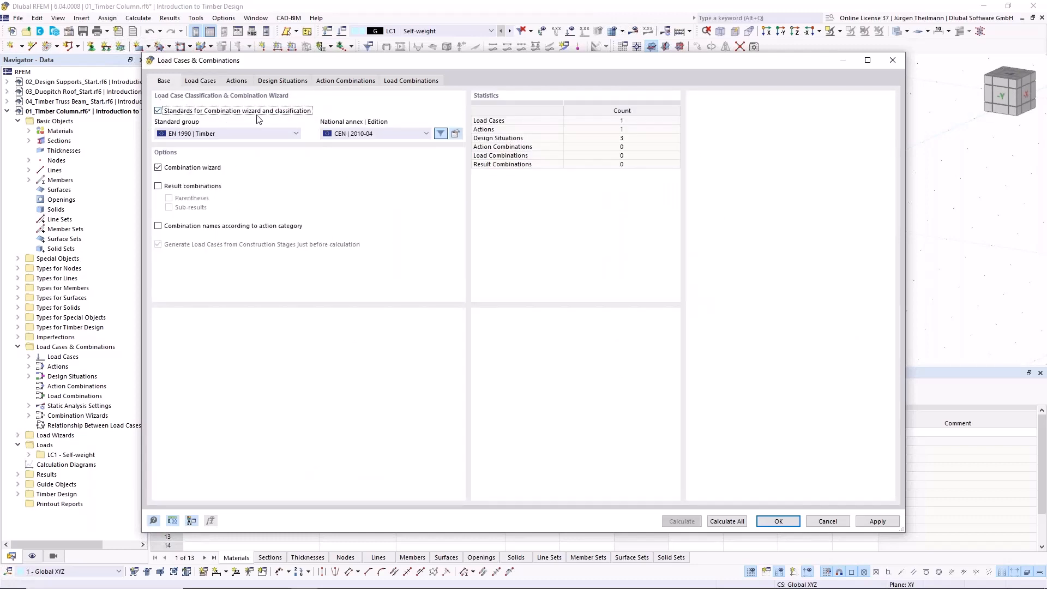
{"action": "left_click", "coordinate": [296, 133]}
{"action": "left_click", "coordinate": [176, 142]}
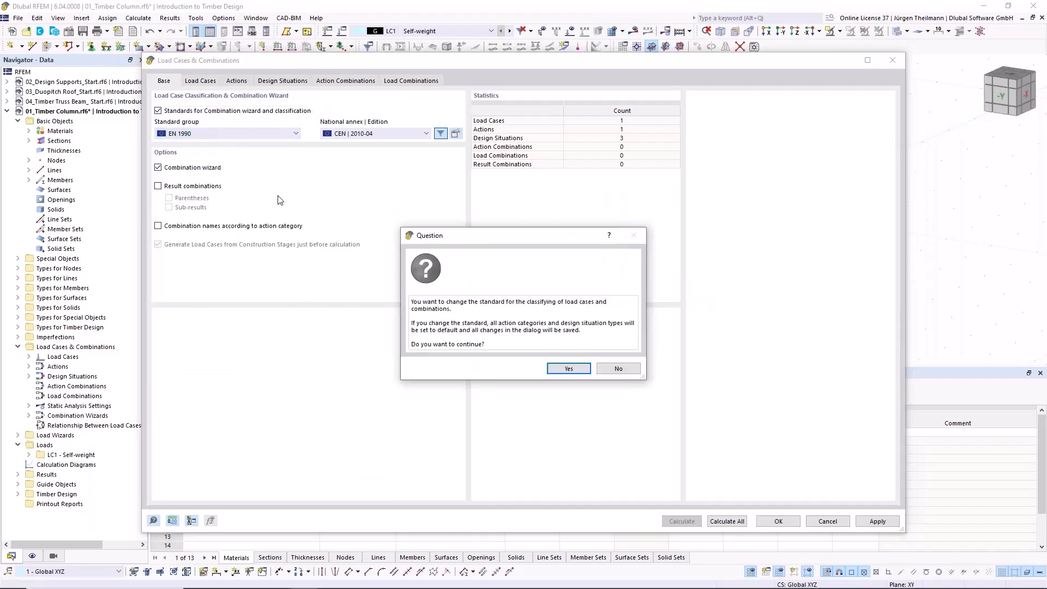
{"action": "left_click", "coordinate": [571, 369]}
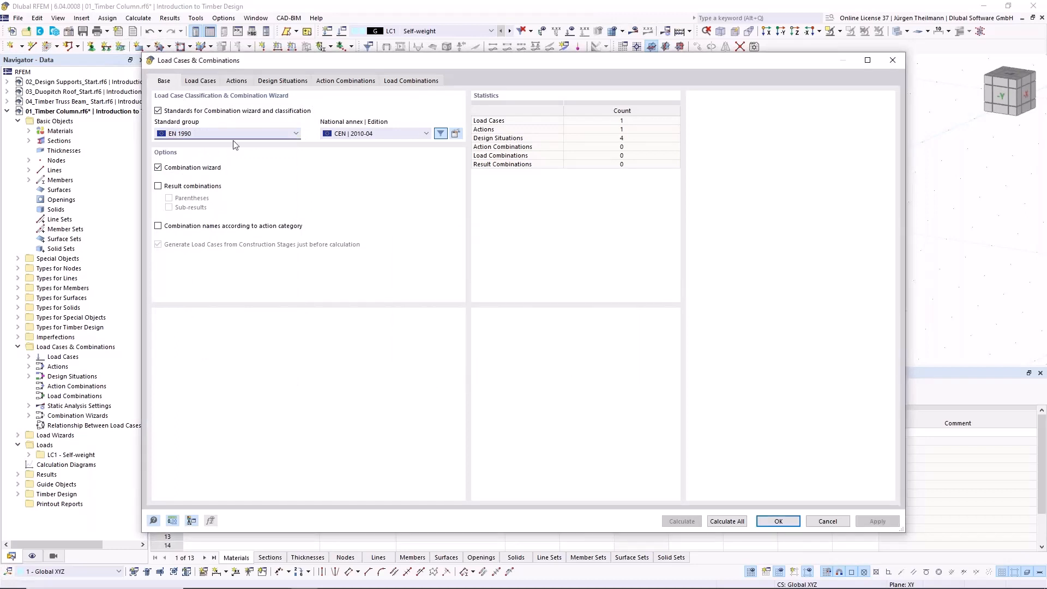
{"action": "left_click", "coordinate": [197, 81]}
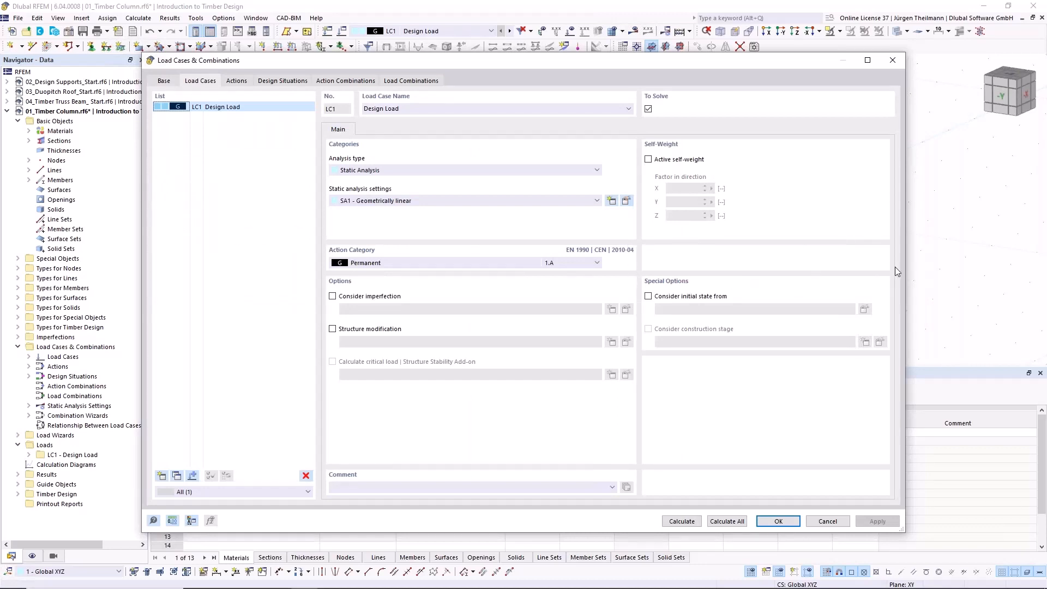
Return the standard group for load case classification to EN 1990 | Timber.
{"action": "left_click", "coordinate": [162, 82]}
{"action": "left_click", "coordinate": [180, 133]}
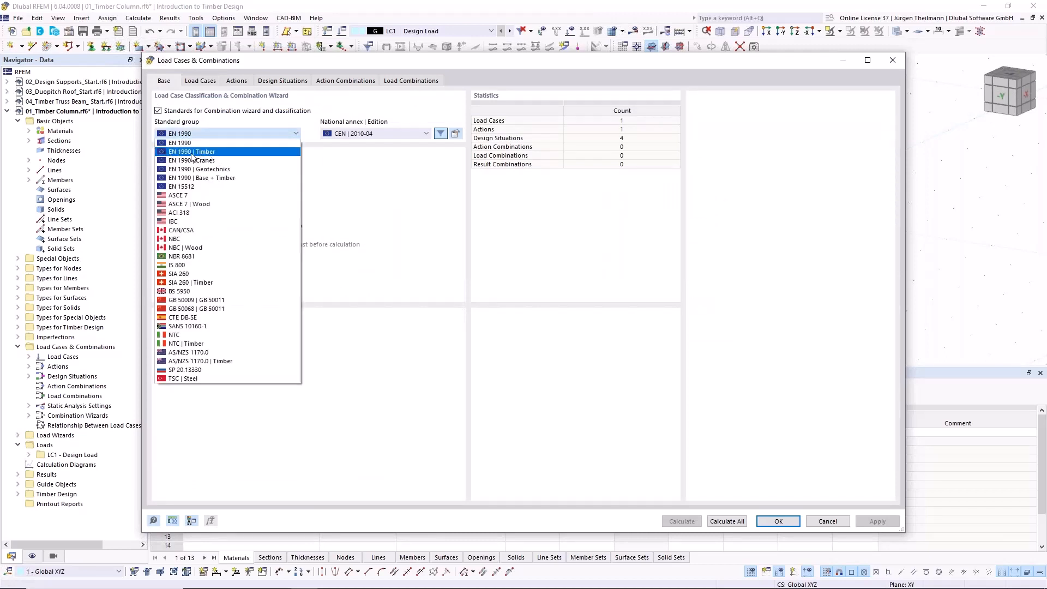
{"action": "key", "text": "Escape"}
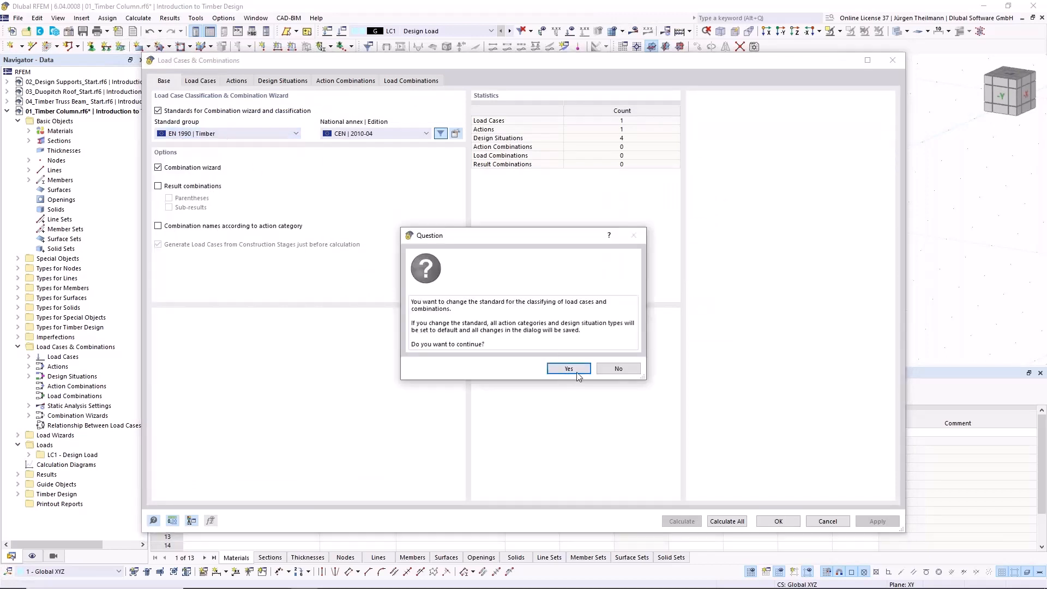
{"action": "left_click", "coordinate": [574, 367]}
Set the load duration of the Design Load case to Medium-term.
{"action": "left_click", "coordinate": [209, 82]}
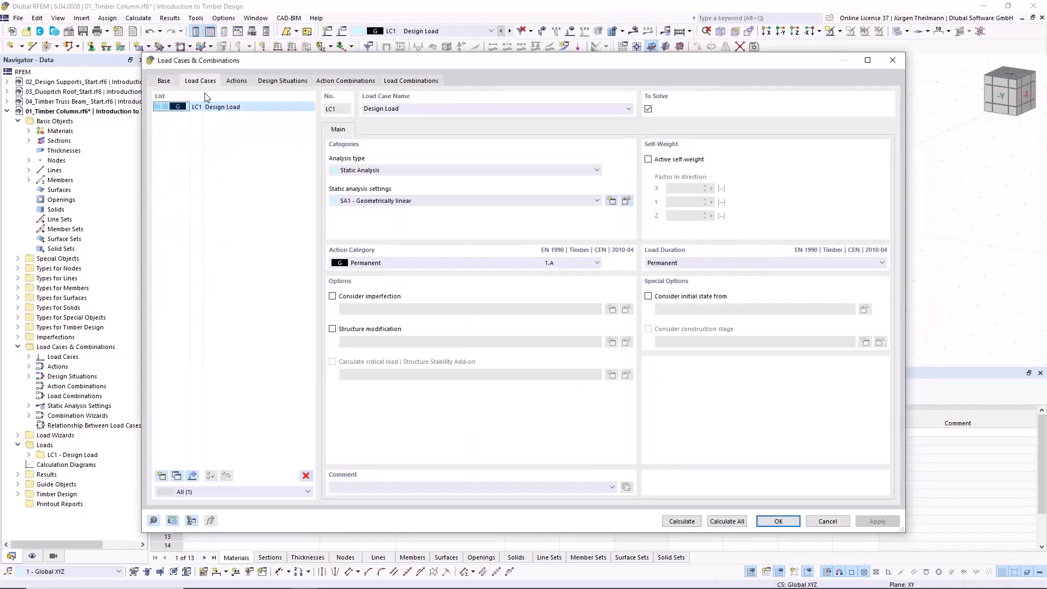
{"action": "left_click", "coordinate": [729, 265]}
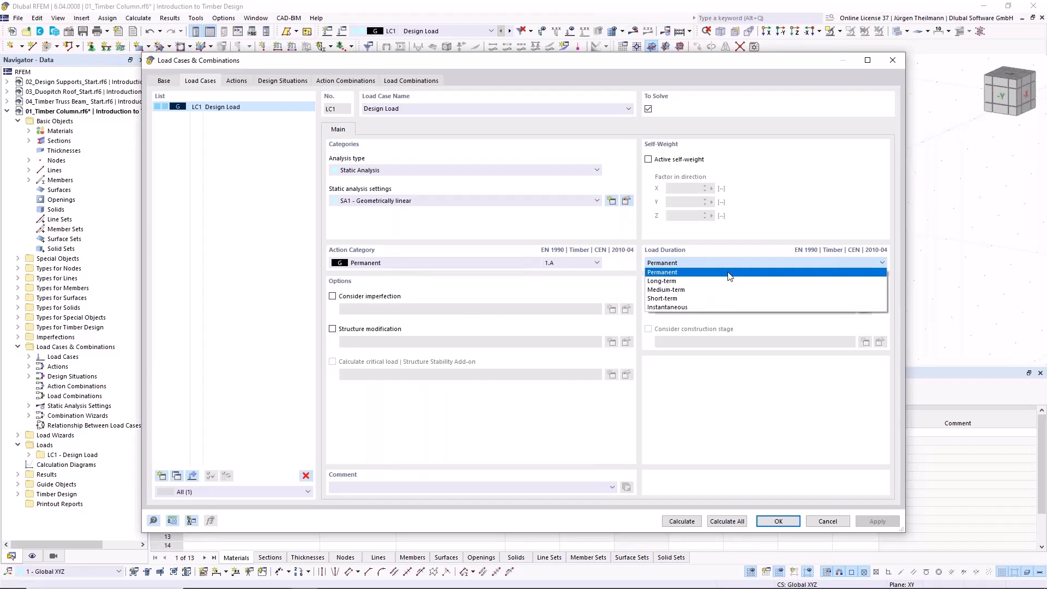
{"action": "left_click", "coordinate": [675, 290]}
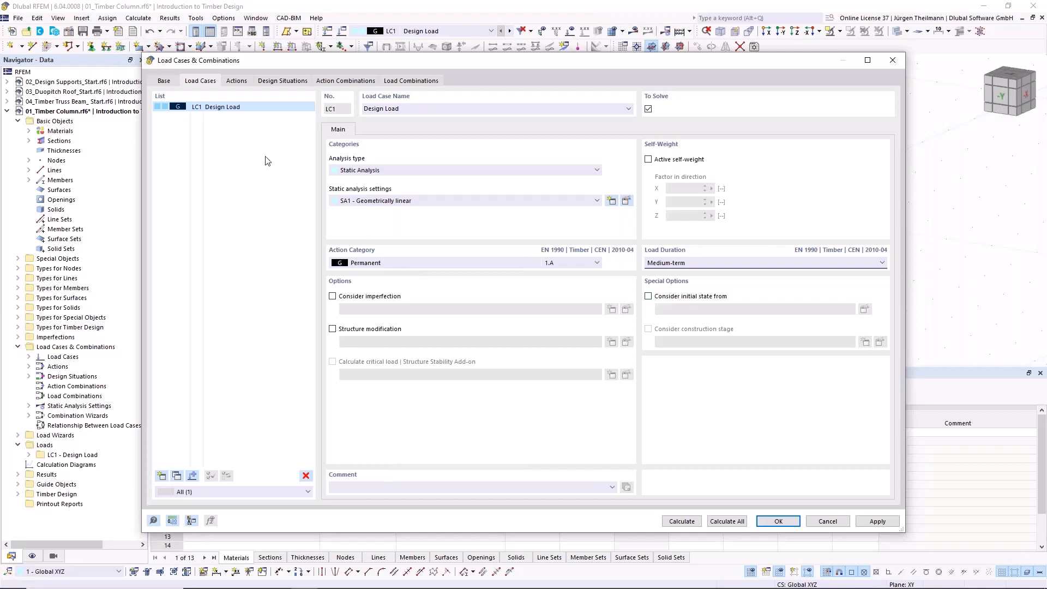
Turn off the combination wizard for the load cases and combinations.
{"action": "left_click", "coordinate": [153, 82]}
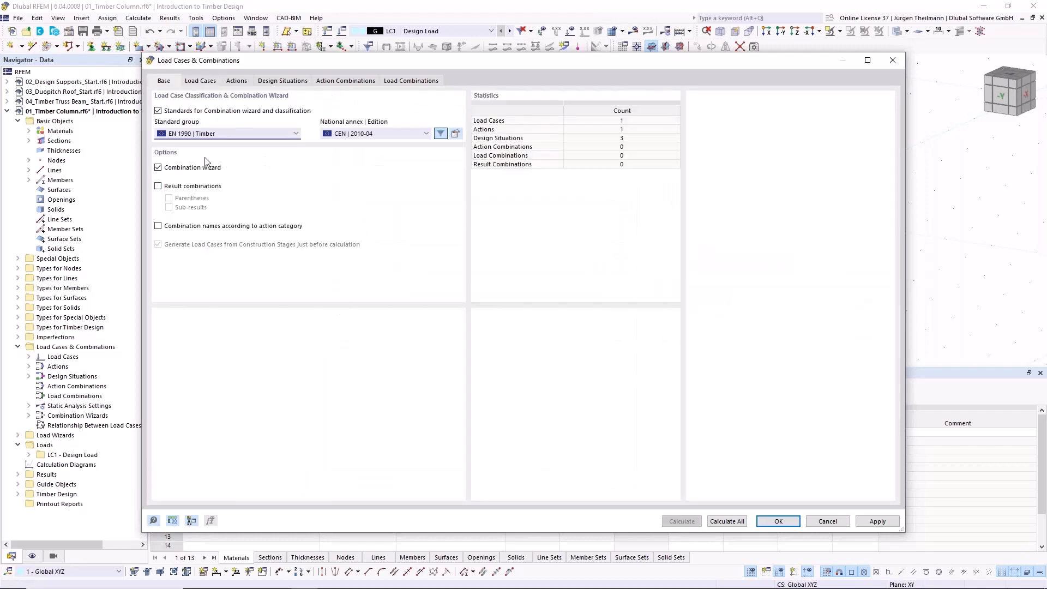
{"action": "left_click", "coordinate": [158, 168]}
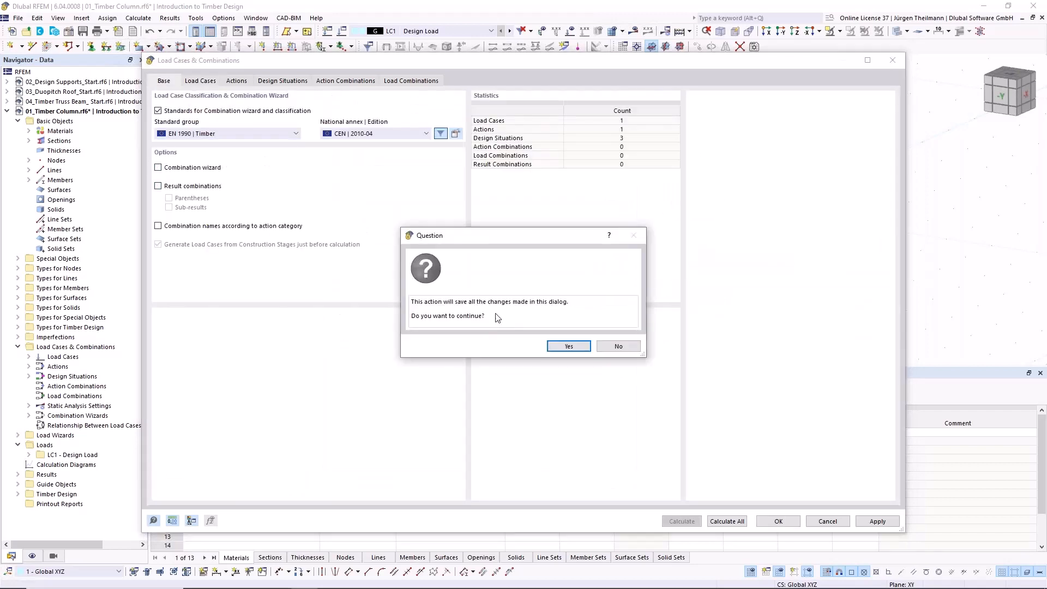
{"action": "left_click", "coordinate": [584, 349]}
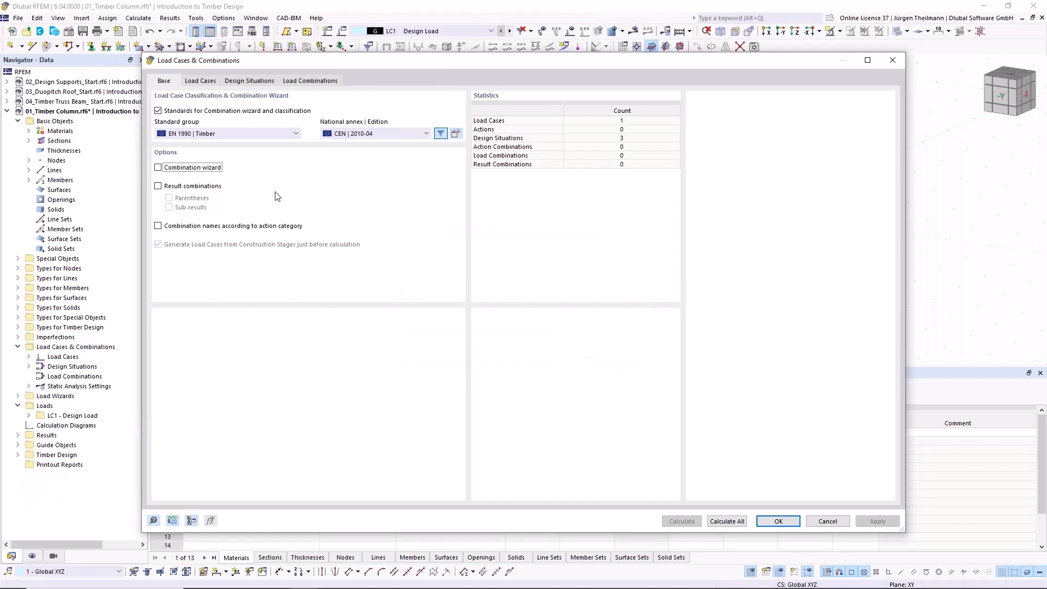
{"action": "left_click", "coordinate": [200, 81]}
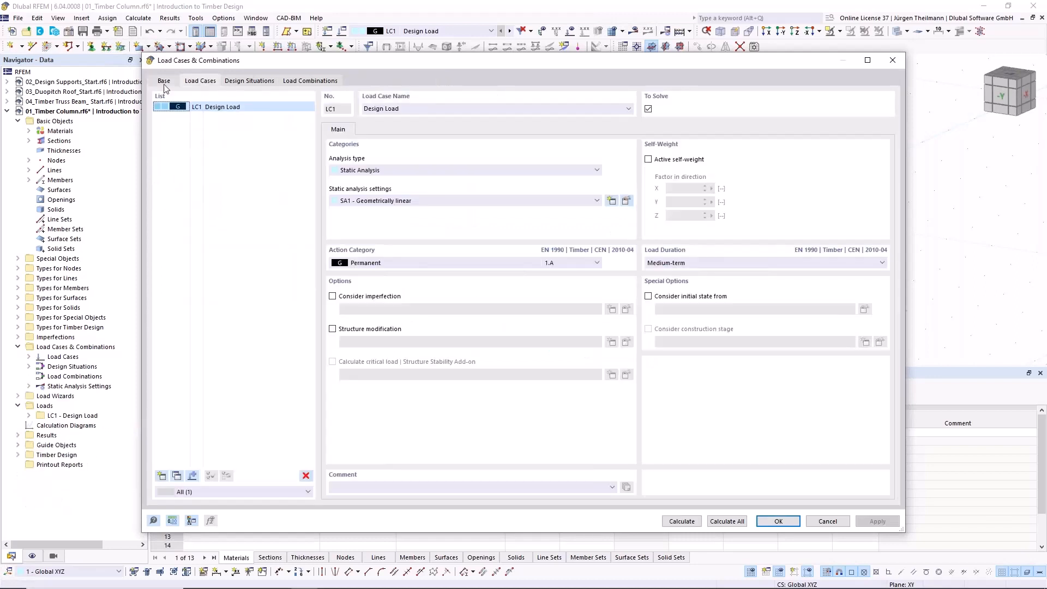
Delete the SLS - Characteristic and SLS - Quasi-permanent design situations, keeping only the ULS (STR/GEO) one.
{"action": "left_click", "coordinate": [250, 82]}
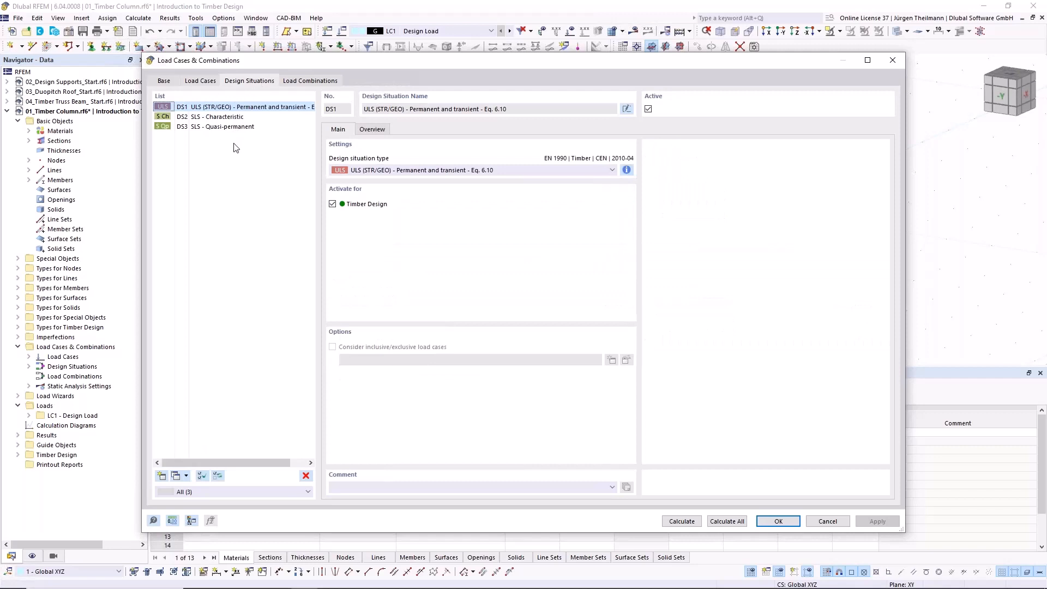
{"action": "left_click", "coordinate": [218, 117]}
{"action": "left_click", "coordinate": [218, 127], "text": "shift"}
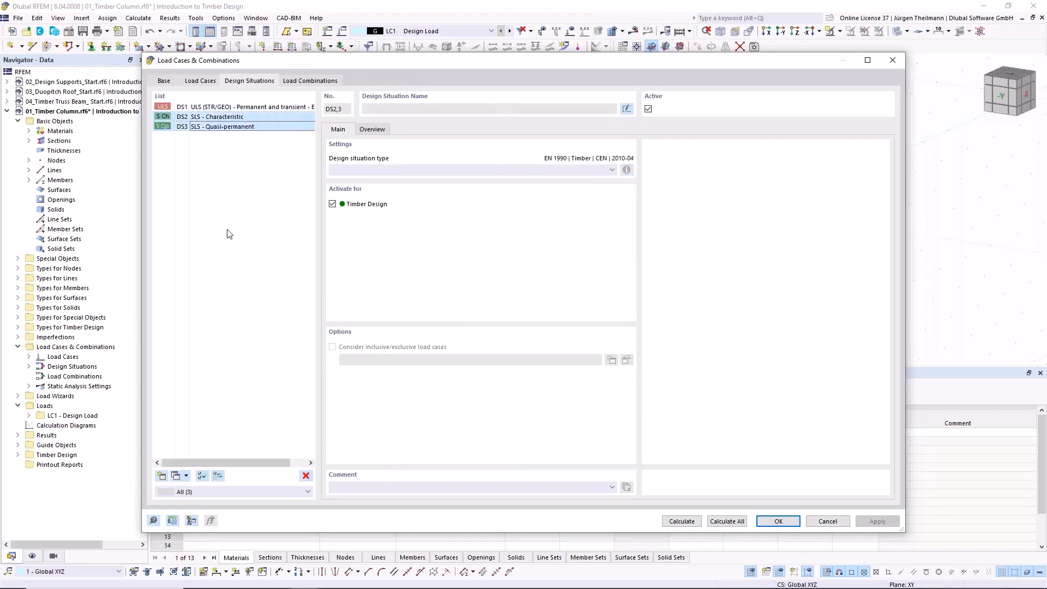
{"action": "left_click", "coordinate": [305, 475]}
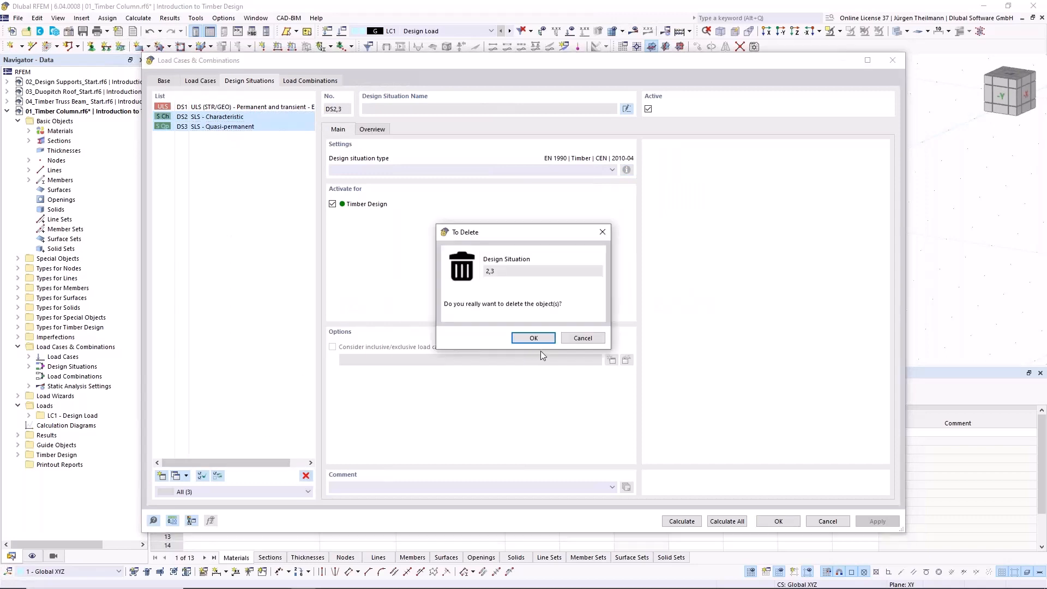
{"action": "left_click", "coordinate": [534, 338]}
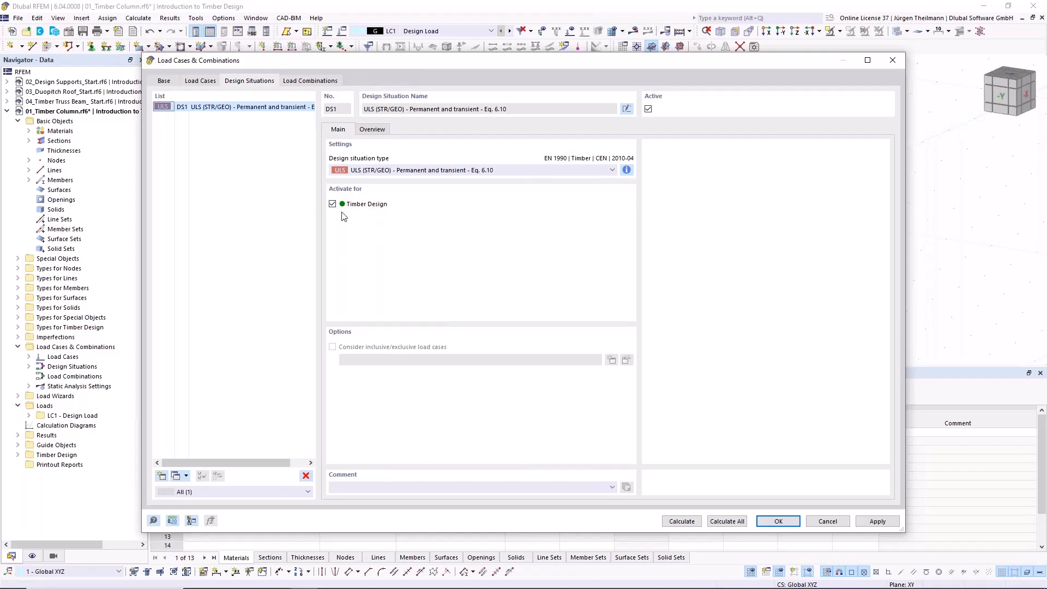
Create a load combination for the ULS design situation and assign load case Design Load to it with factor 1.00.
{"action": "left_click", "coordinate": [311, 81]}
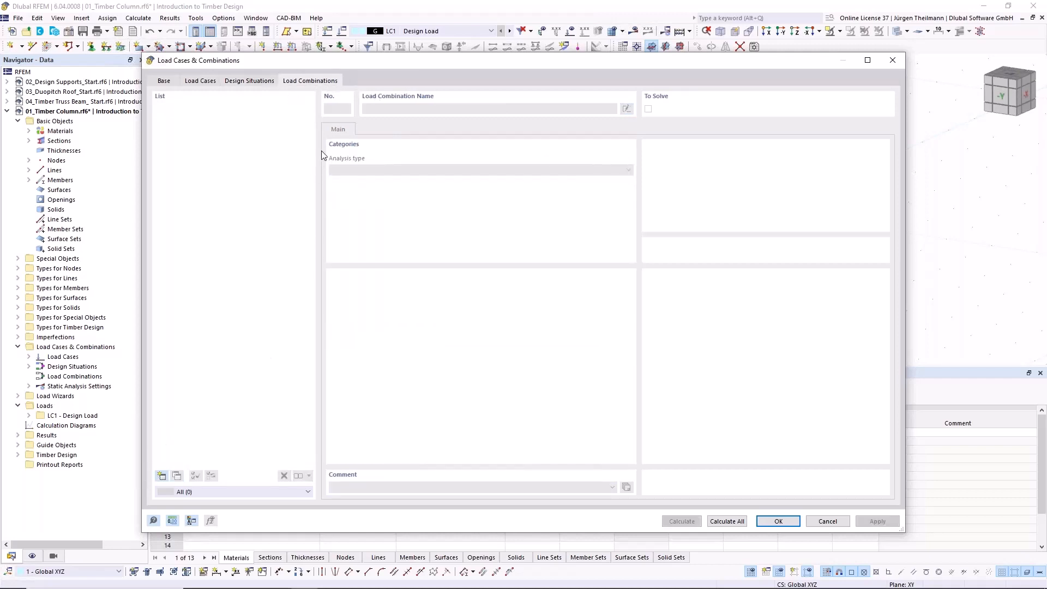
{"action": "left_click", "coordinate": [161, 476]}
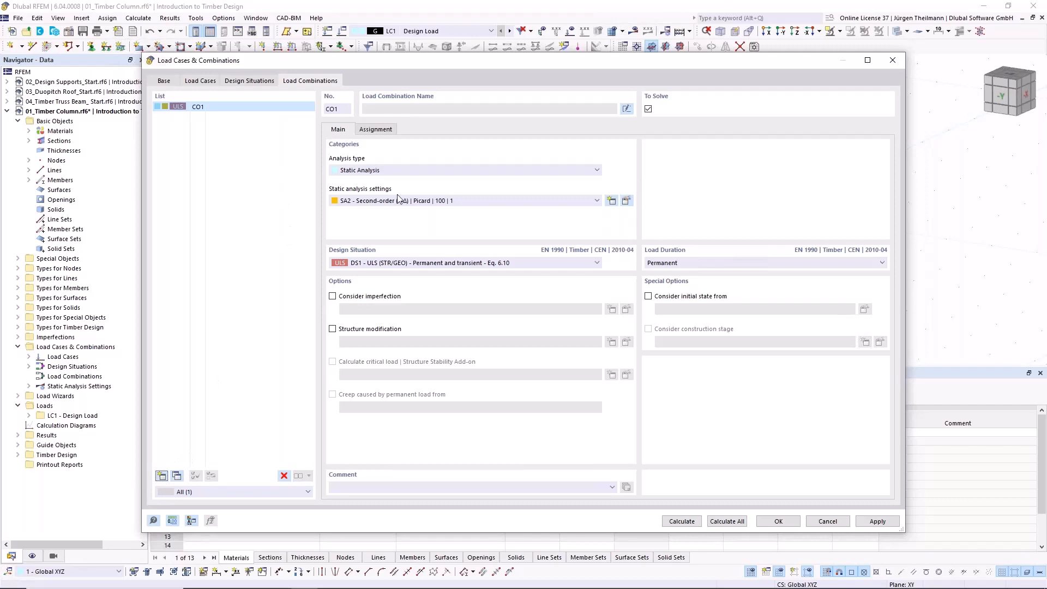
{"action": "left_click", "coordinate": [385, 131]}
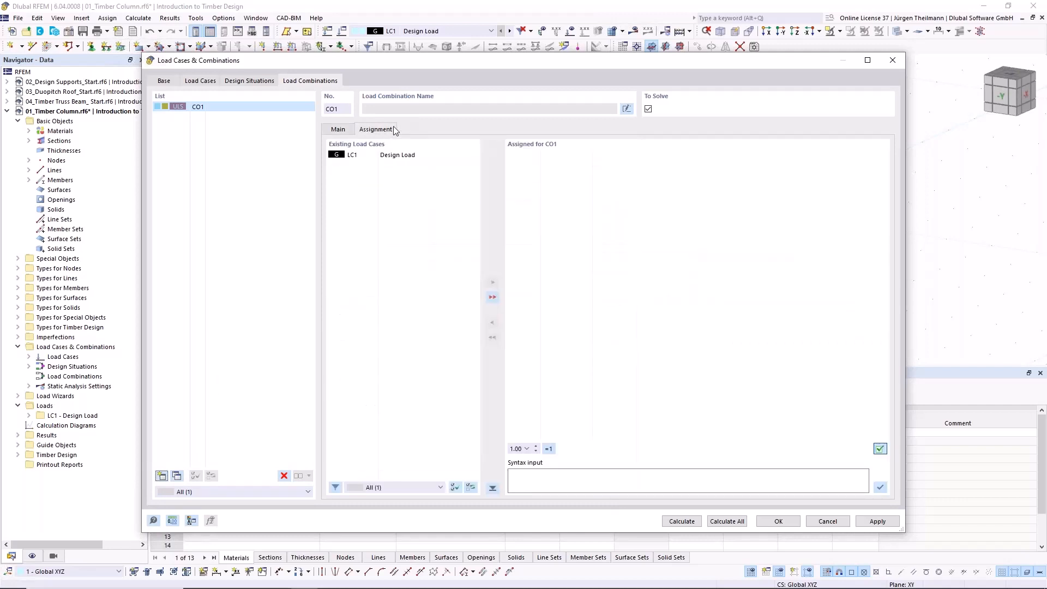
{"action": "left_click", "coordinate": [409, 157]}
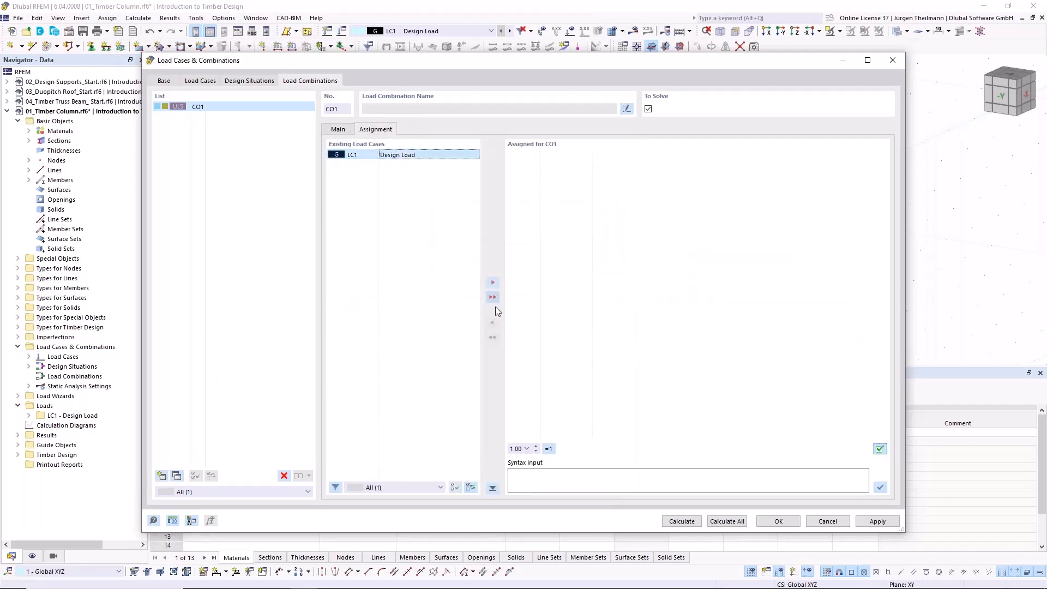
{"action": "left_click", "coordinate": [493, 284]}
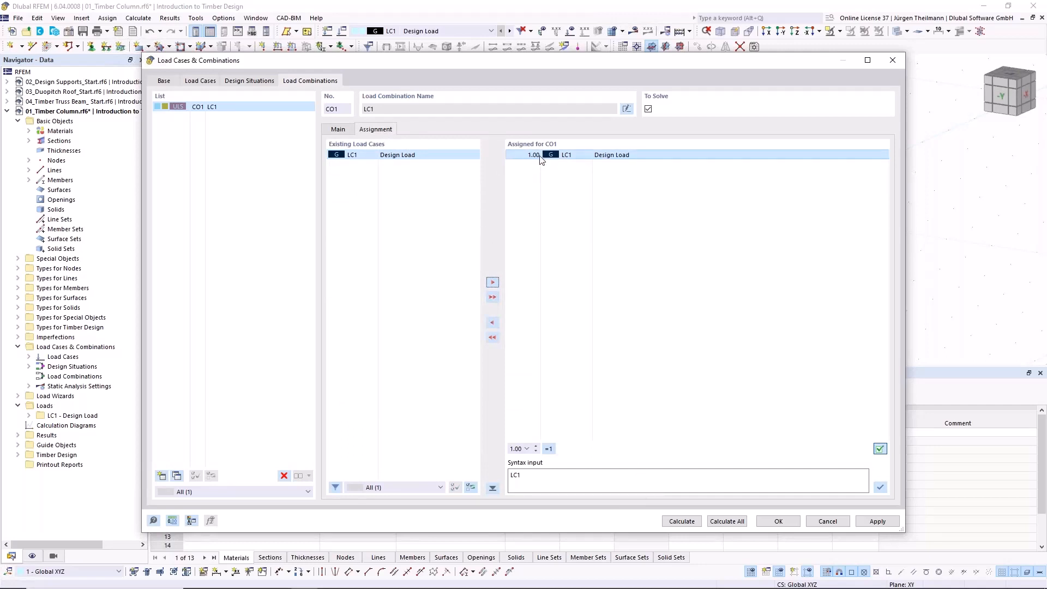
{"action": "left_click", "coordinate": [785, 522]}
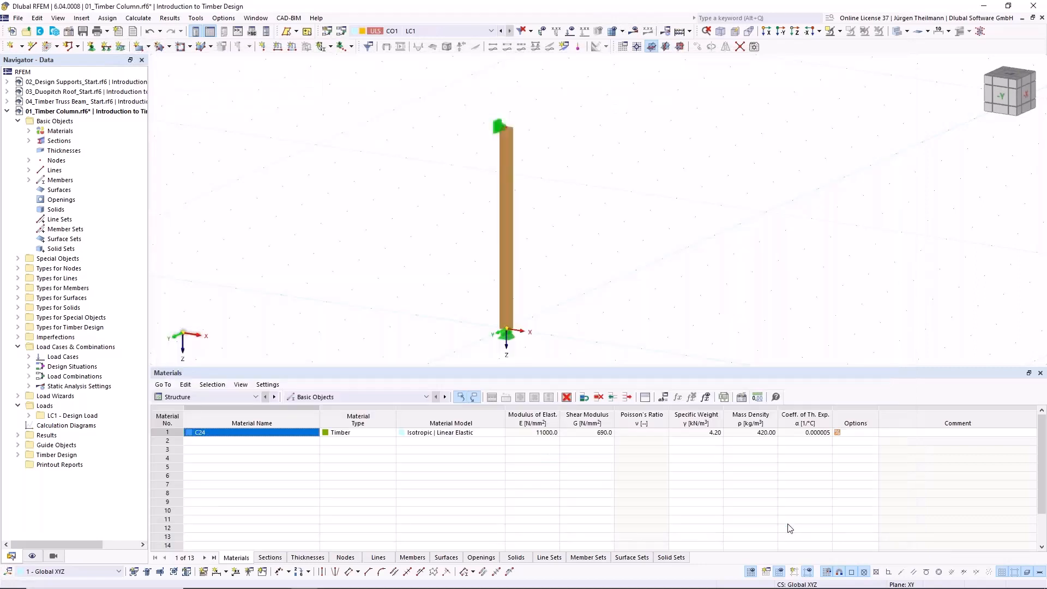
Apply a 150 kN nodal force in global Z to the column's top node in load case Design Load.
{"action": "left_click", "coordinate": [263, 48]}
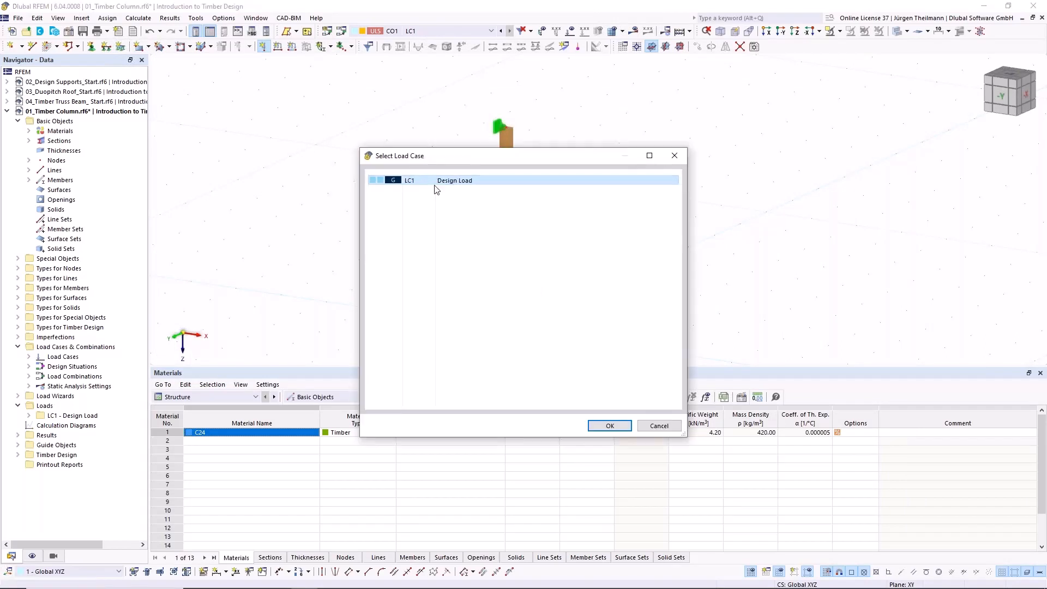
{"action": "left_click", "coordinate": [624, 429]}
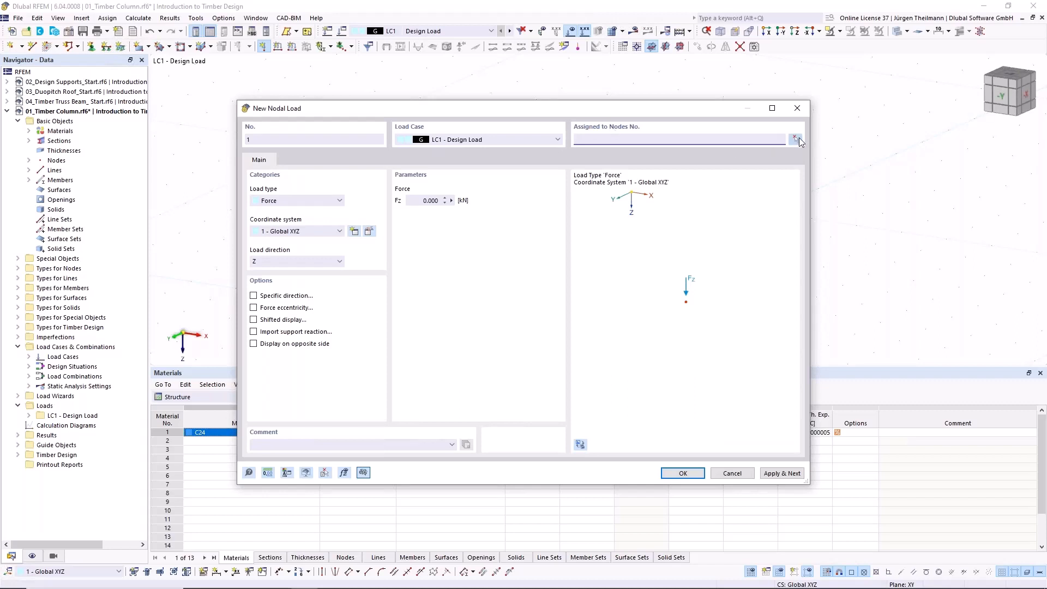
{"action": "left_click", "coordinate": [795, 141]}
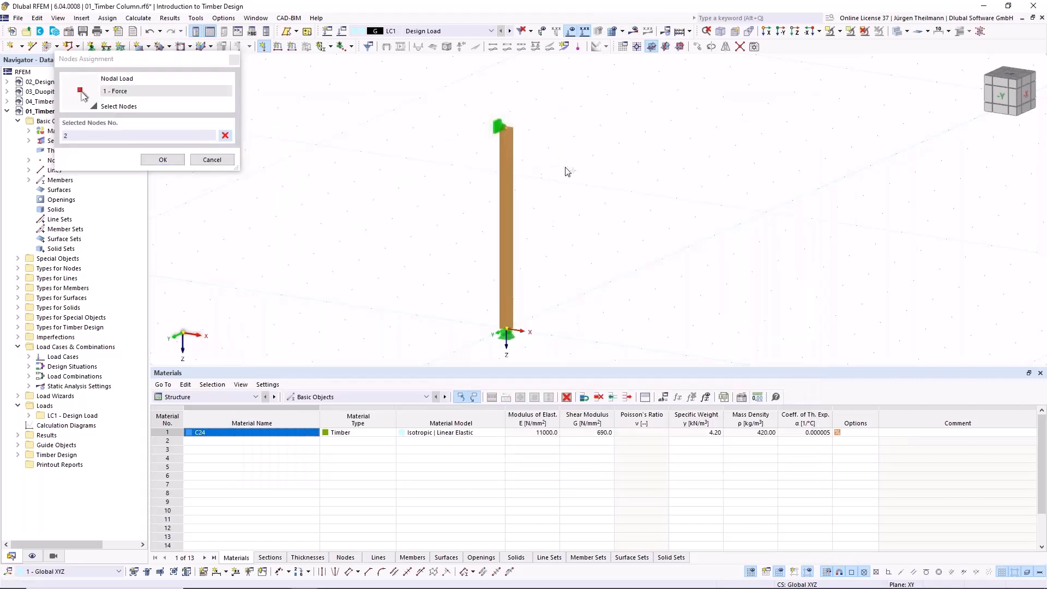
{"action": "left_click", "coordinate": [160, 159]}
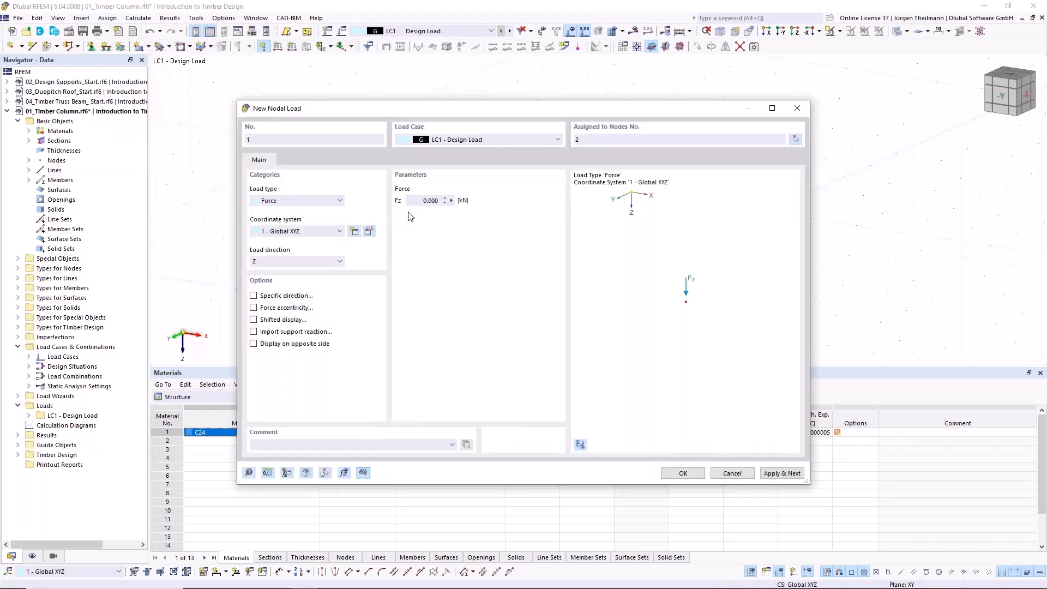
{"action": "left_click", "coordinate": [410, 200]}
{"action": "type", "text": "150"}
{"action": "left_click", "coordinate": [340, 263]}
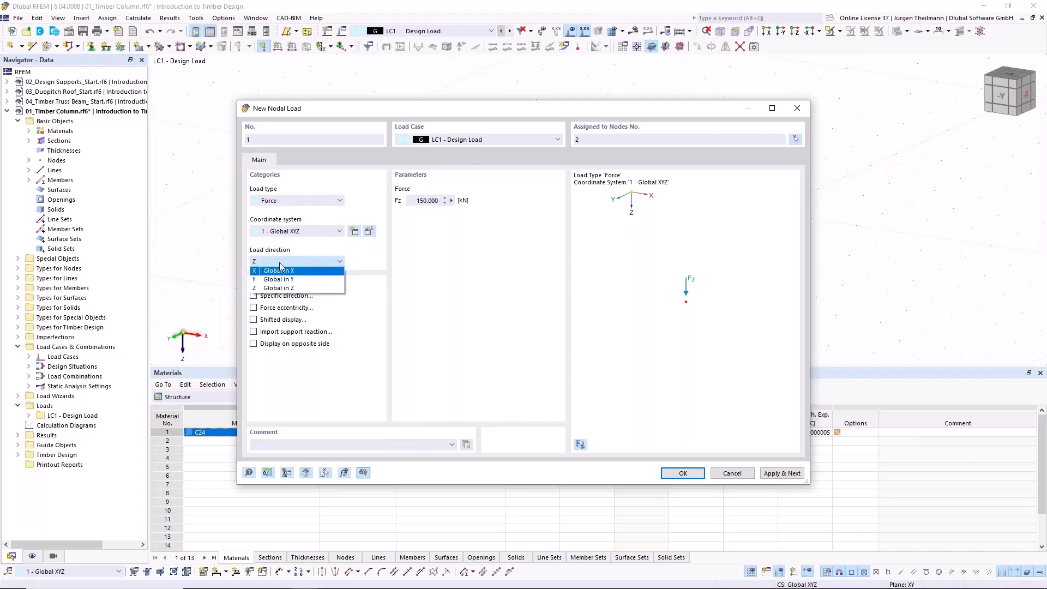
{"action": "left_click", "coordinate": [339, 264]}
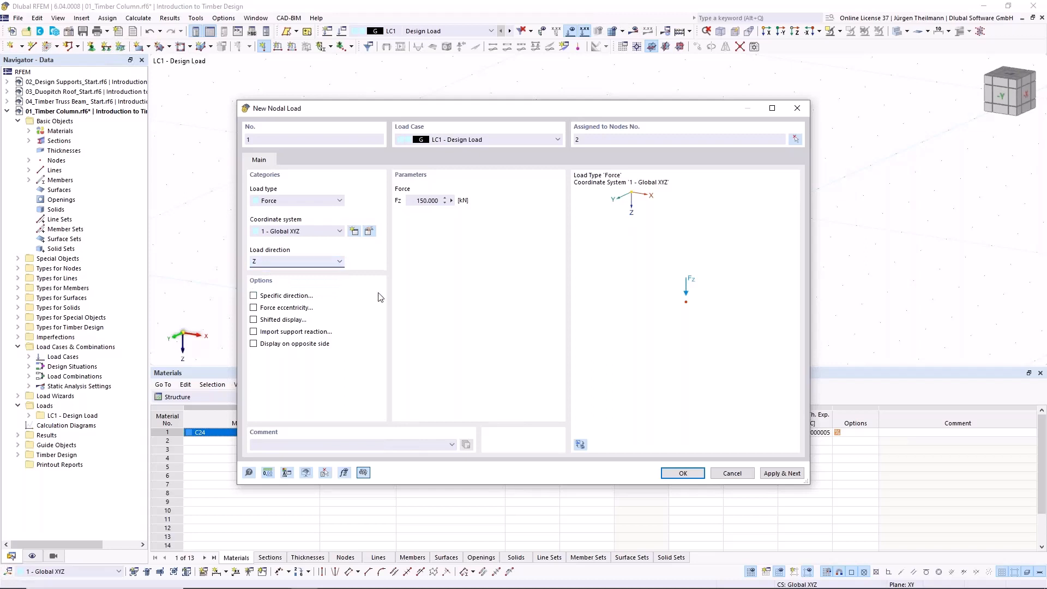
{"action": "left_click", "coordinate": [698, 476]}
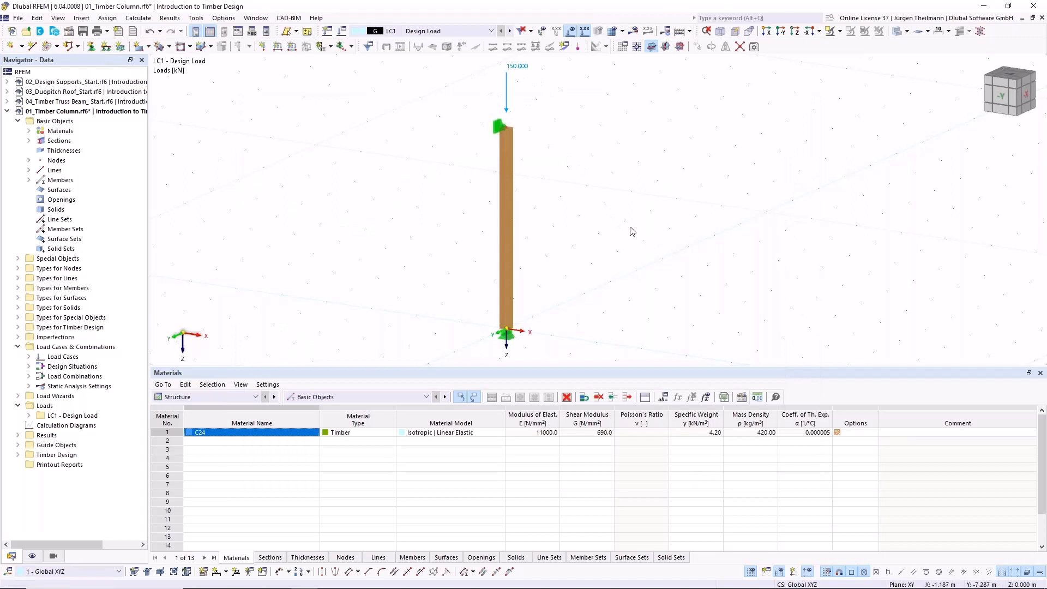
{"action": "scroll", "coordinate": [632, 231], "scroll_direction": "down", "scroll_amount": 1}
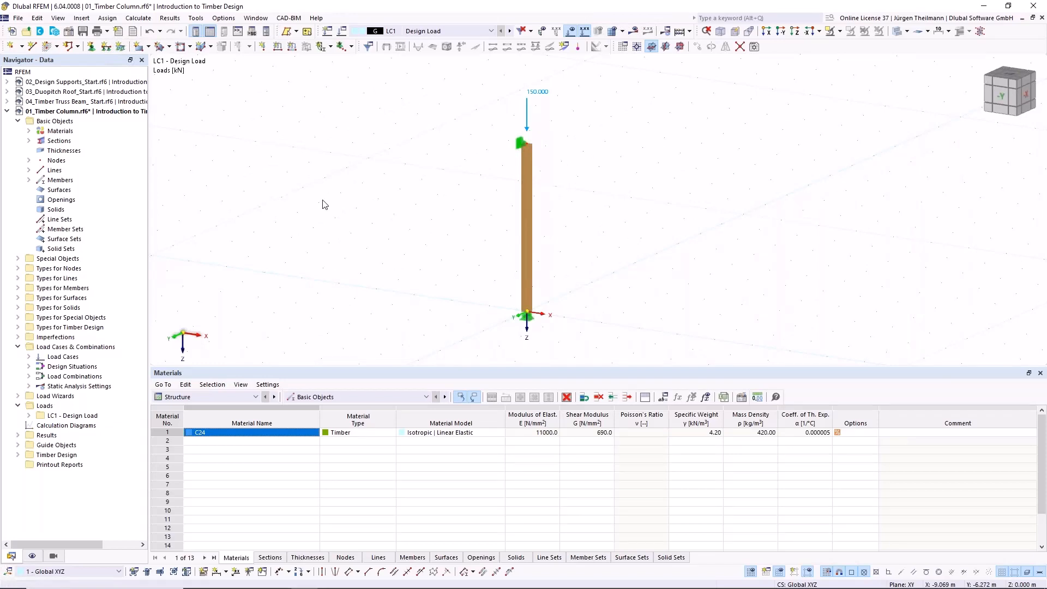
Create new timber design effective lengths for the column member, with lateral-torsional buckling turned off and flexural buckling considered about both axes.
{"action": "double_click", "coordinate": [526, 223]}
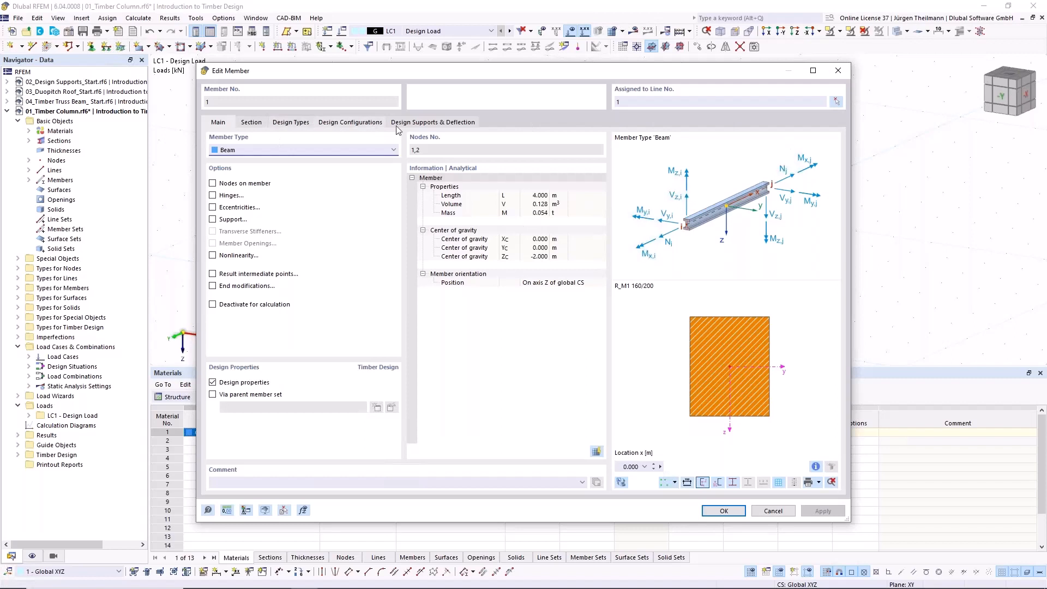
{"action": "left_click", "coordinate": [250, 128]}
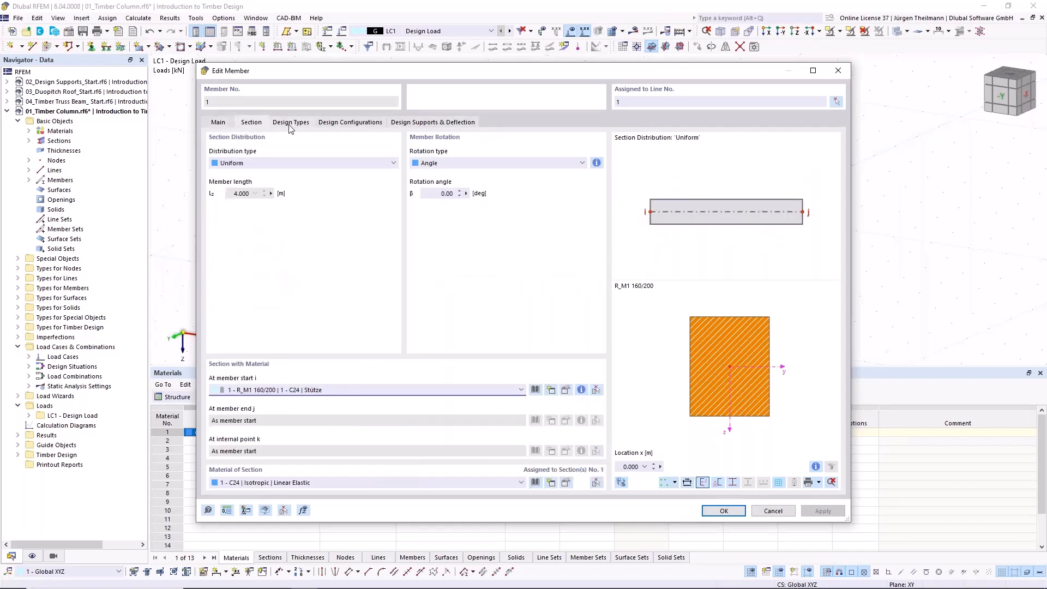
{"action": "left_click", "coordinate": [288, 124]}
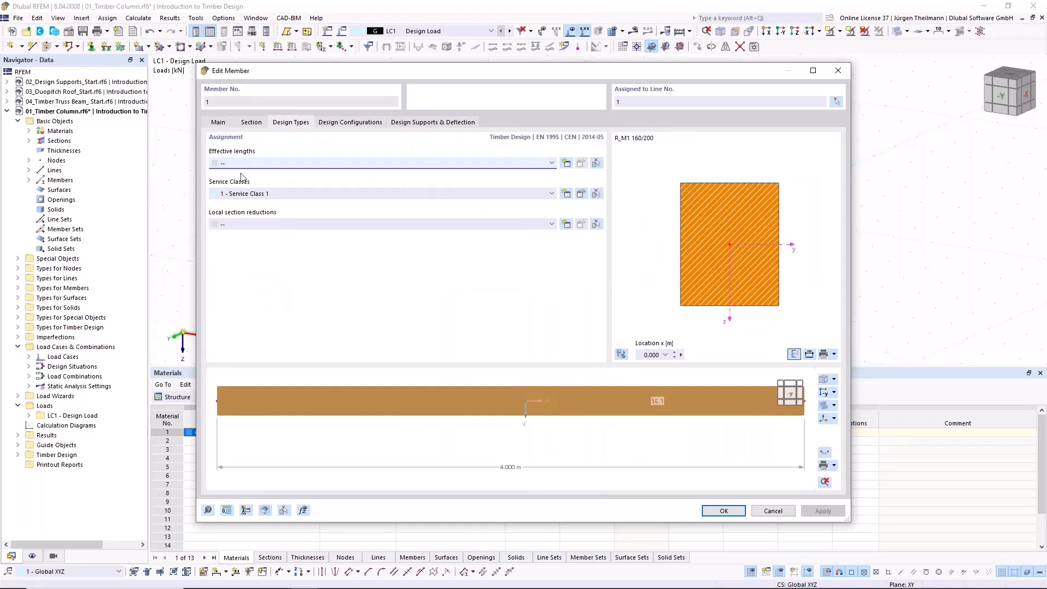
{"action": "left_click", "coordinate": [550, 163]}
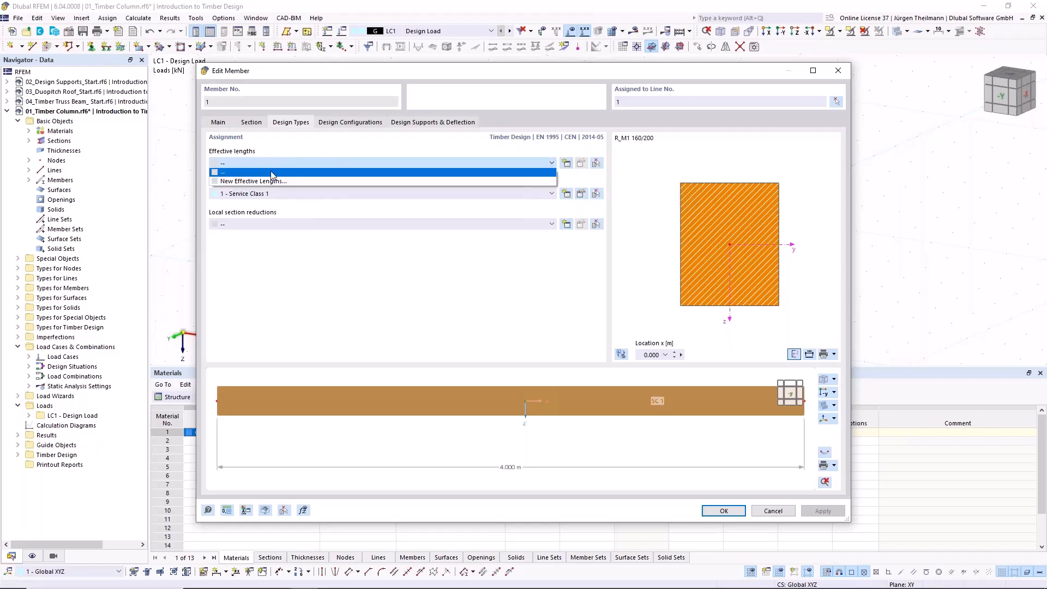
{"action": "left_click", "coordinate": [261, 182]}
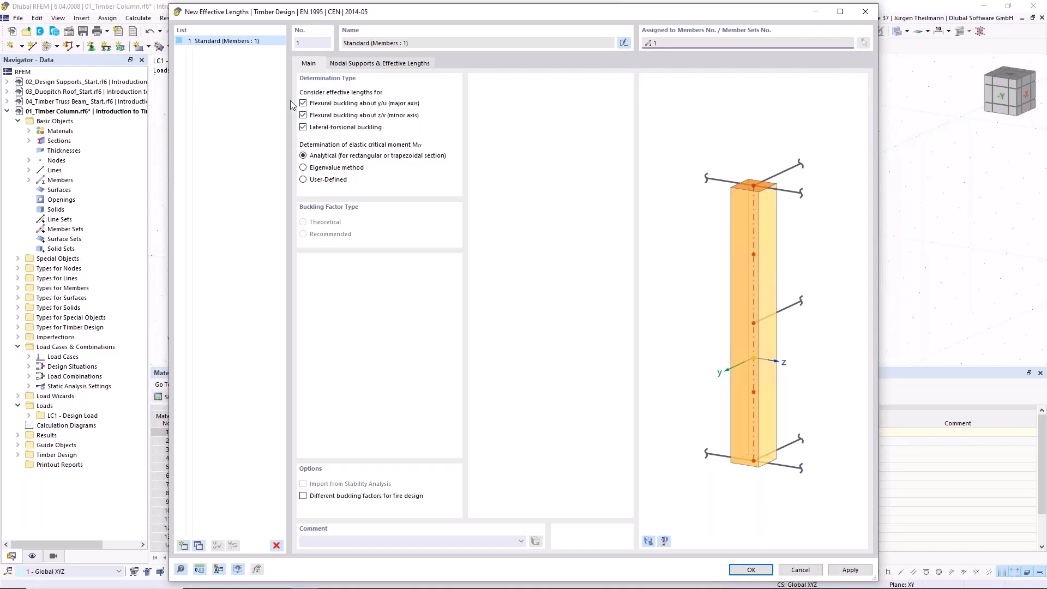
{"action": "left_click", "coordinate": [304, 128]}
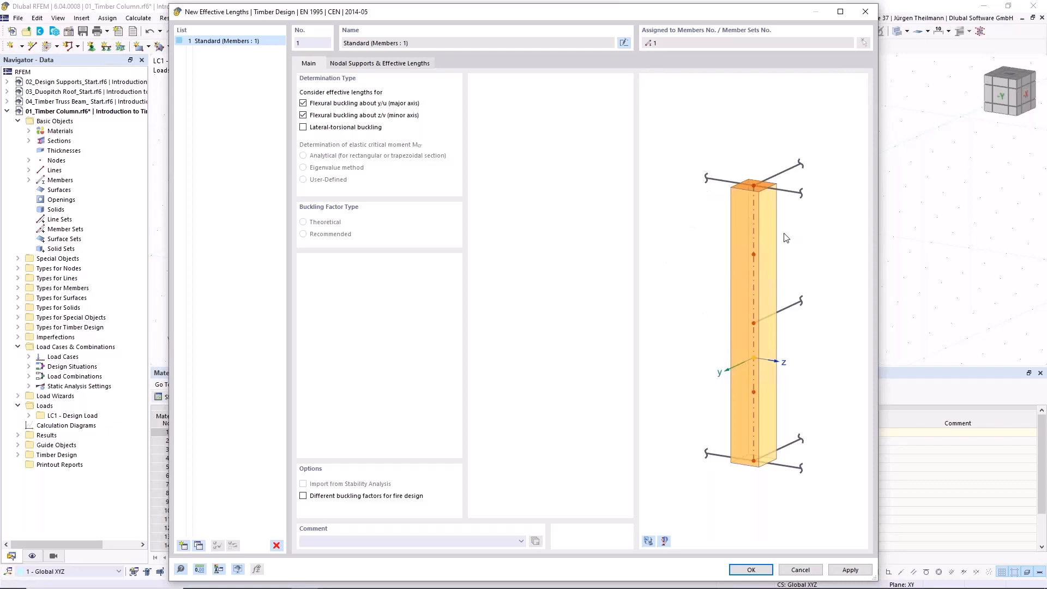
{"action": "left_click", "coordinate": [303, 127]}
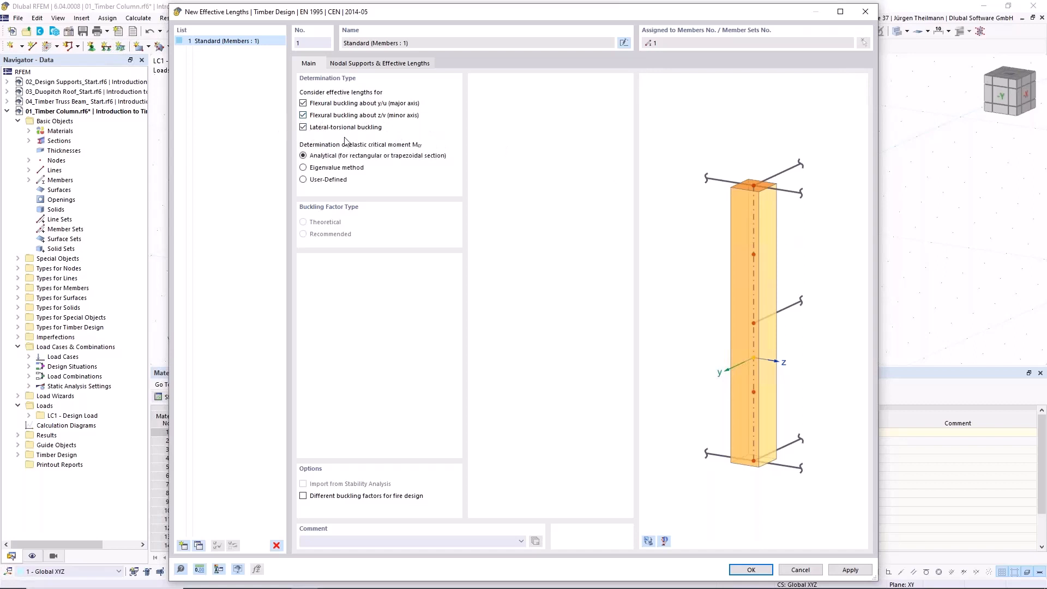
{"action": "left_click", "coordinate": [303, 127]}
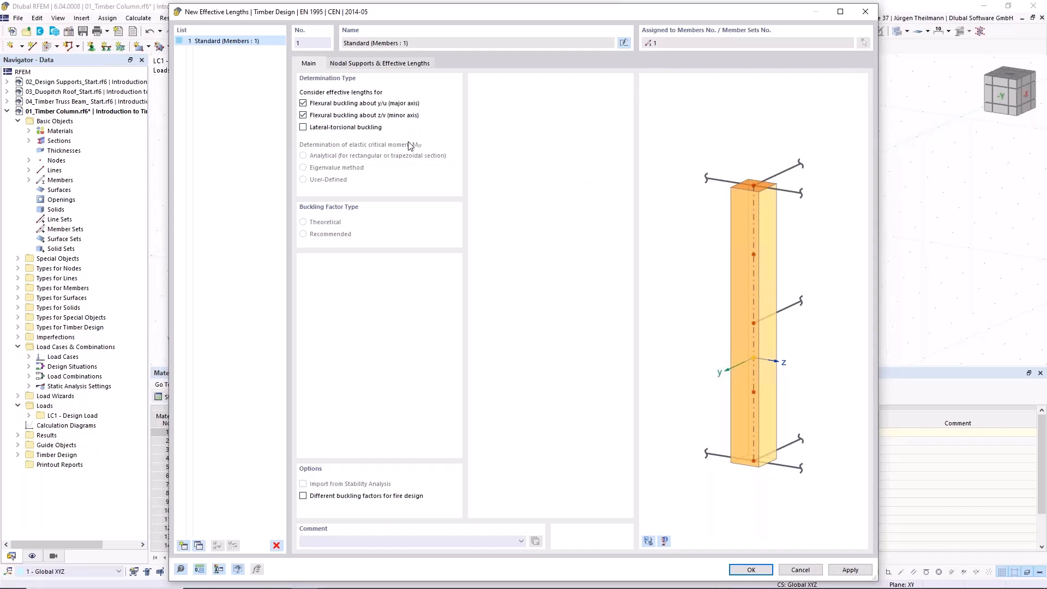
Examine the effective lengths' nodal supports at the column's start and end nodes in the rendered model view.
{"action": "left_click", "coordinate": [385, 64]}
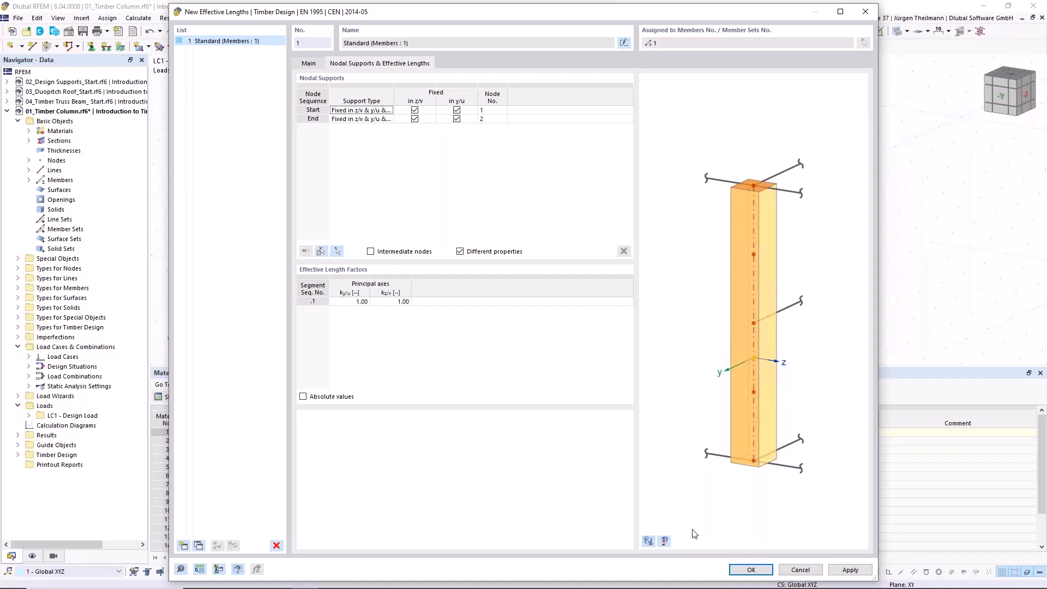
{"action": "left_click", "coordinate": [648, 541]}
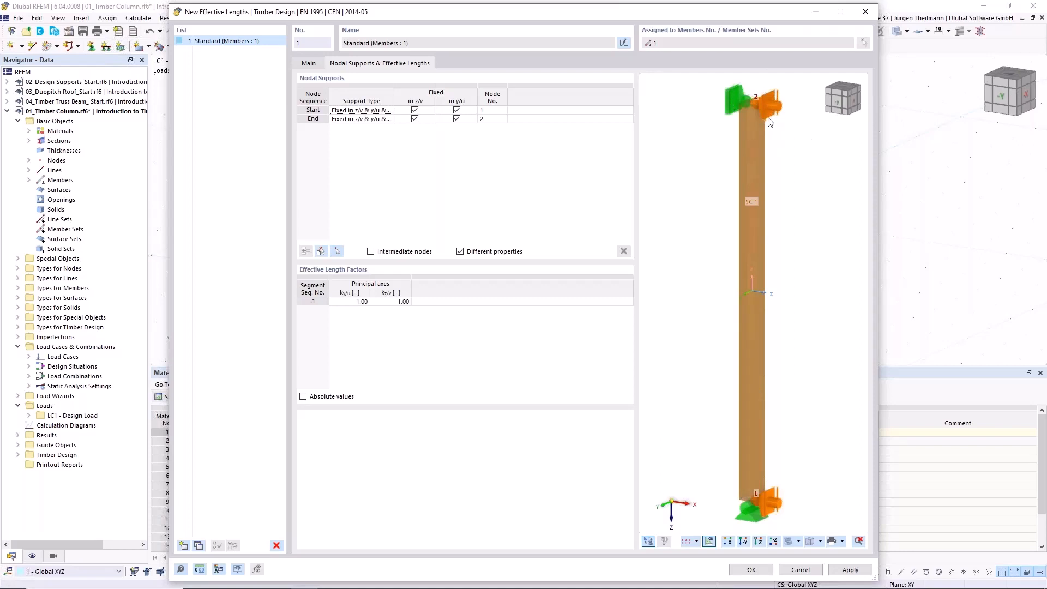
{"action": "scroll", "coordinate": [755, 93], "scroll_direction": "up", "scroll_amount": 2}
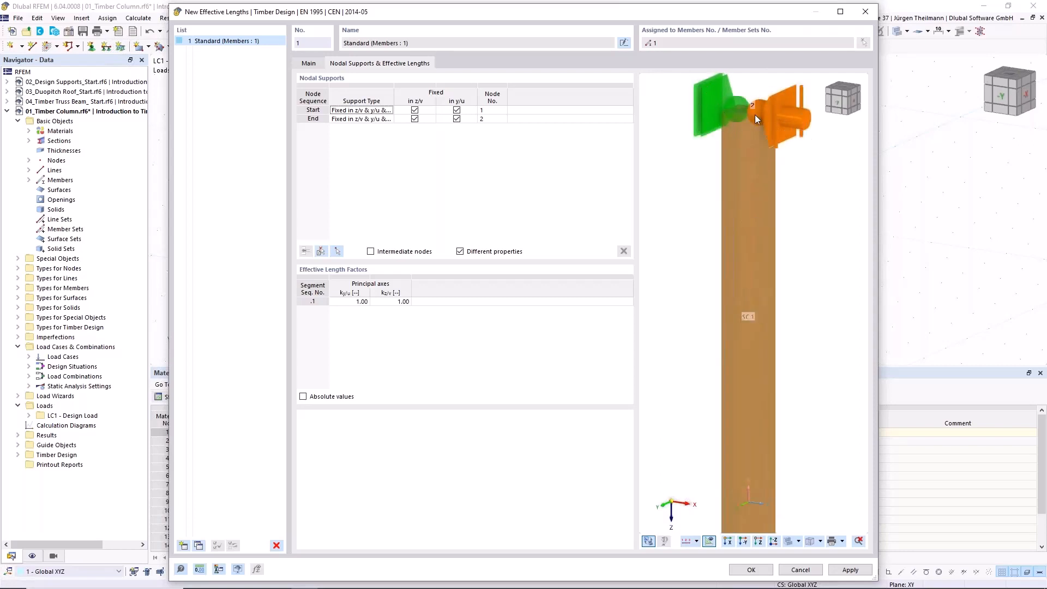
{"action": "scroll", "coordinate": [755, 114], "scroll_direction": "down", "scroll_amount": 3}
{"action": "middle_click_drag", "start_coordinate": [755, 340], "coordinate": [755, 160]}
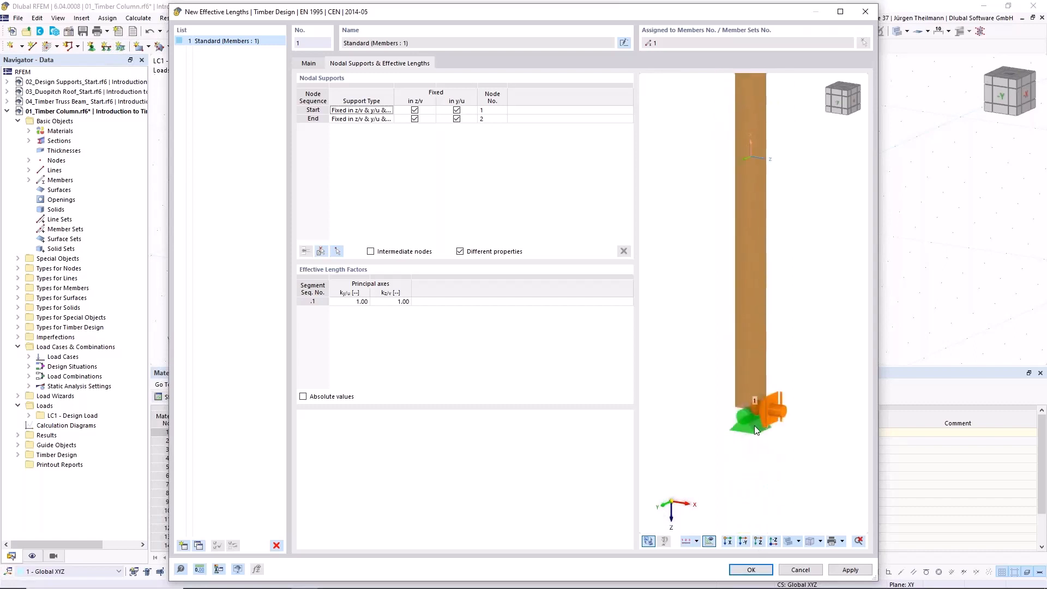
{"action": "scroll", "coordinate": [756, 420], "scroll_direction": "up", "scroll_amount": 3}
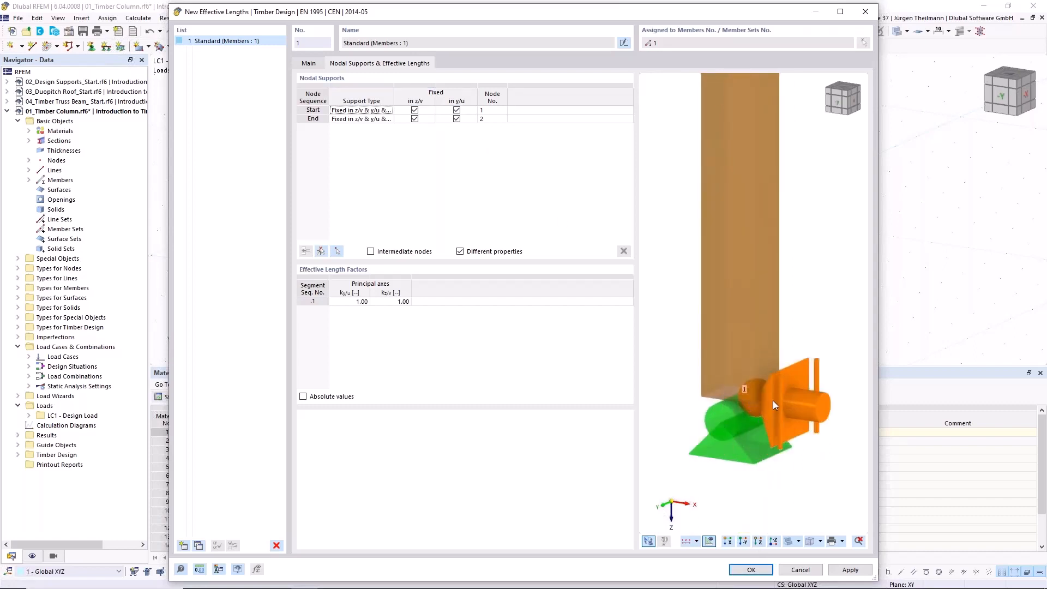
{"action": "scroll", "coordinate": [771, 403], "scroll_direction": "down", "scroll_amount": 2}
{"action": "middle_click_drag", "start_coordinate": [767, 233], "coordinate": [756, 391]}
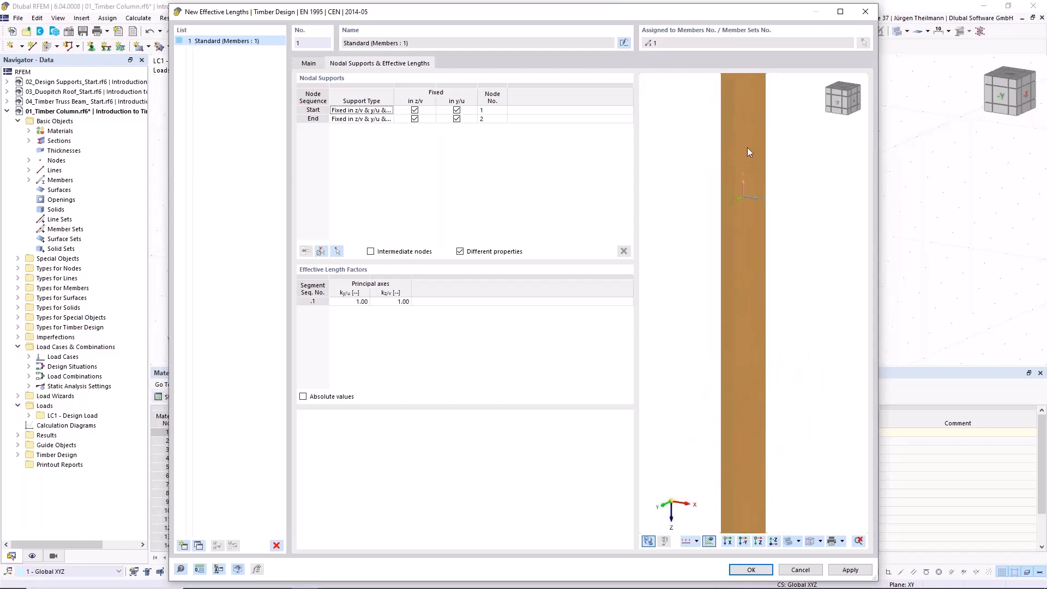
{"action": "middle_click_drag", "start_coordinate": [748, 152], "coordinate": [764, 236]}
{"action": "middle_click_drag", "start_coordinate": [750, 106], "coordinate": [736, 185]}
{"action": "scroll", "coordinate": [734, 189], "scroll_direction": "up", "scroll_amount": 3}
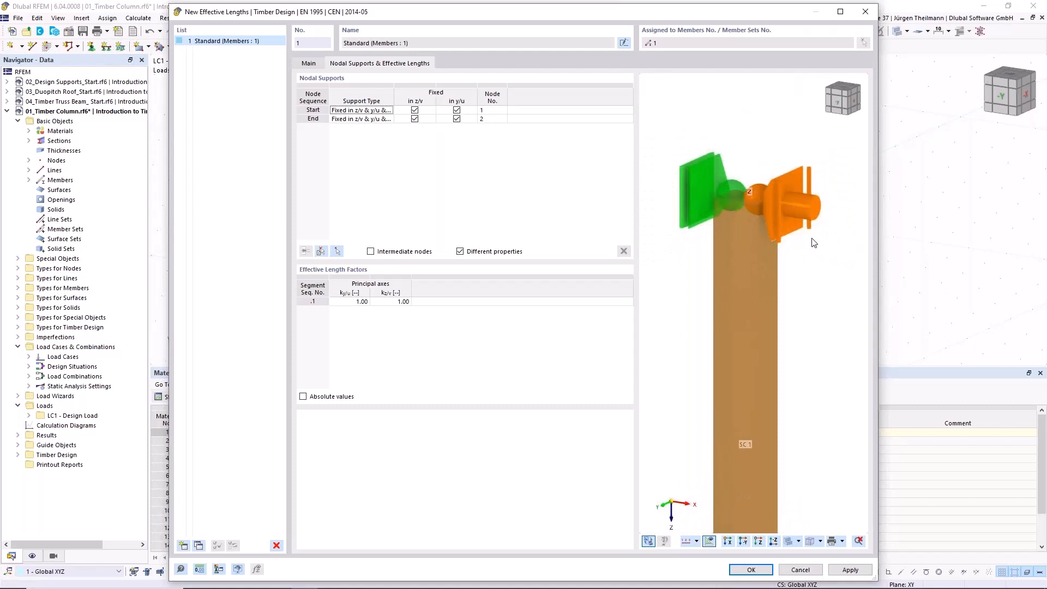
{"action": "scroll", "coordinate": [812, 251], "scroll_direction": "down", "scroll_amount": 2}
{"action": "middle_click_drag", "start_coordinate": [783, 470], "coordinate": [735, 335]}
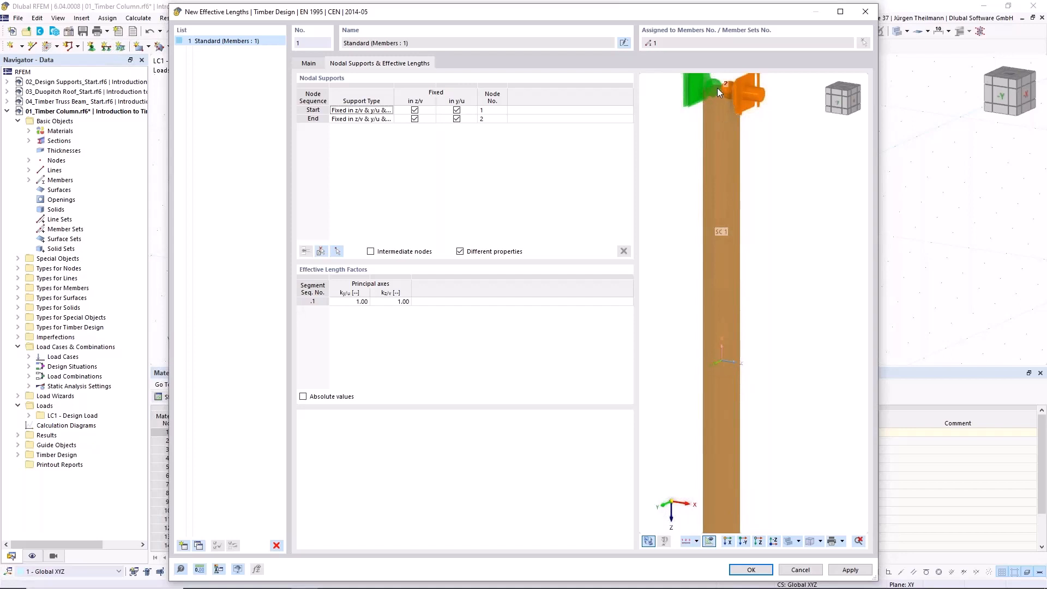
{"action": "middle_click_drag", "start_coordinate": [718, 87], "coordinate": [725, 161]}
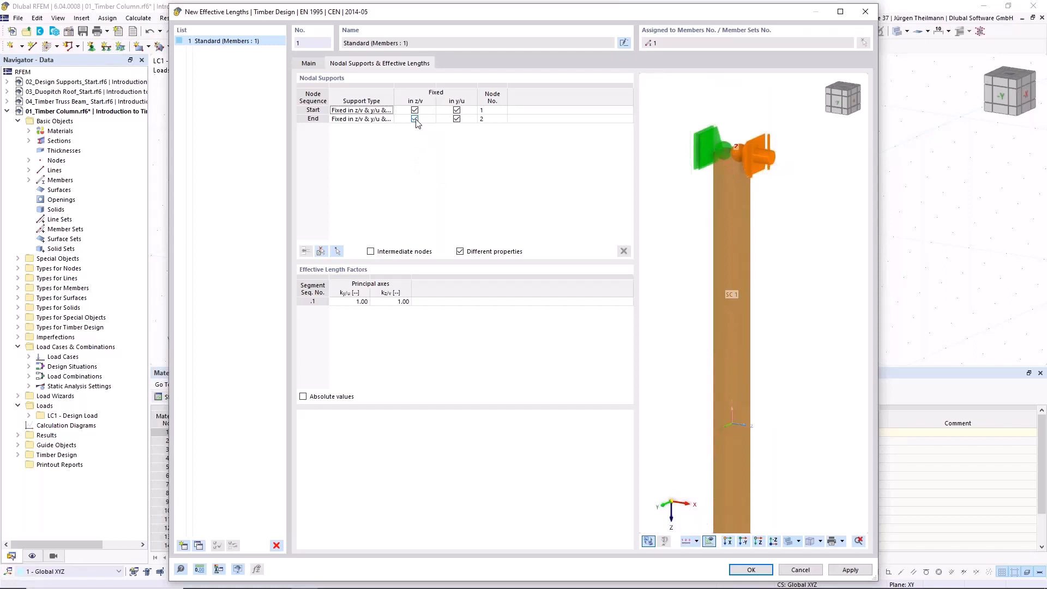
Release the end node's fixity in y/u for the effective lengths and accept the member's settings.
{"action": "left_click", "coordinate": [457, 119]}
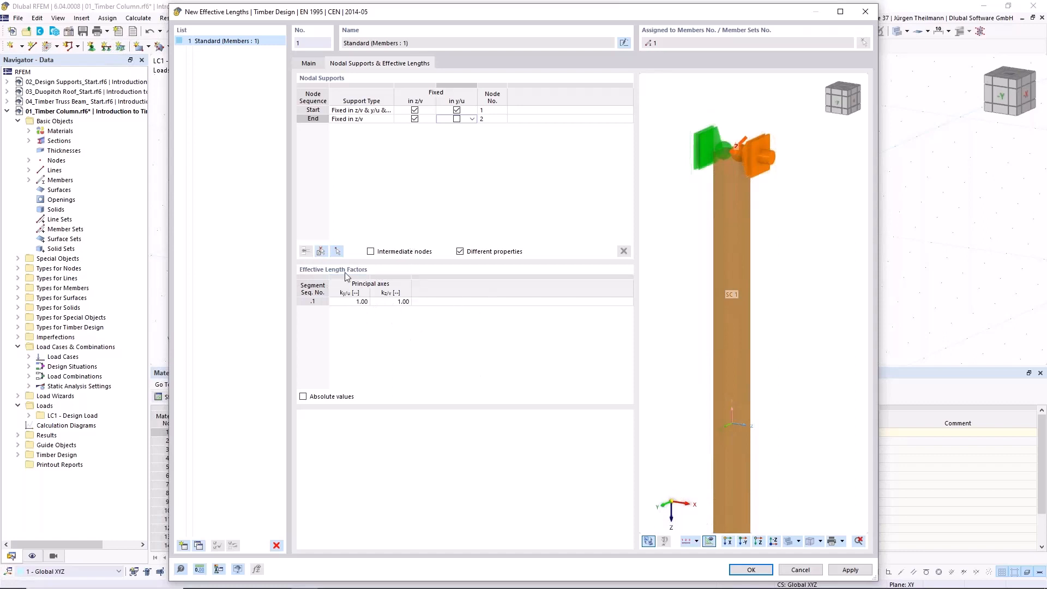
{"action": "scroll", "coordinate": [730, 310], "scroll_direction": "down", "scroll_amount": 3}
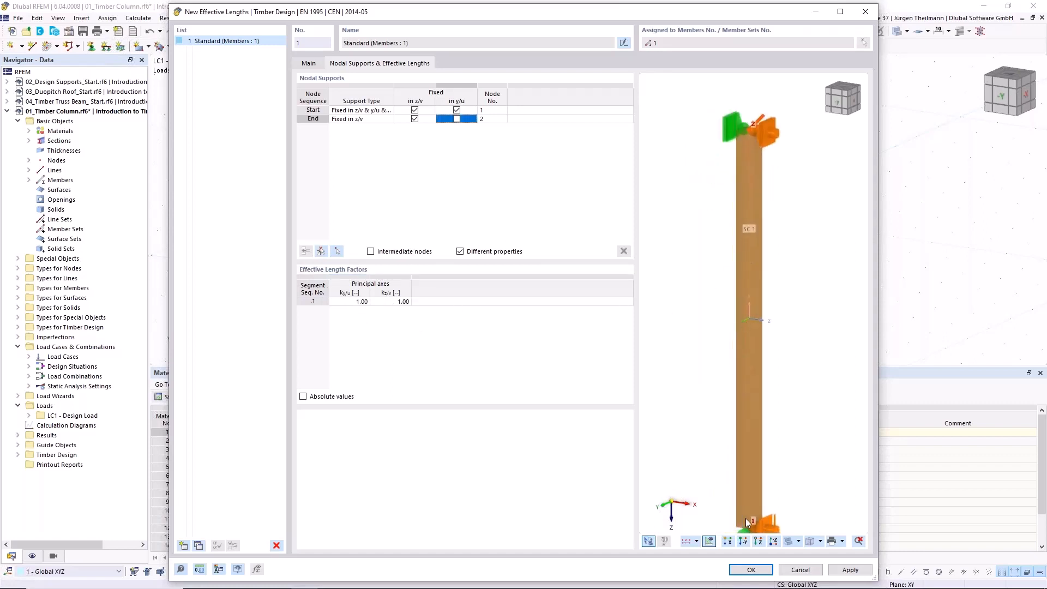
{"action": "left_click", "coordinate": [751, 570]}
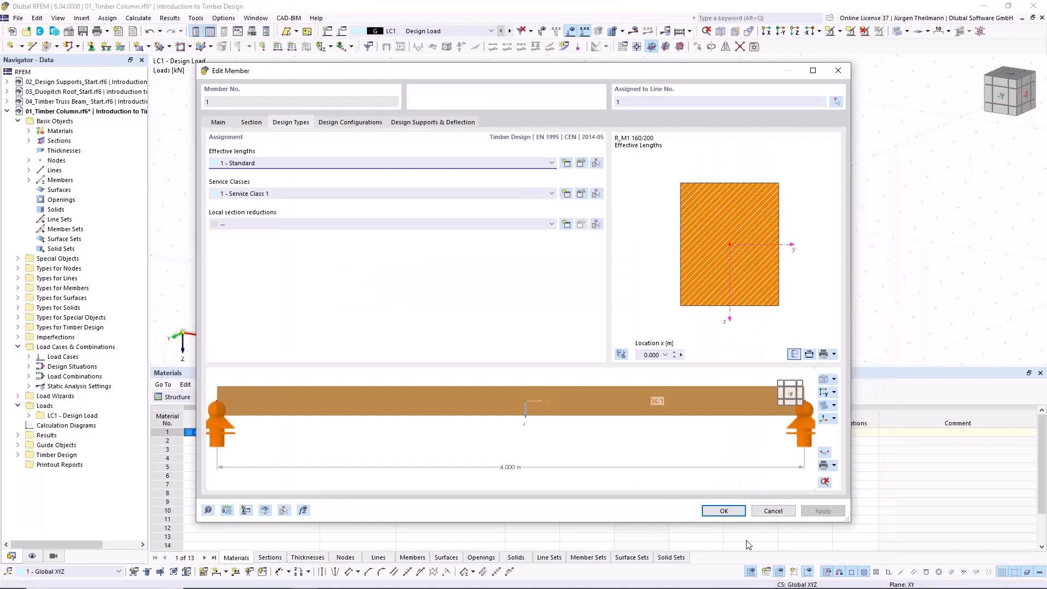
{"action": "left_click", "coordinate": [723, 511]}
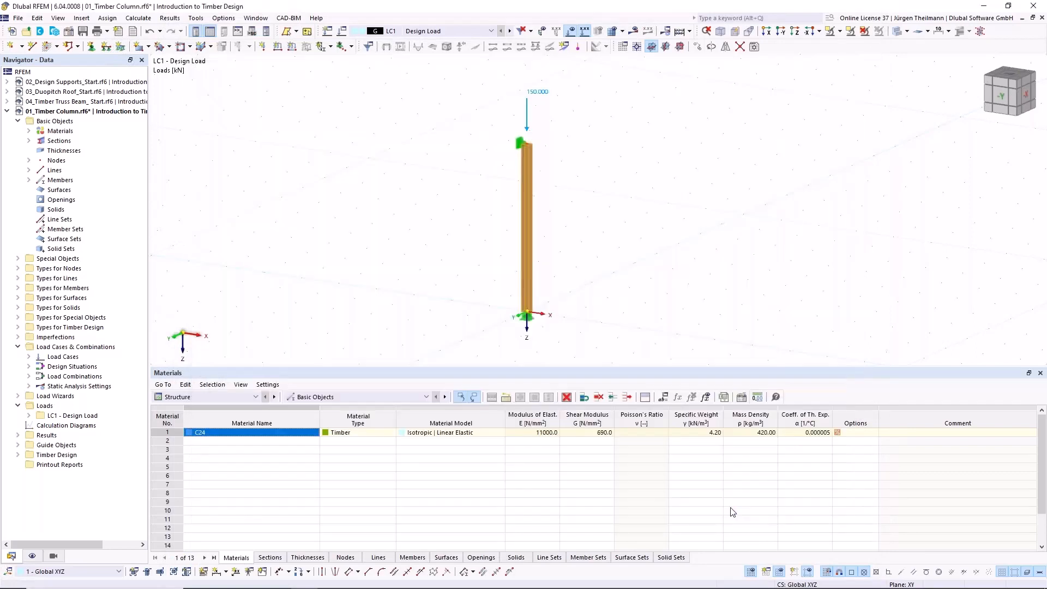
Edit the column member's assigned service class, choose 1 - Dry and accept the member's settings.
{"action": "double_click", "coordinate": [531, 225]}
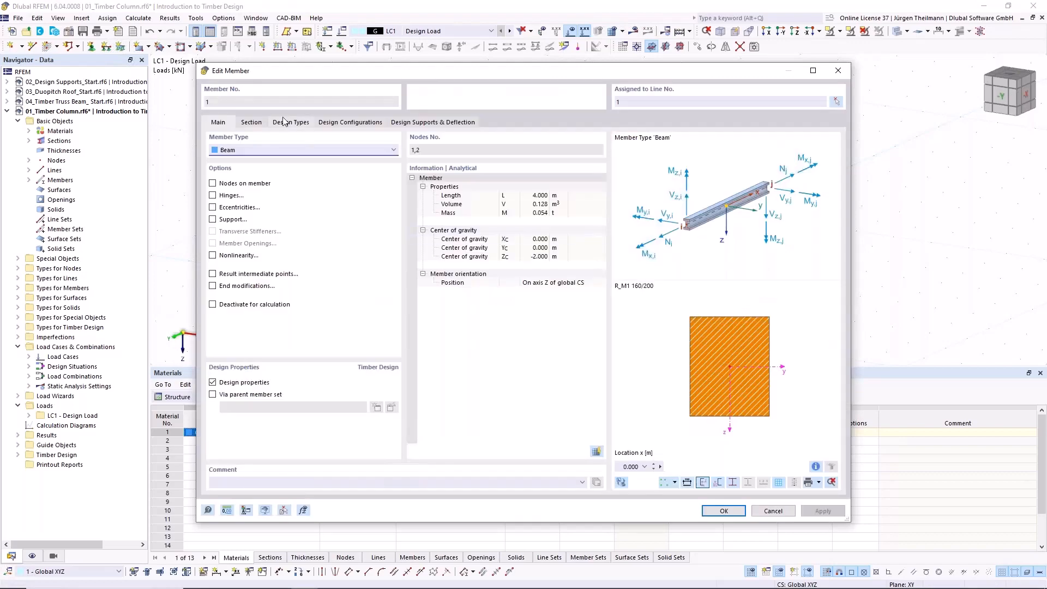
{"action": "left_click", "coordinate": [278, 124]}
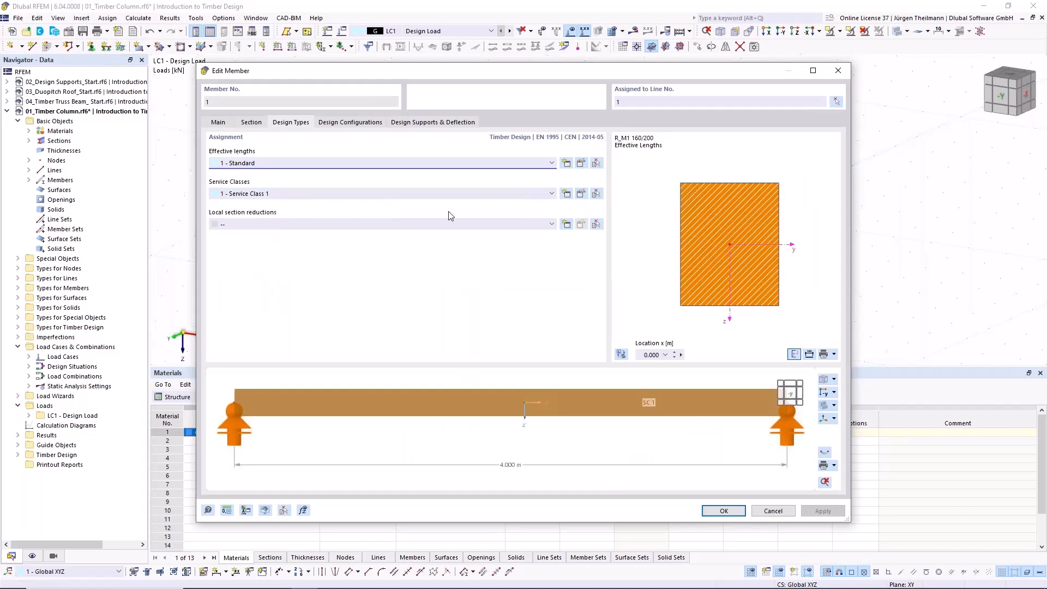
{"action": "left_click", "coordinate": [581, 195]}
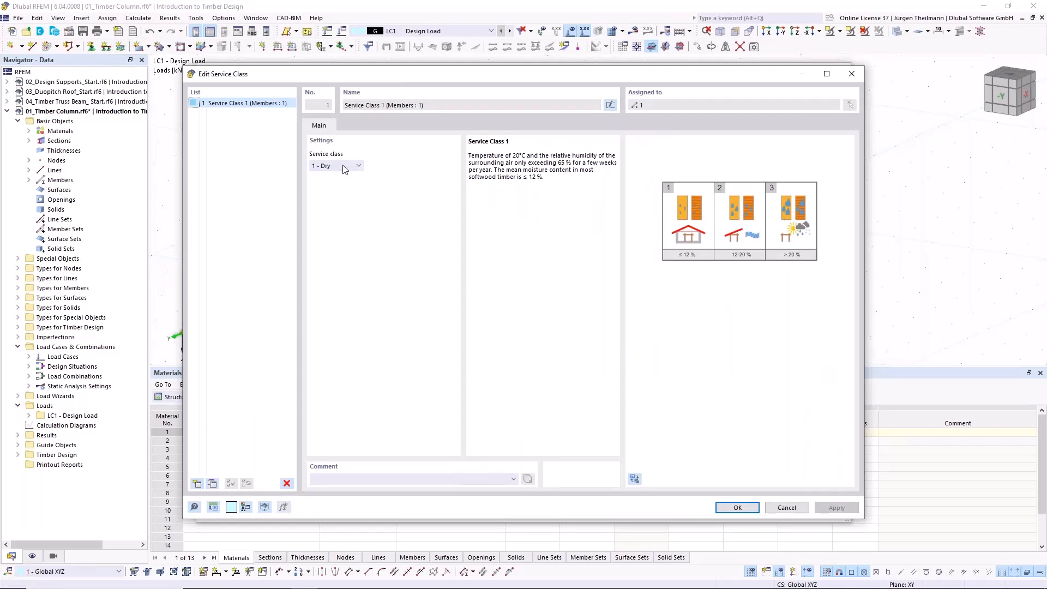
{"action": "left_click", "coordinate": [358, 166]}
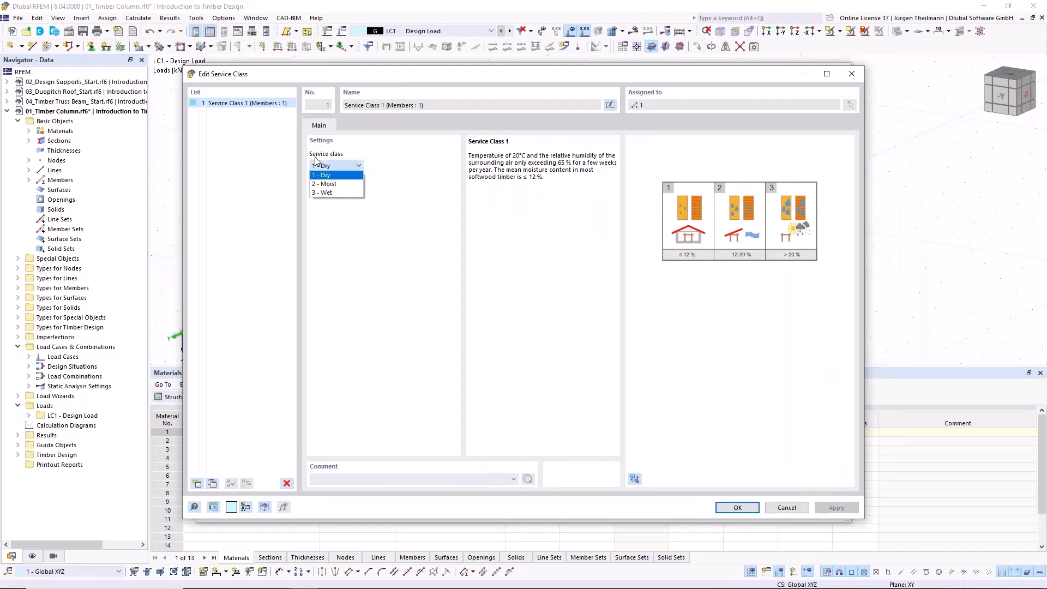
{"action": "left_click", "coordinate": [338, 175]}
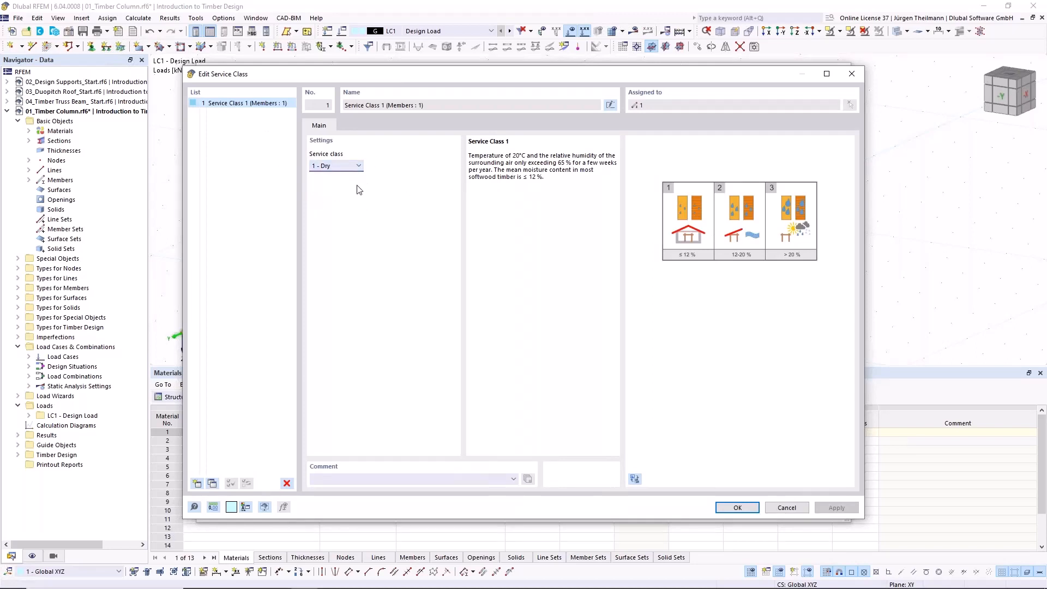
{"action": "left_click", "coordinate": [751, 511]}
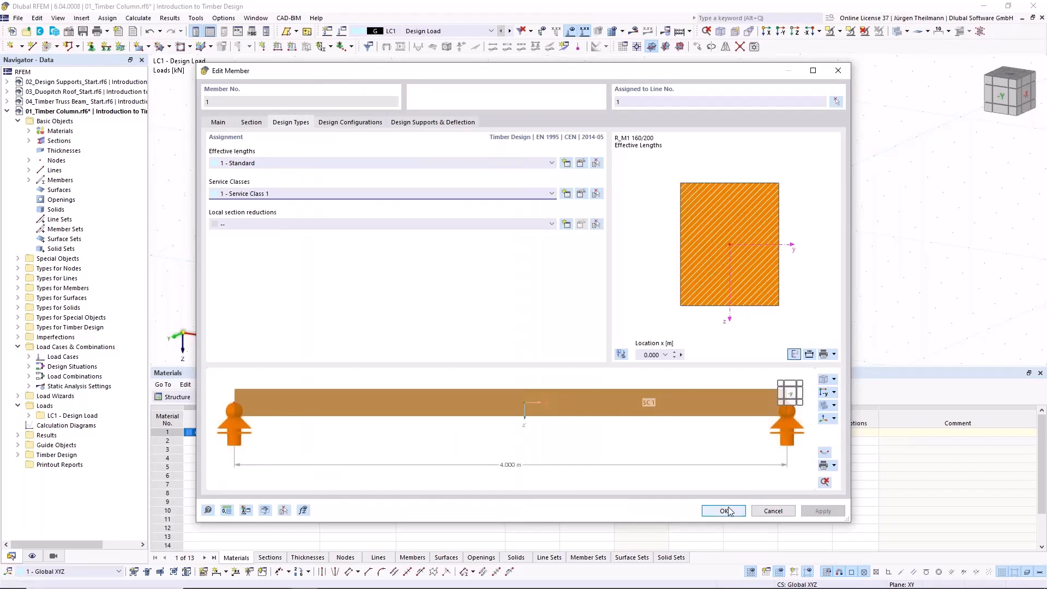
{"action": "left_click", "coordinate": [731, 511]}
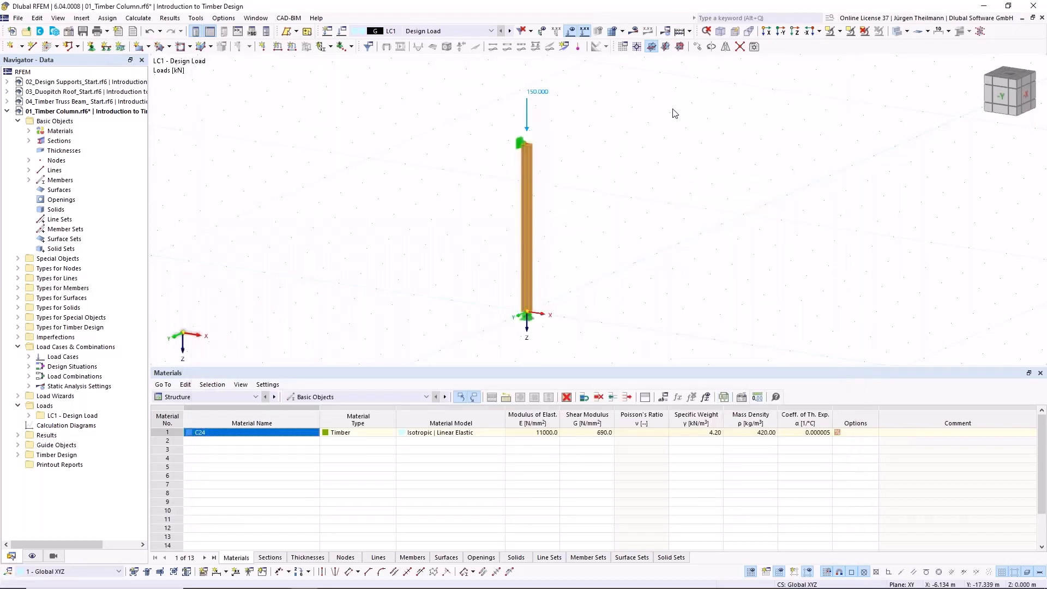
Run the Timber Design calculation and enlarge the table of design ratios on members.
{"action": "left_click", "coordinate": [690, 31]}
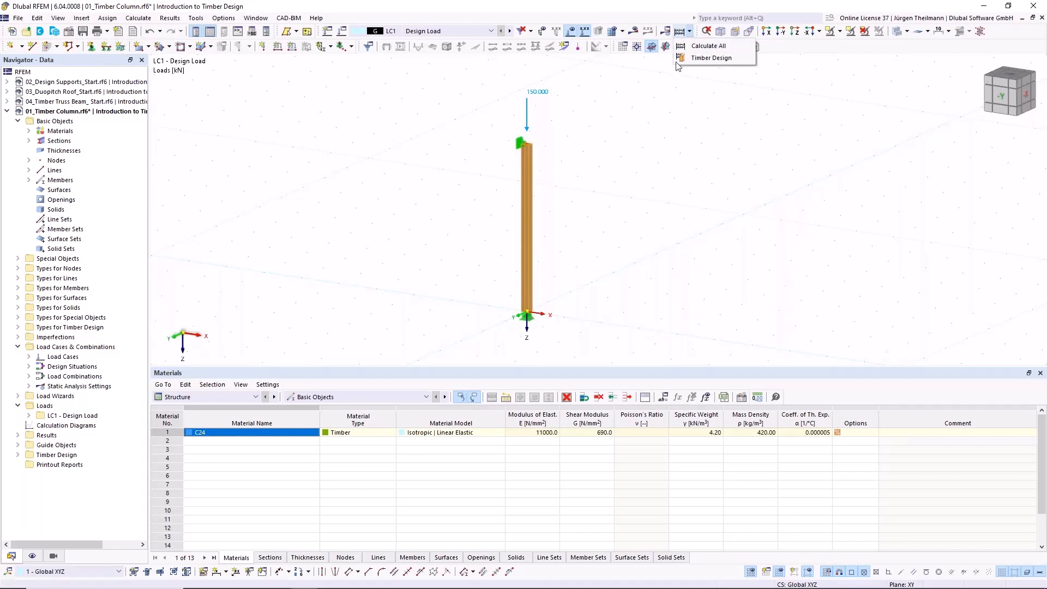
{"action": "left_click", "coordinate": [716, 59]}
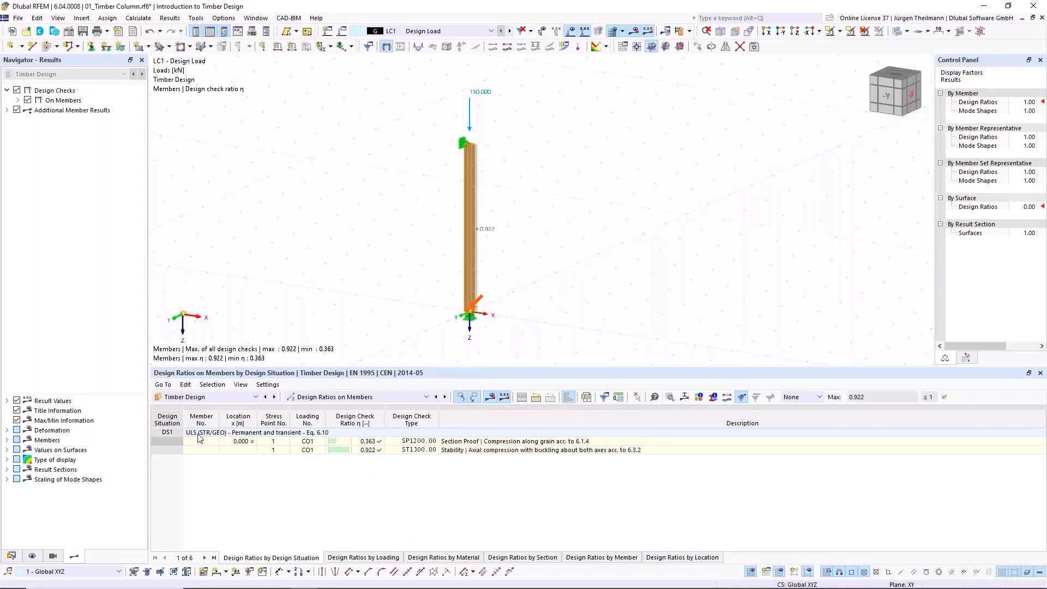
{"action": "left_click_drag", "start_coordinate": [667, 375], "coordinate": [666, 342]}
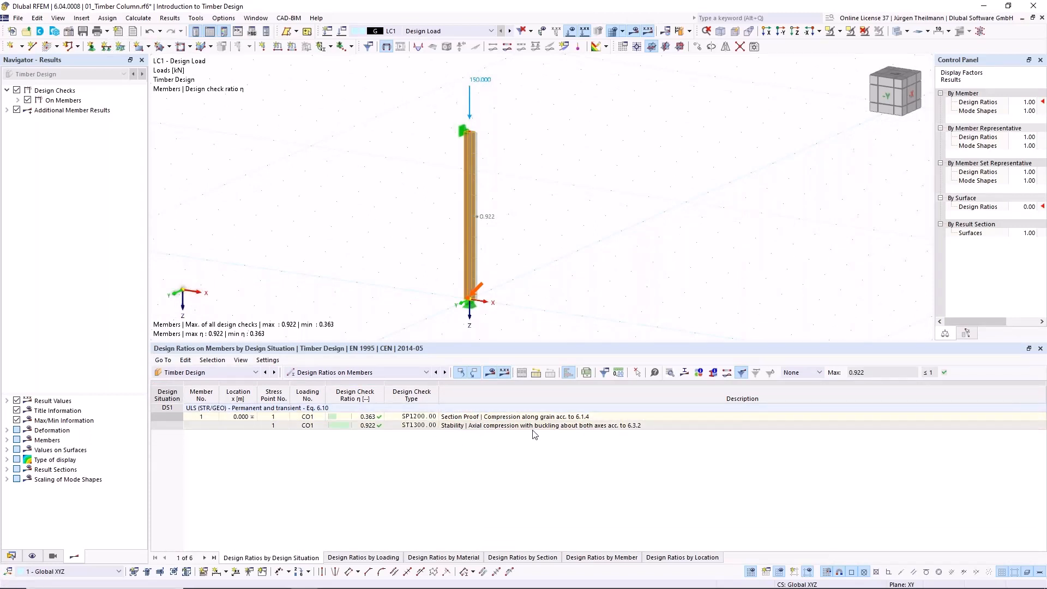
Review the design check details and formulas of the stability check for axial compression with buckling about both axes, and close them.
{"action": "left_click", "coordinate": [458, 429]}
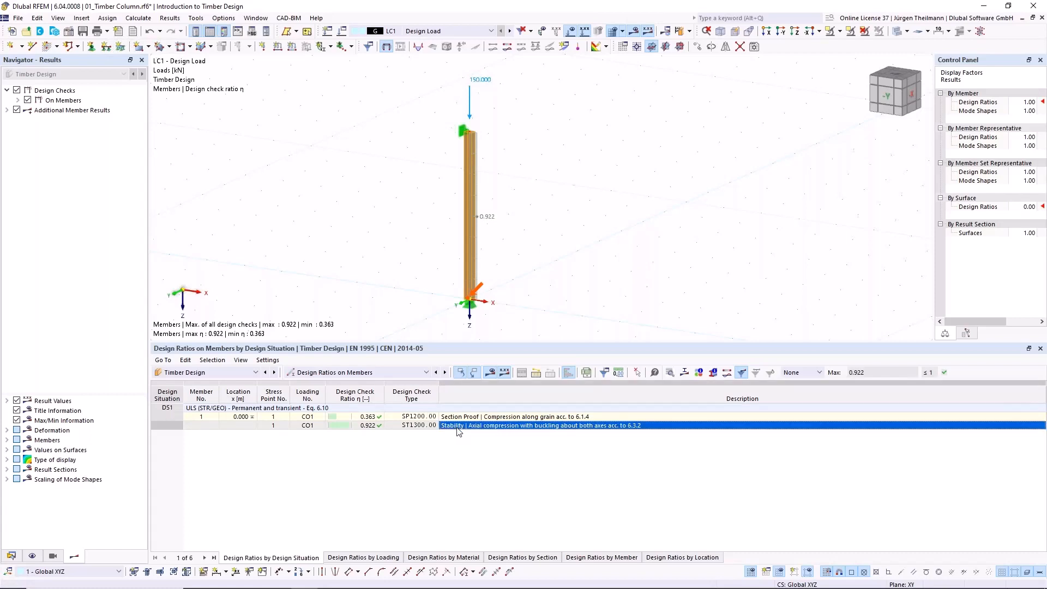
{"action": "double_click", "coordinate": [458, 429]}
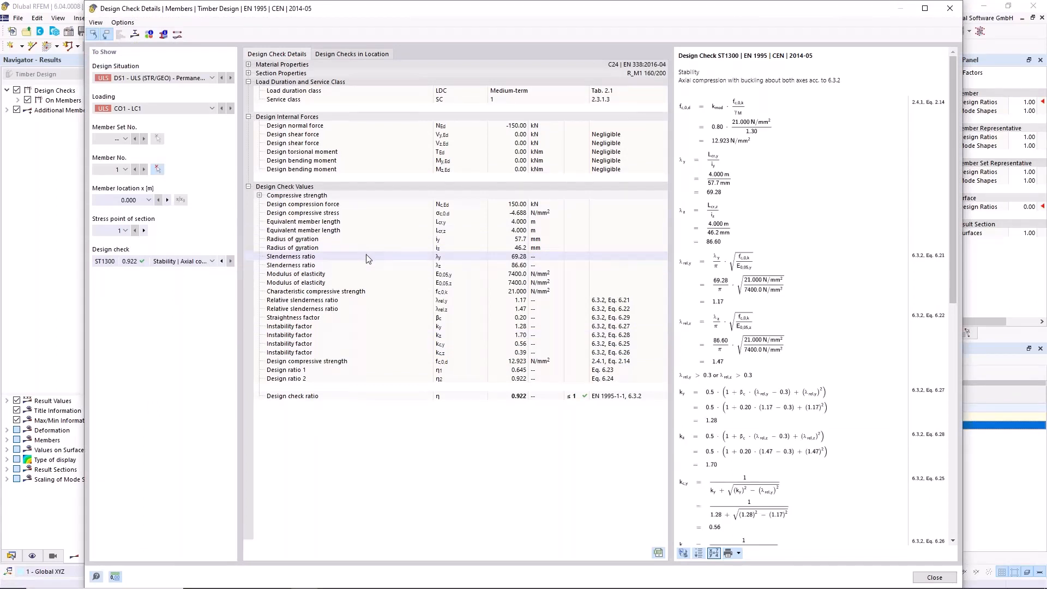
{"action": "scroll", "coordinate": [828, 305], "scroll_direction": "down", "scroll_amount": 2}
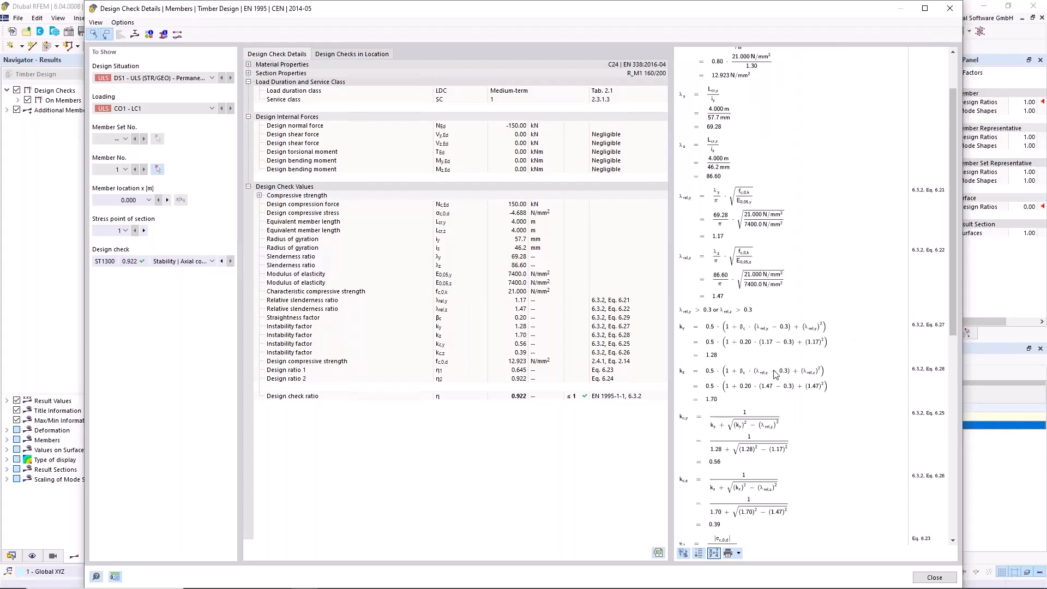
{"action": "scroll", "coordinate": [780, 380], "scroll_direction": "down", "scroll_amount": 3}
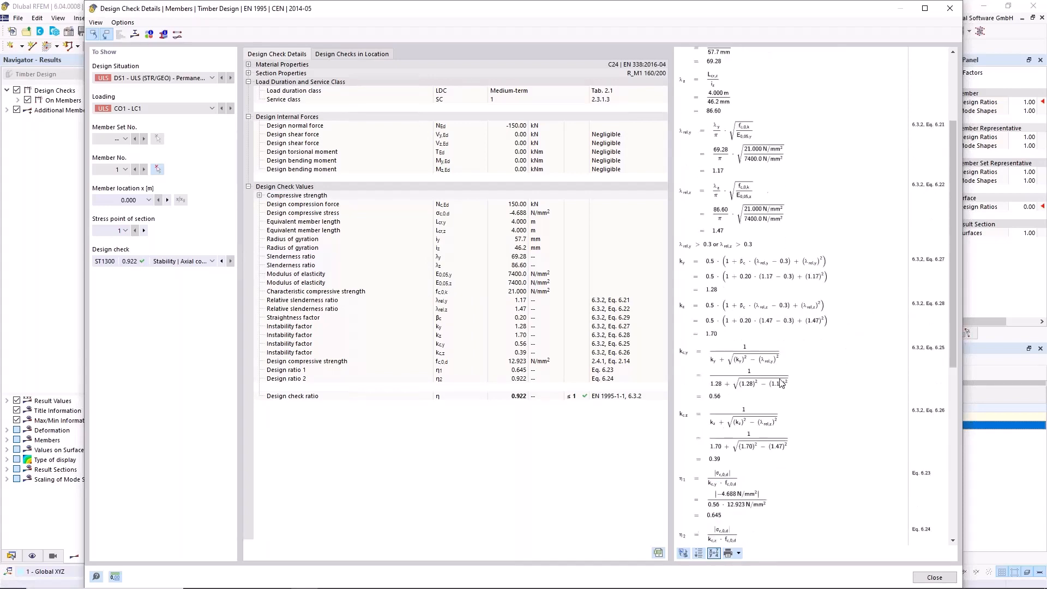
{"action": "scroll", "coordinate": [781, 382], "scroll_direction": "up", "scroll_amount": 5}
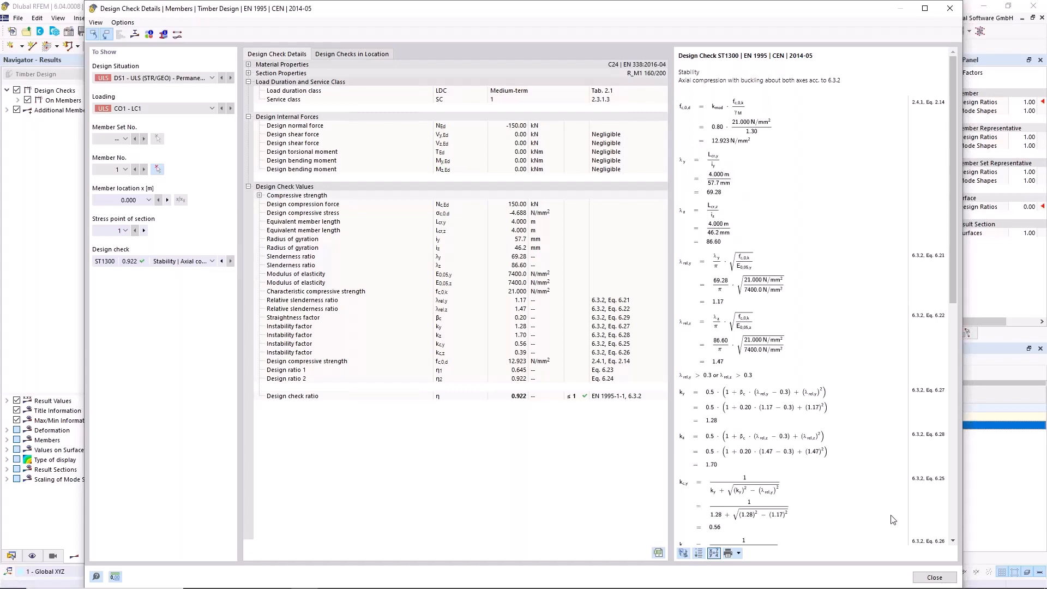
{"action": "left_click", "coordinate": [933, 578]}
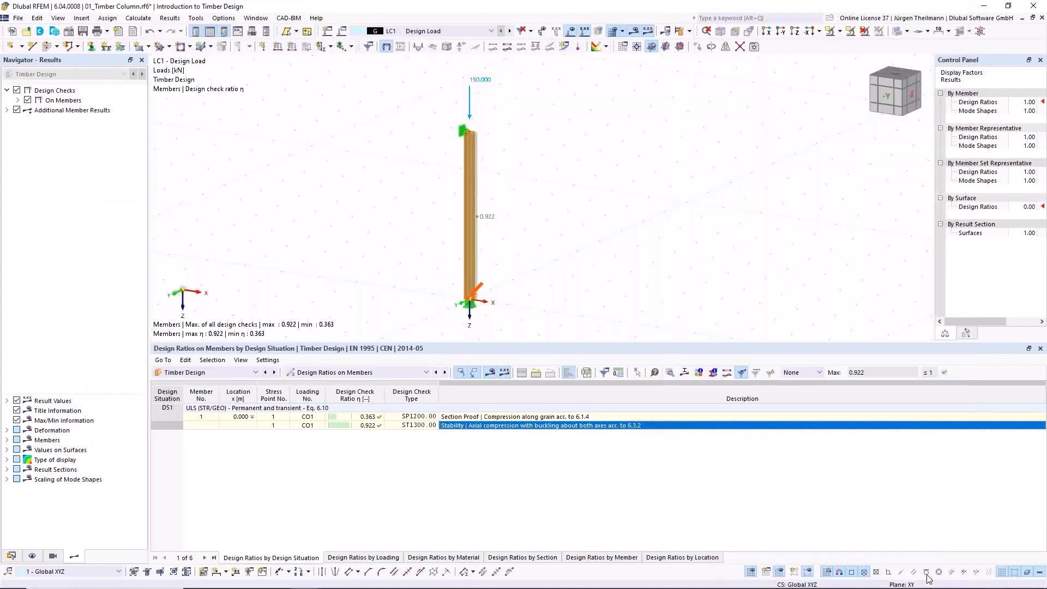
Open the column member's assigned effective lengths for editing and show their nodal supports and effective length factors.
{"action": "double_click", "coordinate": [465, 206]}
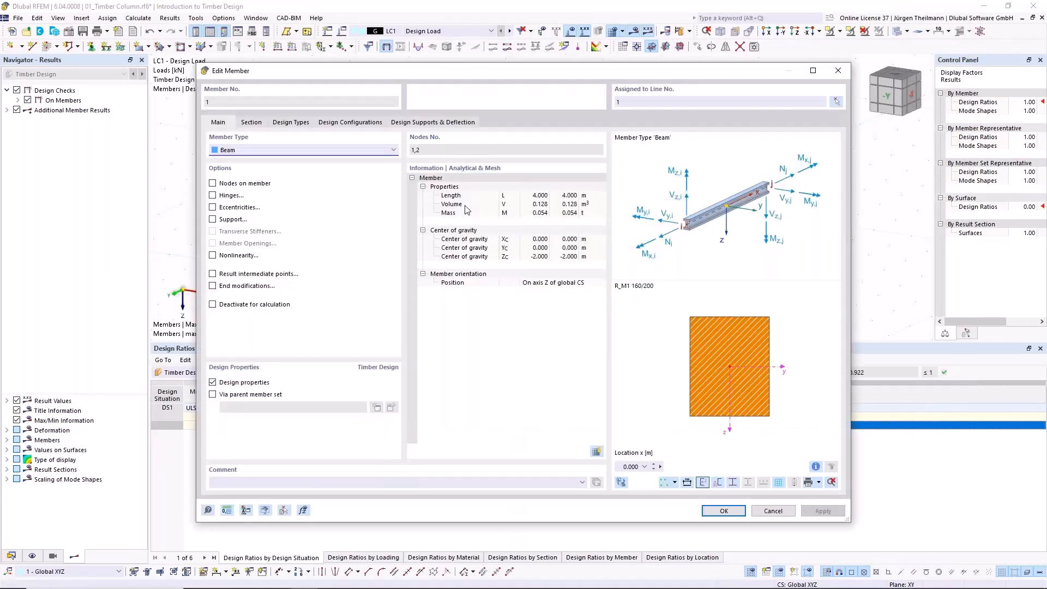
{"action": "left_click", "coordinate": [292, 123]}
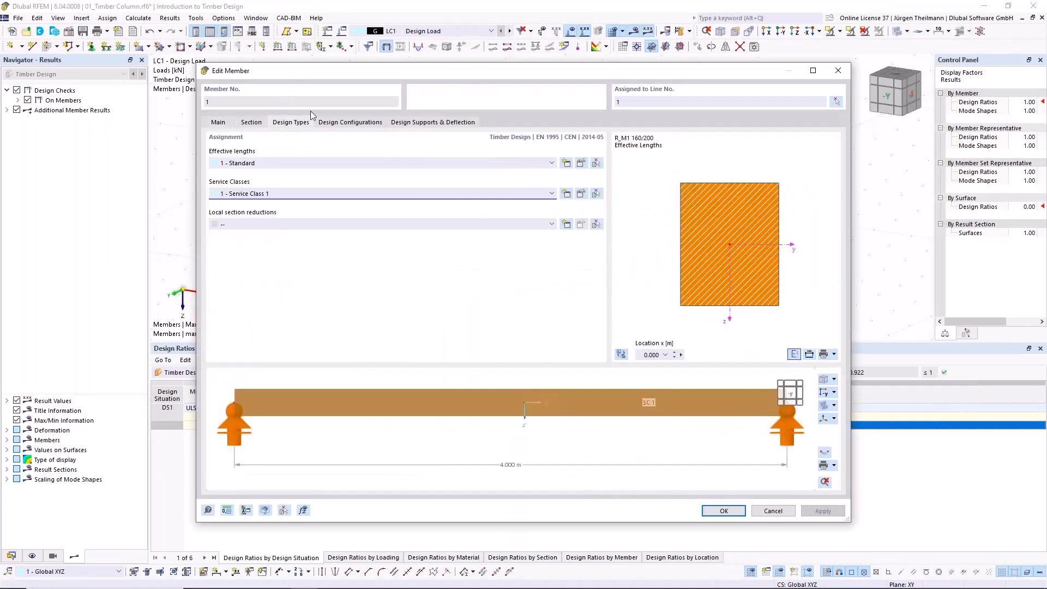
{"action": "left_click", "coordinate": [580, 164]}
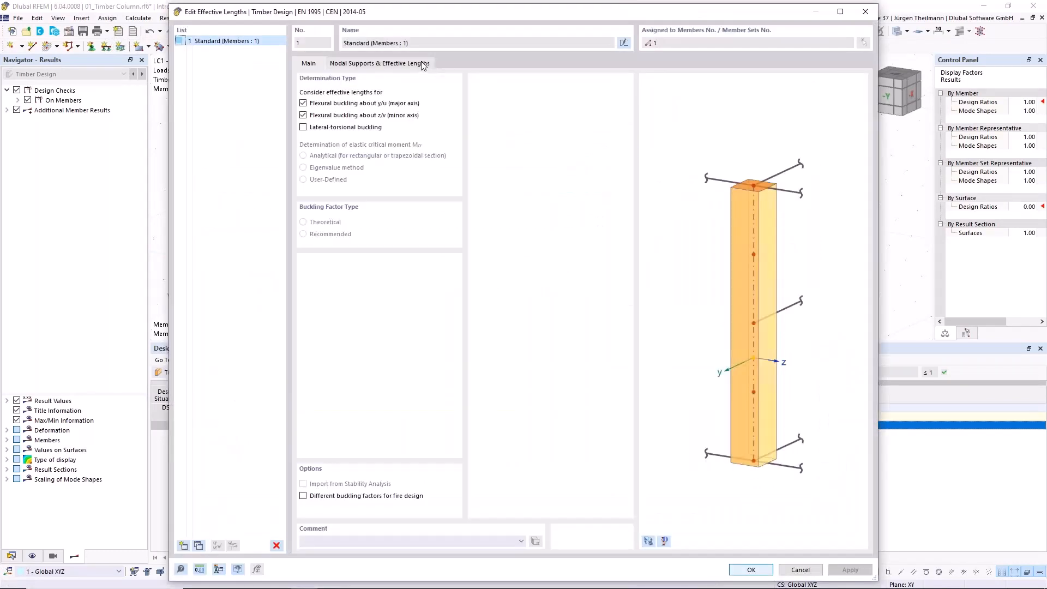
{"action": "left_click", "coordinate": [421, 62]}
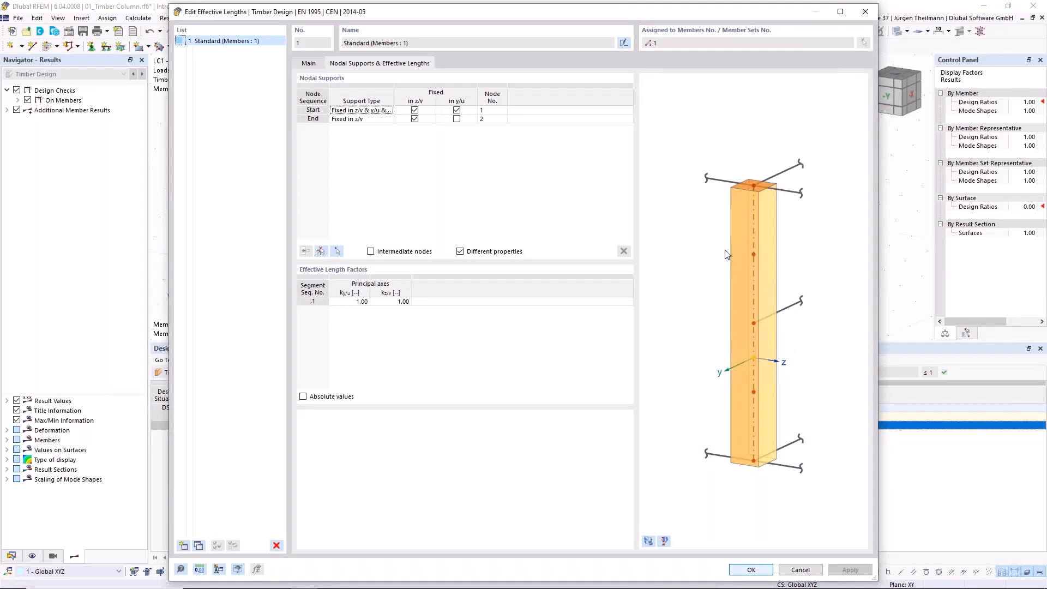
Compare the reference diagrams for effective length factors with the column's start and end supports in the rendered model view.
{"action": "left_click", "coordinate": [666, 542]}
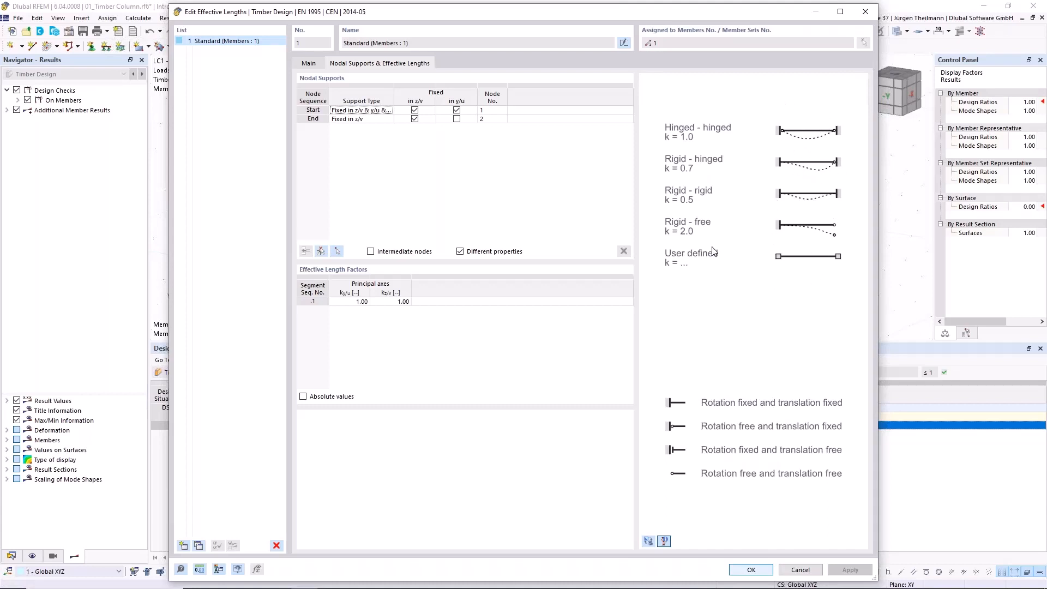
{"action": "left_click", "coordinate": [648, 540]}
{"action": "scroll", "coordinate": [762, 110], "scroll_direction": "up", "scroll_amount": 3}
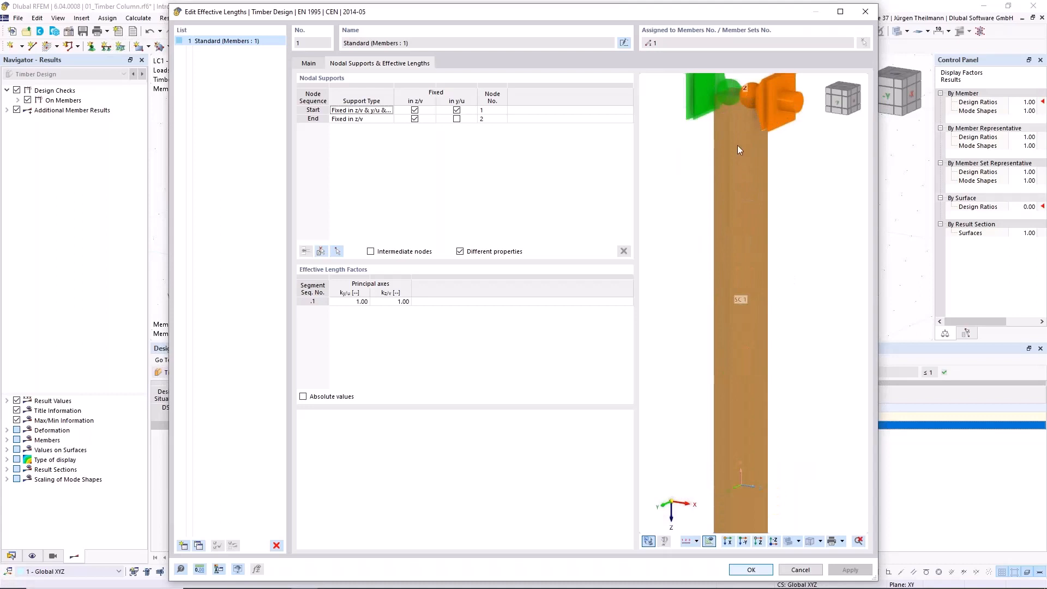
{"action": "middle_click_drag", "start_coordinate": [737, 145], "coordinate": [768, 195]}
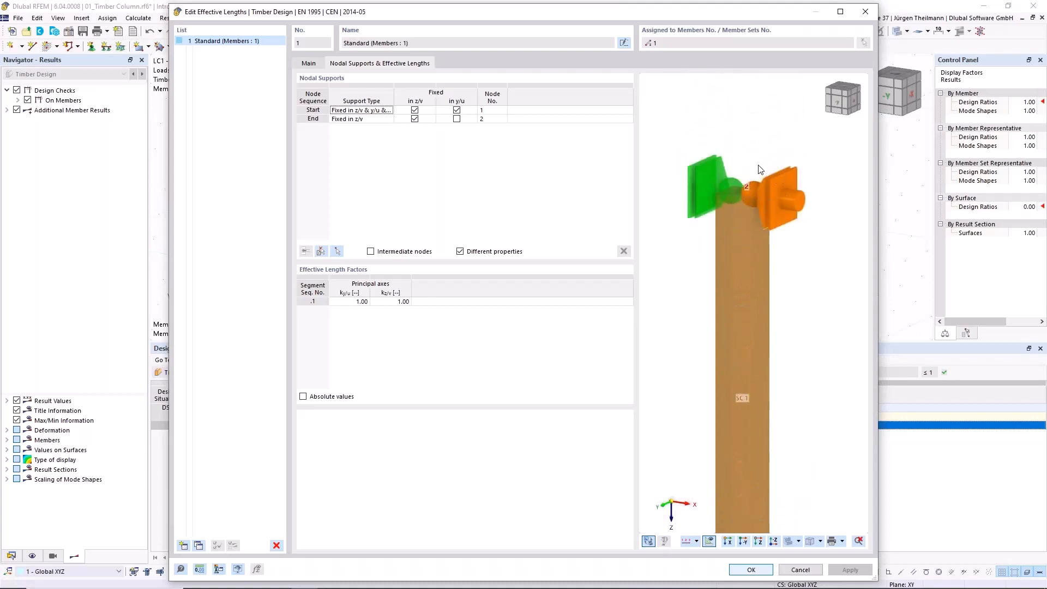
{"action": "scroll", "coordinate": [753, 191], "scroll_direction": "down", "scroll_amount": 4}
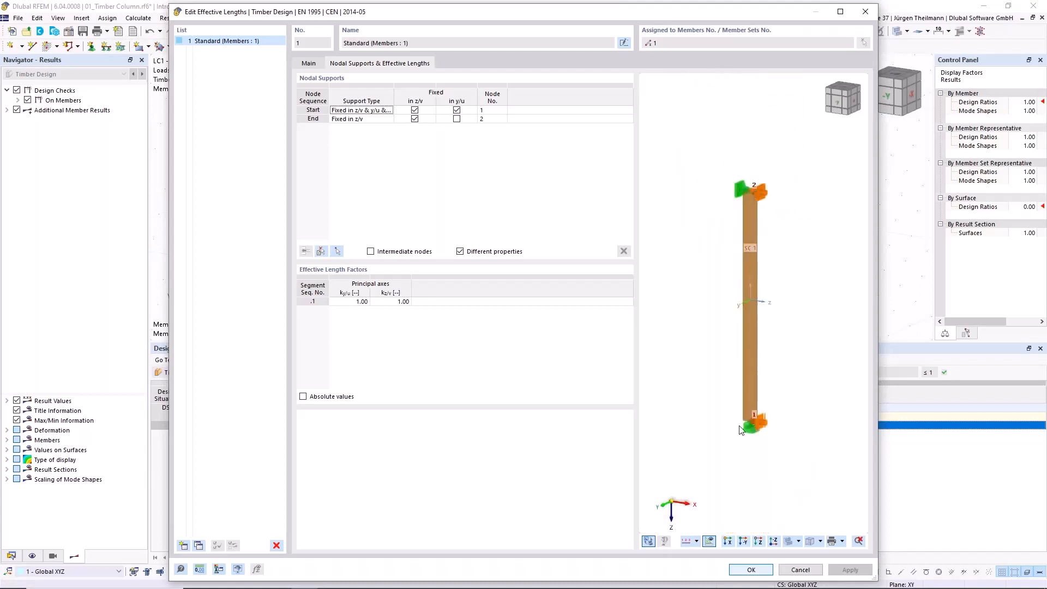
{"action": "scroll", "coordinate": [752, 431], "scroll_direction": "up", "scroll_amount": 3}
{"action": "scroll", "coordinate": [751, 431], "scroll_direction": "up", "scroll_amount": 2}
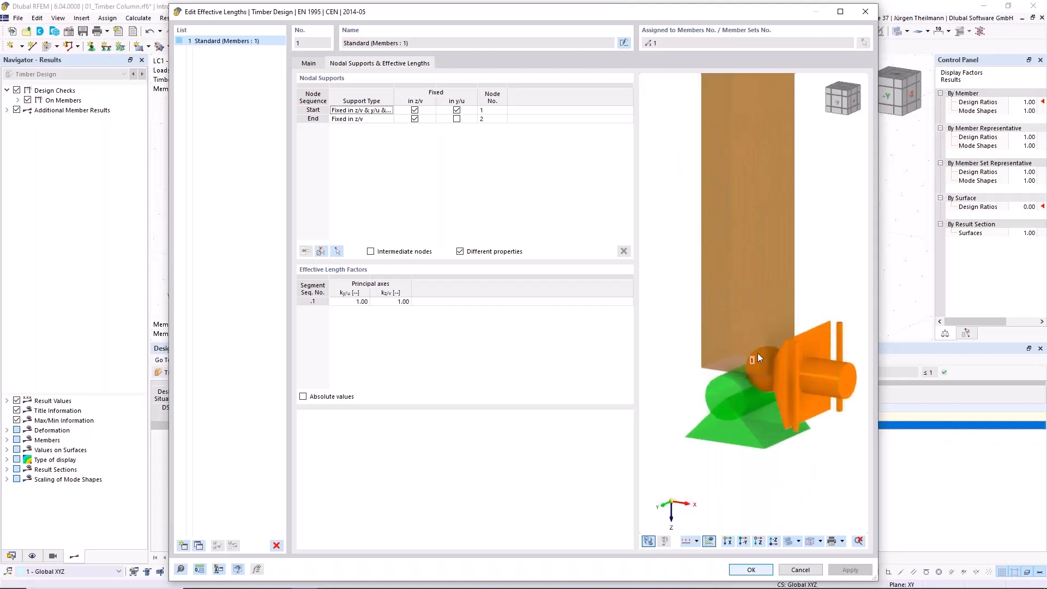
{"action": "scroll", "coordinate": [751, 369], "scroll_direction": "down", "scroll_amount": 5}
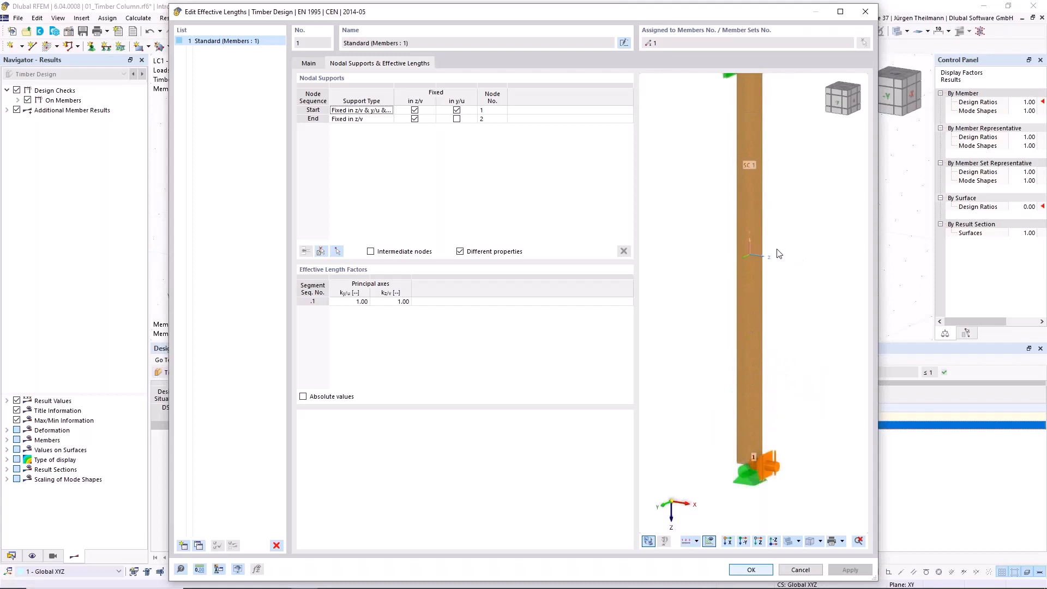
{"action": "left_click", "coordinate": [644, 542]}
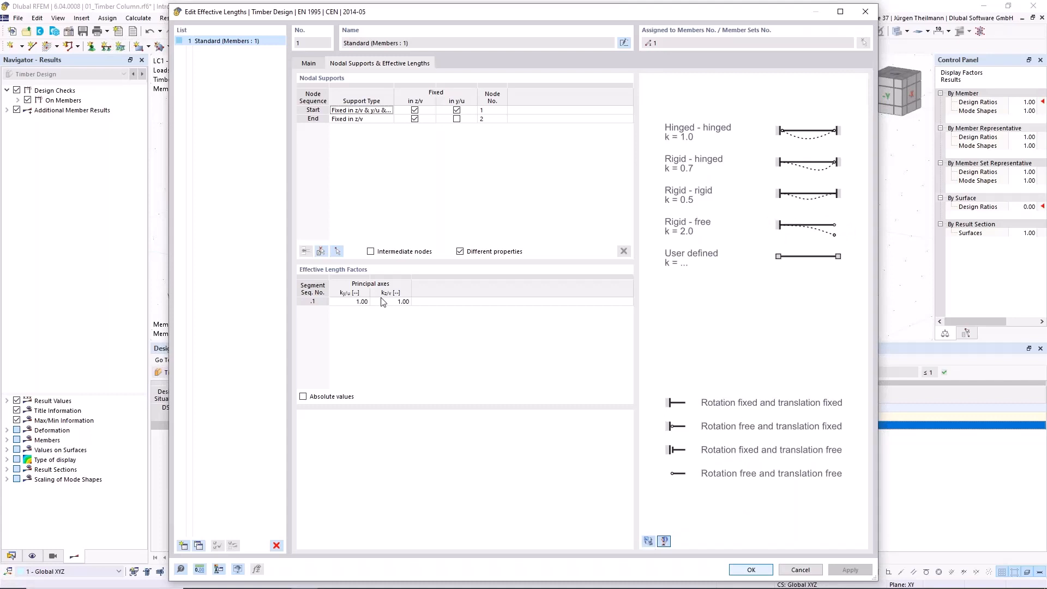
{"action": "left_click", "coordinate": [649, 542]}
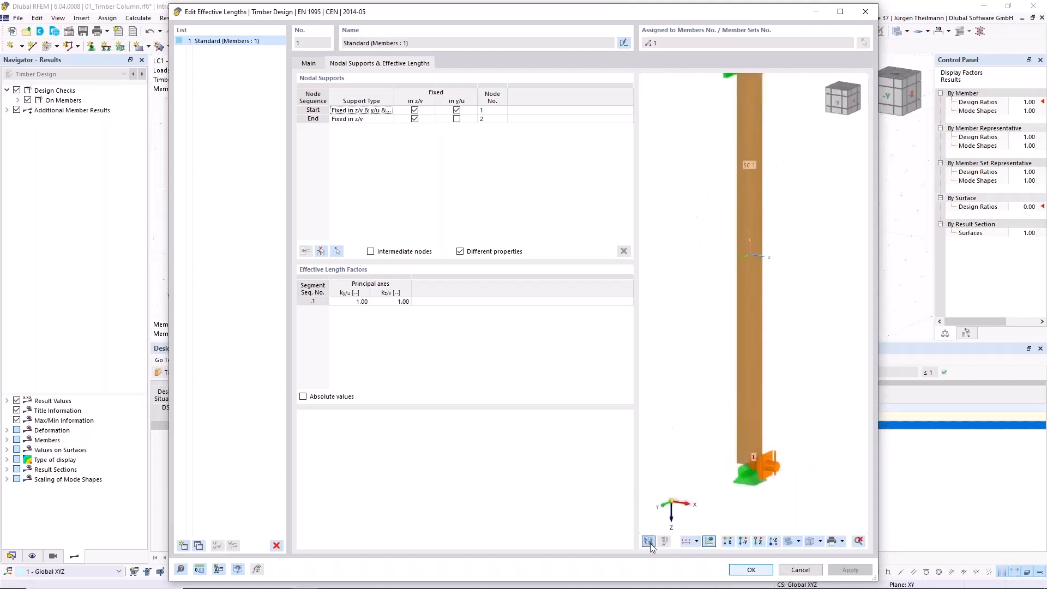
Set the effective length factor ky/u to 2.00 (Cantilever), allow deletion of the Timber Design results and accept the member's settings.
{"action": "left_click", "coordinate": [352, 301]}
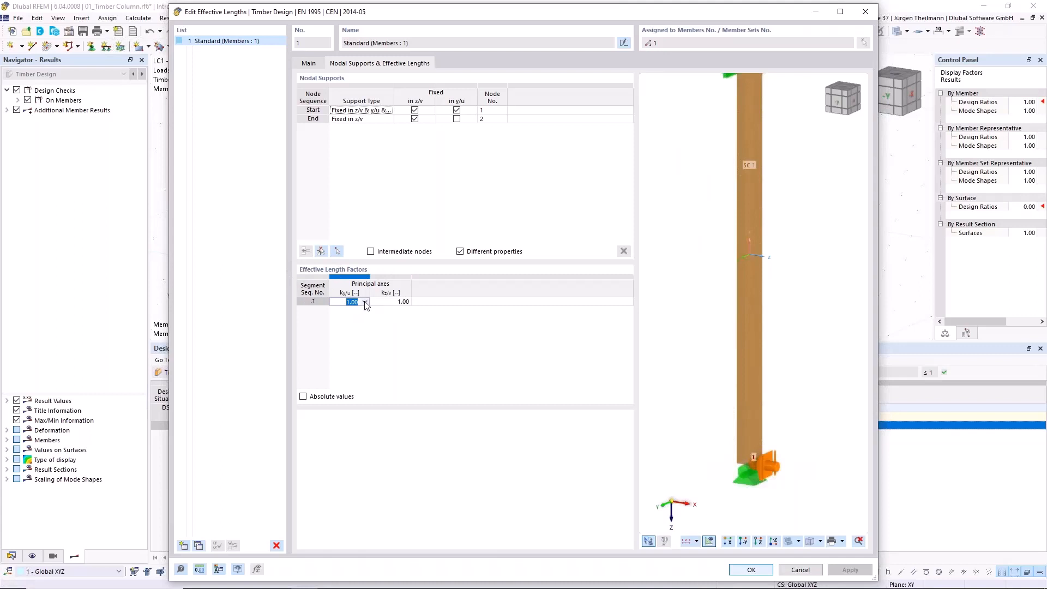
{"action": "left_click", "coordinate": [365, 302]}
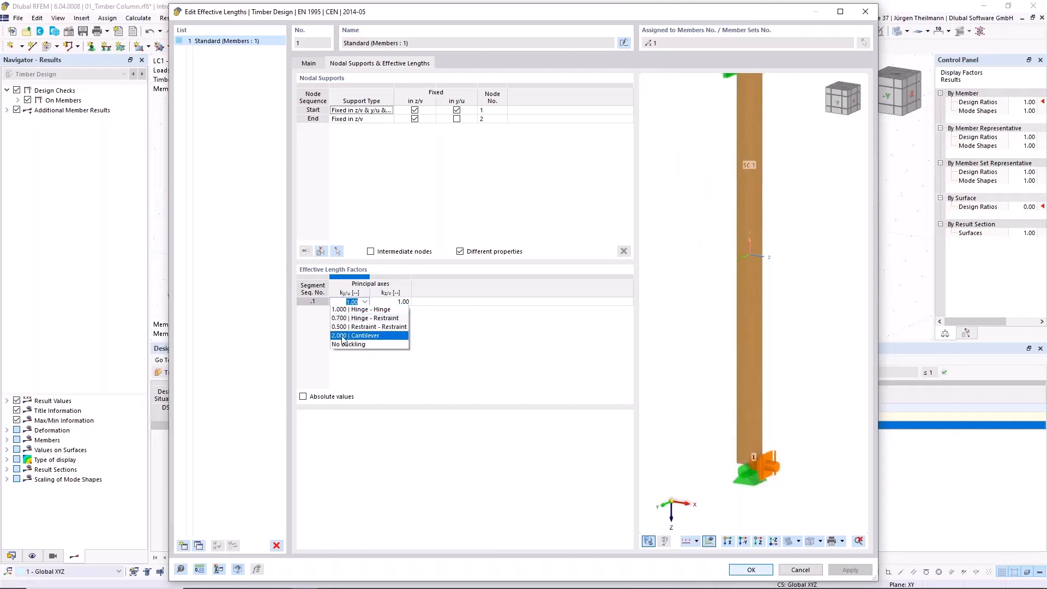
{"action": "left_click", "coordinate": [341, 336]}
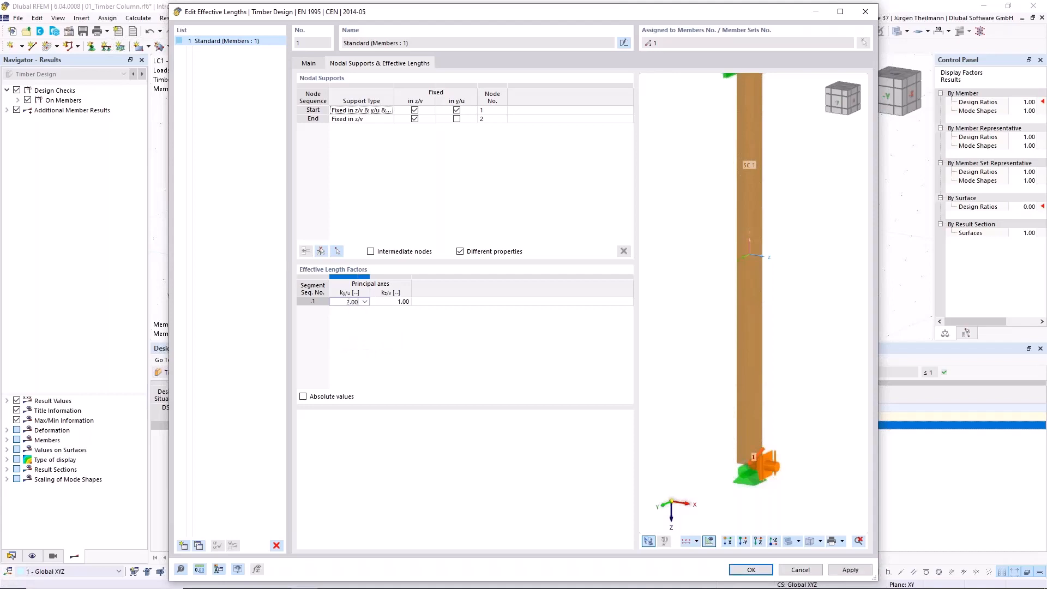
{"action": "left_click", "coordinate": [745, 571]}
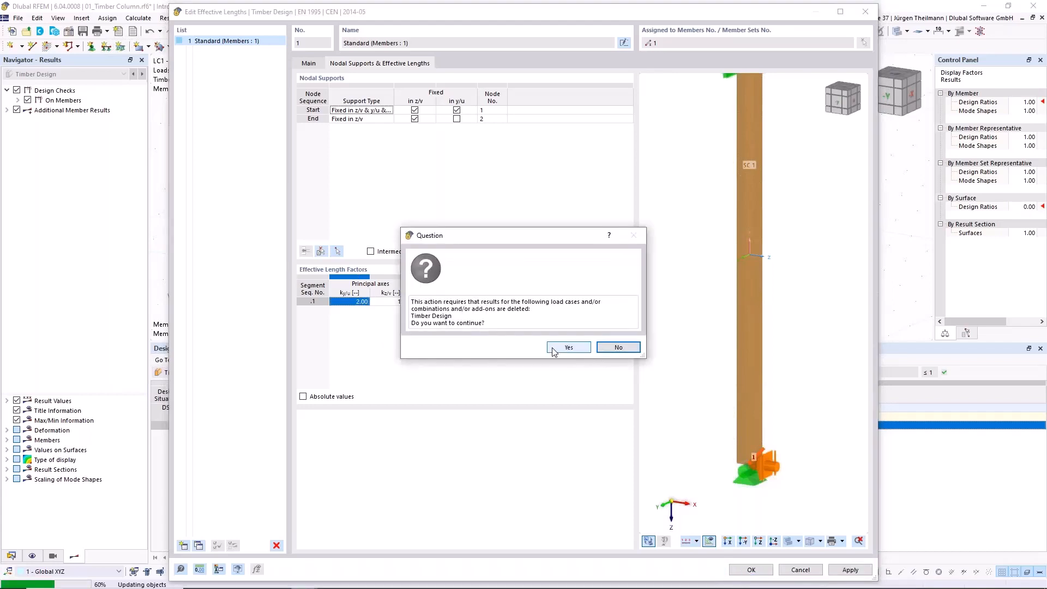
{"action": "left_click", "coordinate": [554, 349]}
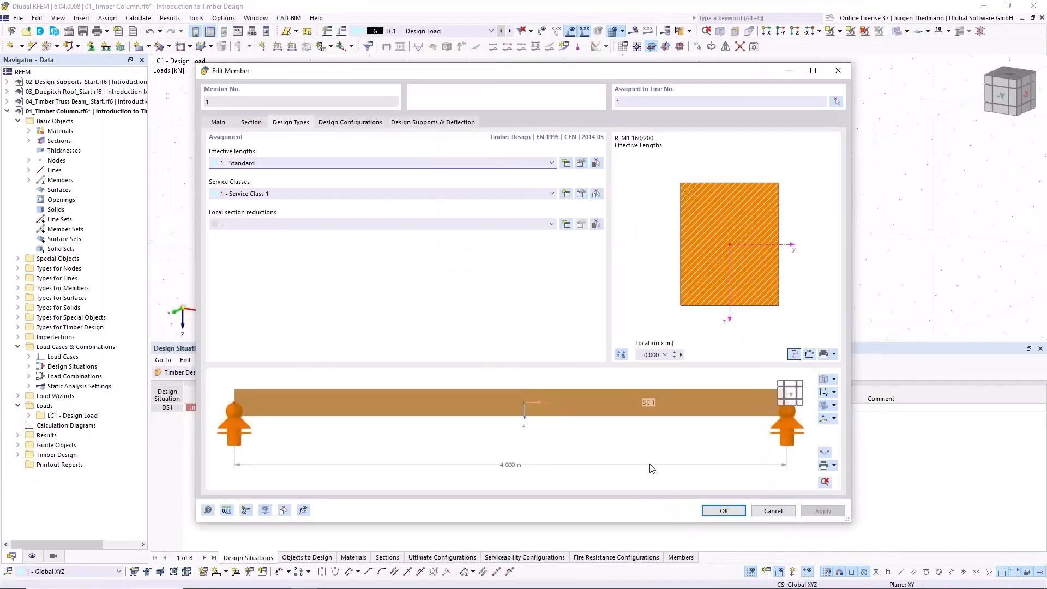
{"action": "left_click", "coordinate": [723, 511]}
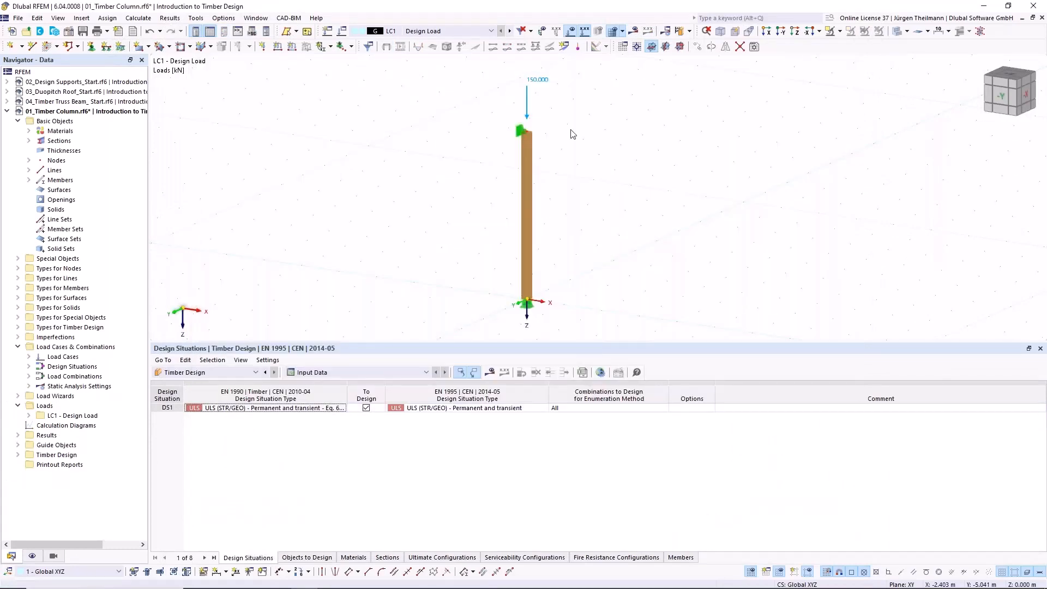
Run the Timber Design calculation again and display the design ratios on members by design situation.
{"action": "left_click", "coordinate": [666, 31]}
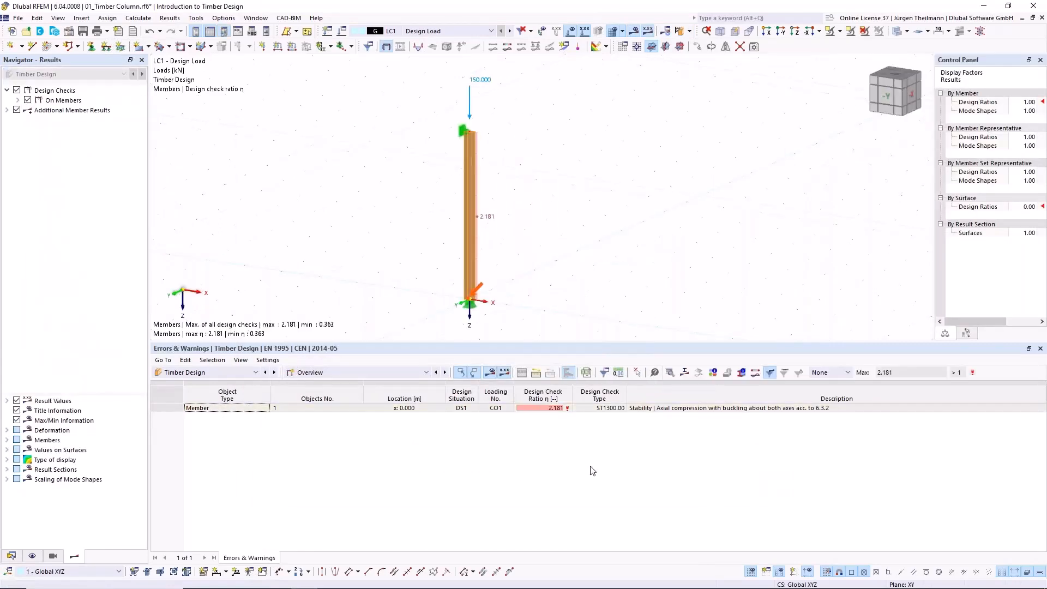
{"action": "left_click", "coordinate": [397, 372]}
{"action": "left_click", "coordinate": [381, 400]}
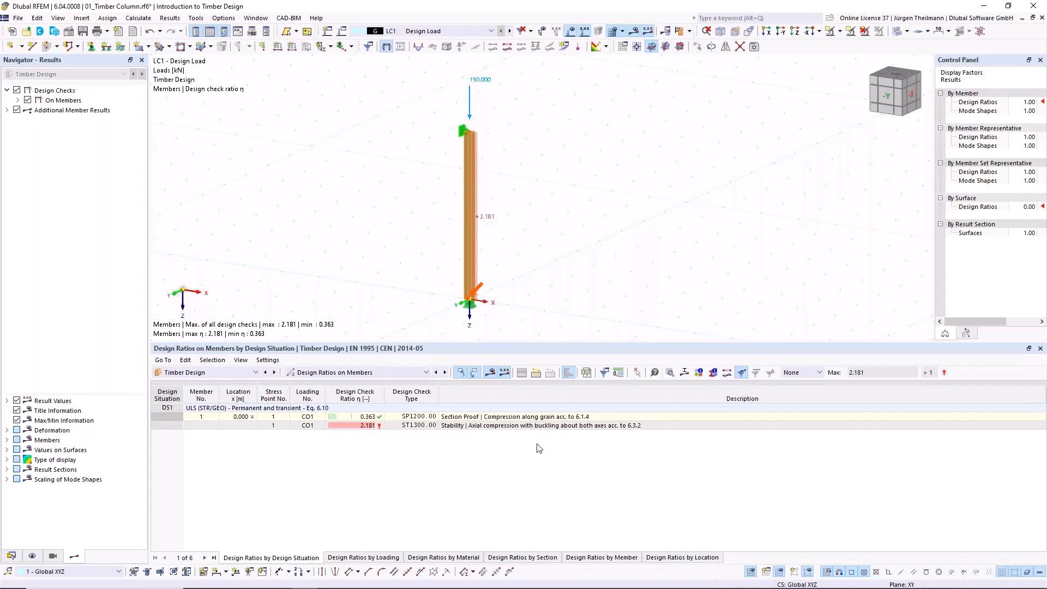
Examine the Default ultimate configuration's member settings, including the stiffness reduction option for stability acc. to DIN EN 1995-1-1 and its explanation.
{"action": "left_click", "coordinate": [438, 373]}
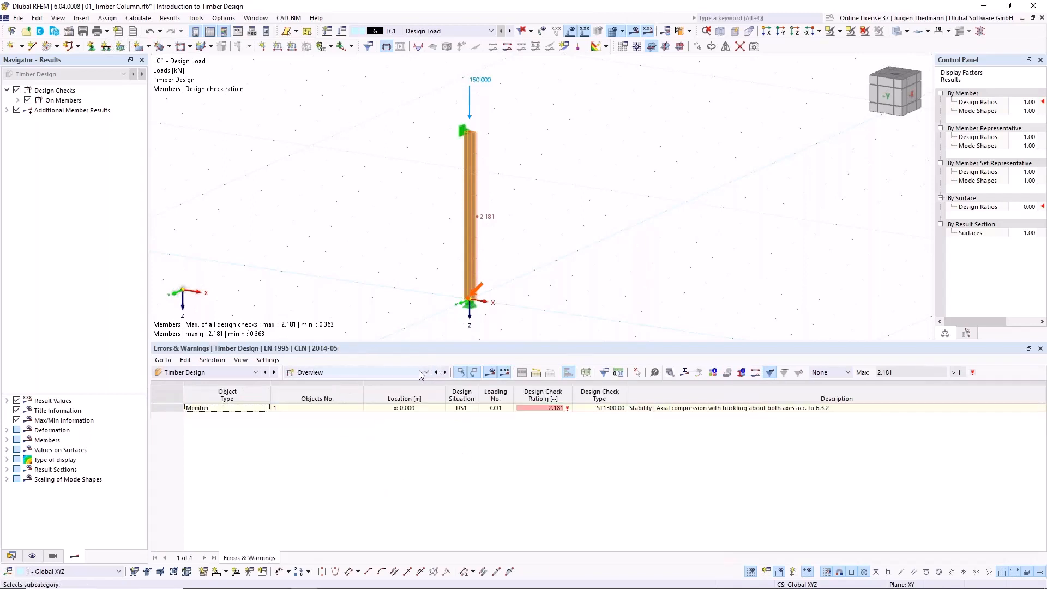
{"action": "left_click", "coordinate": [438, 373]}
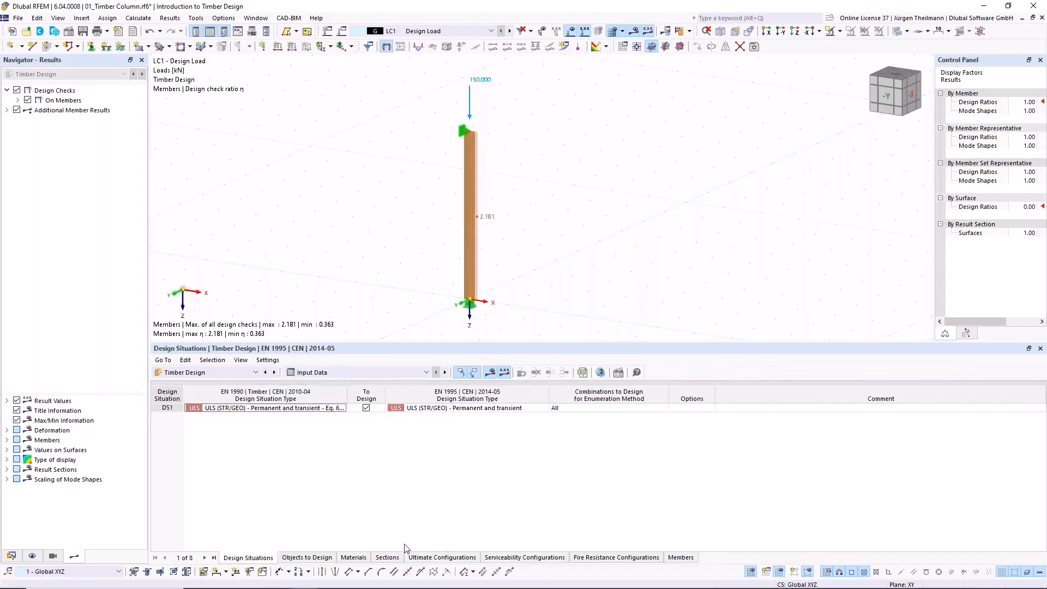
{"action": "left_click", "coordinate": [441, 558]}
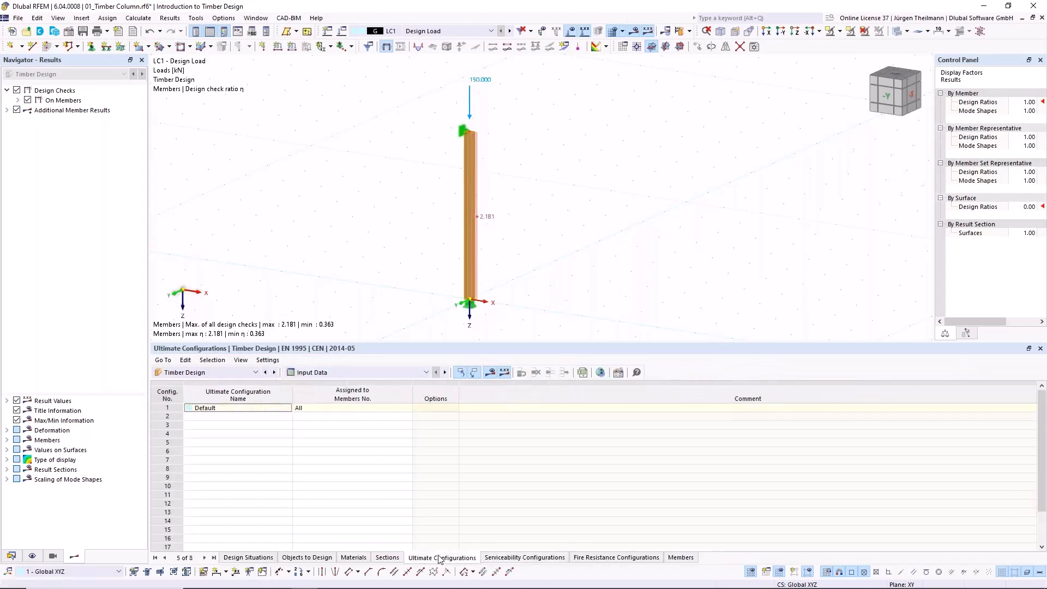
{"action": "double_click", "coordinate": [169, 409]}
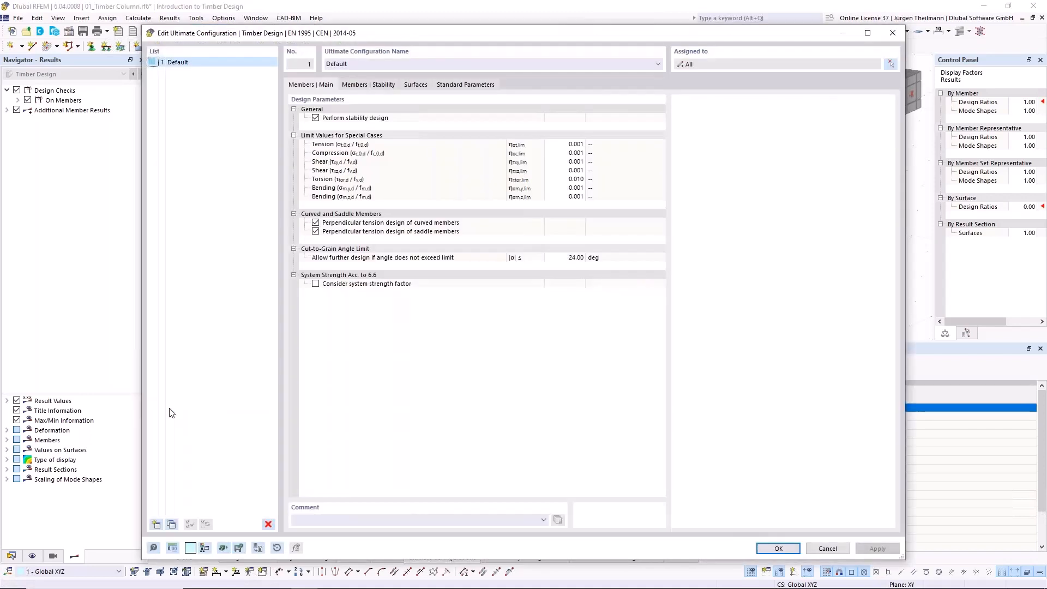
{"action": "left_click", "coordinate": [371, 84]}
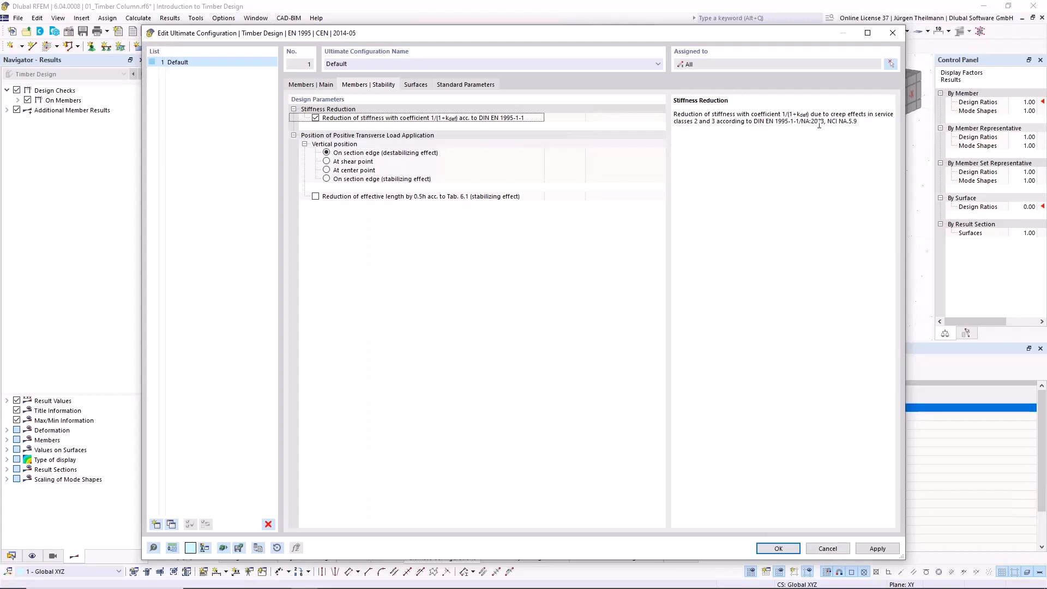
{"action": "left_click_drag", "start_coordinate": [801, 120], "coordinate": [858, 122]}
{"action": "left_click", "coordinate": [674, 119]}
{"action": "left_click_drag", "start_coordinate": [673, 121], "coordinate": [729, 125]}
{"action": "left_click", "coordinate": [724, 124]}
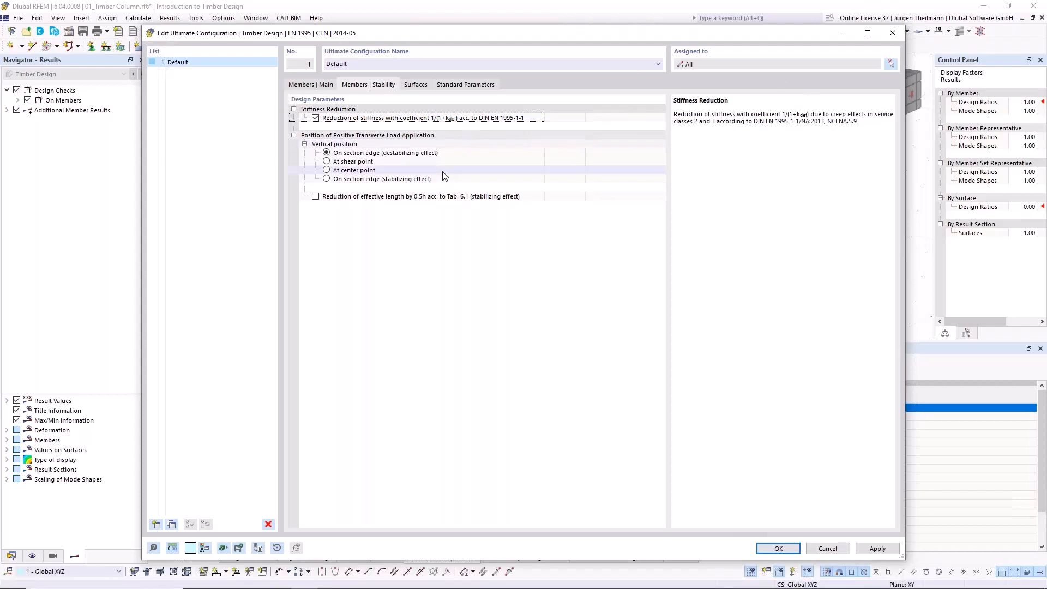
Leave the ultimate configuration without deleting the Timber Design results and save the model.
{"action": "left_click", "coordinate": [787, 552]}
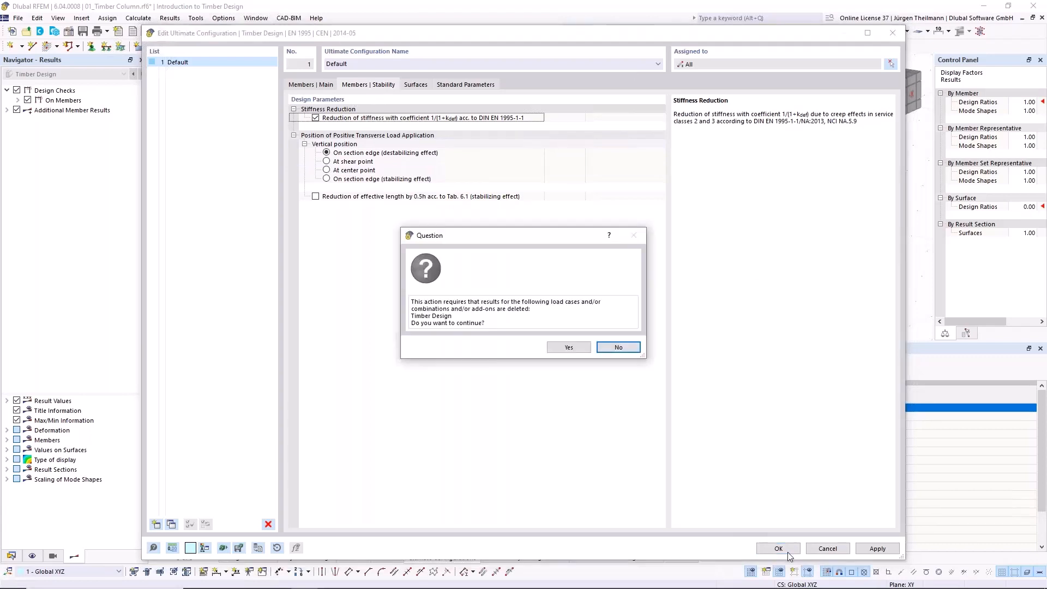
{"action": "left_click", "coordinate": [614, 347]}
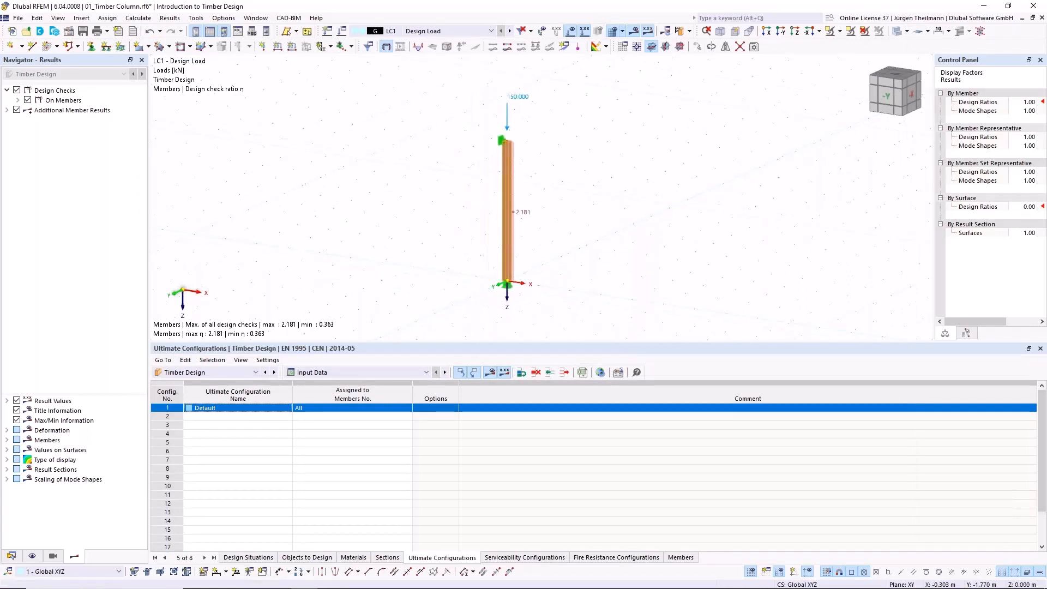
{"action": "left_click", "coordinate": [83, 32]}
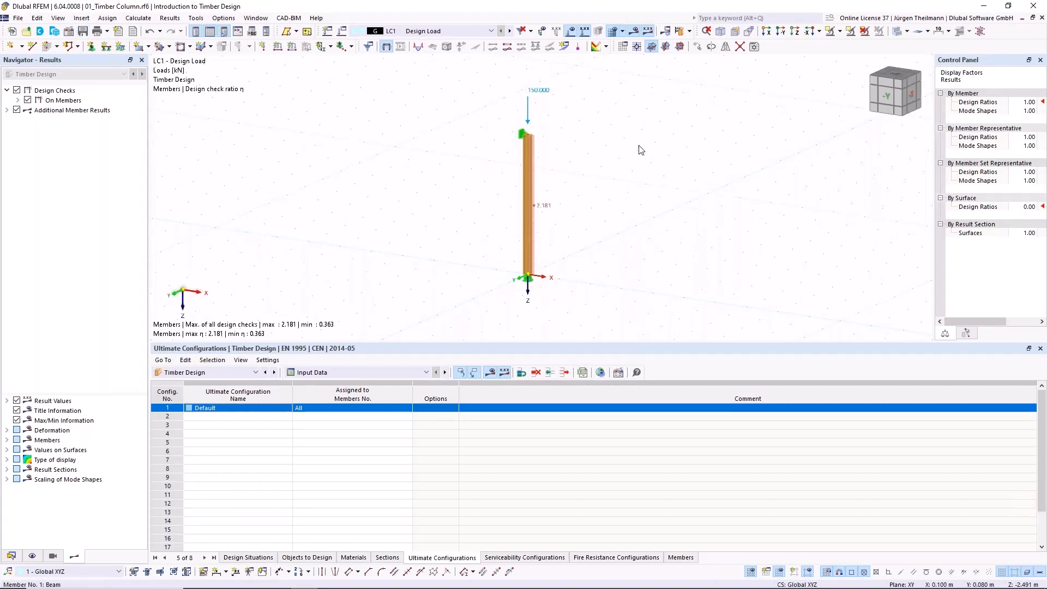
Collapse the 01_Timber Column.rf6 model in the model data tree and activate the 02_Design Supports_Start.rf6 model.
{"action": "left_click", "coordinate": [13, 558]}
{"action": "left_click", "coordinate": [7, 111]}
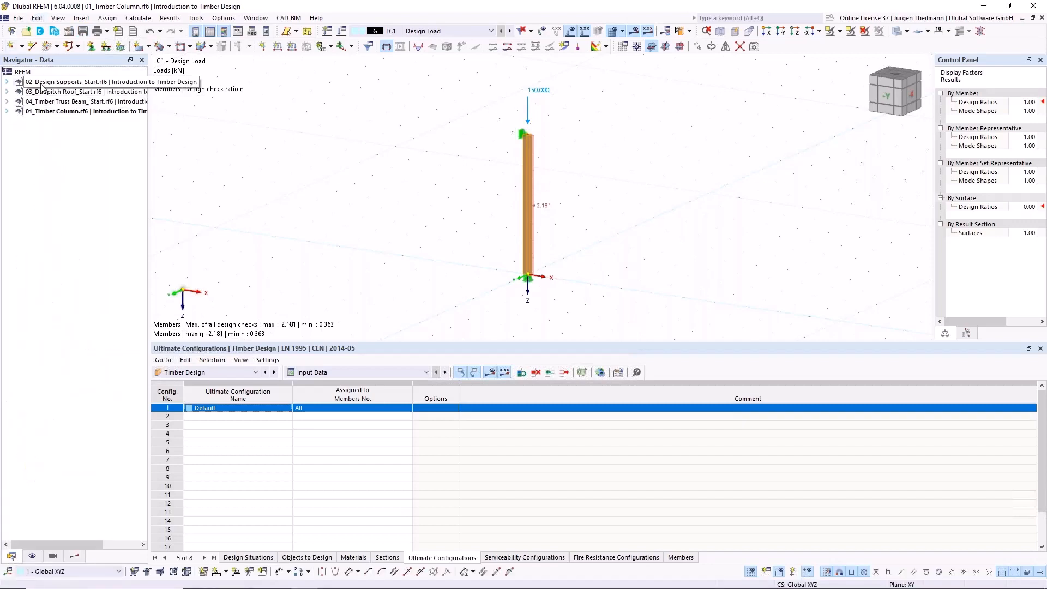
{"action": "double_click", "coordinate": [42, 83]}
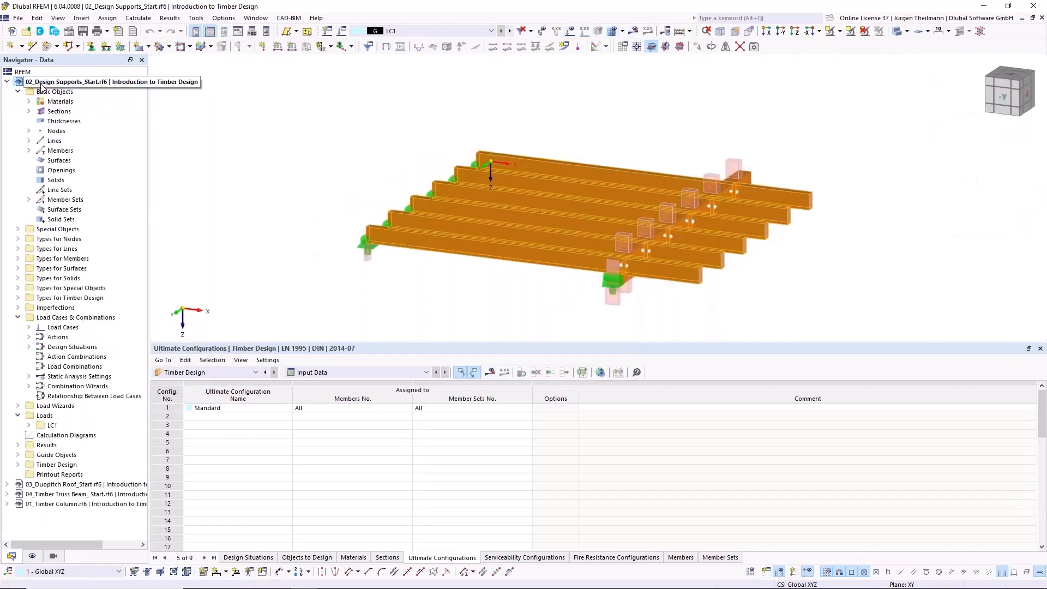
Examine the beam layout with its nodal supports and design supports from several viewing angles, close up and as a whole.
{"action": "middle_click_drag", "start_coordinate": [537, 191], "coordinate": [270, 169], "text": "ctrl"}
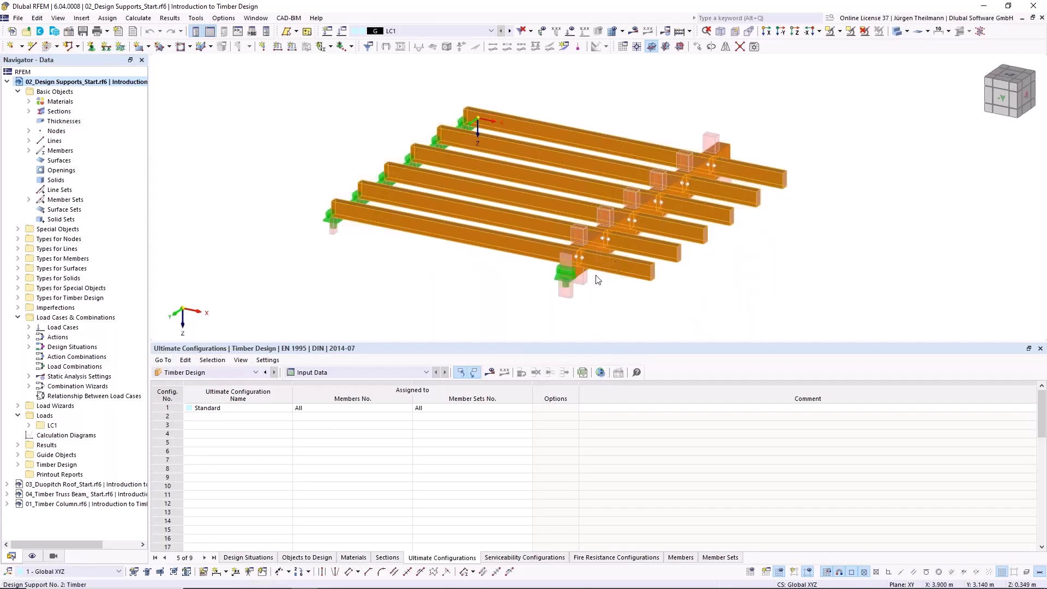
{"action": "middle_click_drag", "start_coordinate": [566, 293], "coordinate": [528, 283], "text": "ctrl"}
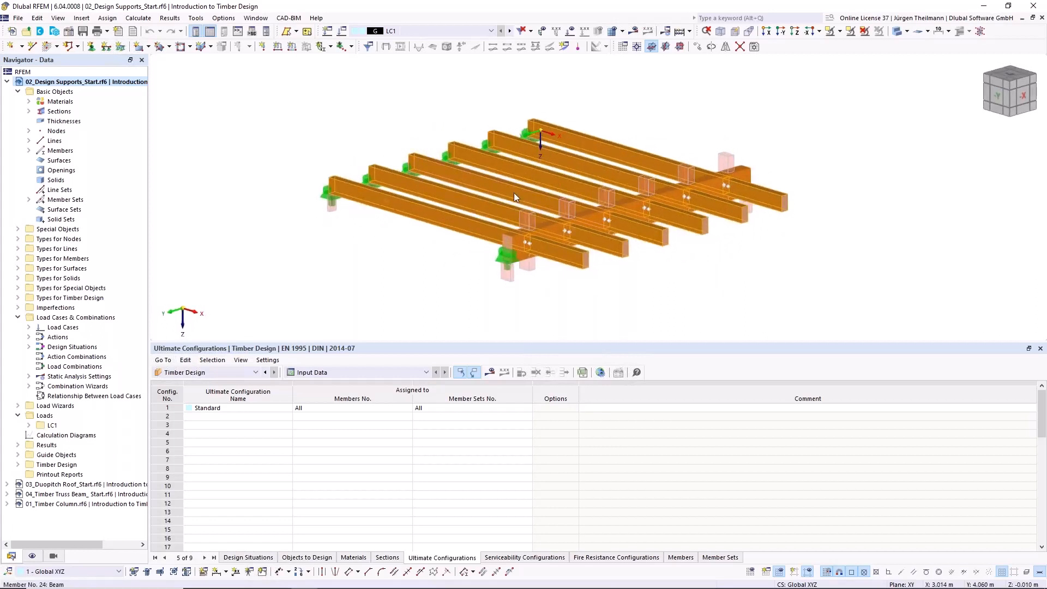
{"action": "scroll", "coordinate": [381, 238], "scroll_direction": "up", "scroll_amount": 5}
{"action": "middle_click_drag", "start_coordinate": [382, 238], "coordinate": [463, 163]}
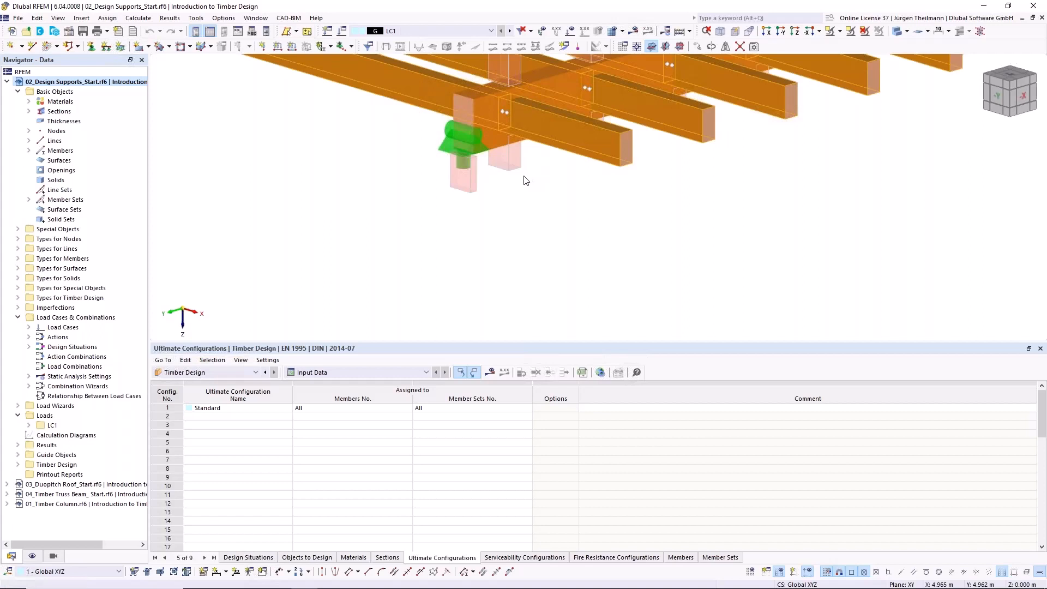
{"action": "middle_click_drag", "start_coordinate": [525, 181], "coordinate": [537, 246]}
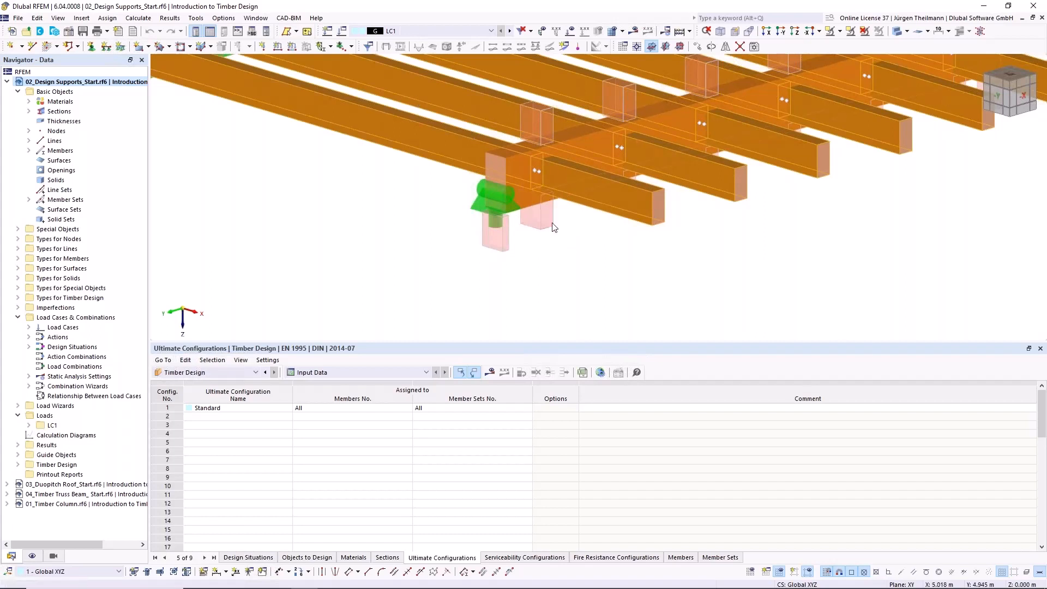
{"action": "scroll", "coordinate": [393, 253], "scroll_direction": "down", "scroll_amount": 2}
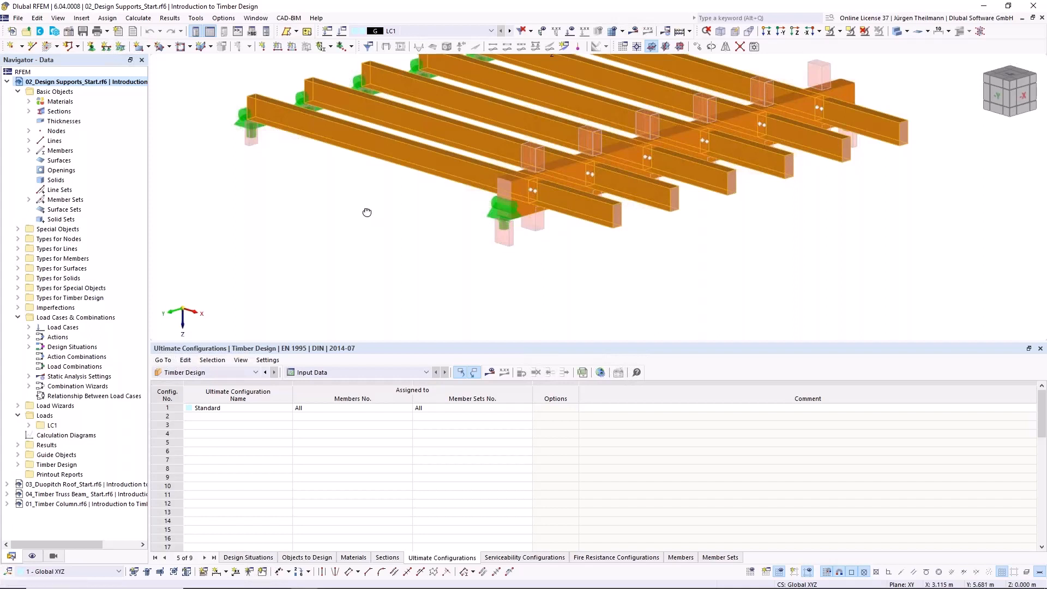
{"action": "middle_click_drag", "start_coordinate": [367, 212], "coordinate": [395, 222]}
{"action": "scroll", "coordinate": [763, 225], "scroll_direction": "down", "scroll_amount": 3}
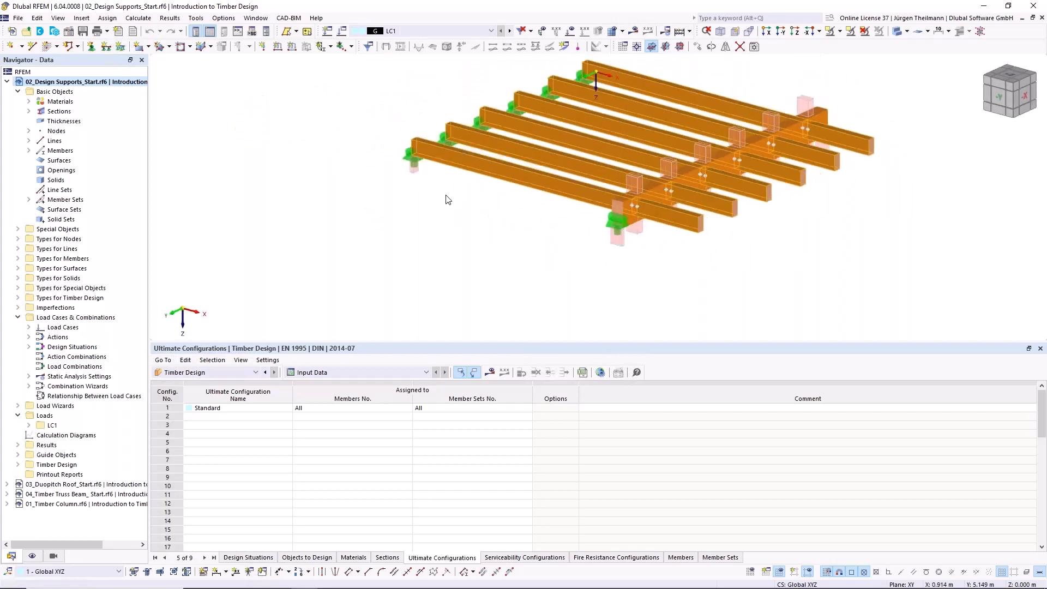
{"action": "middle_click_drag", "start_coordinate": [773, 243], "coordinate": [561, 165], "text": "ctrl"}
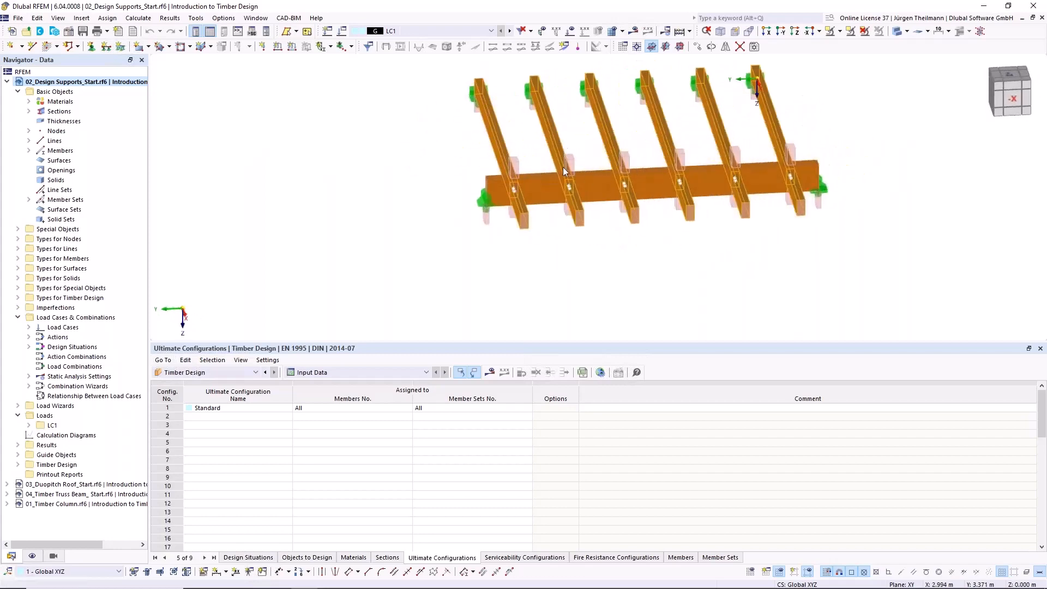
Inspect the design supports above and below the main beam where the secondary beams cross it, along its full length.
{"action": "middle_click_drag", "start_coordinate": [799, 262], "coordinate": [802, 191], "text": "ctrl"}
{"action": "scroll", "coordinate": [451, 164], "scroll_direction": "up", "scroll_amount": 4}
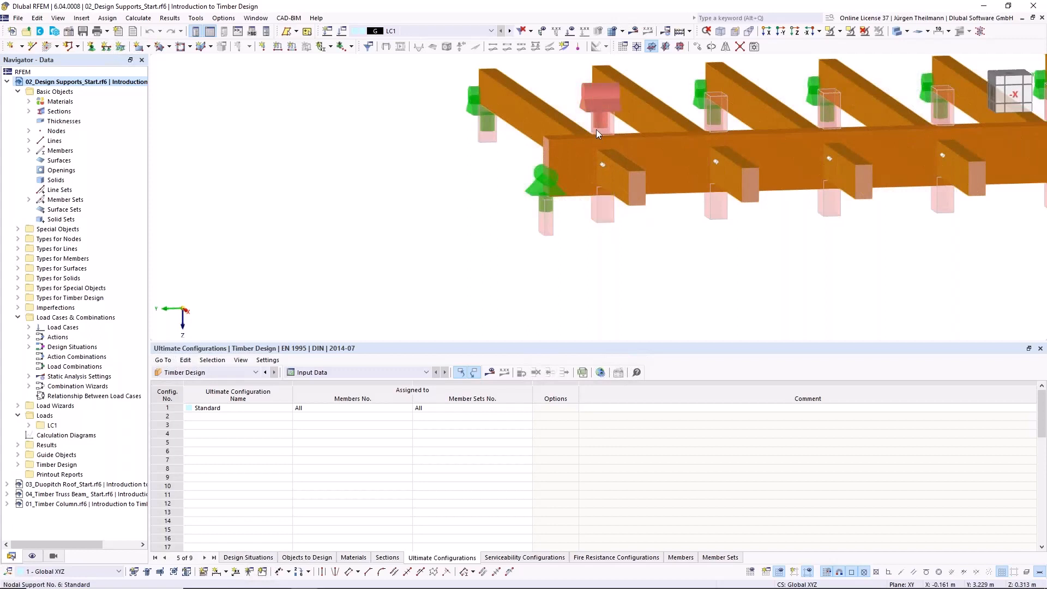
{"action": "left_click", "coordinate": [601, 191]}
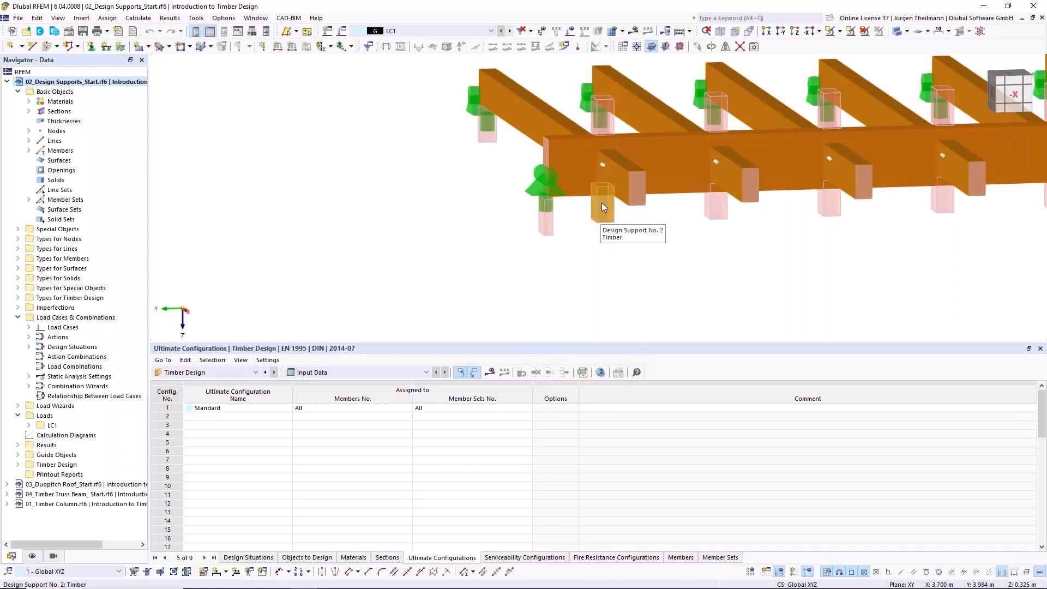
{"action": "key", "text": "Escape"}
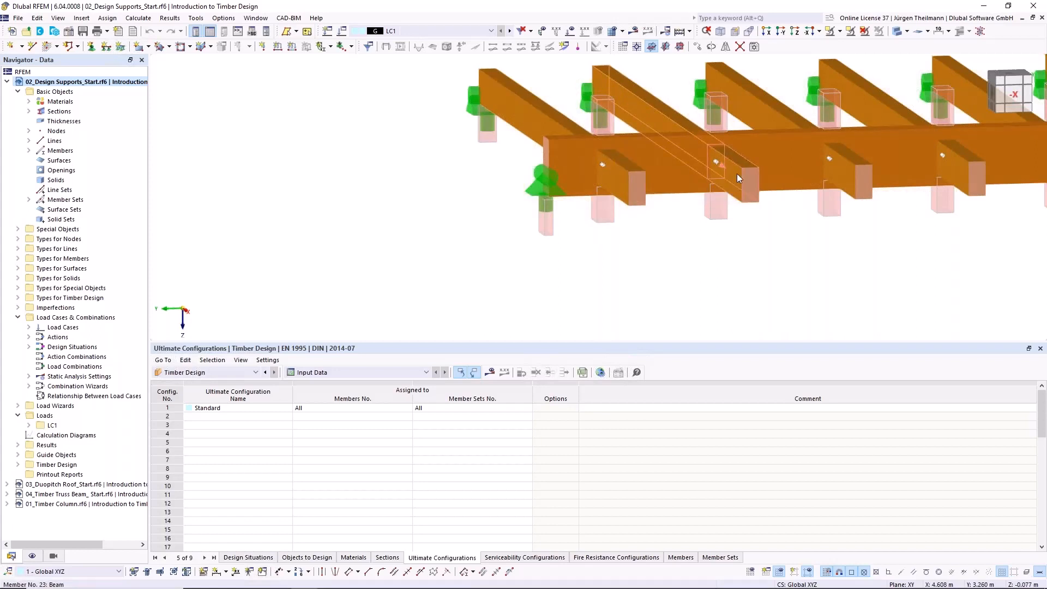
{"action": "left_click", "coordinate": [852, 178]}
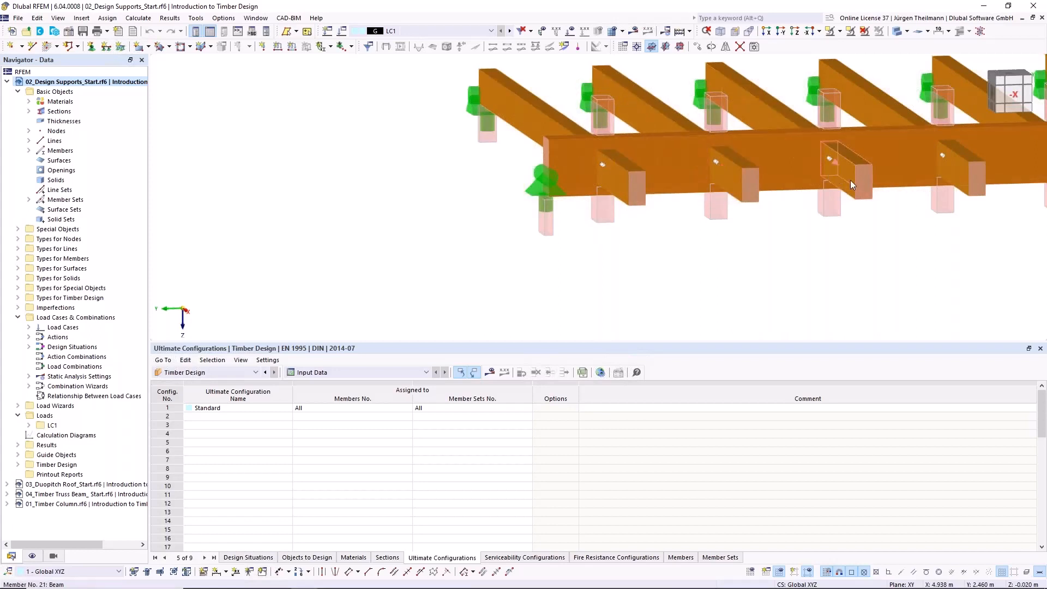
{"action": "key", "text": "Escape"}
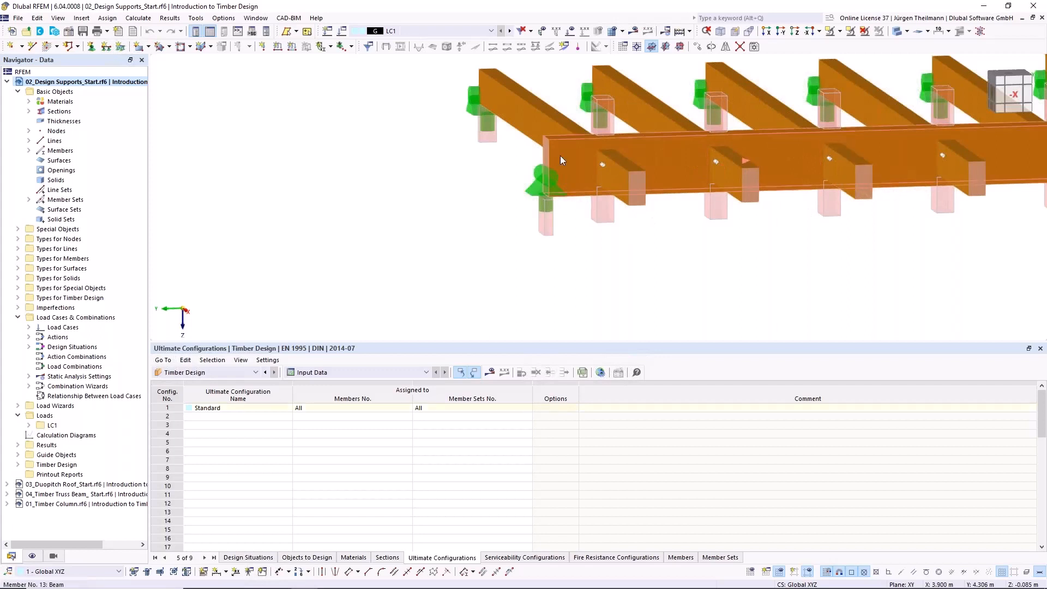
{"action": "left_click", "coordinate": [610, 115]}
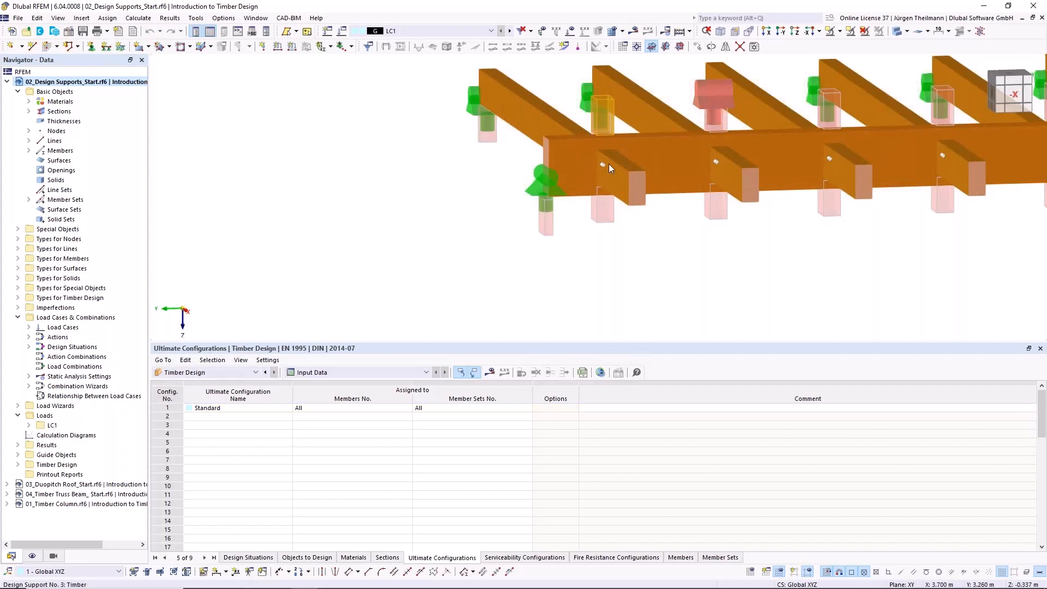
{"action": "key", "text": "Escape"}
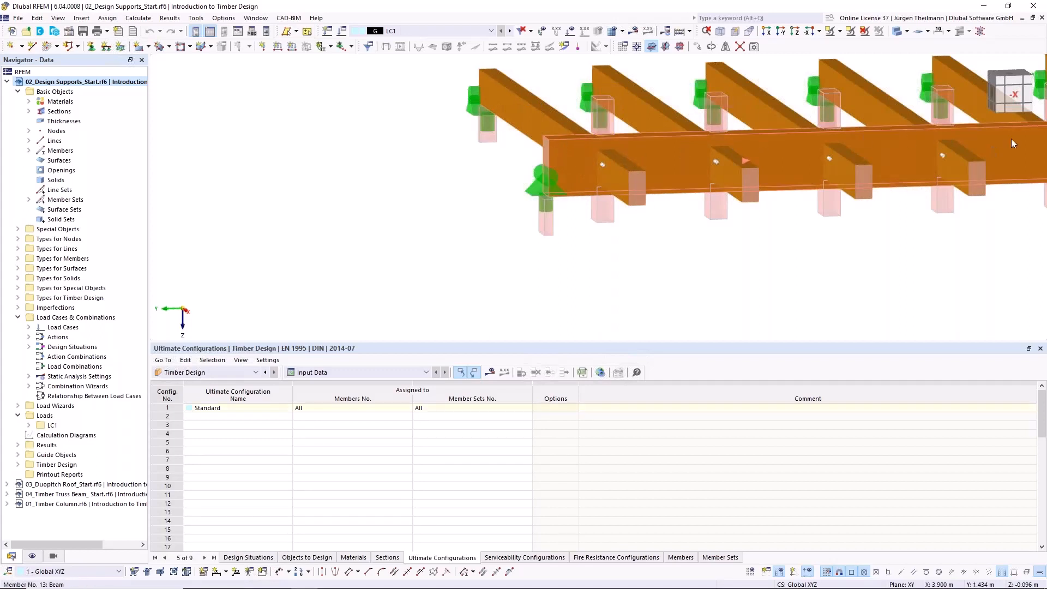
{"action": "middle_click_drag", "start_coordinate": [719, 256], "coordinate": [547, 179]}
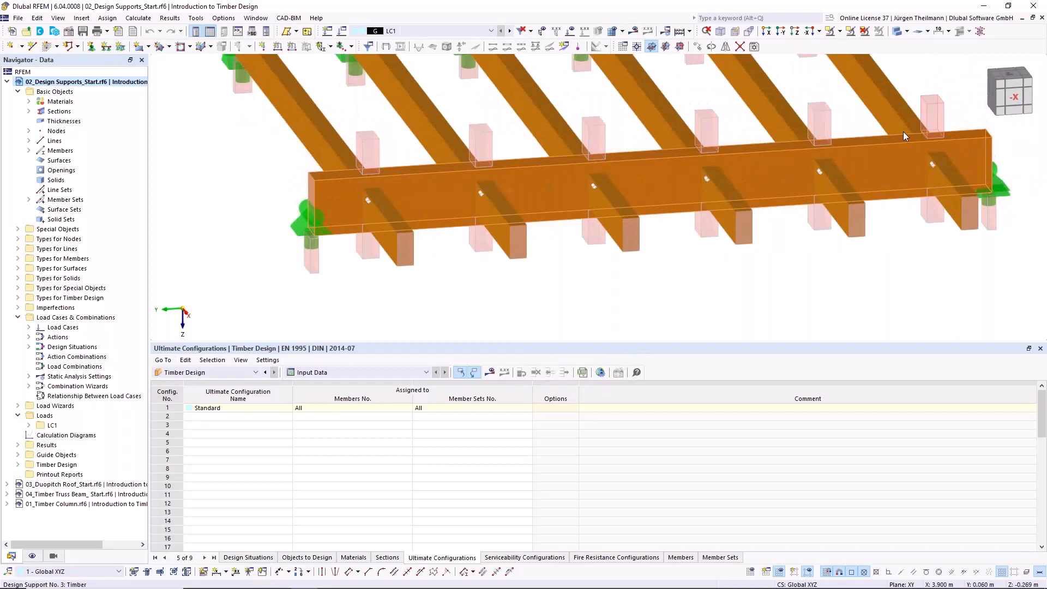
{"action": "middle_click_drag", "start_coordinate": [355, 268], "coordinate": [579, 233], "text": "ctrl"}
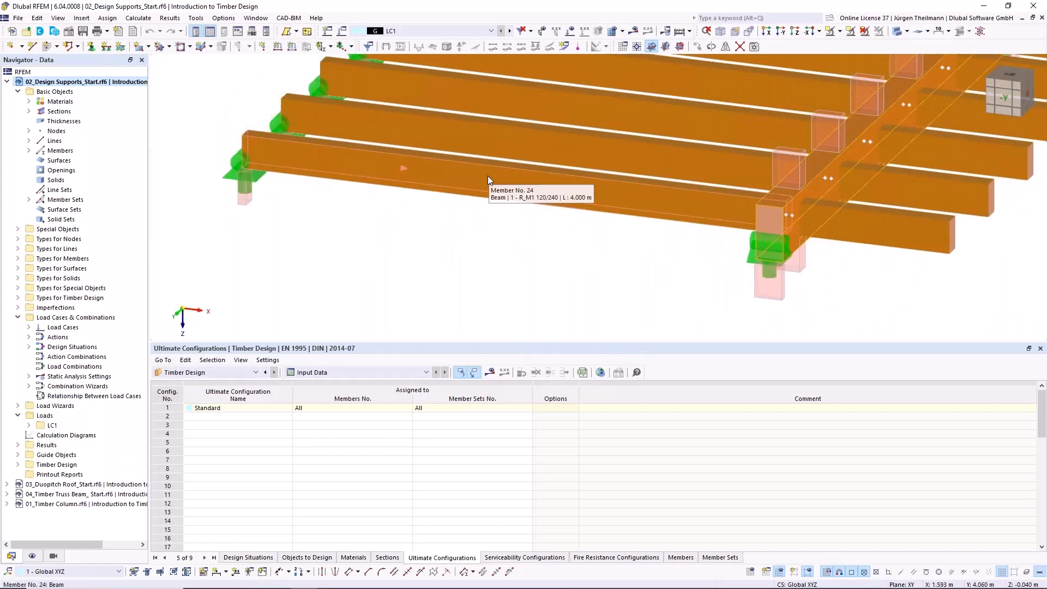
Turn on the display of member sets and open the continuous member set of members 24,25 for editing.
{"action": "left_click", "coordinate": [32, 555]}
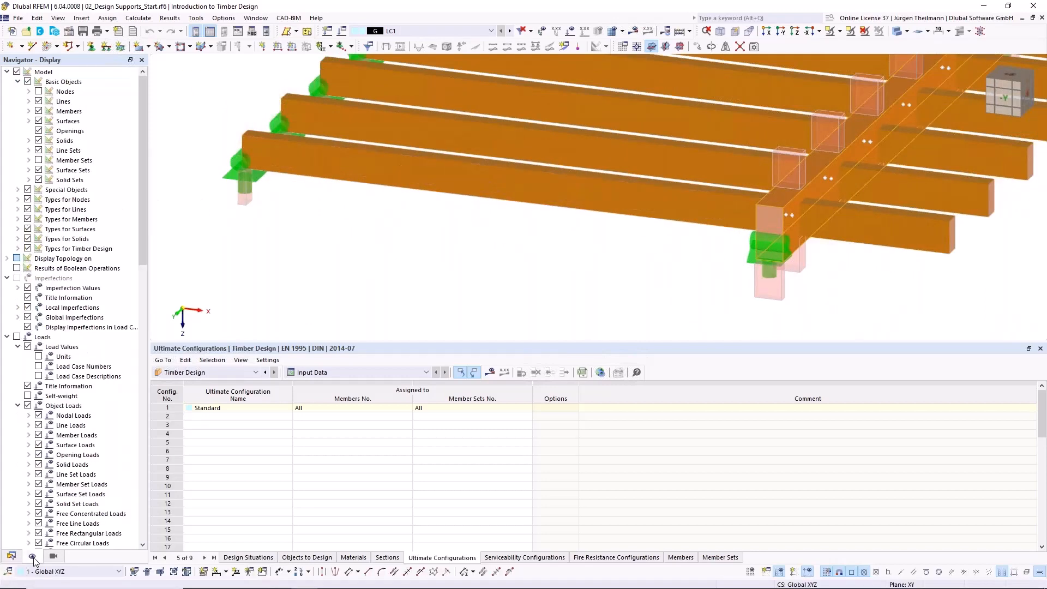
{"action": "left_click", "coordinate": [38, 160]}
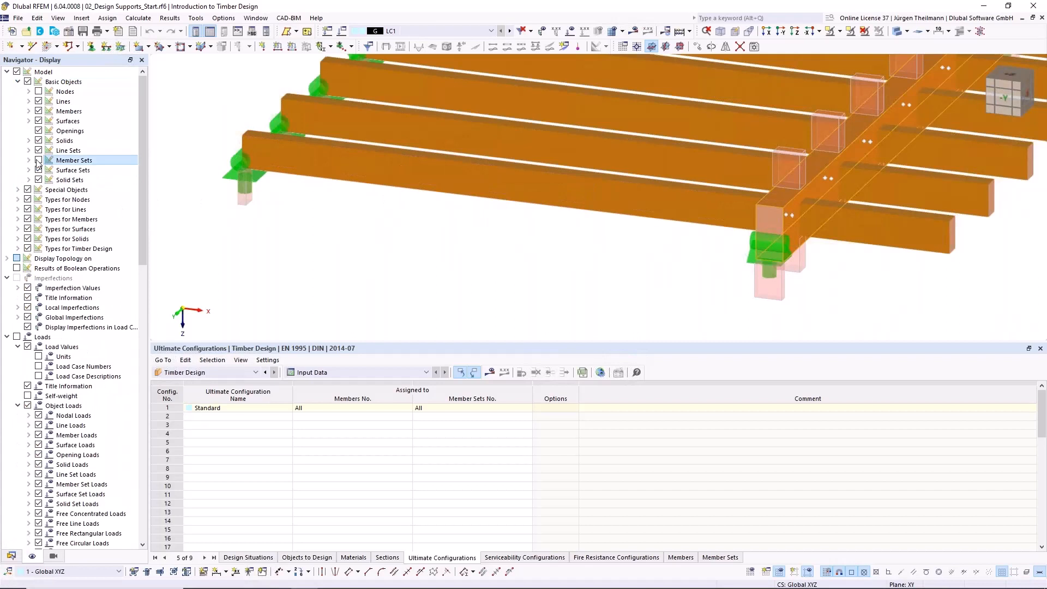
{"action": "double_click", "coordinate": [407, 195]}
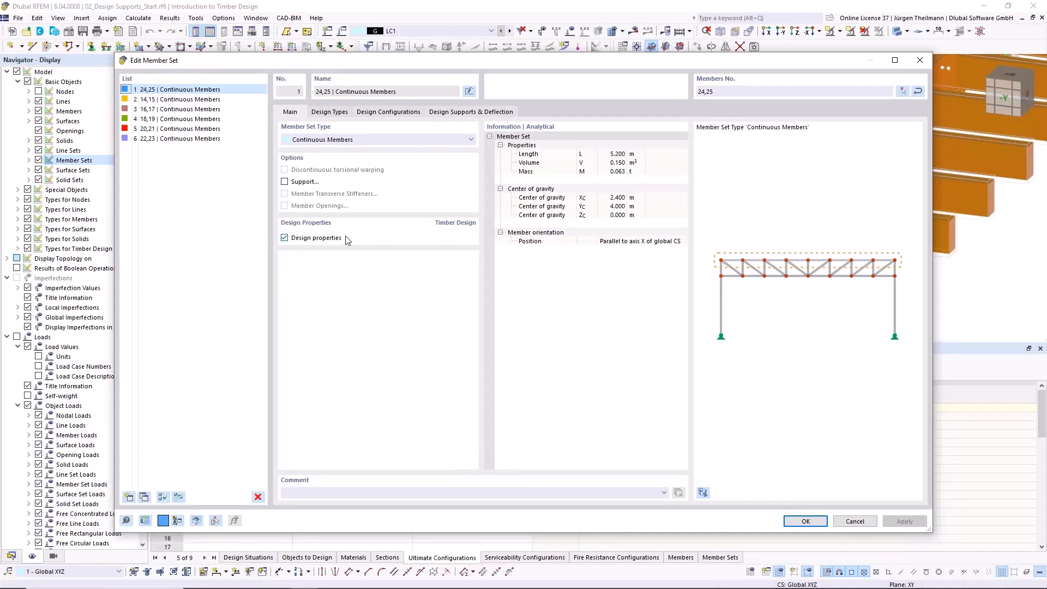
Review the member set's design types and its design supports and deflection settings, including the support at internal node 21.
{"action": "left_click", "coordinate": [330, 113]}
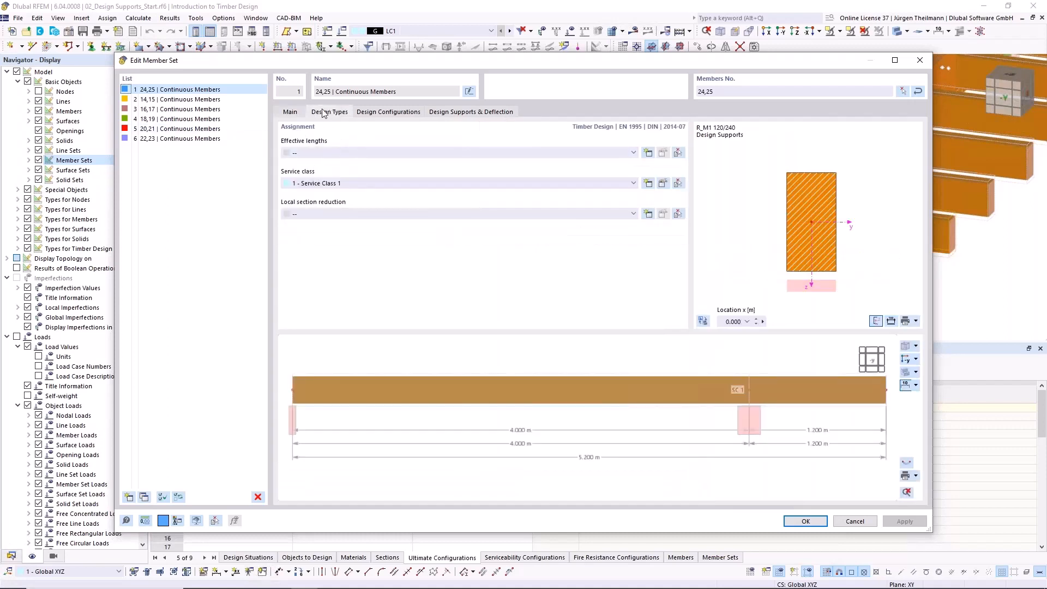
{"action": "left_click", "coordinate": [485, 112]}
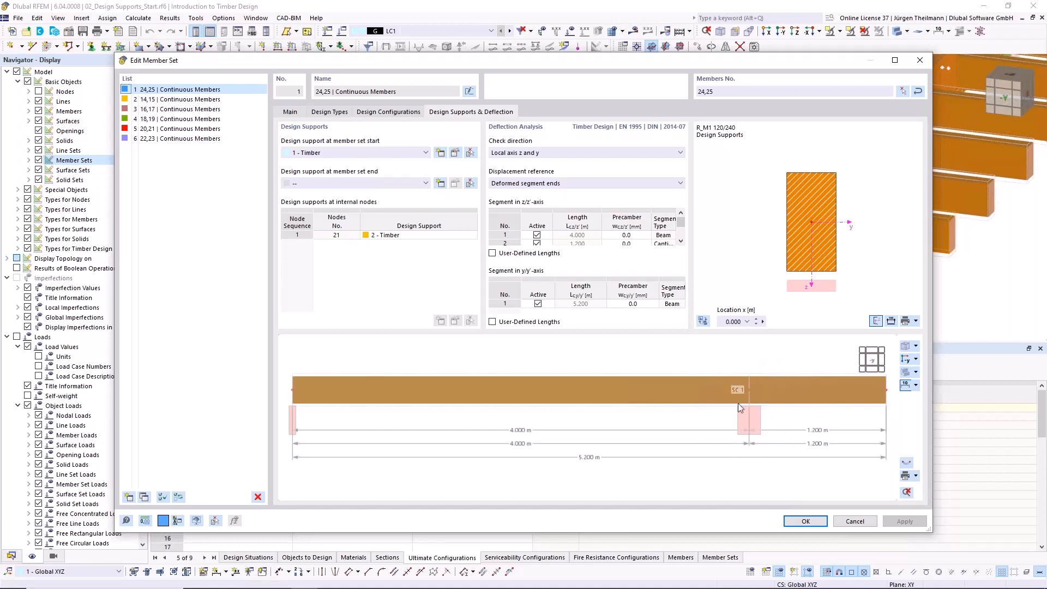
{"action": "left_click", "coordinate": [286, 234]}
{"action": "left_click", "coordinate": [402, 238]}
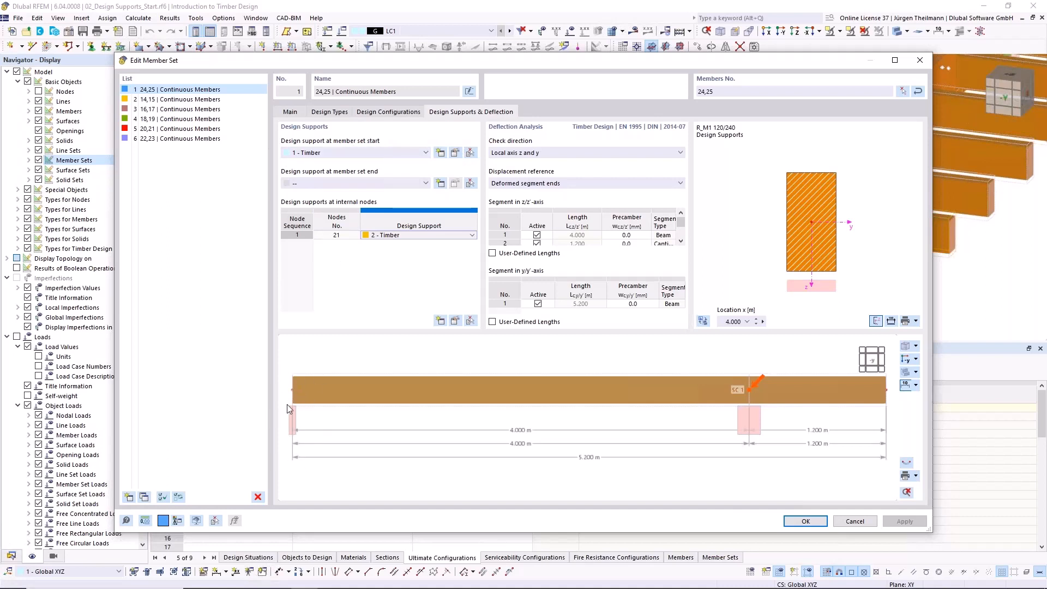
Open the design support at the member set start and try its support in y/y'-axis and Inner support options.
{"action": "left_click", "coordinate": [454, 154]}
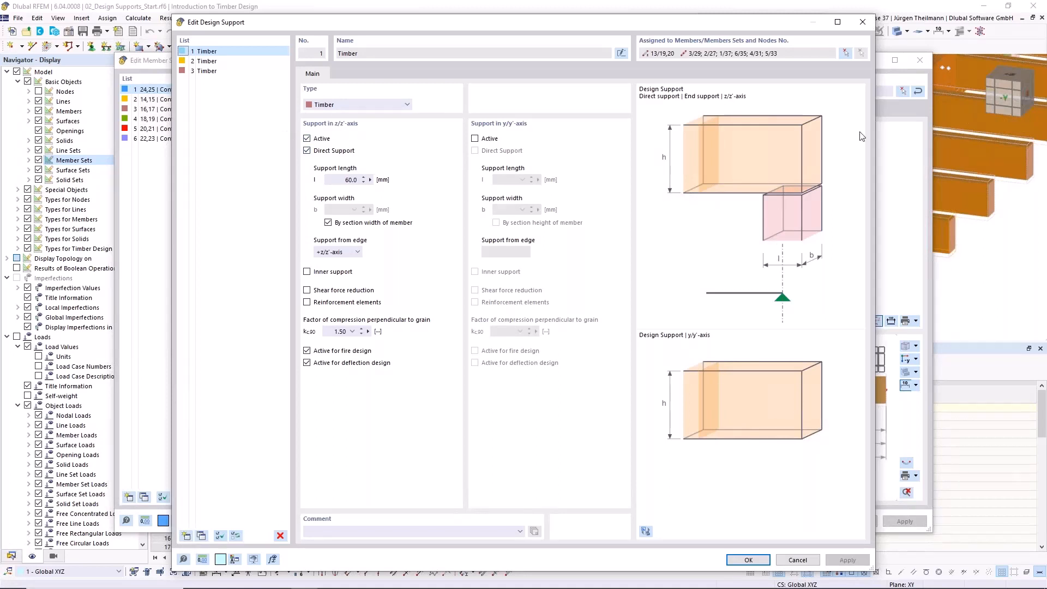
{"action": "left_click", "coordinate": [474, 139]}
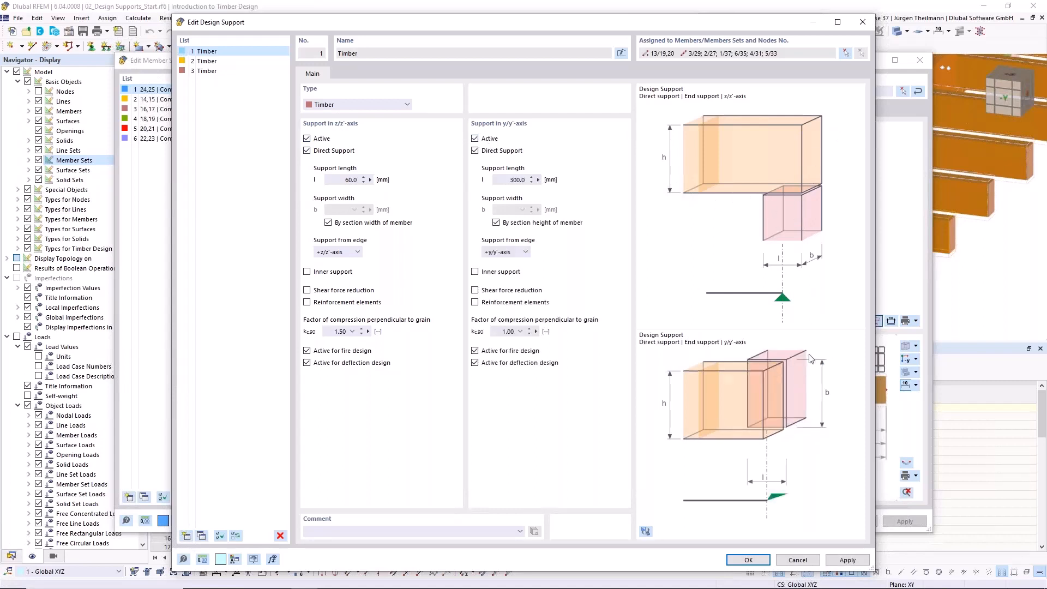
{"action": "left_click", "coordinate": [474, 139]}
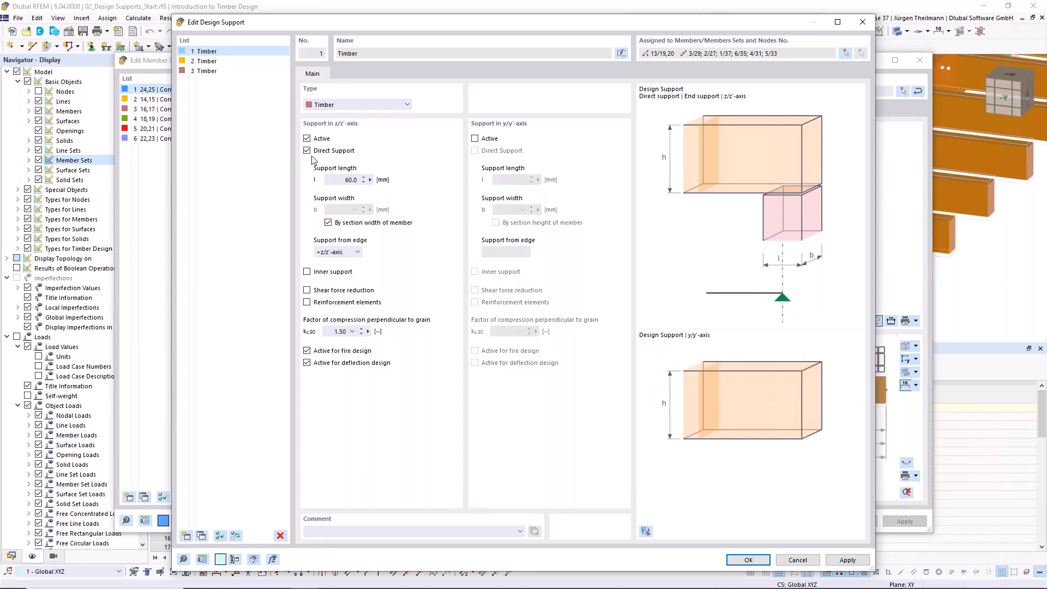
{"action": "left_click", "coordinate": [328, 179]}
{"action": "left_click", "coordinate": [307, 272]}
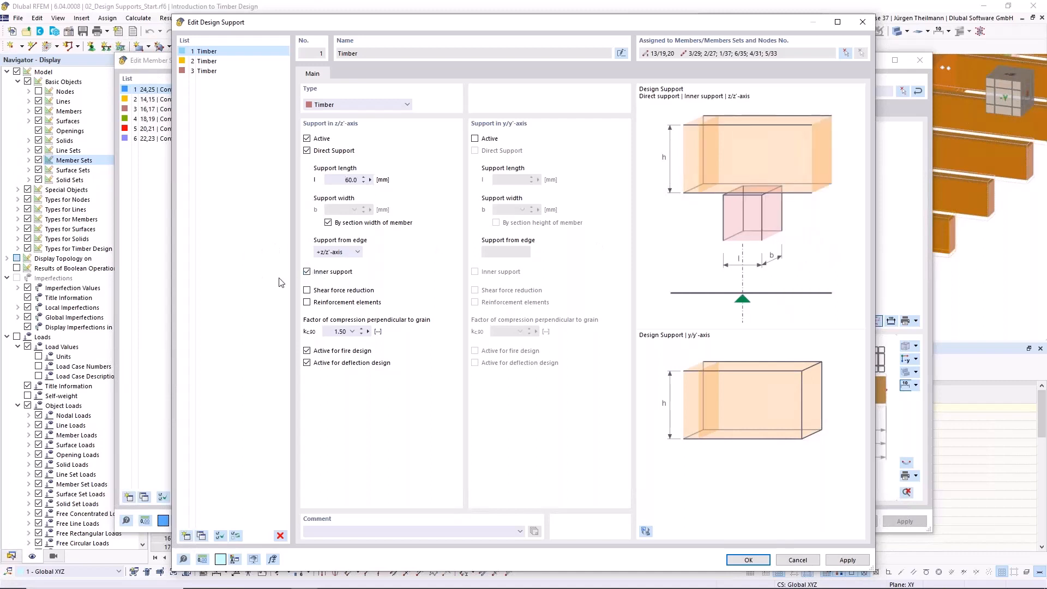
{"action": "left_click", "coordinate": [306, 271]}
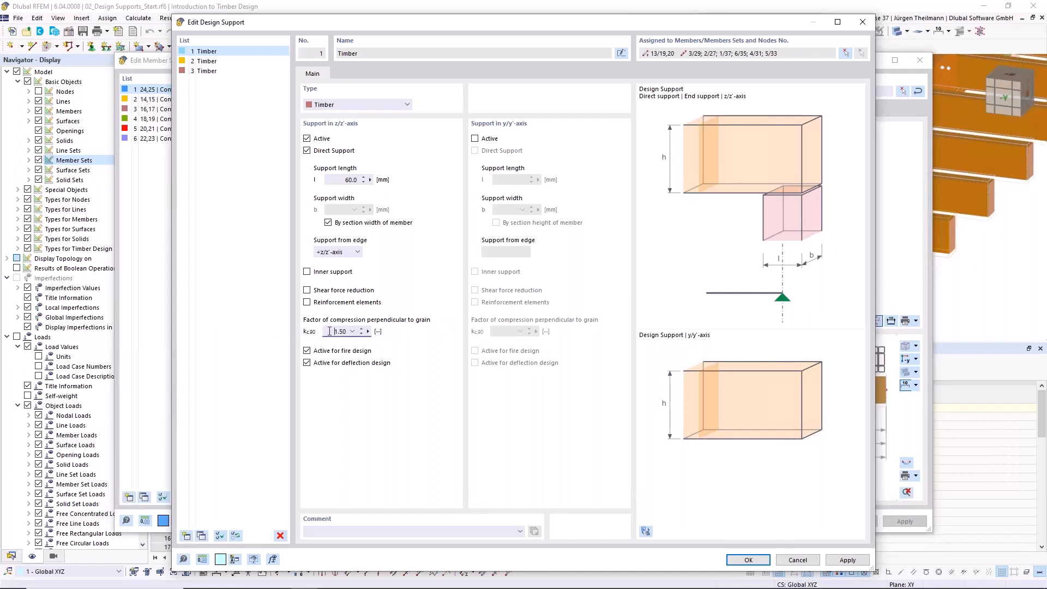
Look through the available kc,90 factors of compression perpendicular to grain and accept the start support's existing settings.
{"action": "left_click", "coordinate": [352, 332]}
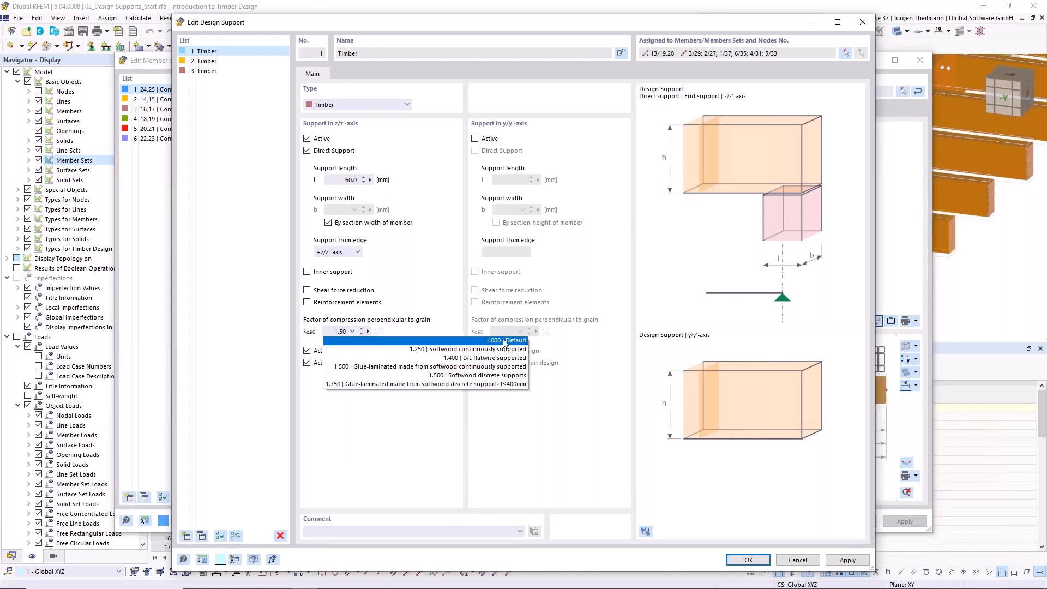
{"action": "left_click", "coordinate": [352, 331]}
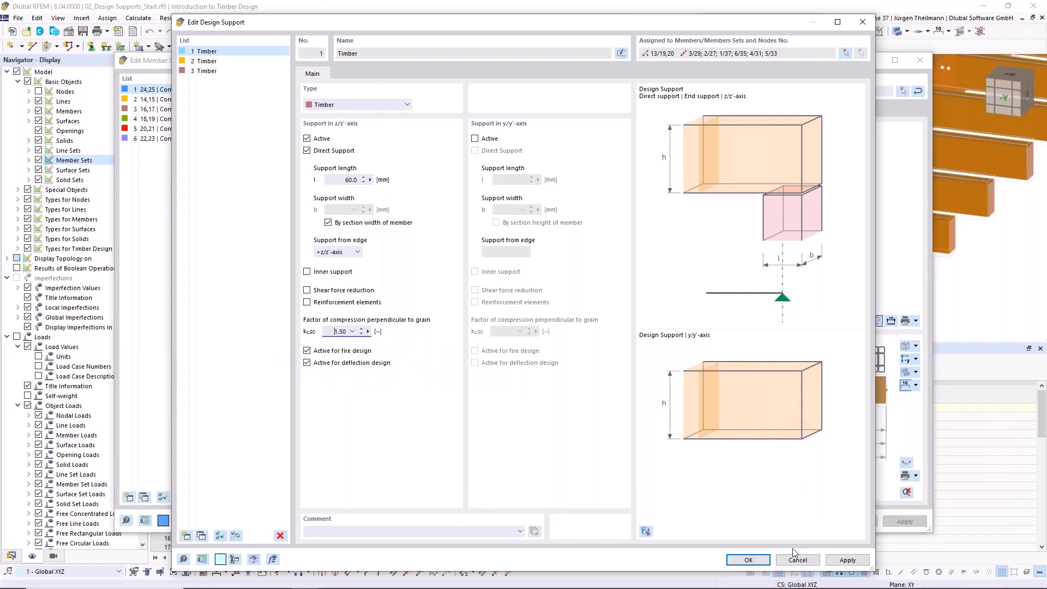
{"action": "left_click", "coordinate": [748, 559]}
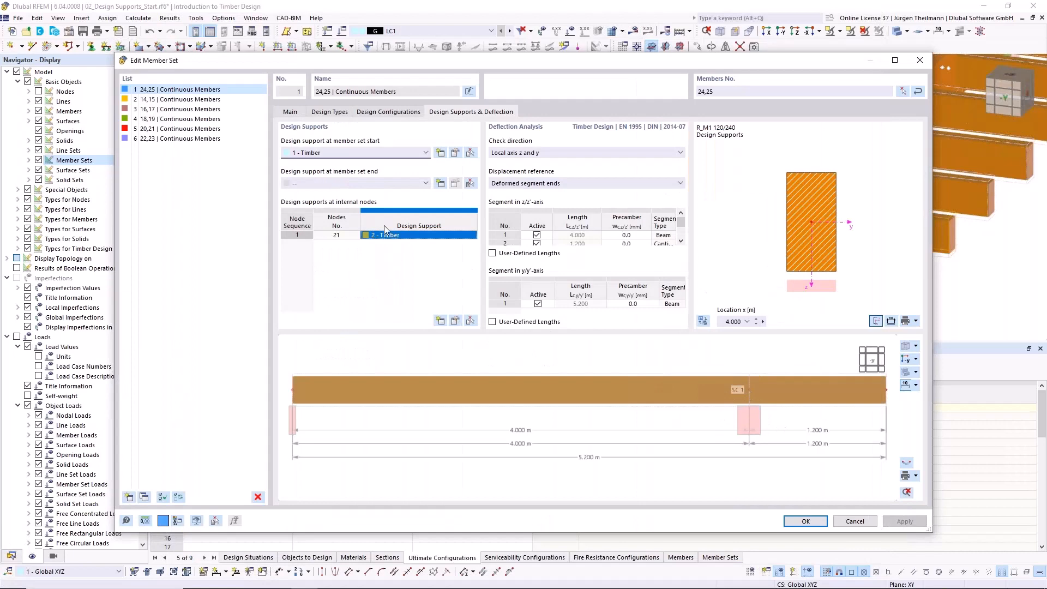
Review the settings of the design support at internal node 21 and leave it without changes.
{"action": "left_click", "coordinate": [411, 235]}
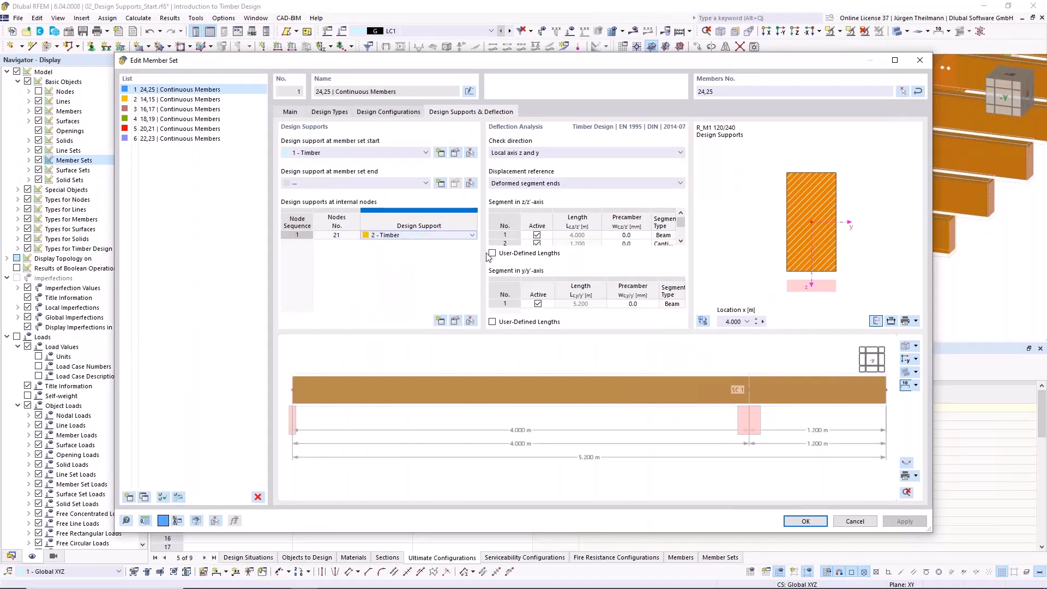
{"action": "left_click", "coordinate": [454, 320]}
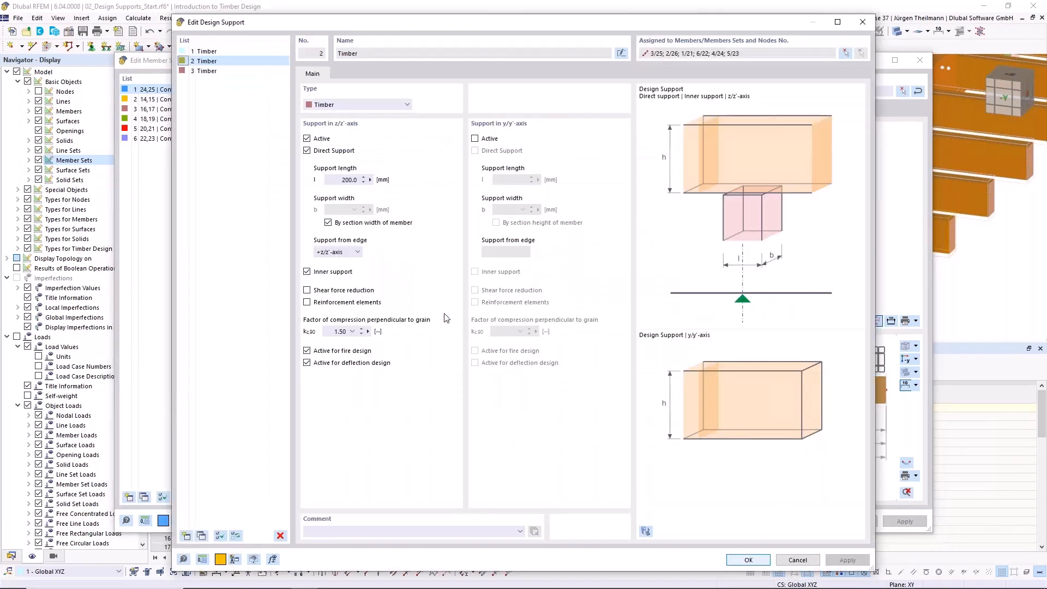
{"action": "left_click", "coordinate": [798, 560]}
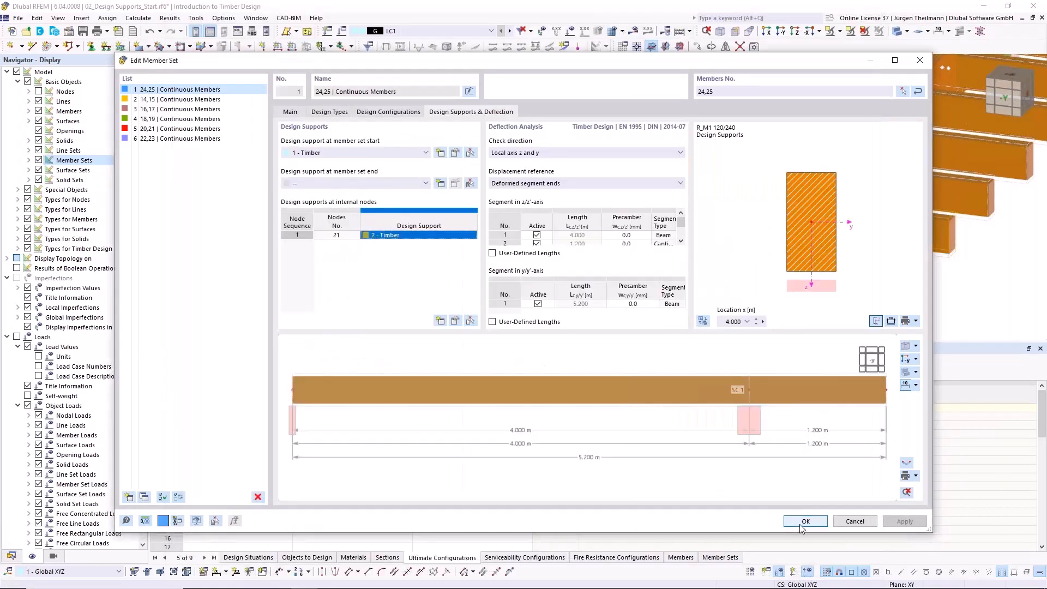
Accept the member set settings and display the loads of load case LC1 on the beam model.
{"action": "left_click", "coordinate": [805, 521]}
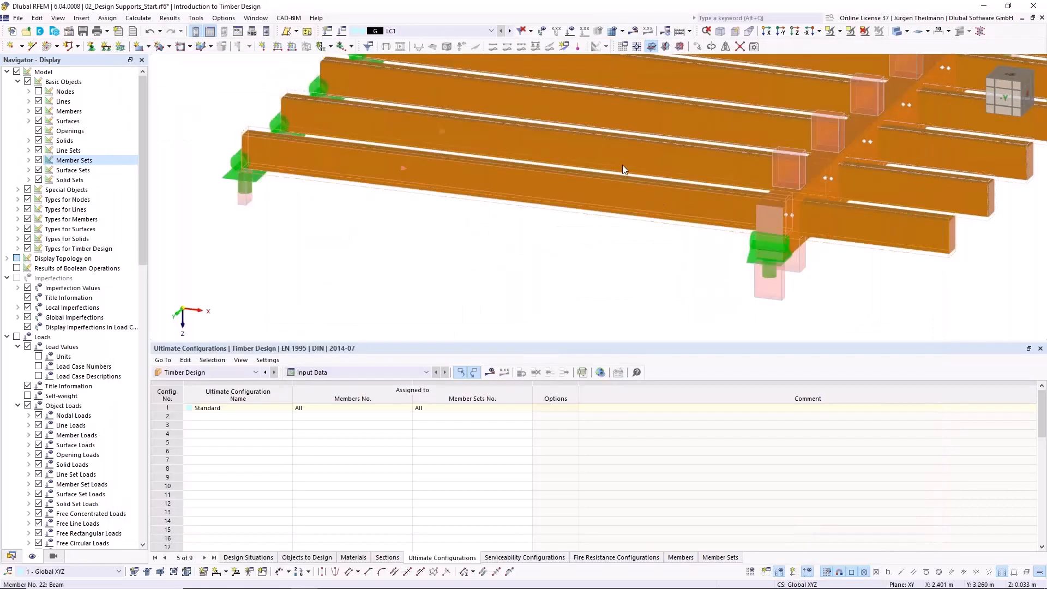
{"action": "scroll", "coordinate": [632, 185], "scroll_direction": "down", "scroll_amount": 1}
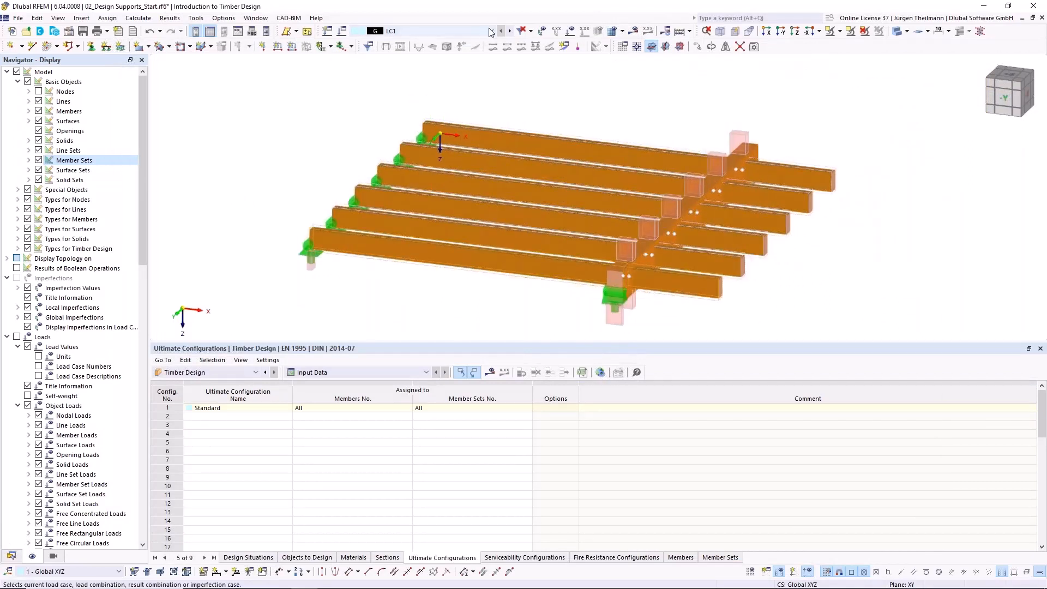
{"action": "left_click", "coordinate": [490, 31]}
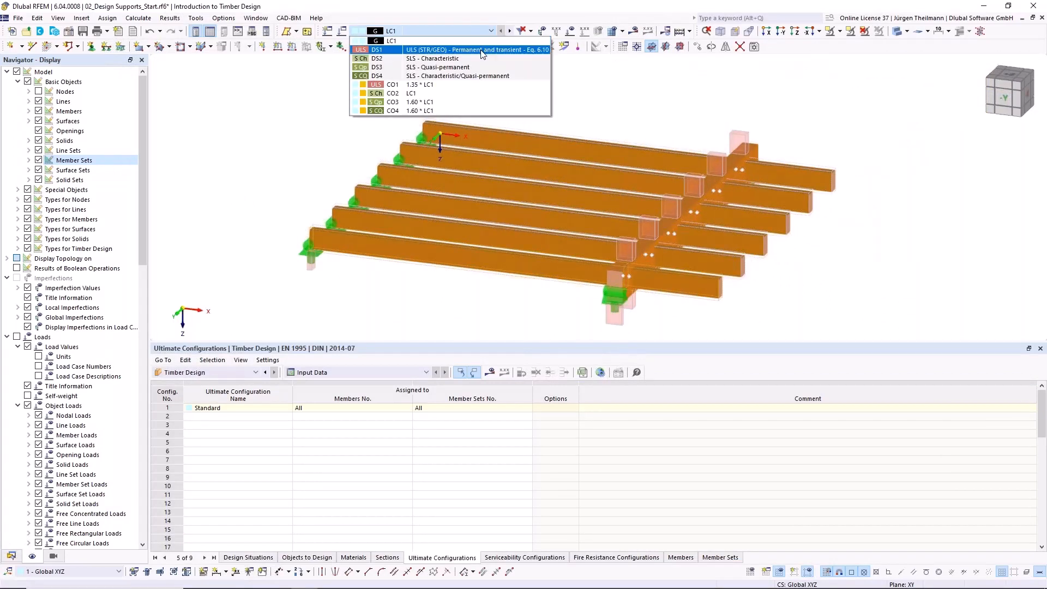
{"action": "left_click", "coordinate": [482, 51]}
{"action": "left_click", "coordinate": [487, 30]}
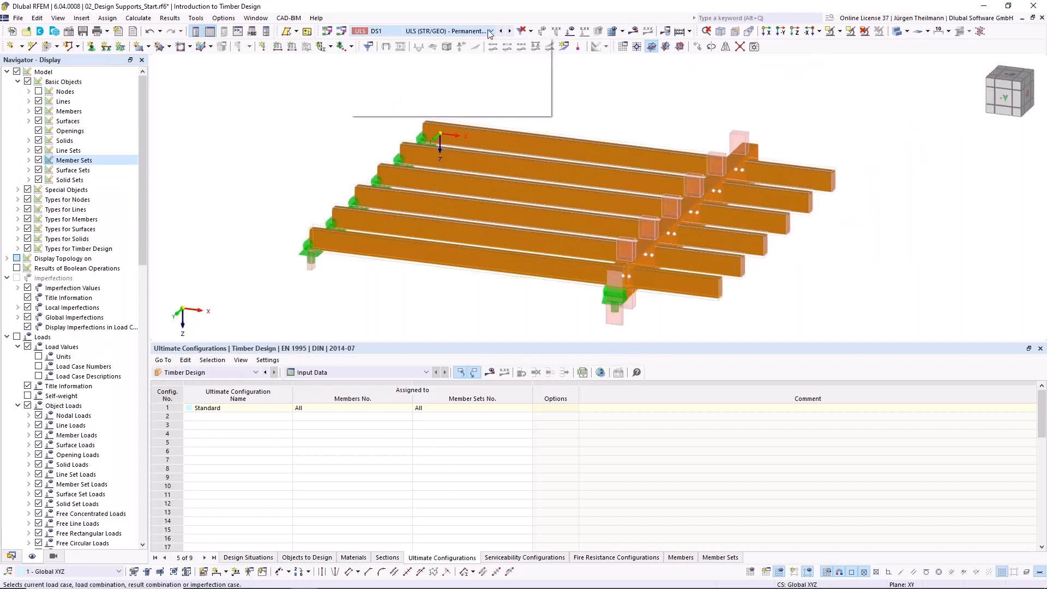
{"action": "left_click", "coordinate": [488, 40]}
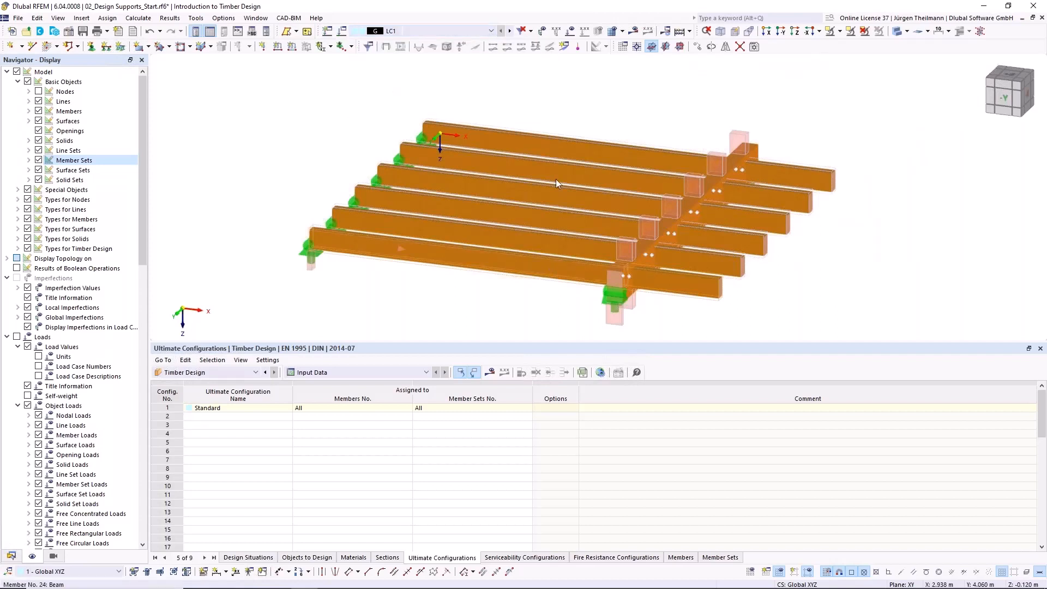
{"action": "left_click", "coordinate": [571, 31]}
{"action": "scroll", "coordinate": [548, 162], "scroll_direction": "down", "scroll_amount": 3}
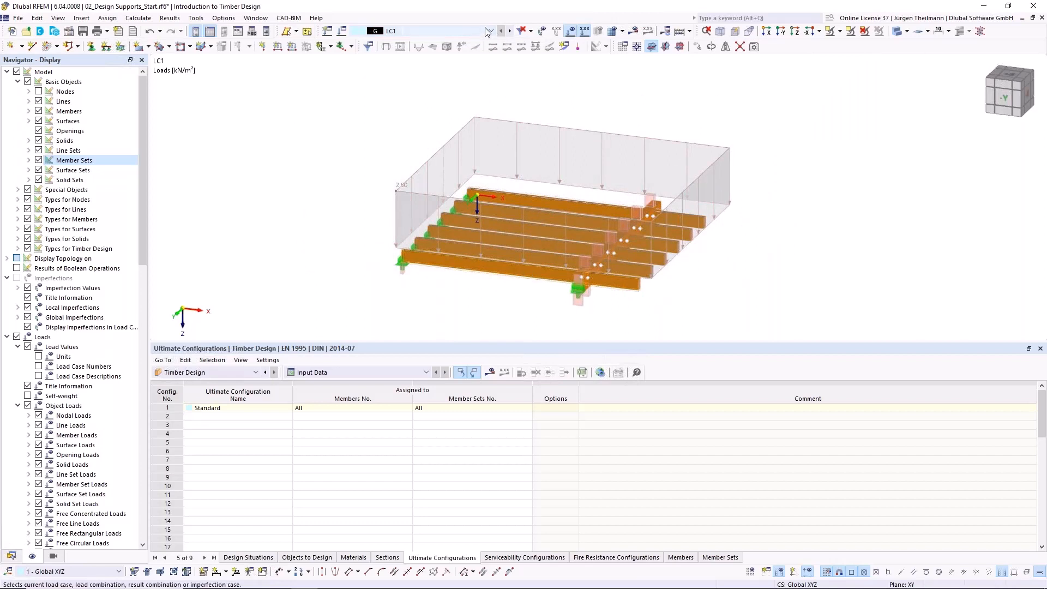
Run the Timber Design calculation and list the design ratios on members.
{"action": "left_click", "coordinate": [690, 31]}
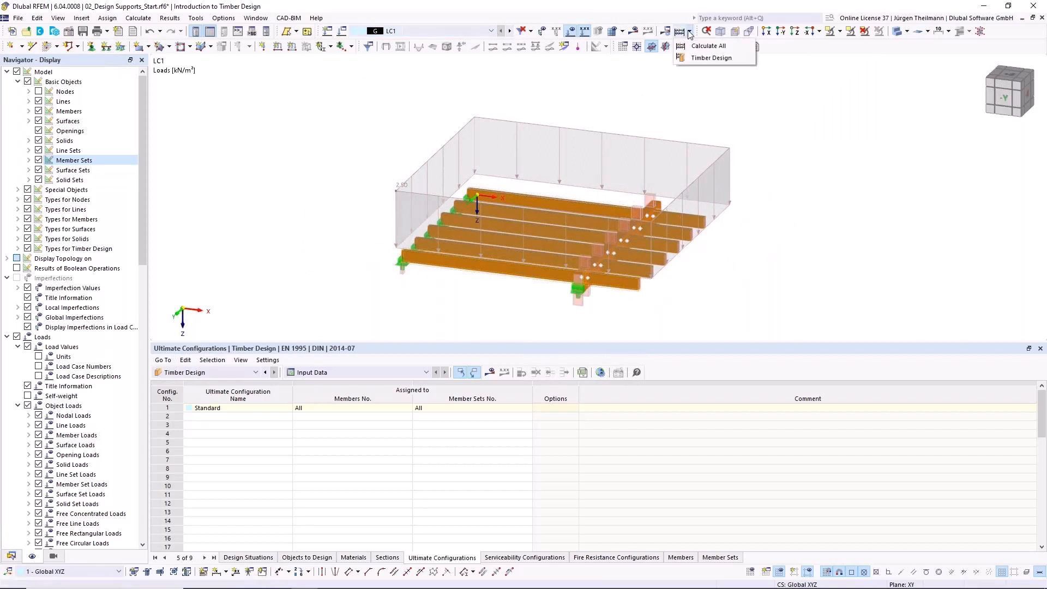
{"action": "left_click", "coordinate": [710, 58]}
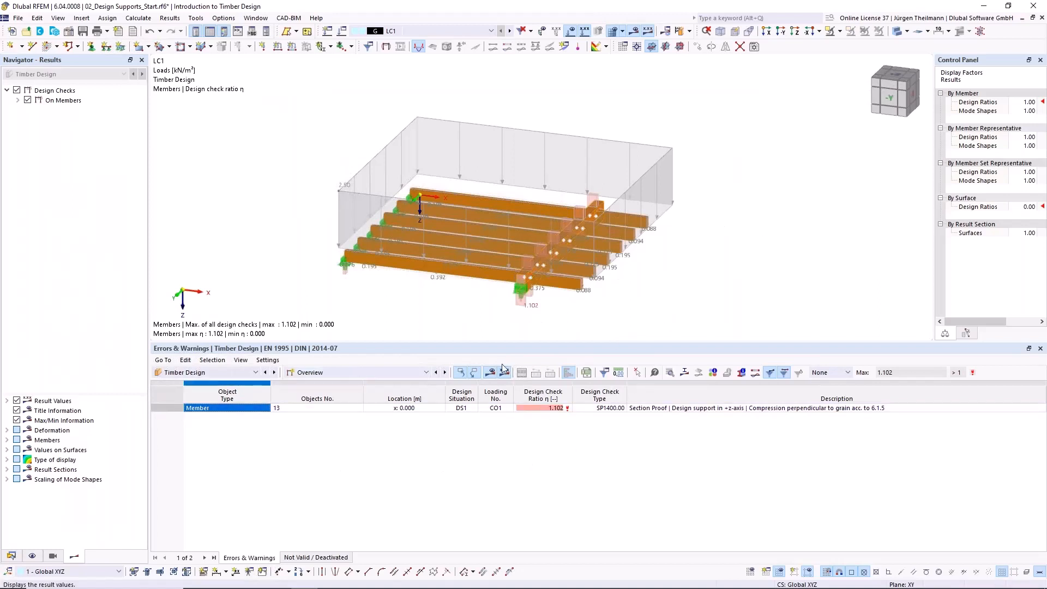
{"action": "left_click", "coordinate": [420, 373]}
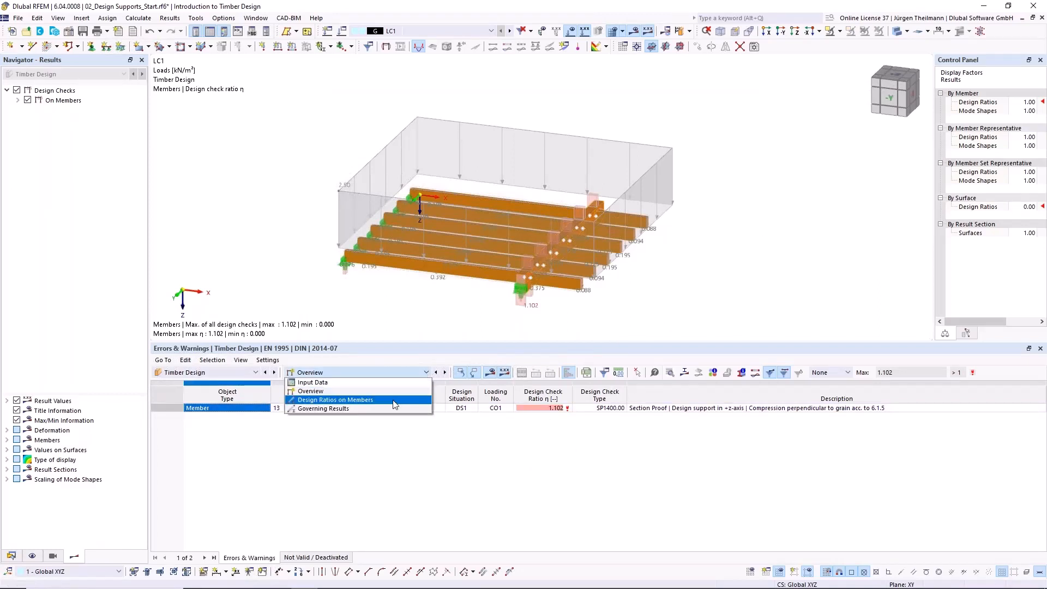
{"action": "left_click", "coordinate": [395, 401]}
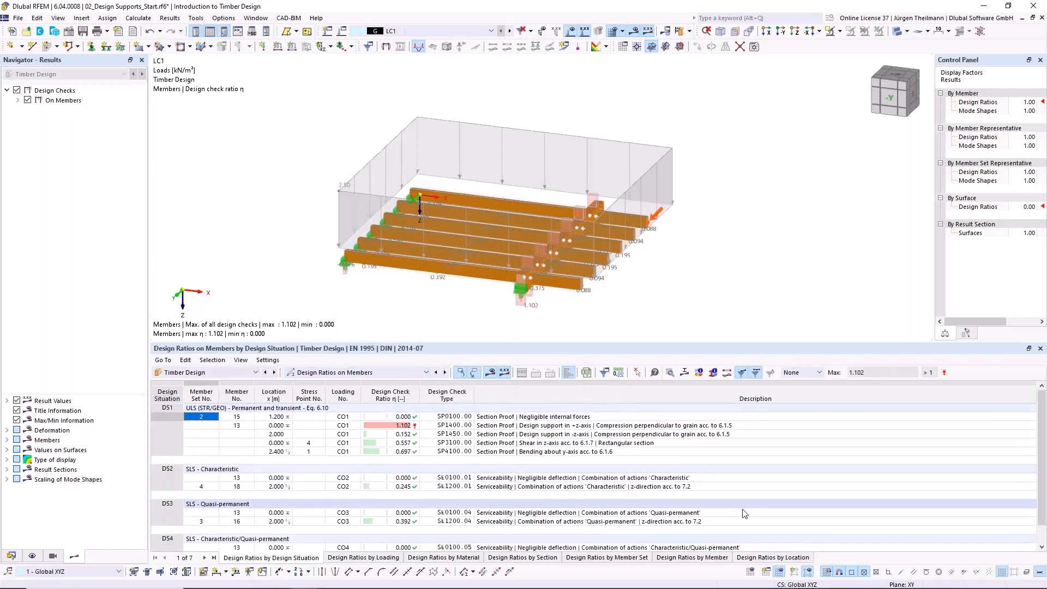
List the design ratios by member set and examine member 24's check details for compression perpendicular to grain at its +z-axis design support.
{"action": "left_click", "coordinate": [639, 558]}
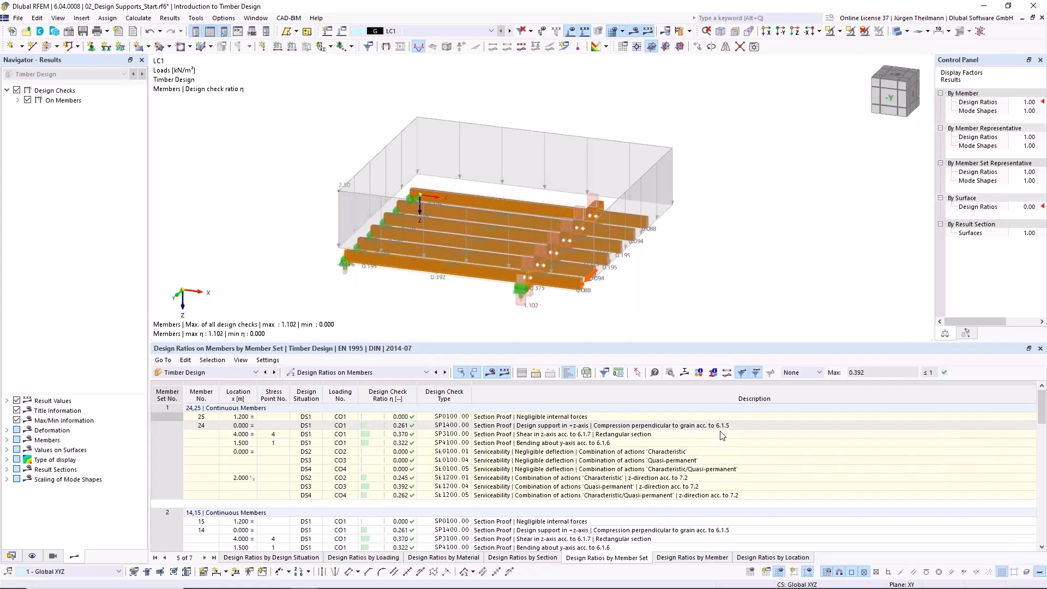
{"action": "left_click", "coordinate": [647, 428]}
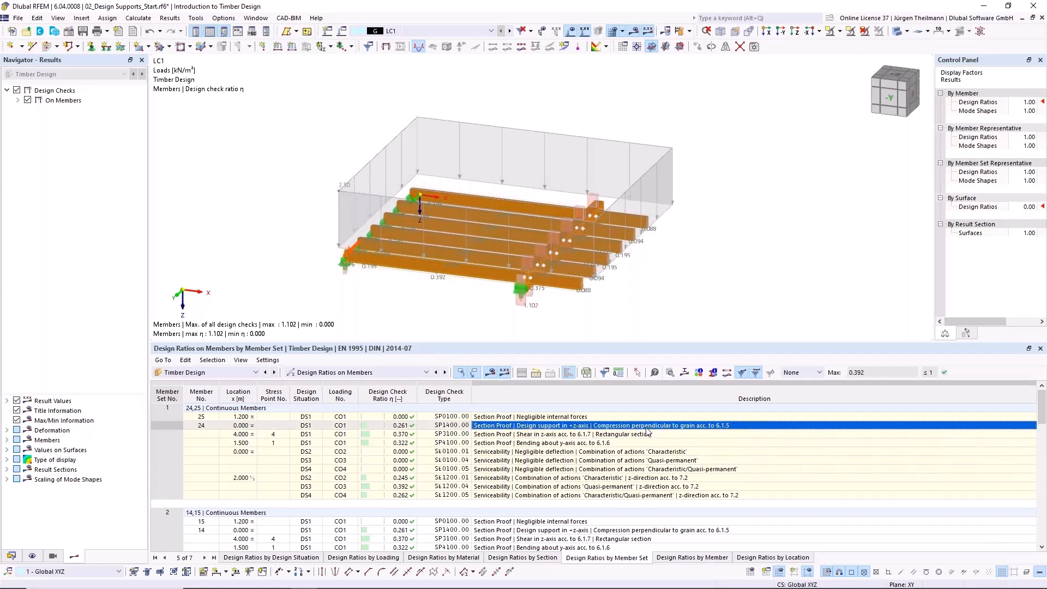
{"action": "double_click", "coordinate": [647, 431]}
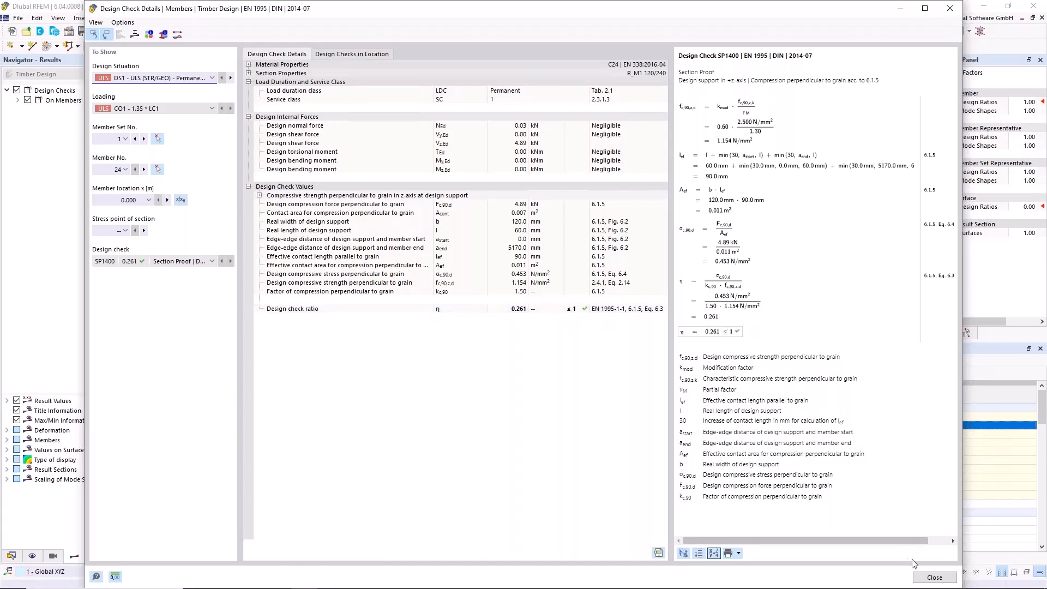
{"action": "left_click", "coordinate": [935, 577]}
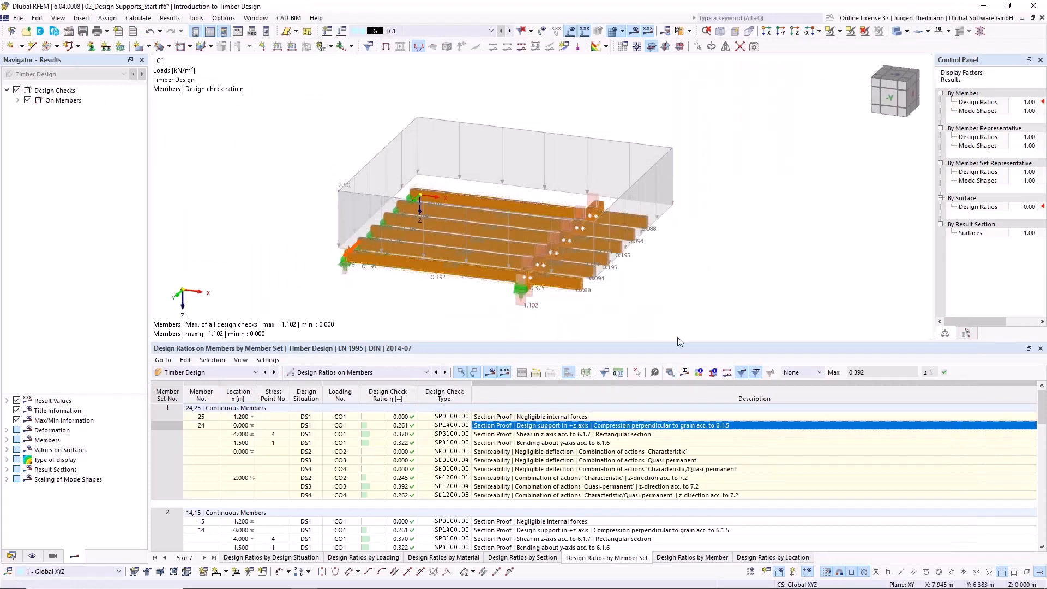
Enlarge the results table and review the design ratios of all the continuous member sets.
{"action": "left_click_drag", "start_coordinate": [675, 342], "coordinate": [675, 308]}
{"action": "scroll", "coordinate": [500, 480], "scroll_direction": "down", "scroll_amount": 5}
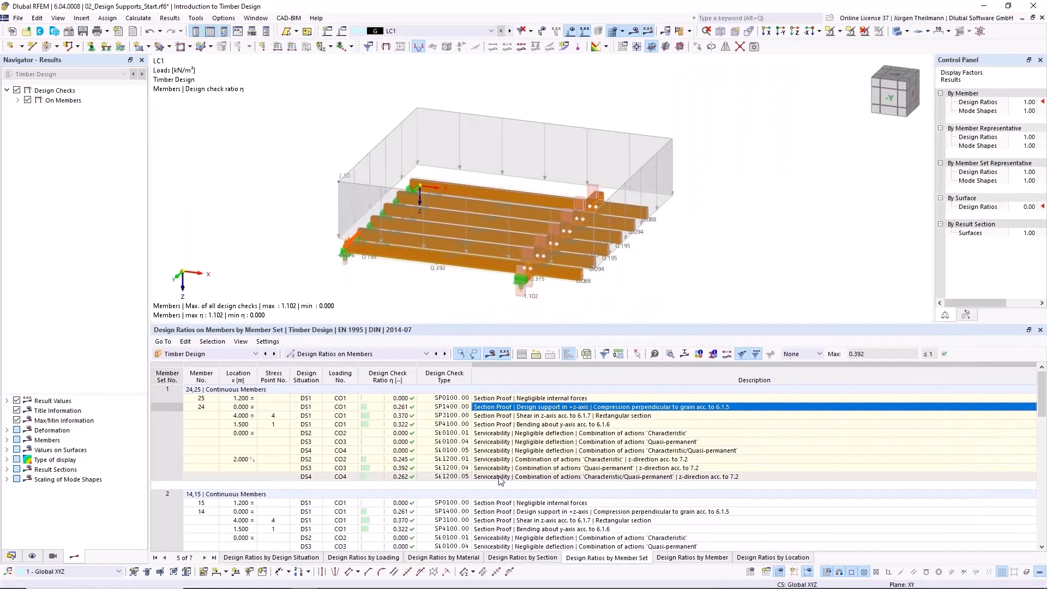
{"action": "scroll", "coordinate": [500, 479], "scroll_direction": "down", "scroll_amount": 12}
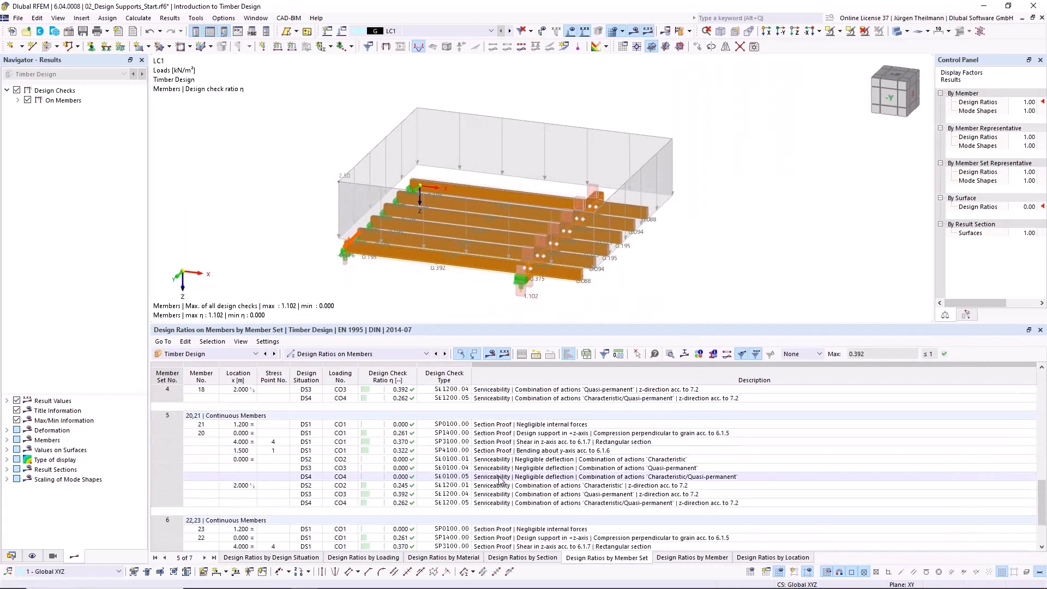
{"action": "scroll", "coordinate": [500, 480], "scroll_direction": "up", "scroll_amount": 15}
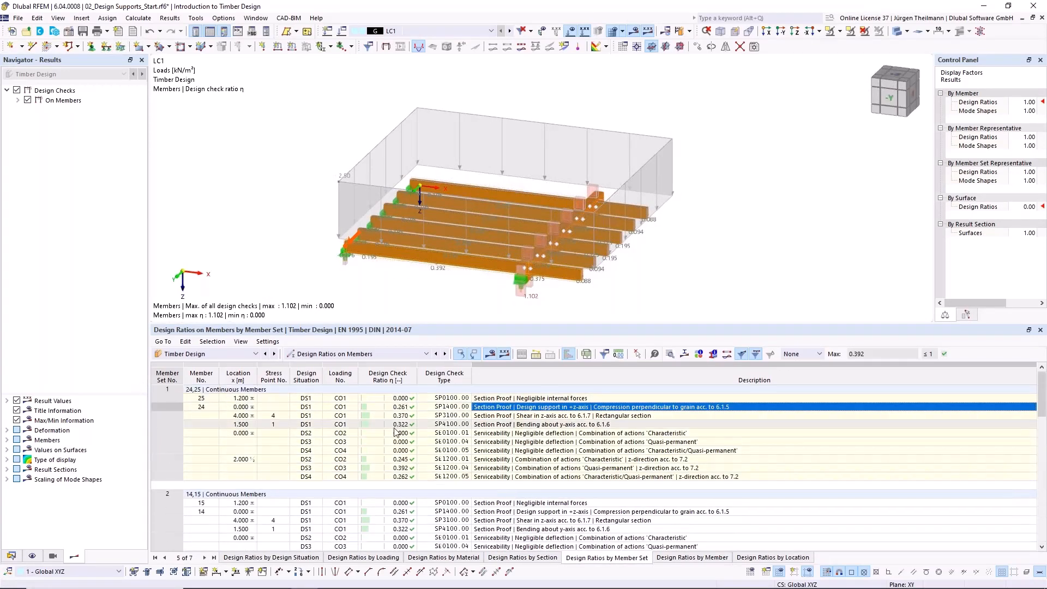
List the ratios by design situation and examine member 13's check details for compression perpendicular to grain at its +z-axis design support.
{"action": "left_click", "coordinate": [252, 557]}
{"action": "left_click", "coordinate": [556, 407]}
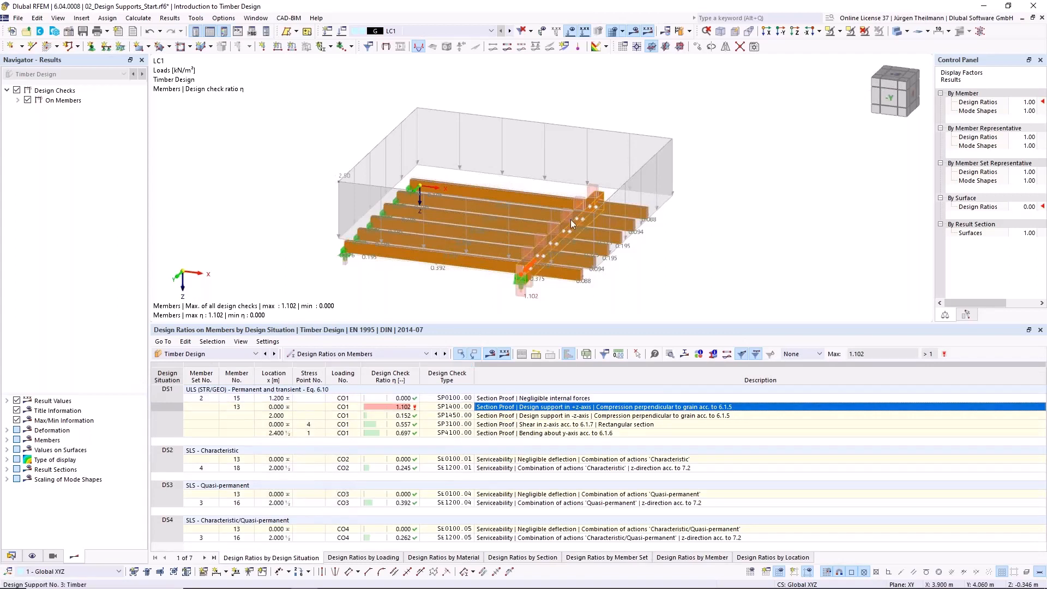
{"action": "scroll", "coordinate": [526, 281], "scroll_direction": "up", "scroll_amount": 1}
{"action": "scroll", "coordinate": [526, 280], "scroll_direction": "up", "scroll_amount": 1}
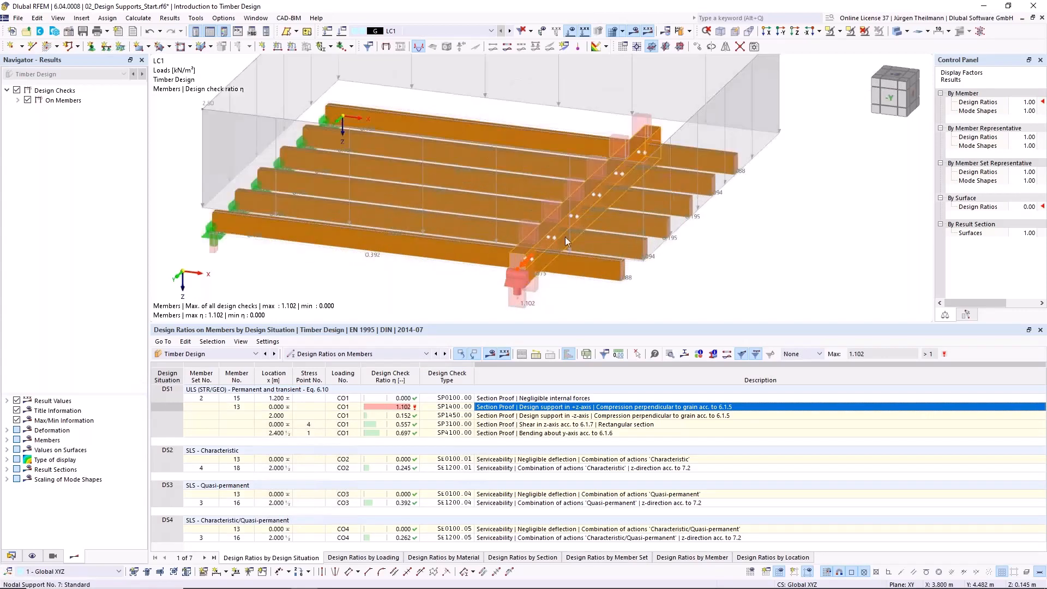
{"action": "double_click", "coordinate": [620, 410]}
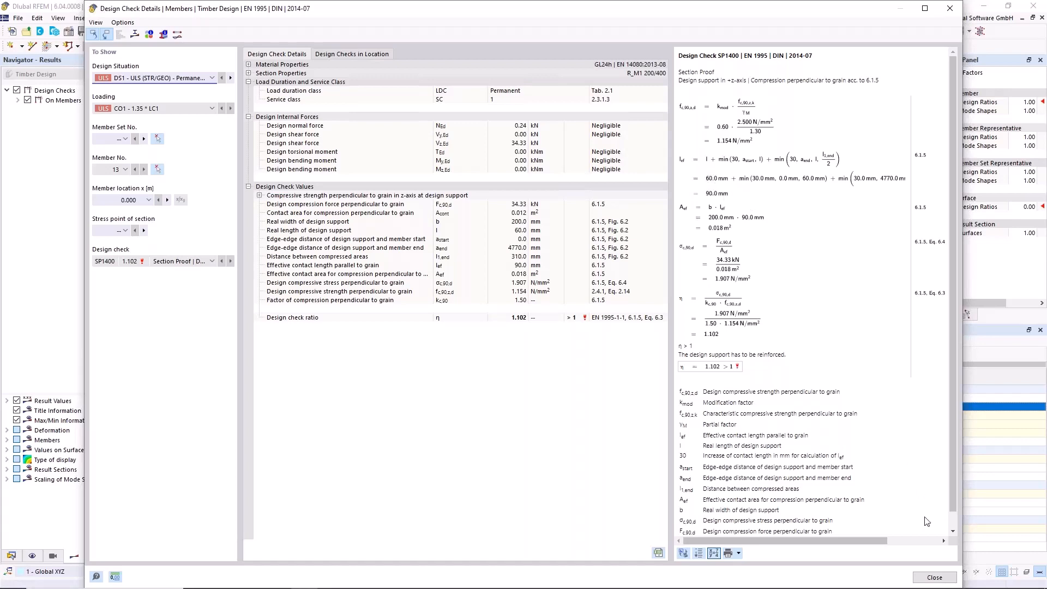
{"action": "left_click", "coordinate": [933, 577]}
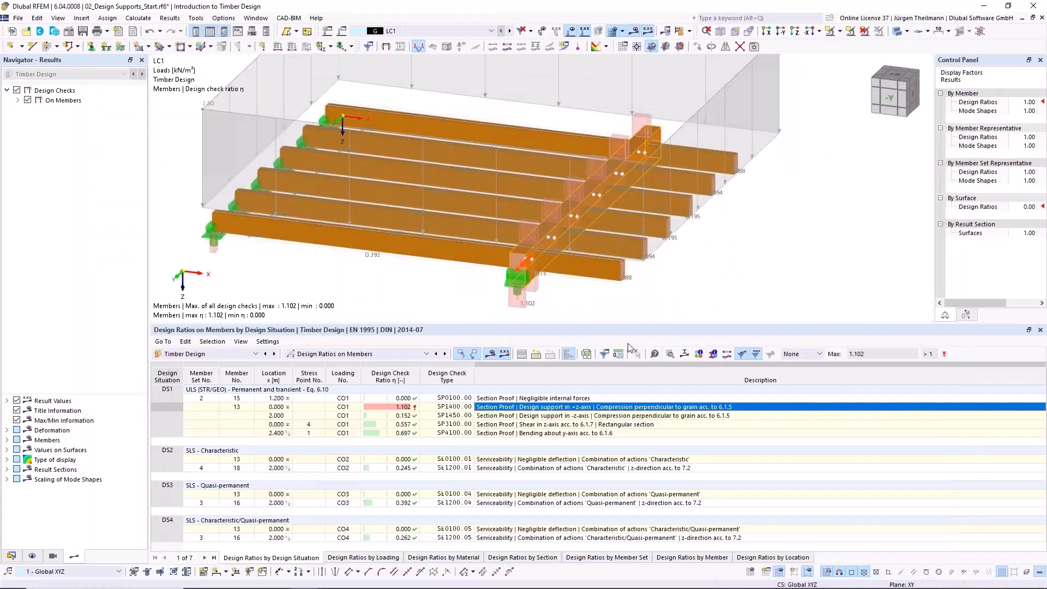
Set the z/z'-axis support length of design support 1 to 80 mm and accept deleting the Timber Design results.
{"action": "left_click", "coordinate": [10, 556]}
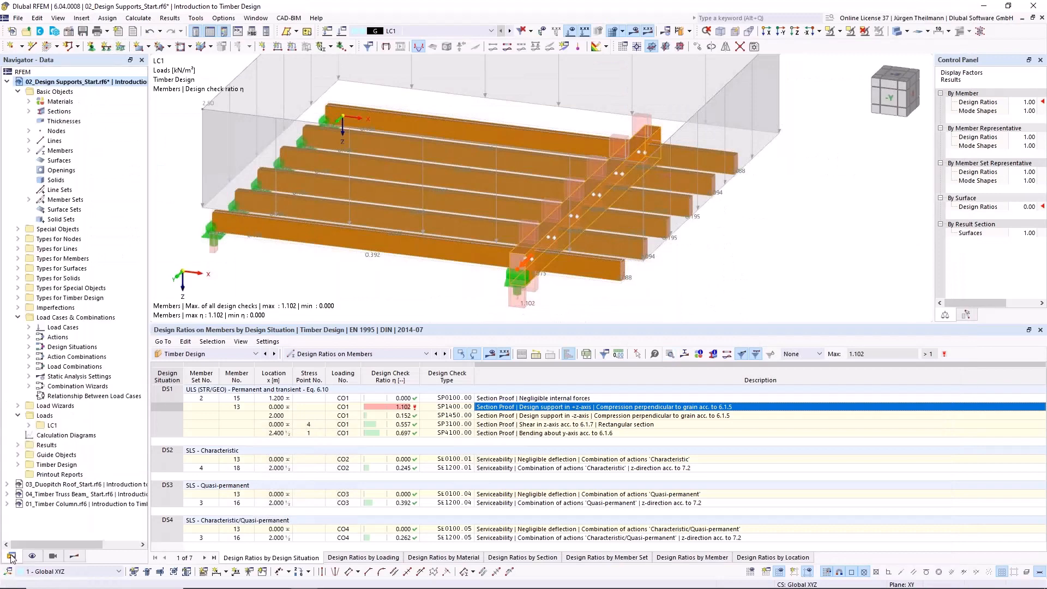
{"action": "left_click", "coordinate": [18, 298]}
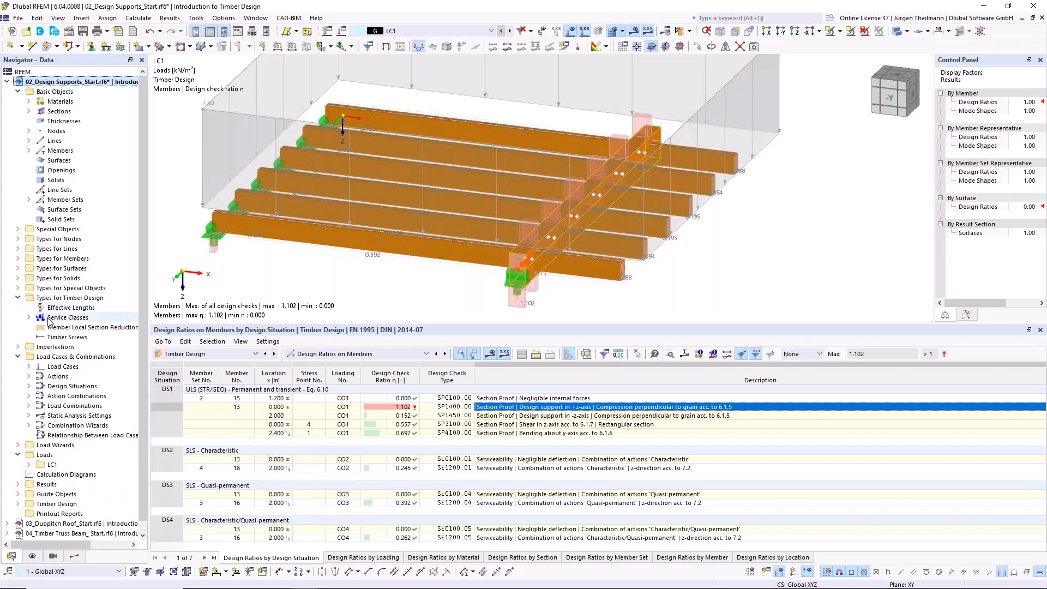
{"action": "left_click", "coordinate": [18, 298]}
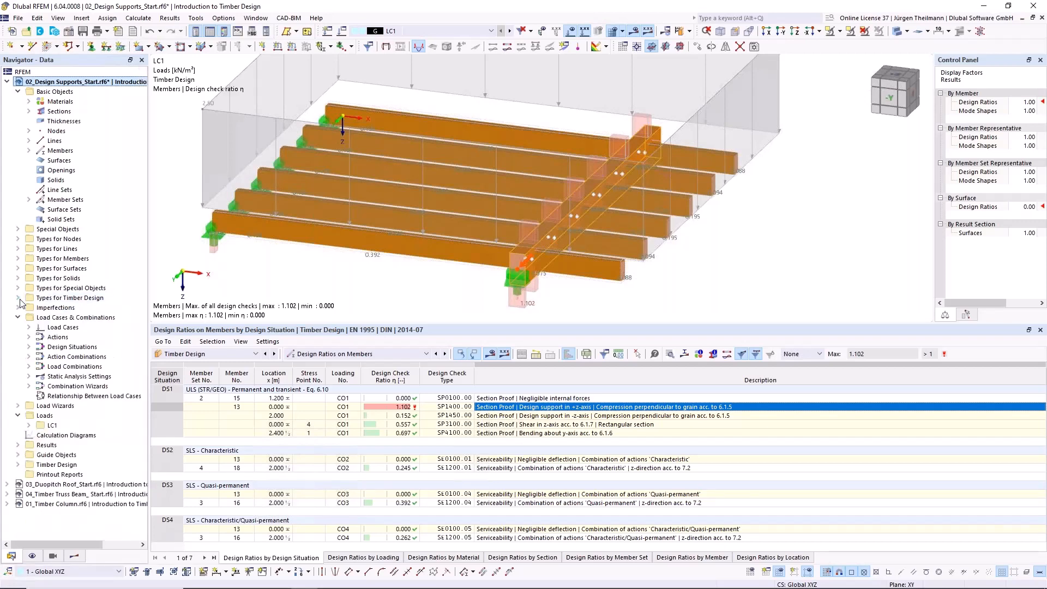
{"action": "left_click", "coordinate": [18, 258]}
{"action": "left_click", "coordinate": [28, 346]}
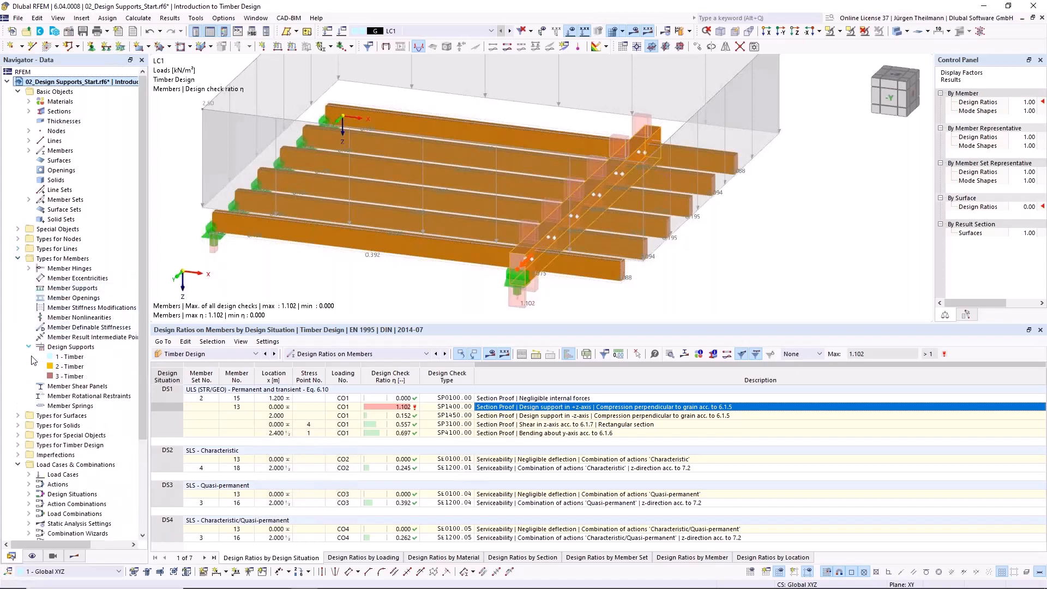
{"action": "left_click", "coordinate": [51, 358]}
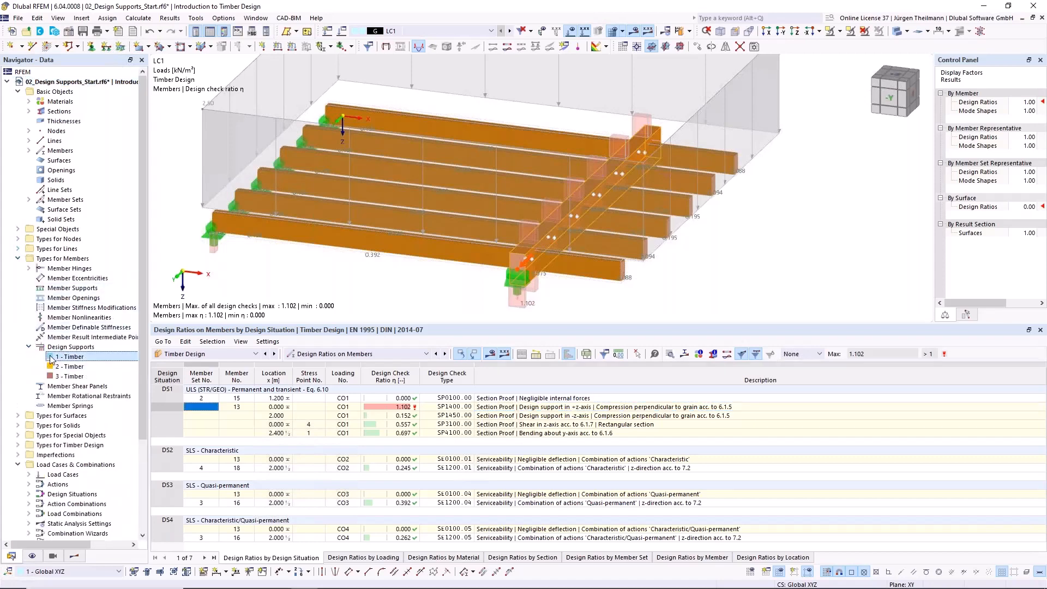
{"action": "double_click", "coordinate": [52, 357]}
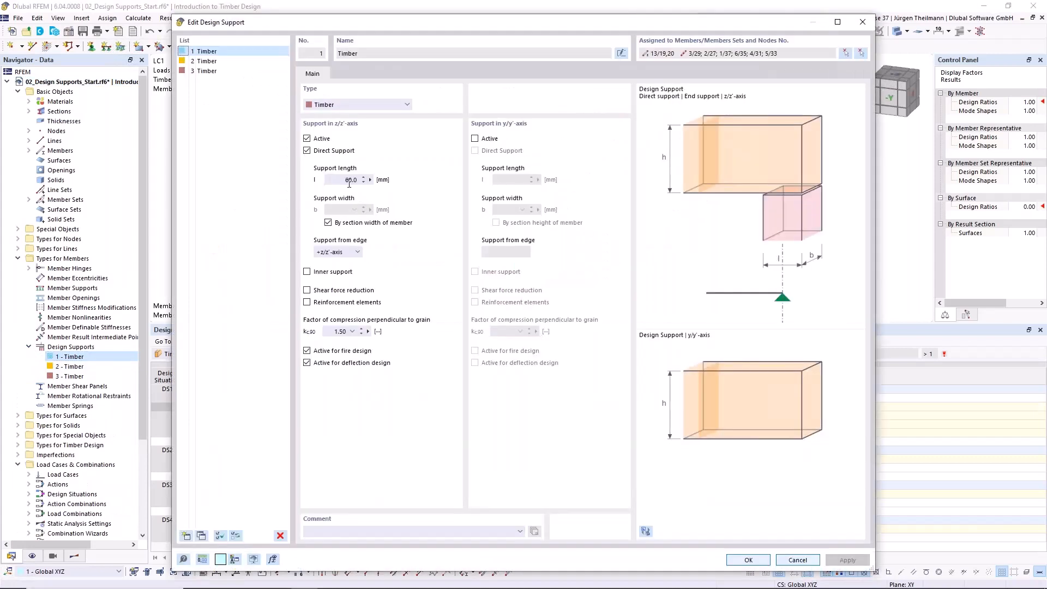
{"action": "left_click_drag", "start_coordinate": [345, 181], "coordinate": [354, 181]}
{"action": "left_click", "coordinate": [748, 558]}
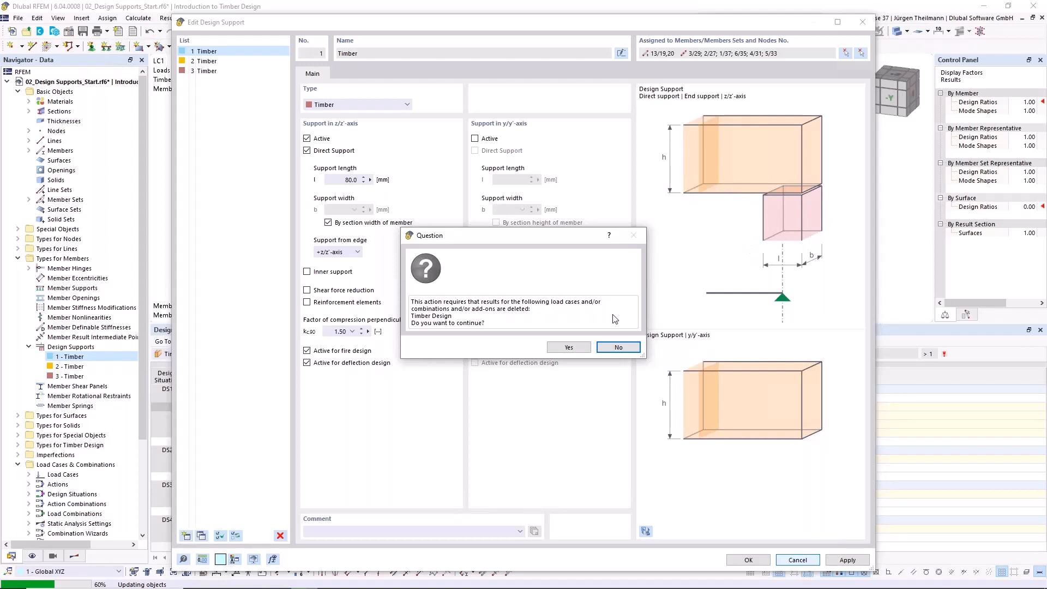
{"action": "left_click", "coordinate": [568, 347]}
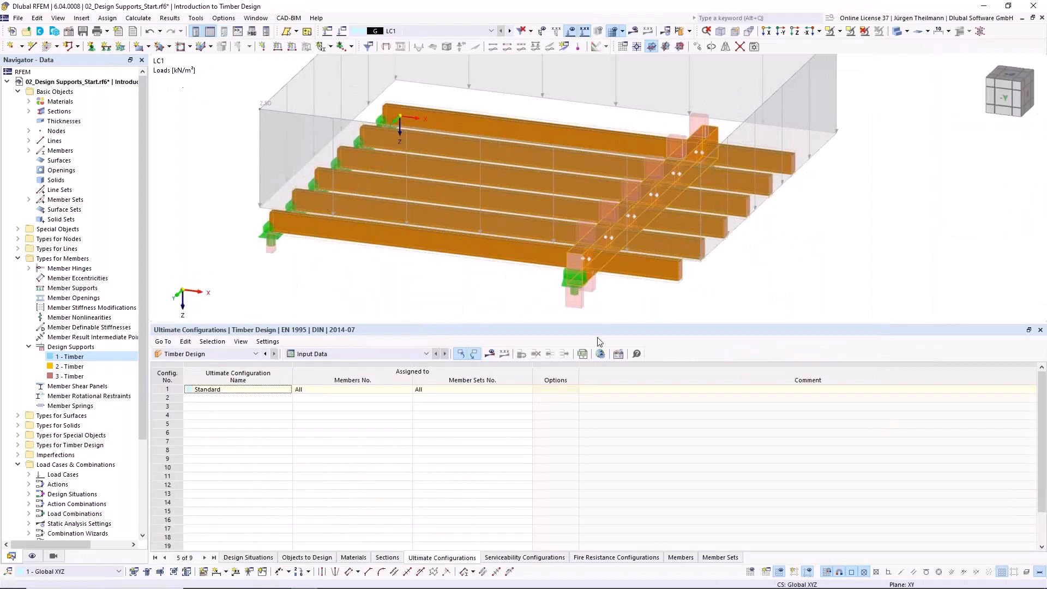
Recalculate the timber design and examine member 13's updated check details for compression perpendicular to grain at its +z-axis design support.
{"action": "left_click", "coordinate": [491, 354]}
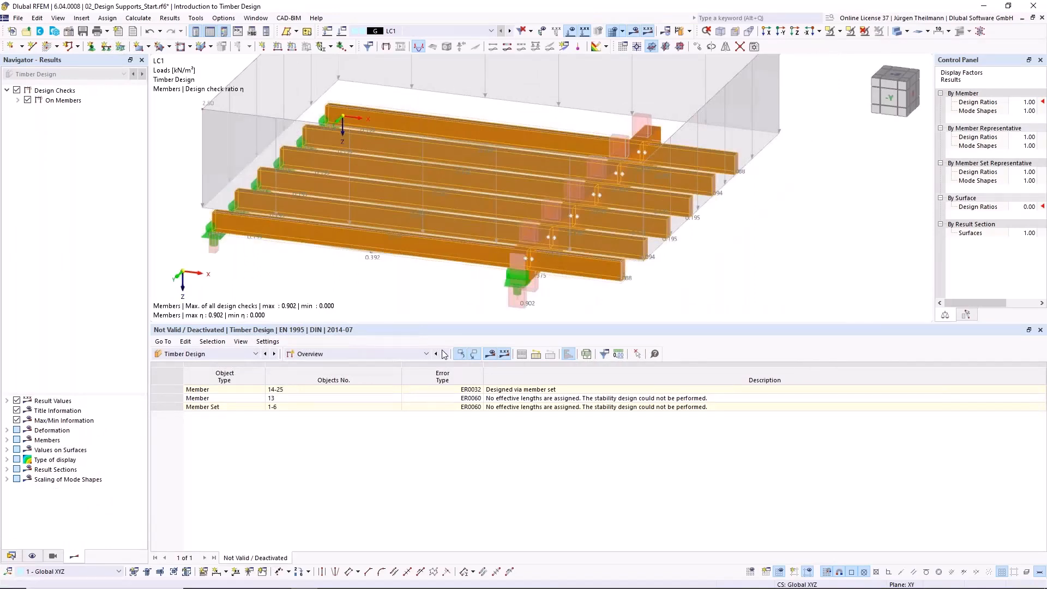
{"action": "left_click", "coordinate": [443, 354]}
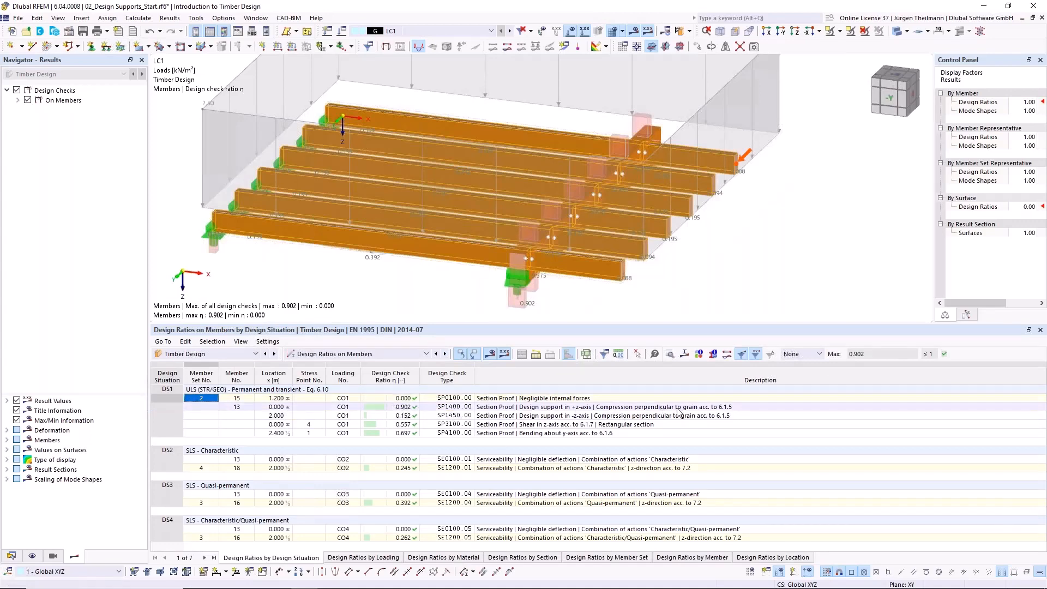
{"action": "left_click", "coordinate": [695, 409]}
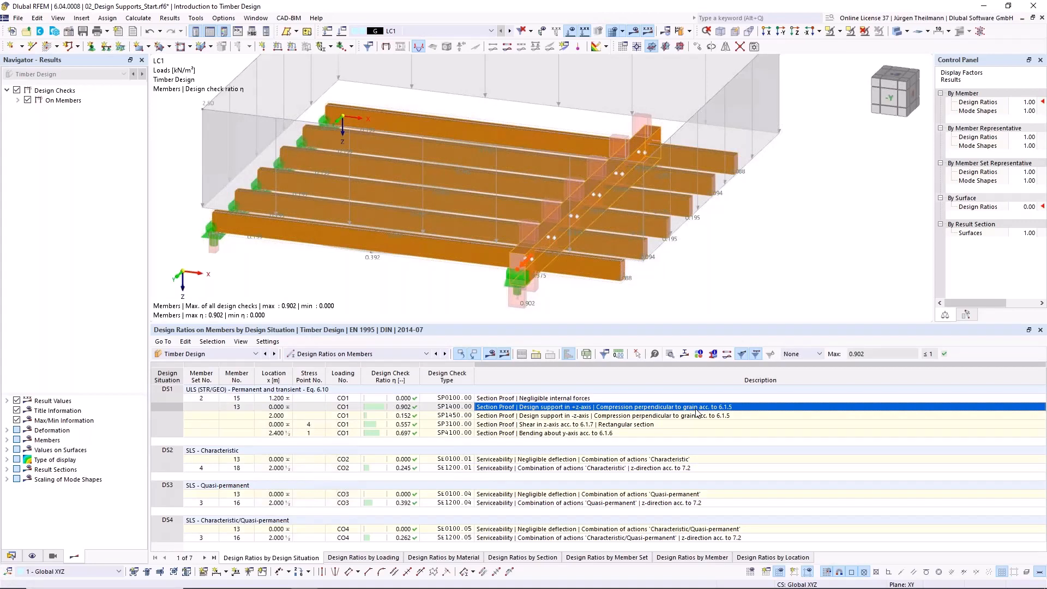
{"action": "double_click", "coordinate": [696, 410]}
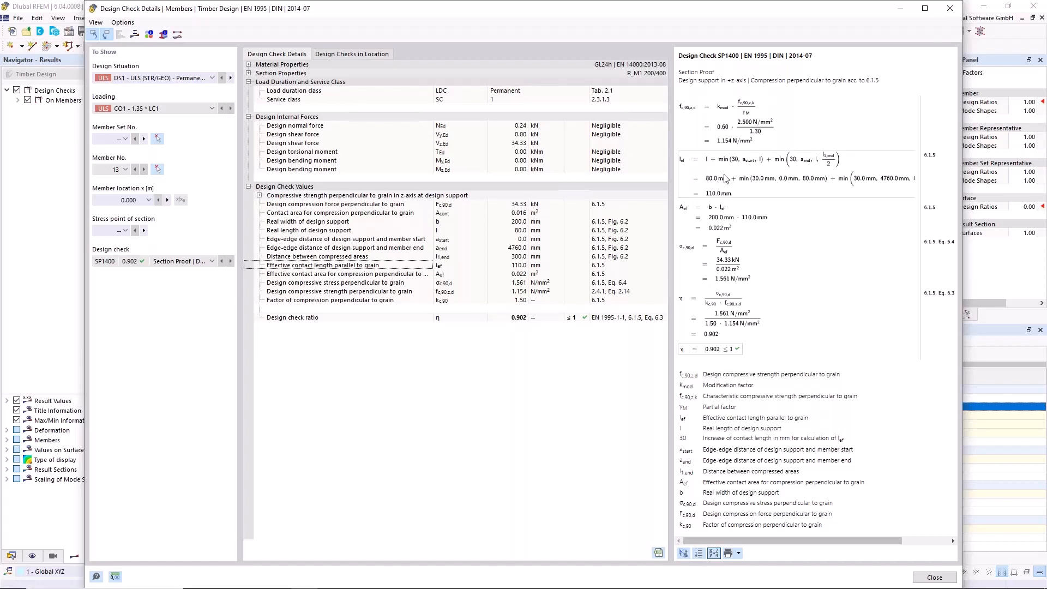
{"action": "left_click", "coordinate": [934, 578]}
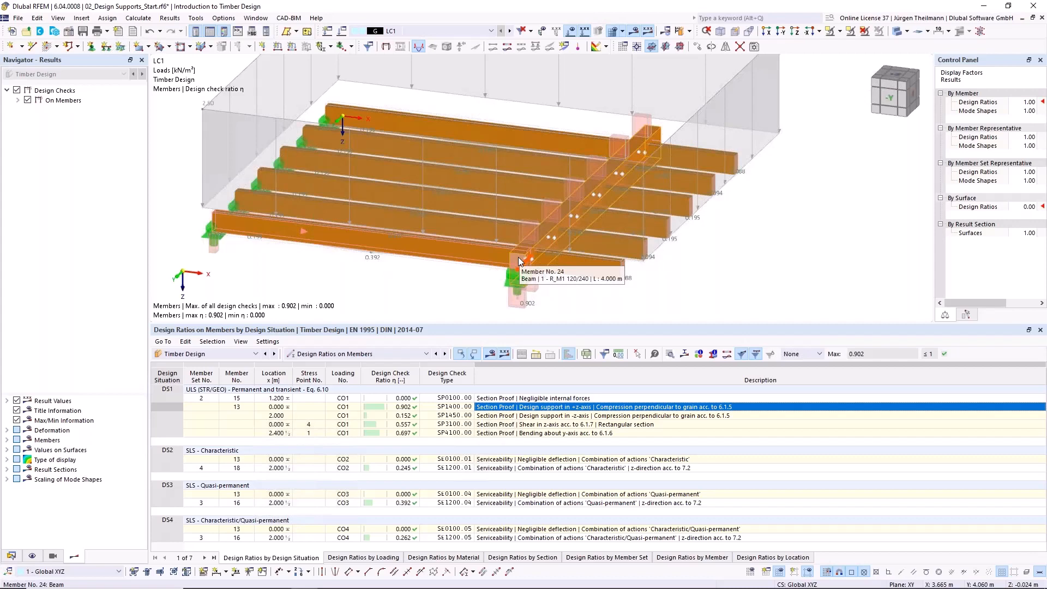
{"action": "middle_click_drag", "start_coordinate": [417, 277], "coordinate": [467, 234]}
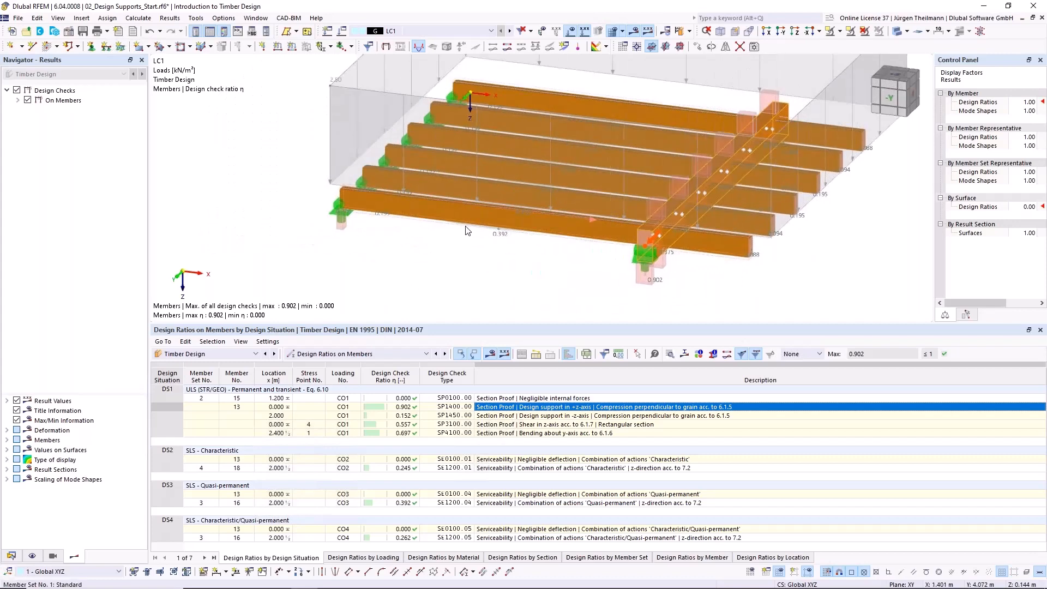
Create a new local section reduction of type Start Notch for continuous member set 1 (members 24,25).
{"action": "scroll", "coordinate": [466, 232], "scroll_direction": "up", "scroll_amount": 3}
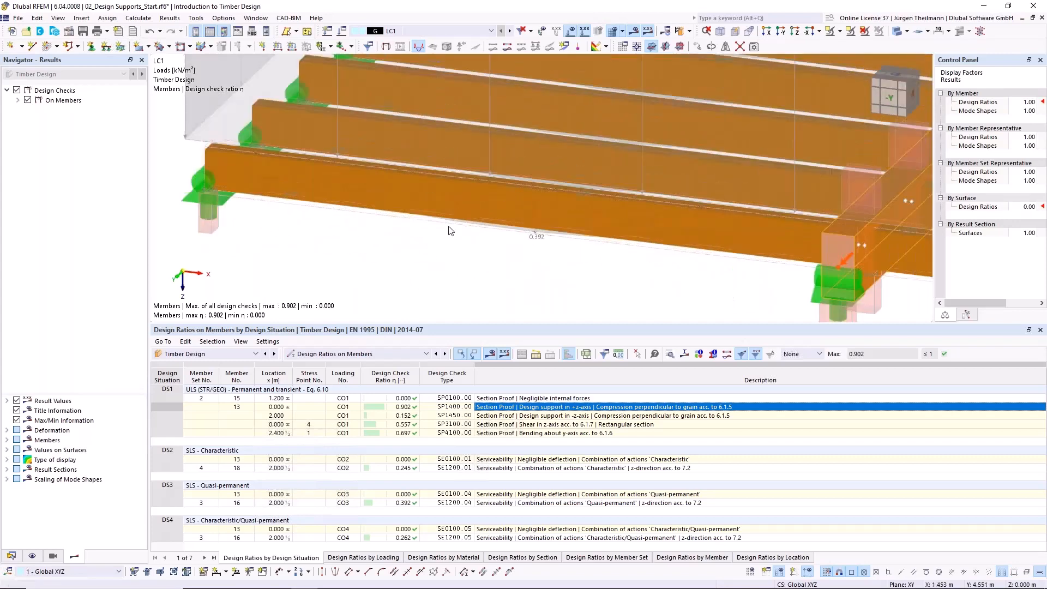
{"action": "double_click", "coordinate": [450, 228]}
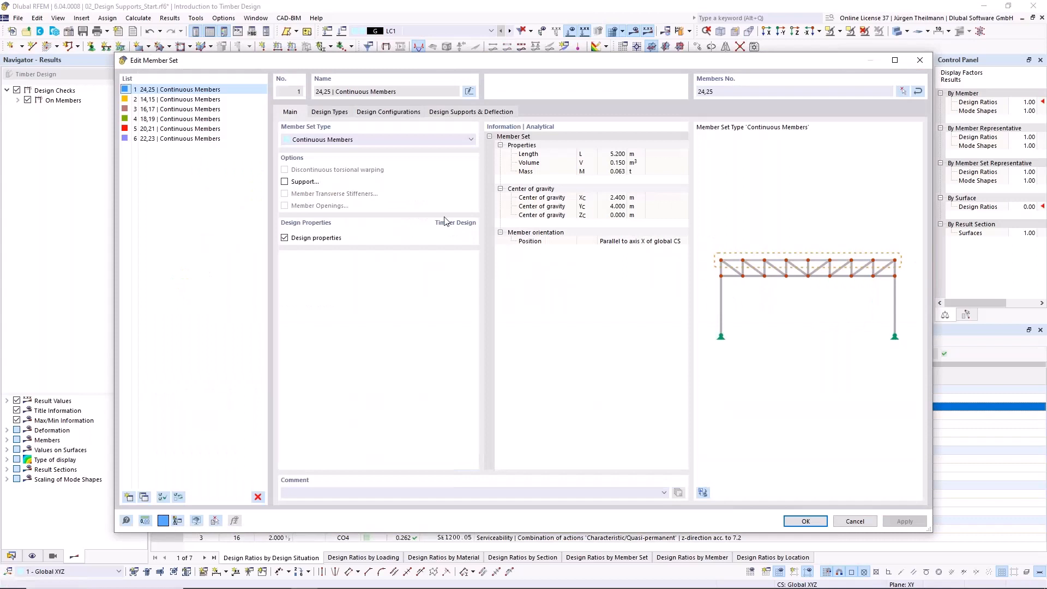
{"action": "left_click", "coordinate": [329, 112]}
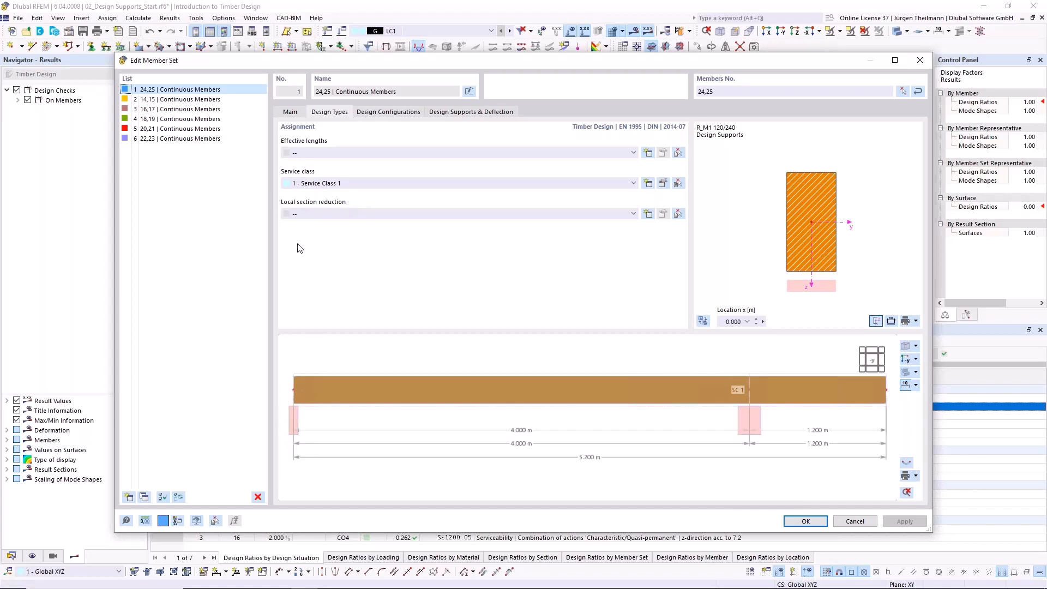
{"action": "left_click", "coordinate": [634, 214]}
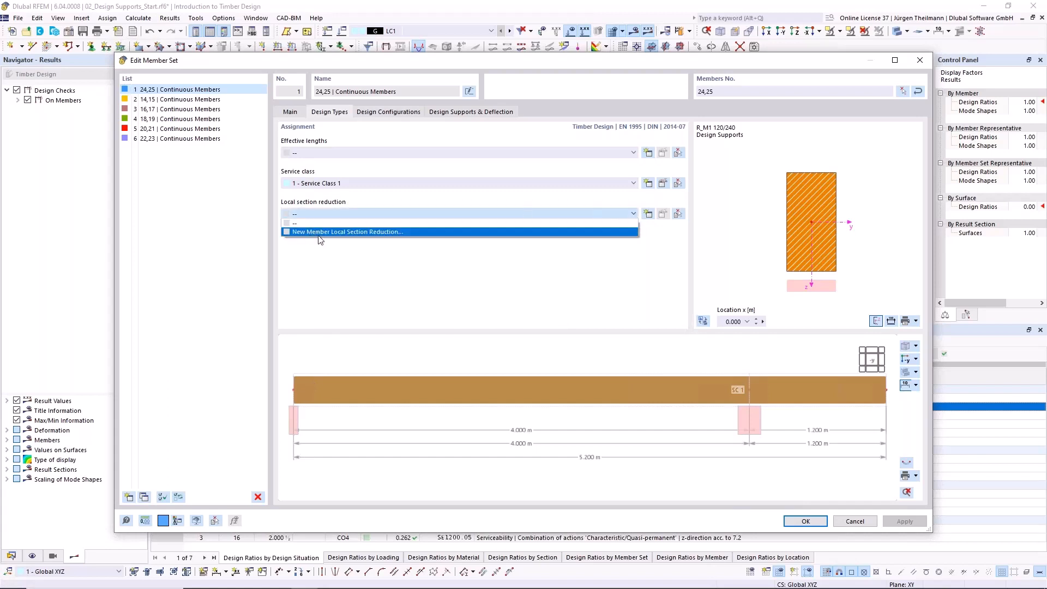
{"action": "left_click", "coordinate": [369, 232]}
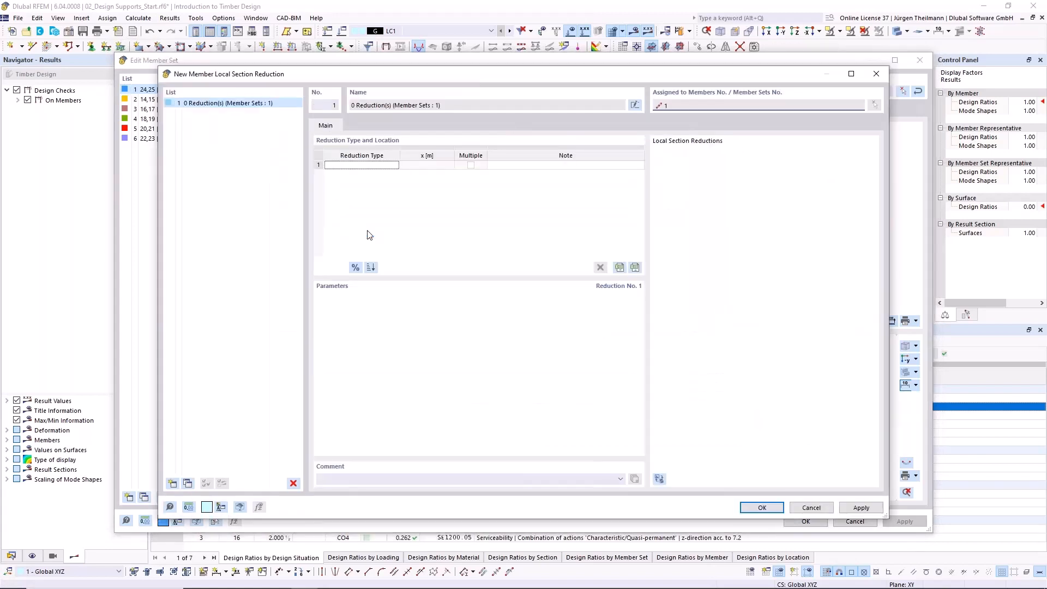
{"action": "left_click", "coordinate": [391, 165]}
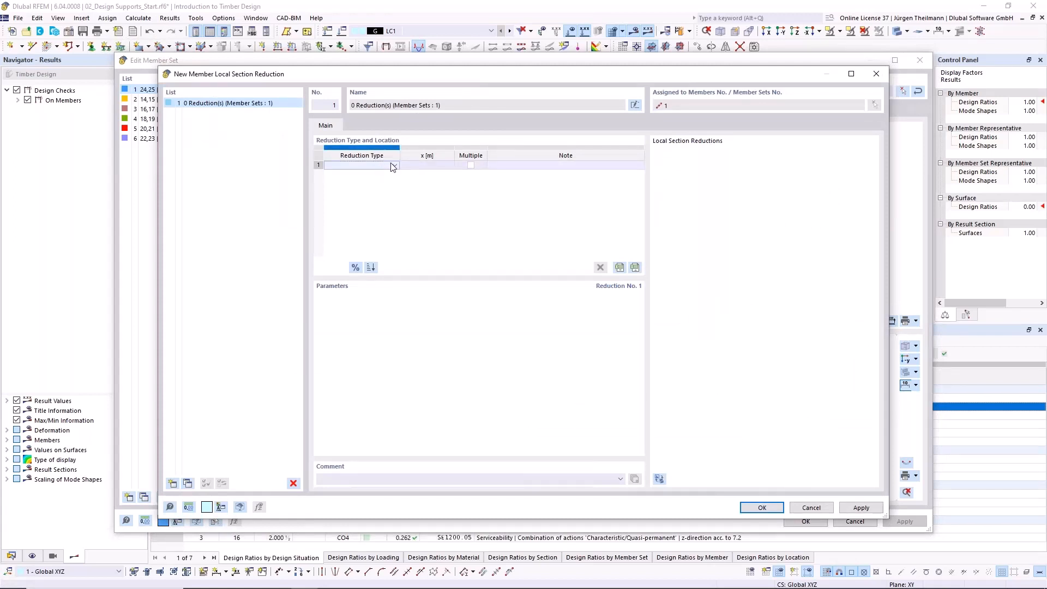
{"action": "left_click", "coordinate": [395, 166]}
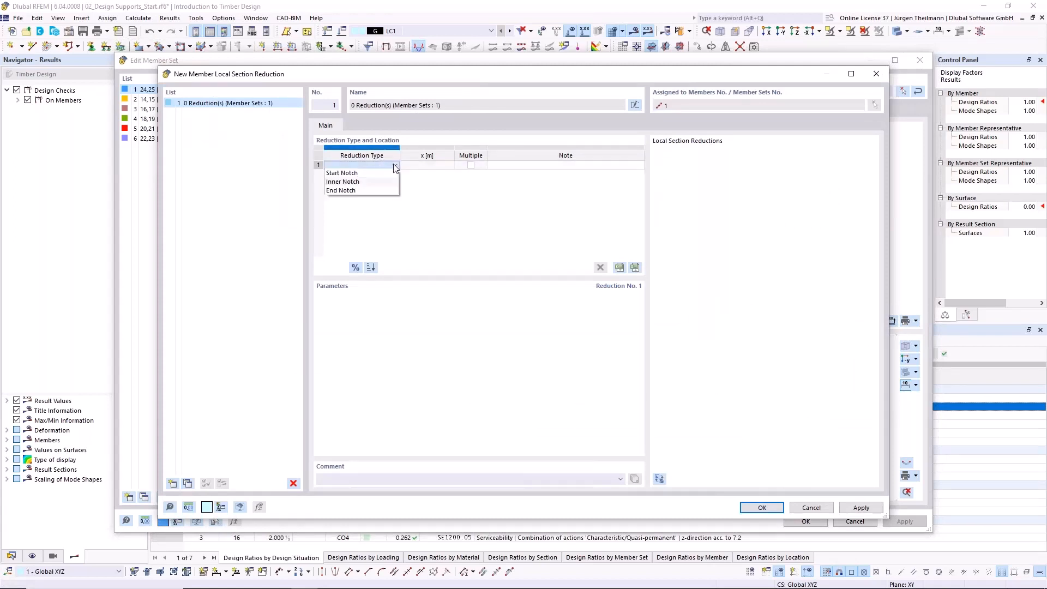
{"action": "left_click", "coordinate": [362, 174]}
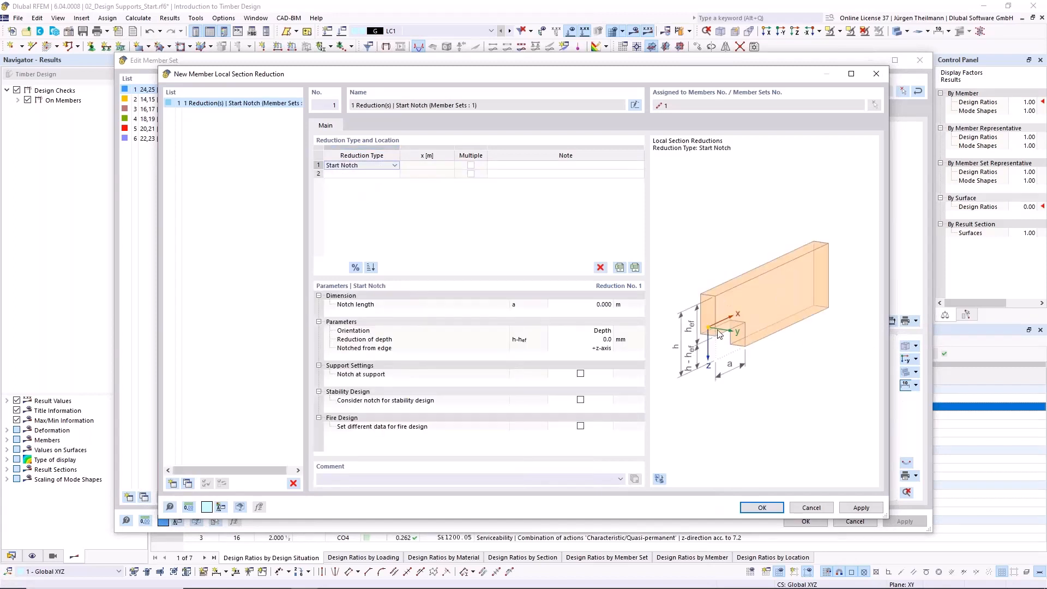
Set the start notch's length to 0.040 m and its reduction of depth to 100 mm.
{"action": "left_click", "coordinate": [588, 303]}
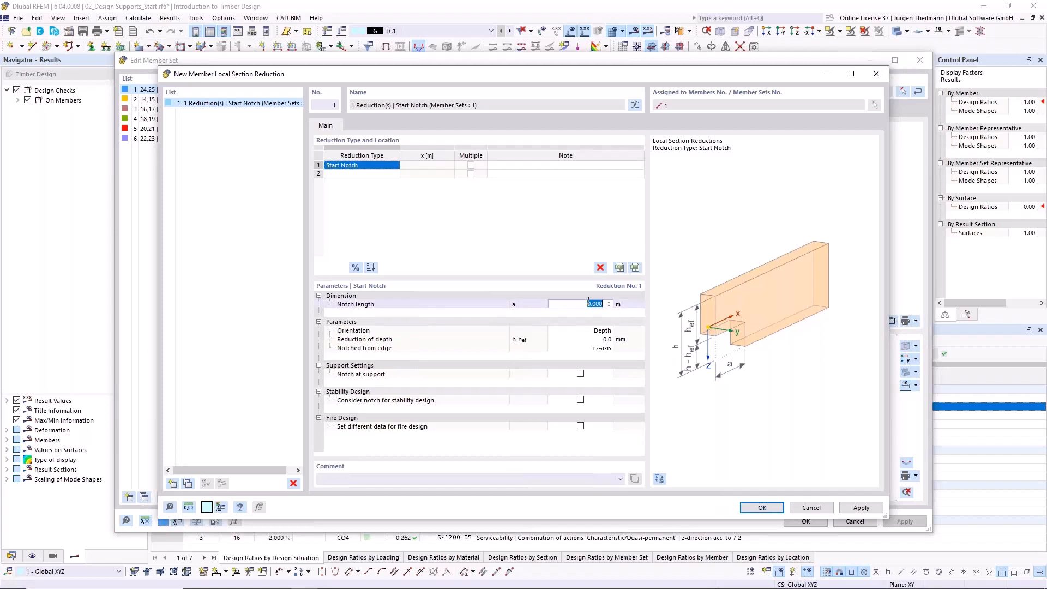
{"action": "type", "text": "0,04"}
{"action": "key", "text": "Tab"}
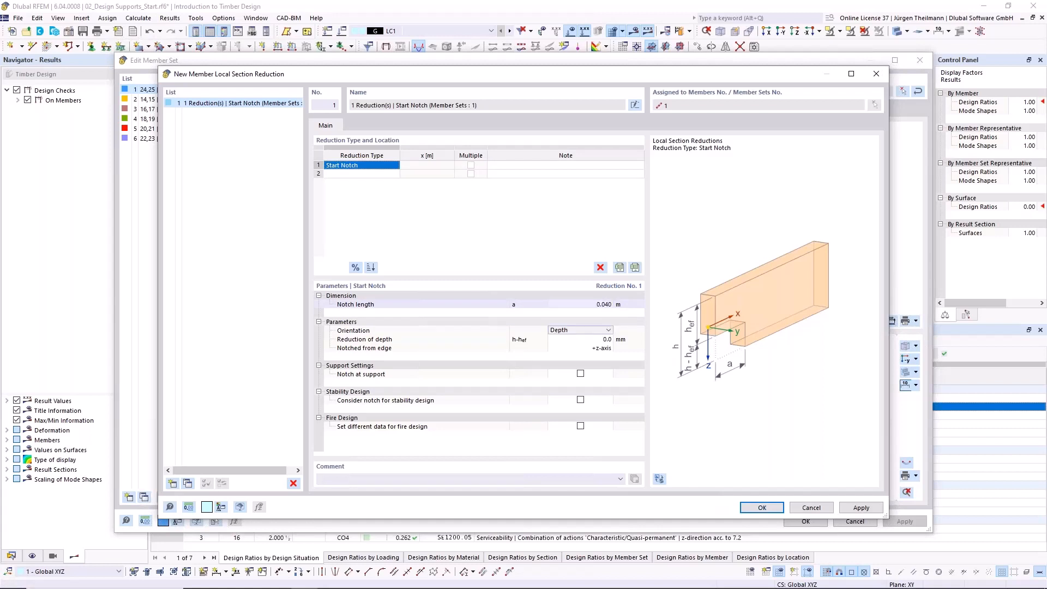
{"action": "left_click", "coordinate": [608, 331]}
{"action": "left_click", "coordinate": [612, 336]}
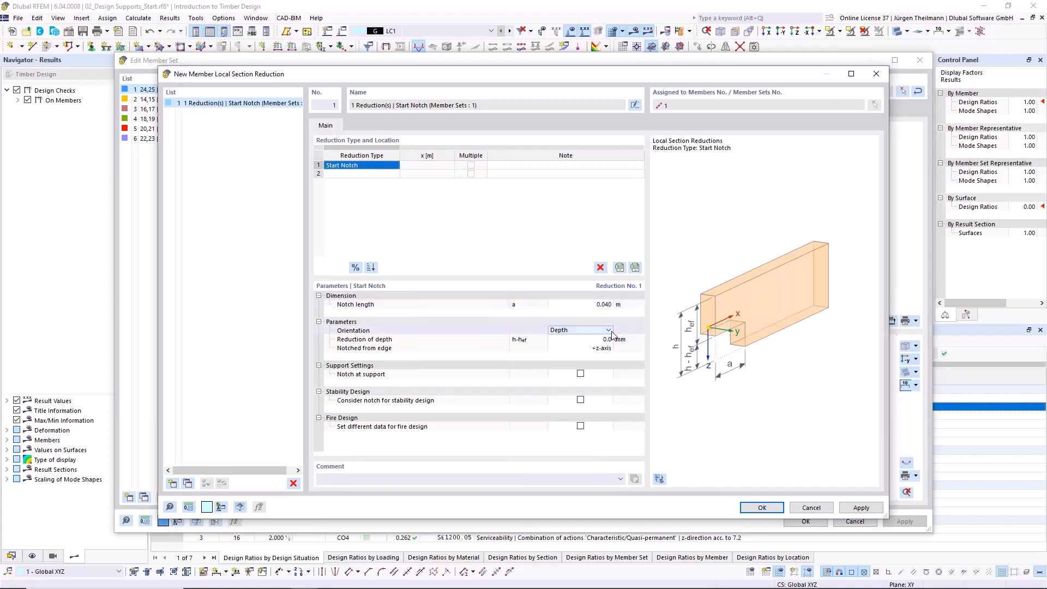
{"action": "left_click", "coordinate": [603, 340]}
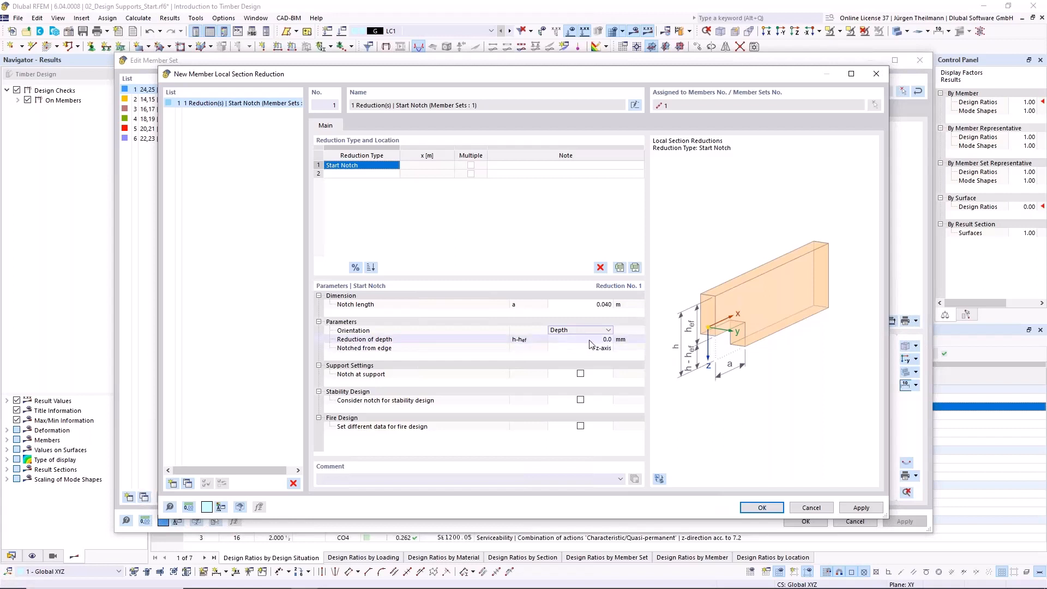
{"action": "left_click", "coordinate": [590, 340]}
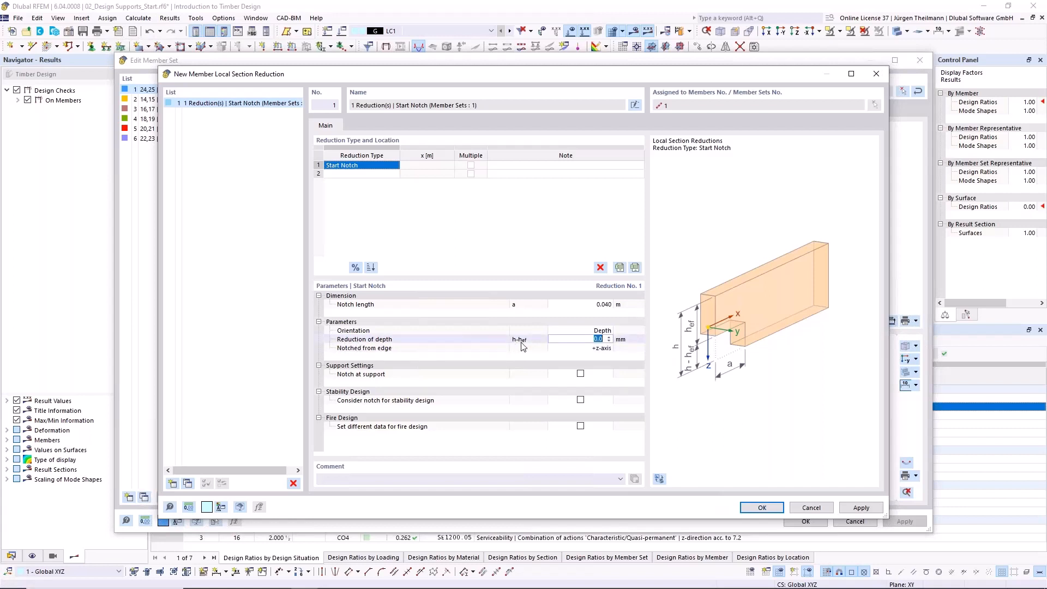
{"action": "type", "text": "1"}
{"action": "key", "text": "Tab"}
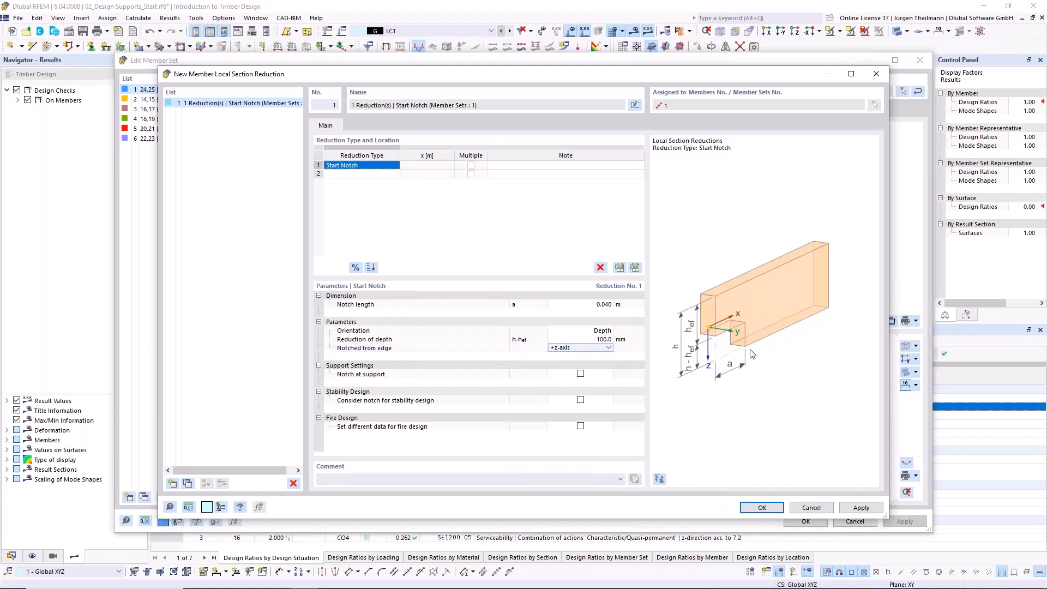
Mark the notch as being at a support and apply the reduction to member set 1, accepting deletion of the results.
{"action": "left_click", "coordinate": [581, 374]}
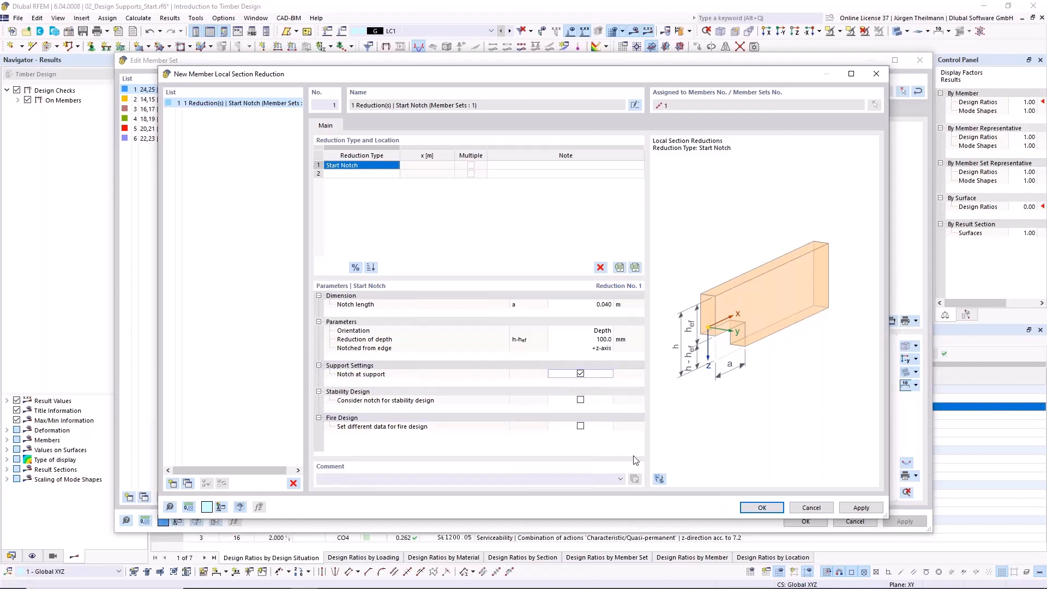
{"action": "left_click", "coordinate": [763, 510]}
{"action": "left_click", "coordinate": [565, 349]}
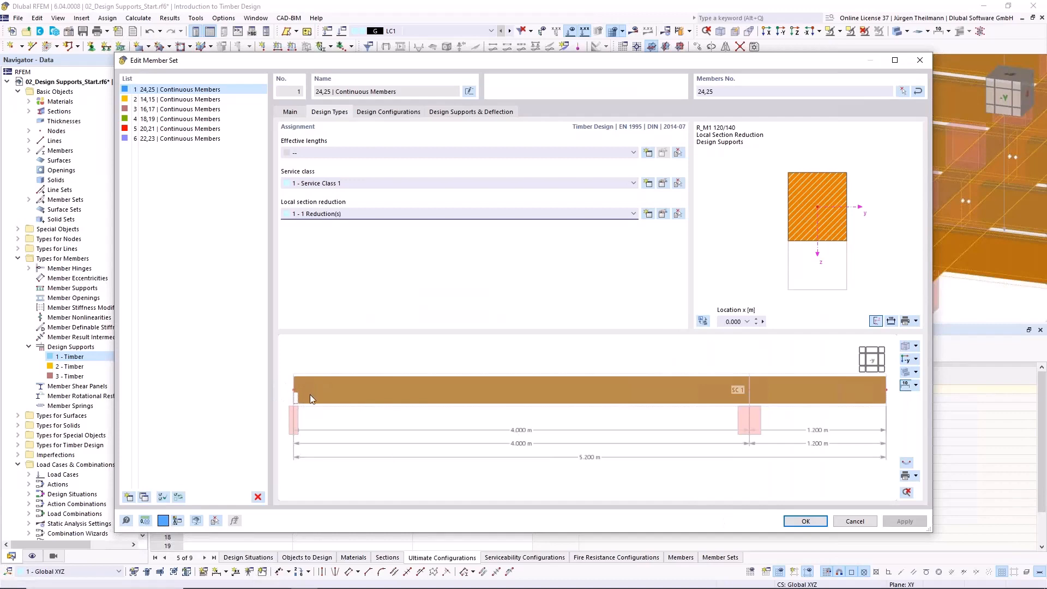
{"action": "left_click", "coordinate": [806, 521]}
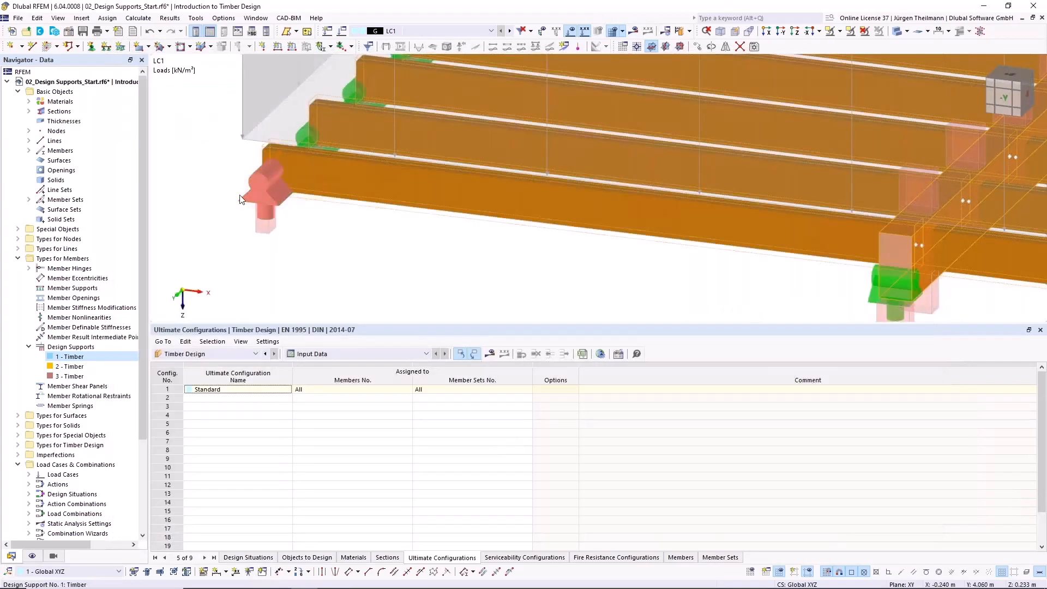
Reduce the display size of the nodal support symbols to the minimum in the model.
{"action": "right_click", "coordinate": [246, 201]}
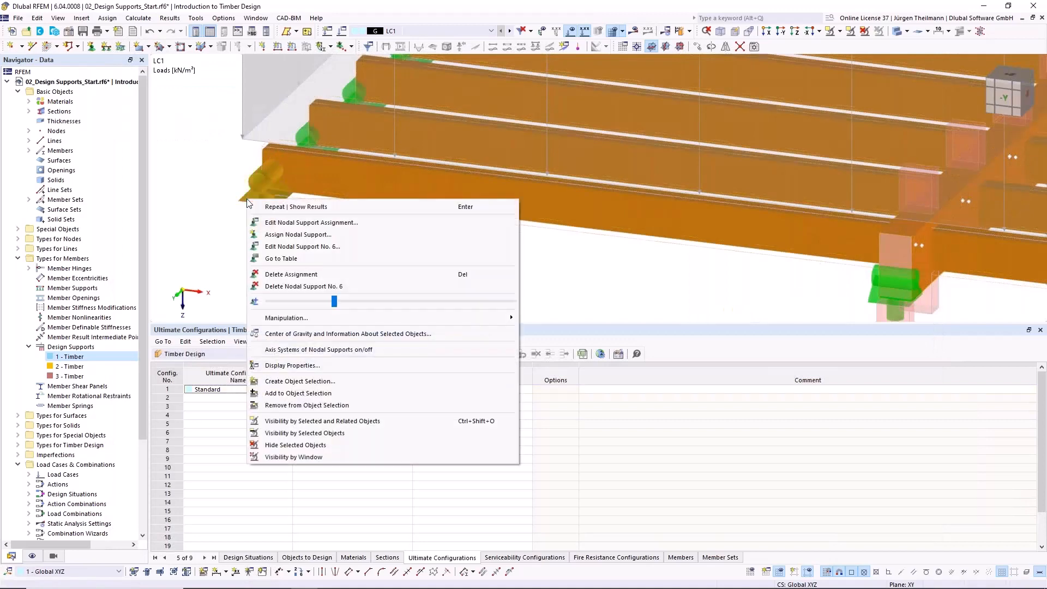
{"action": "left_click_drag", "start_coordinate": [331, 303], "coordinate": [268, 308]}
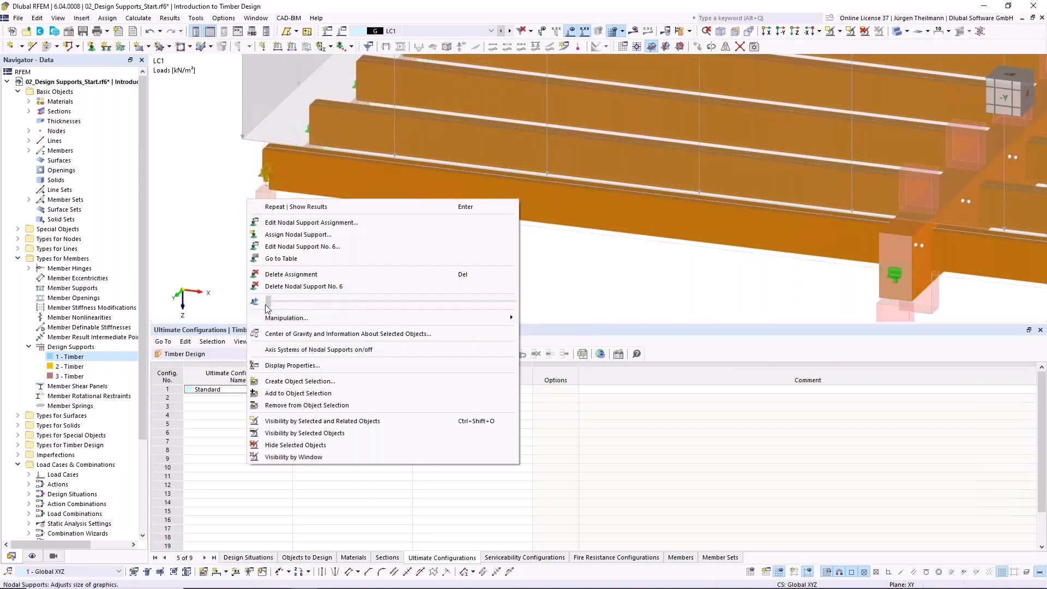
{"action": "left_click", "coordinate": [193, 205]}
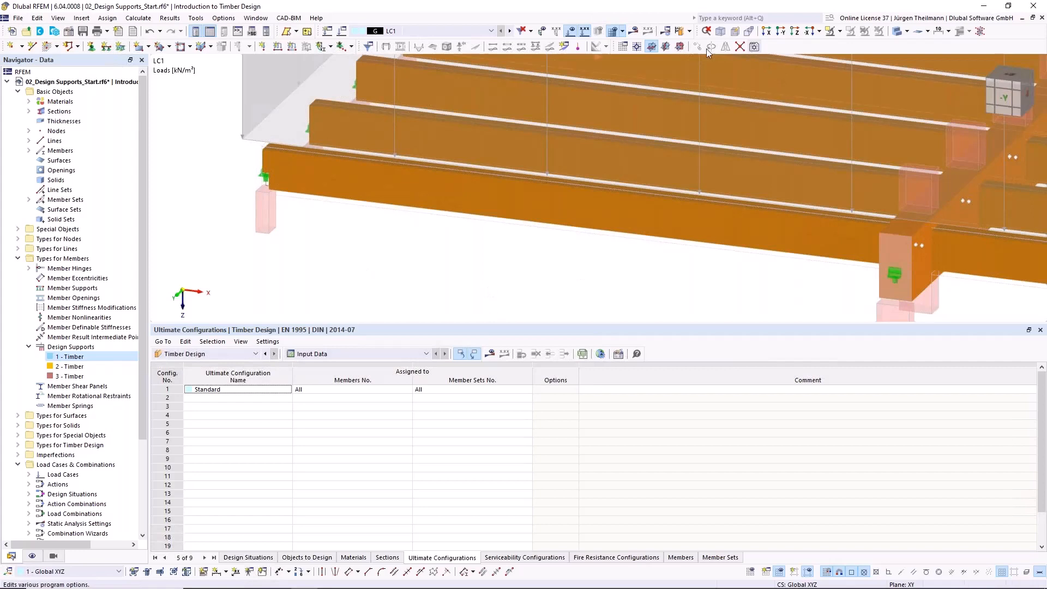
Recalculate the timber design and examine member 24's check details for shear in the z-axis at the notched support.
{"action": "left_click", "coordinate": [679, 46]}
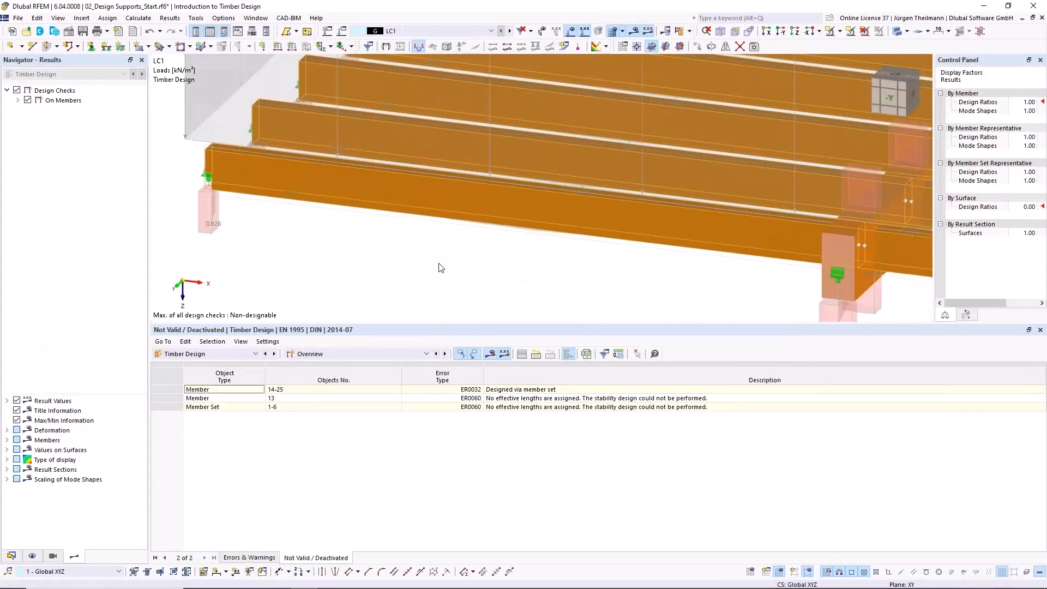
{"action": "left_click", "coordinate": [445, 355]}
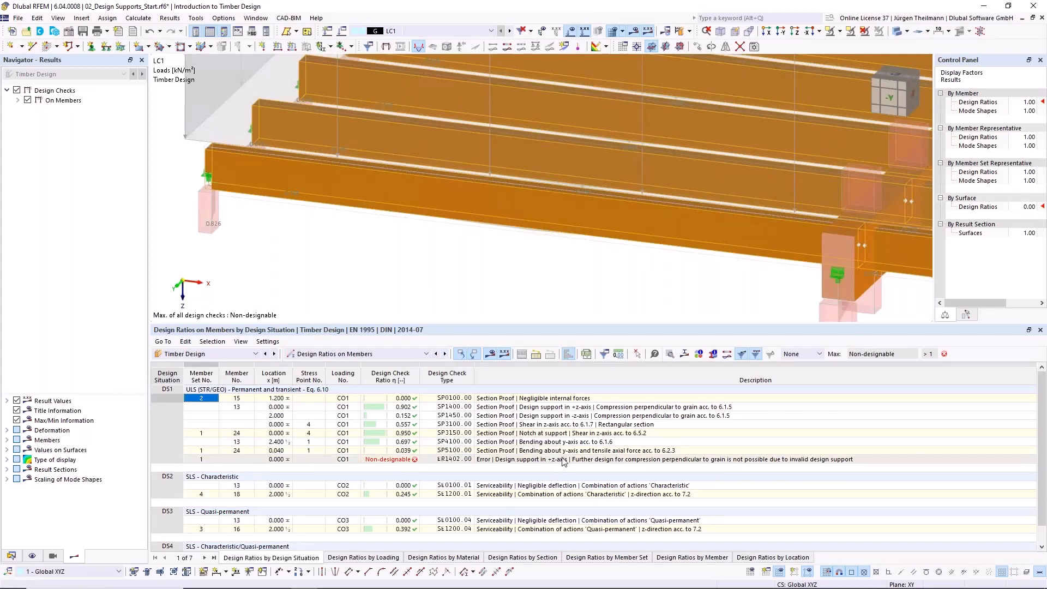
{"action": "left_click", "coordinate": [529, 434]}
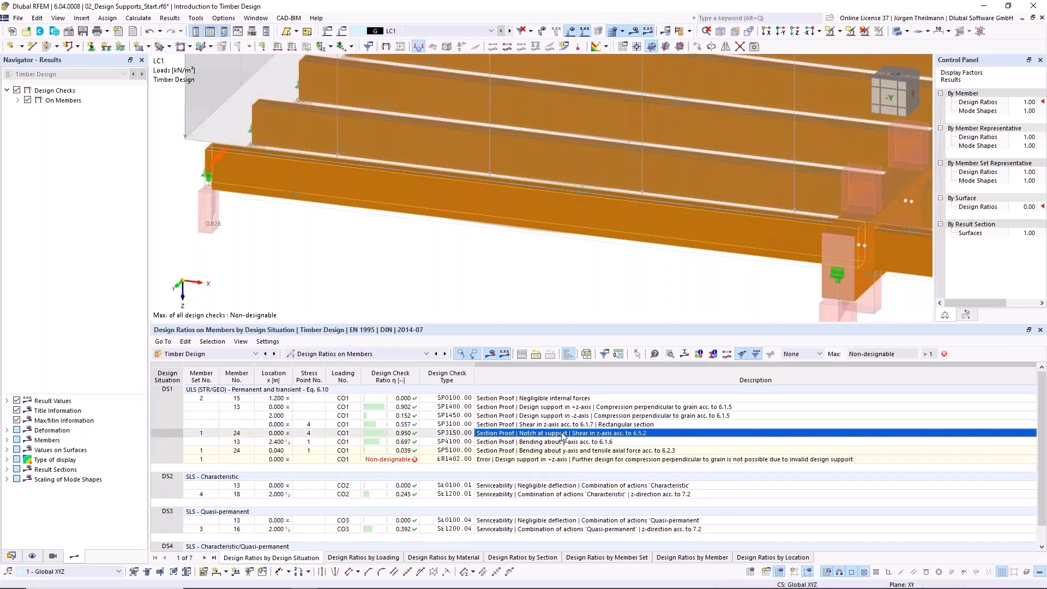
{"action": "double_click", "coordinate": [630, 434]}
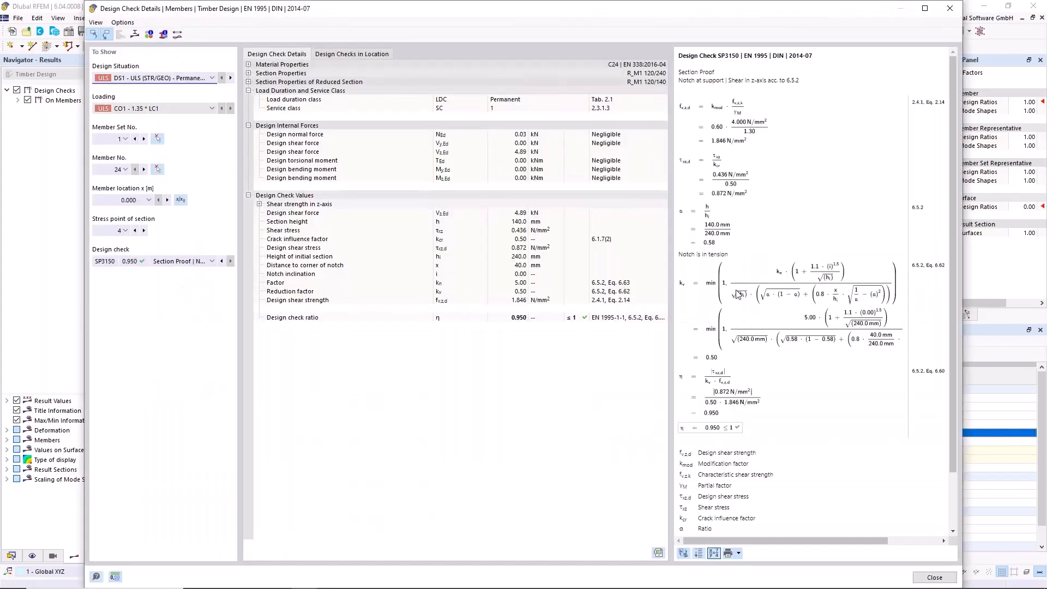
{"action": "scroll", "coordinate": [755, 247], "scroll_direction": "down", "scroll_amount": 1}
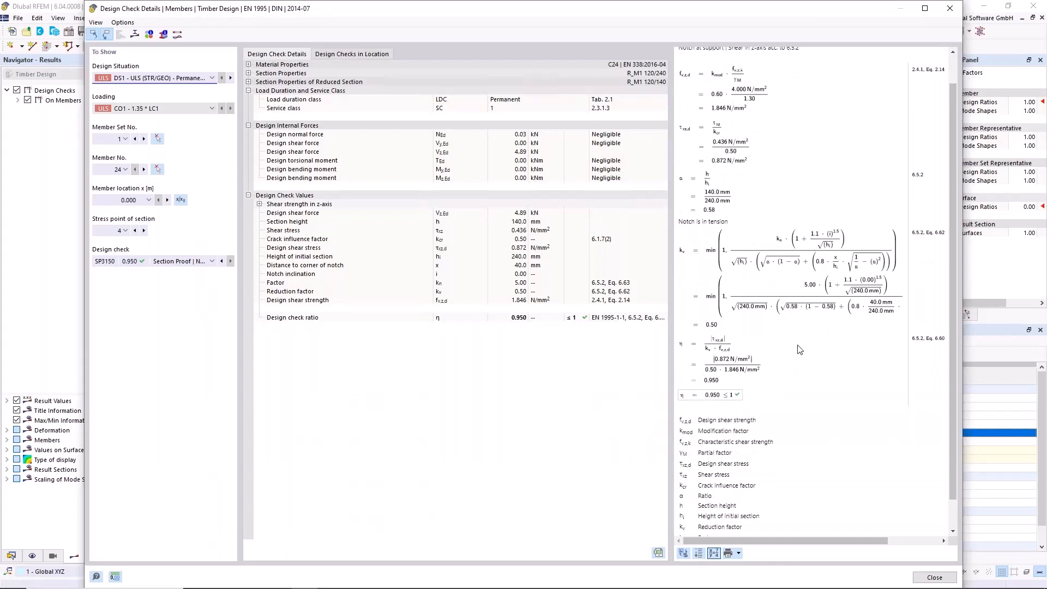
{"action": "left_click", "coordinate": [942, 580]}
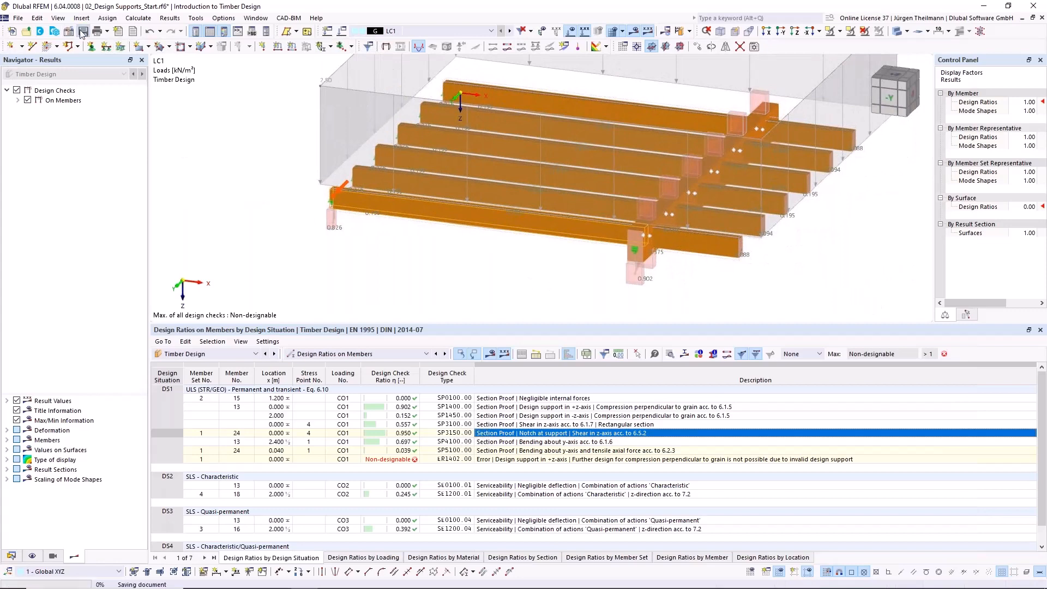
Save the model and shrink the results table to give the whole beam structure more viewing space.
{"action": "key", "text": "ctrl+s"}
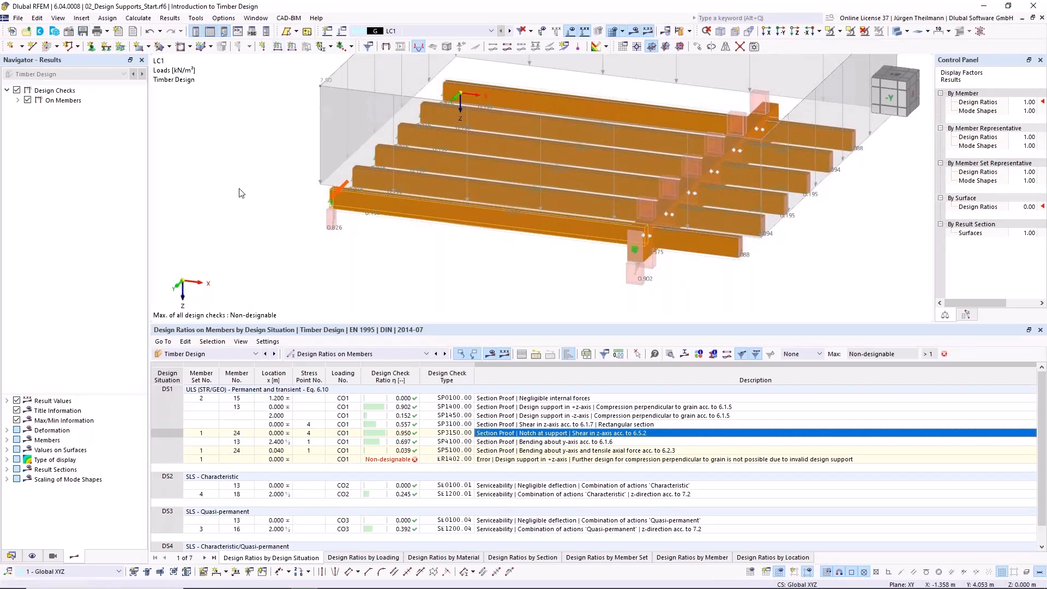
{"action": "scroll", "coordinate": [609, 205], "scroll_direction": "down", "scroll_amount": 2}
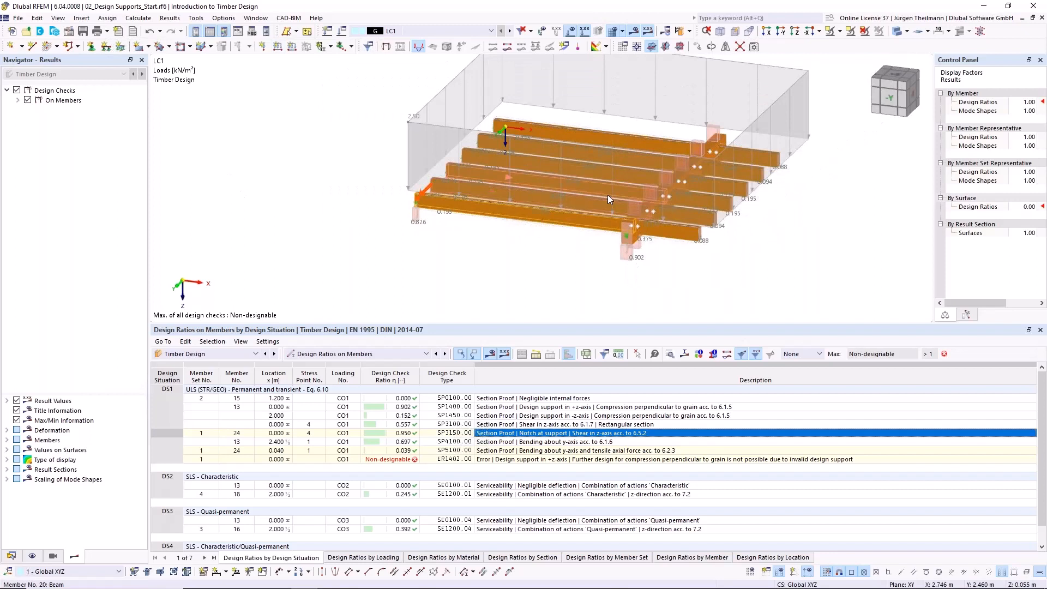
{"action": "middle_click_drag", "start_coordinate": [608, 195], "coordinate": [546, 227]}
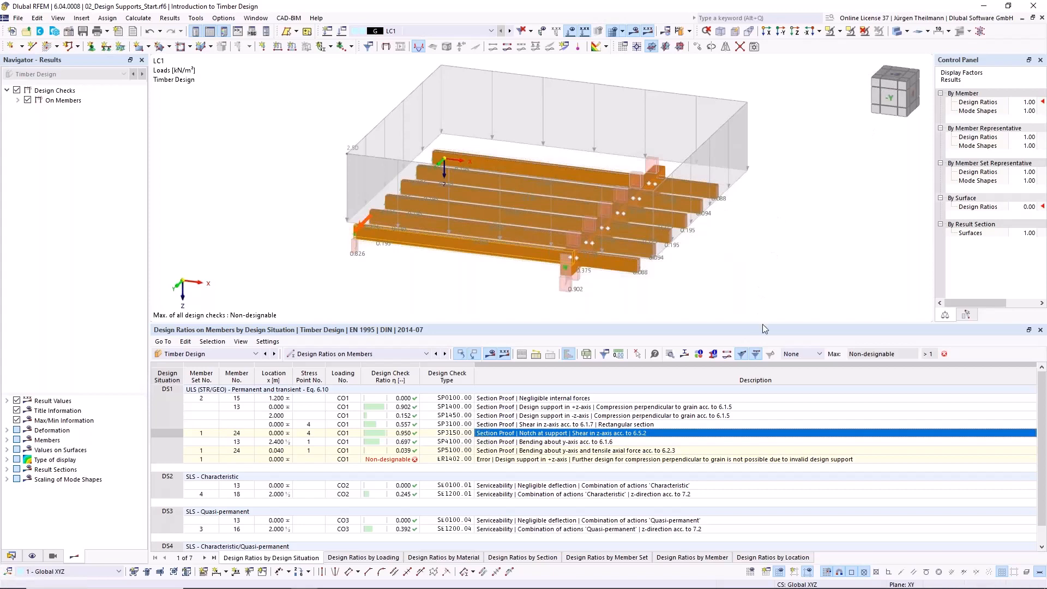
{"action": "left_click_drag", "start_coordinate": [761, 333], "coordinate": [761, 387]}
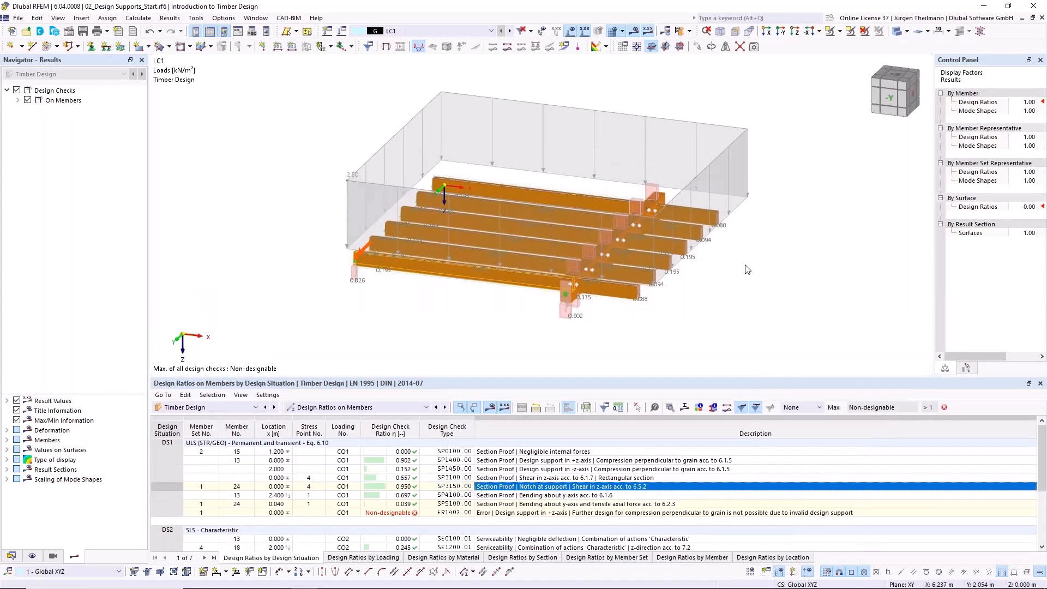
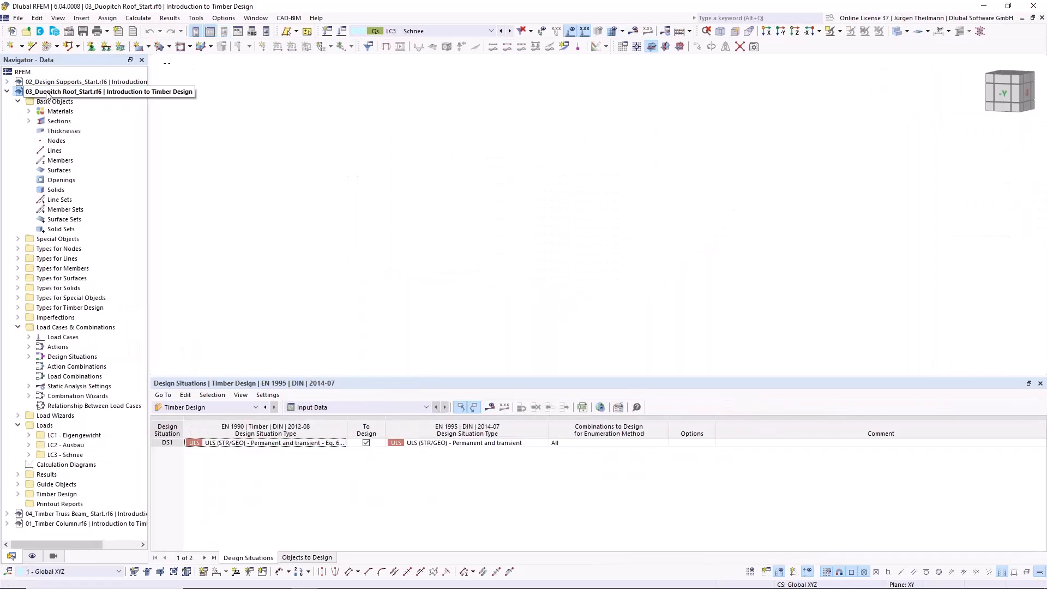
List the materials and sections of 03_Duopitch Roof_Start.rf6 and turn on the work plane grid.
{"action": "left_click", "coordinate": [29, 111]}
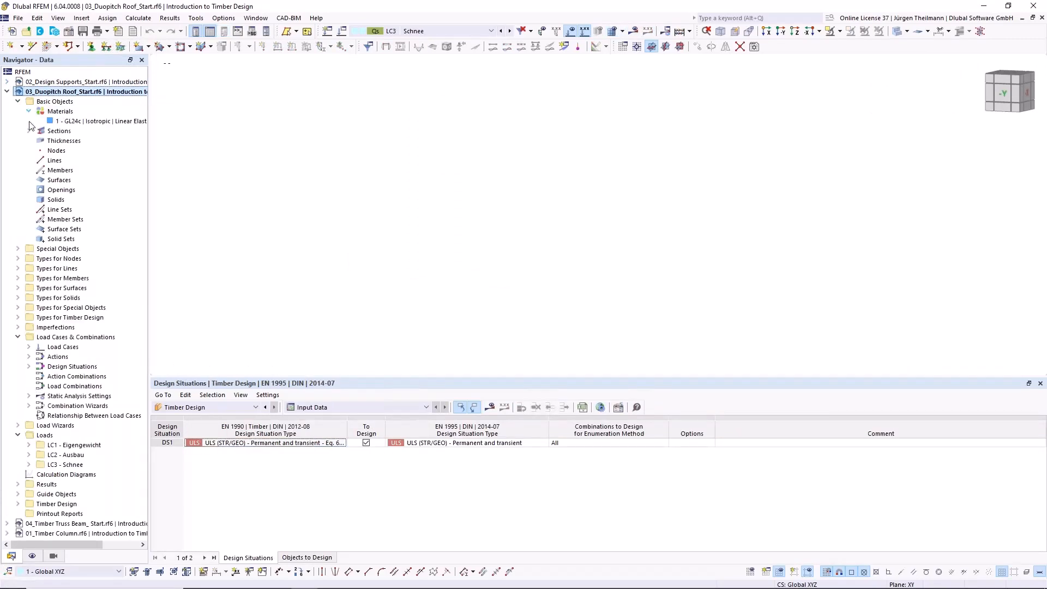
{"action": "left_click", "coordinate": [29, 131]}
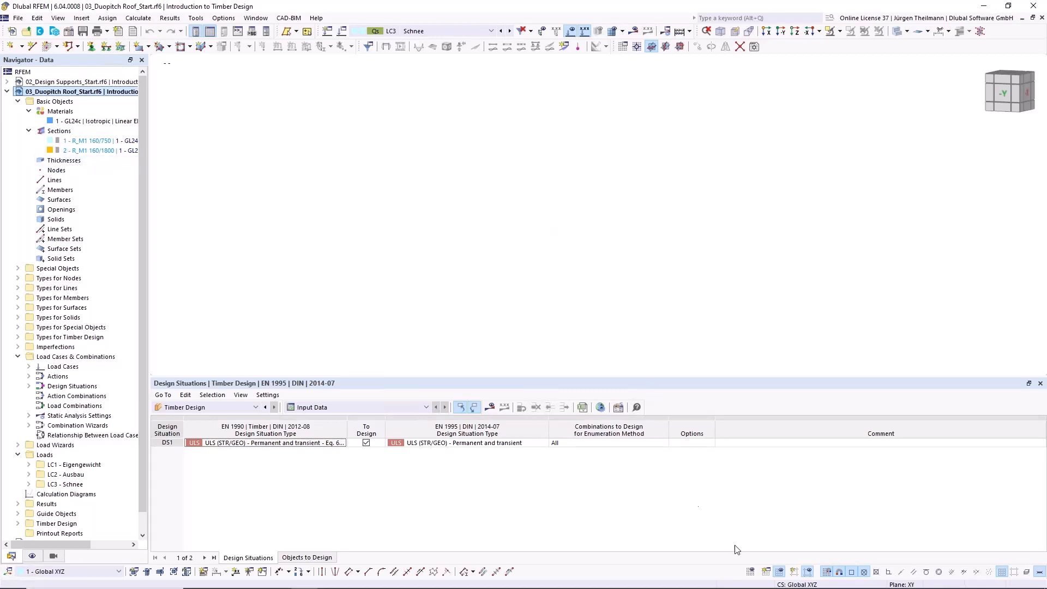
{"action": "left_click", "coordinate": [751, 572]}
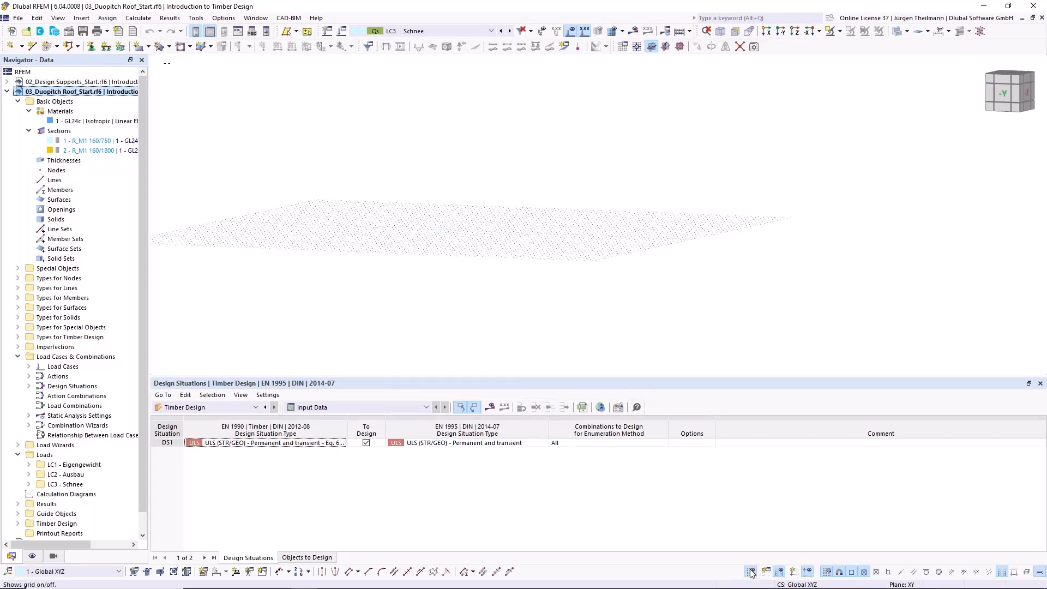
{"action": "middle_click_drag", "start_coordinate": [334, 245], "coordinate": [428, 244]}
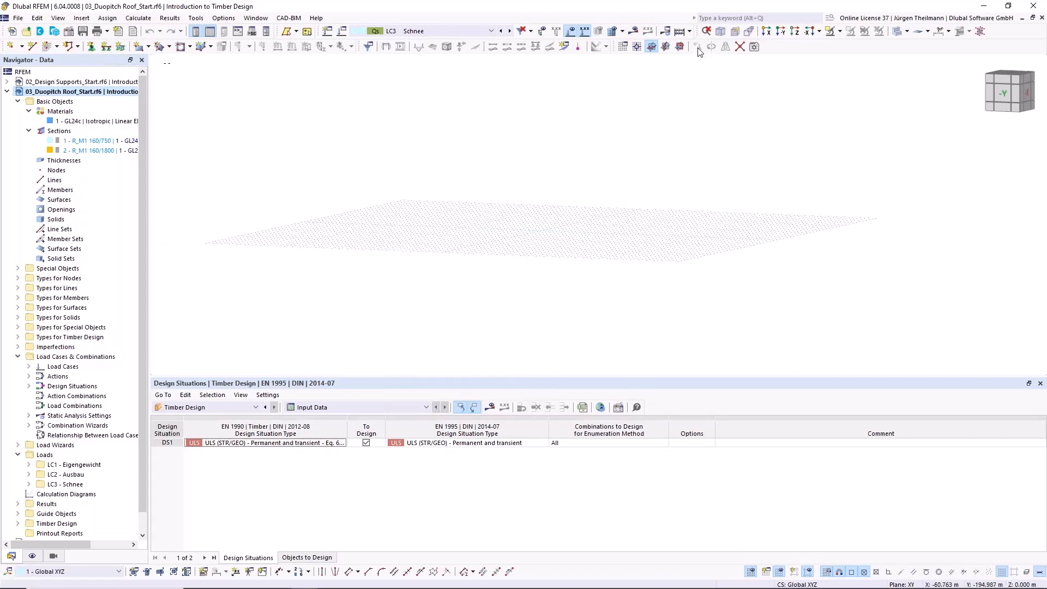
Set the work plane to XZ and display the axis system in the model view.
{"action": "left_click", "coordinate": [680, 48]}
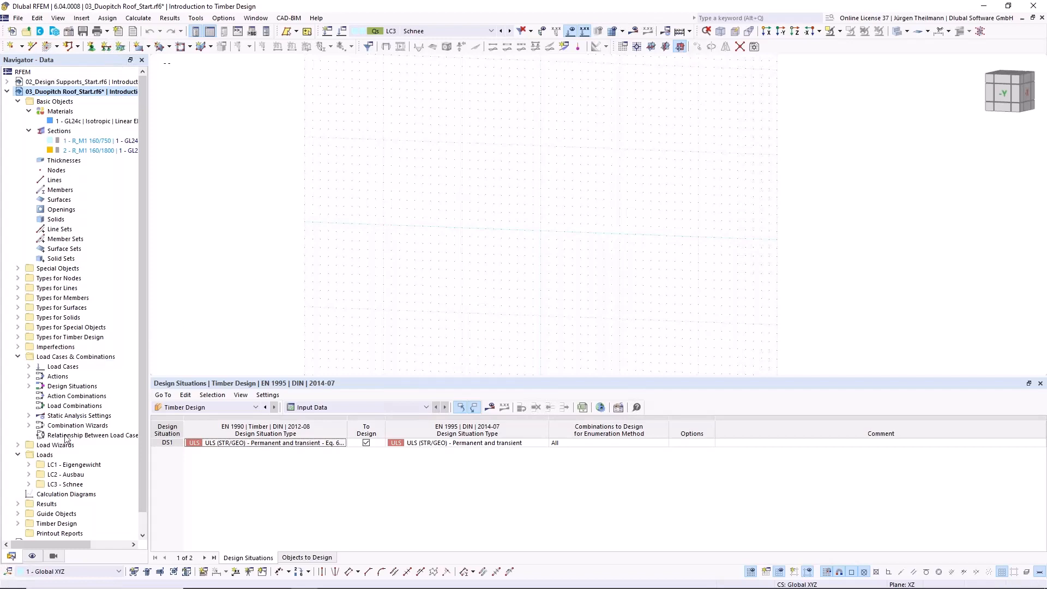
{"action": "left_click", "coordinate": [32, 556]}
{"action": "scroll", "coordinate": [72, 386], "scroll_direction": "down", "scroll_amount": 10}
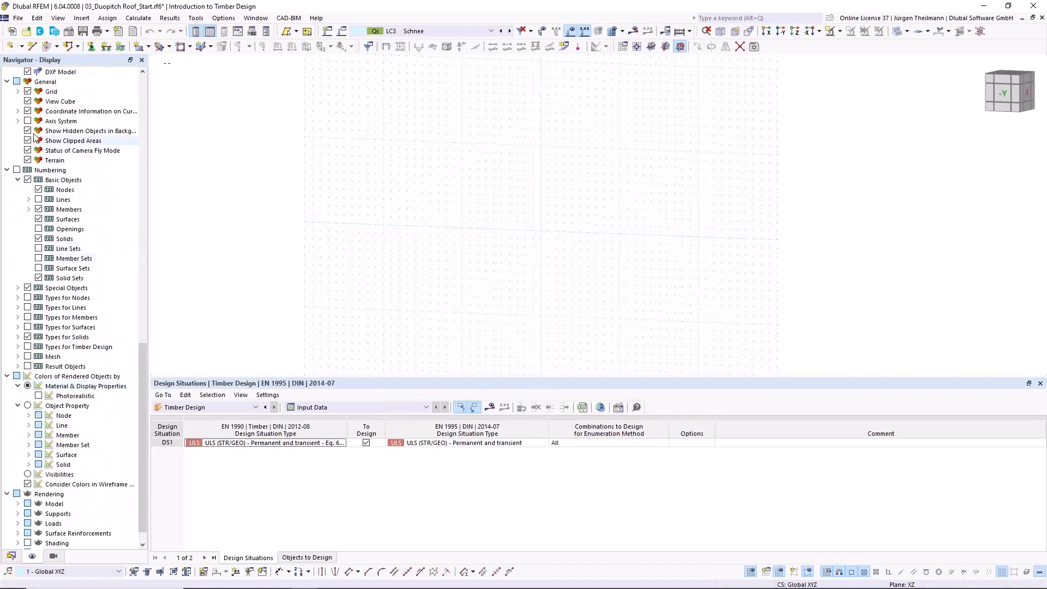
{"action": "left_click", "coordinate": [28, 122]}
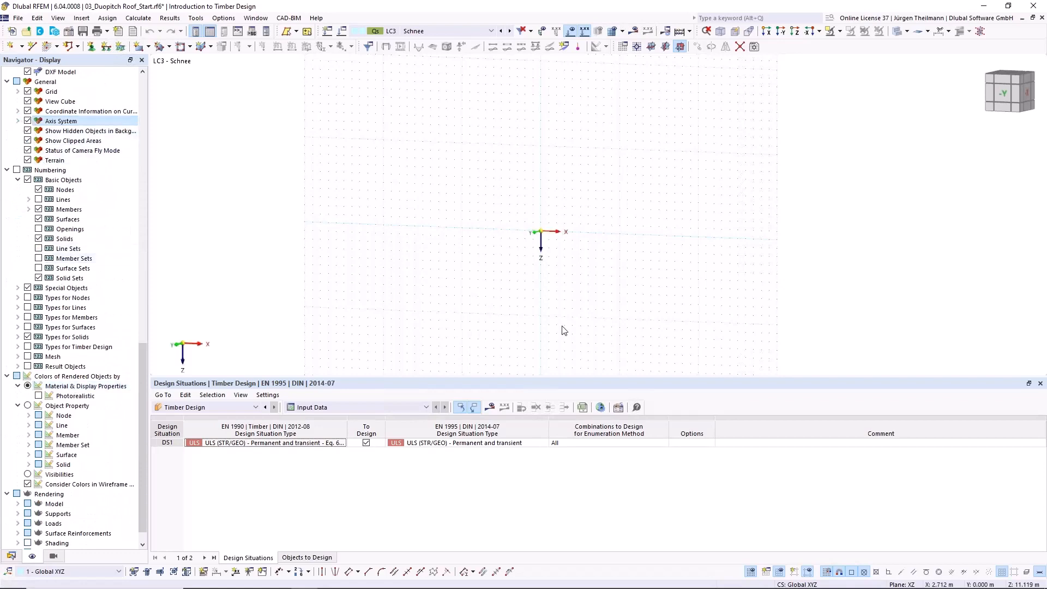
{"action": "middle_click_drag", "start_coordinate": [546, 247], "coordinate": [538, 276], "text": "ctrl"}
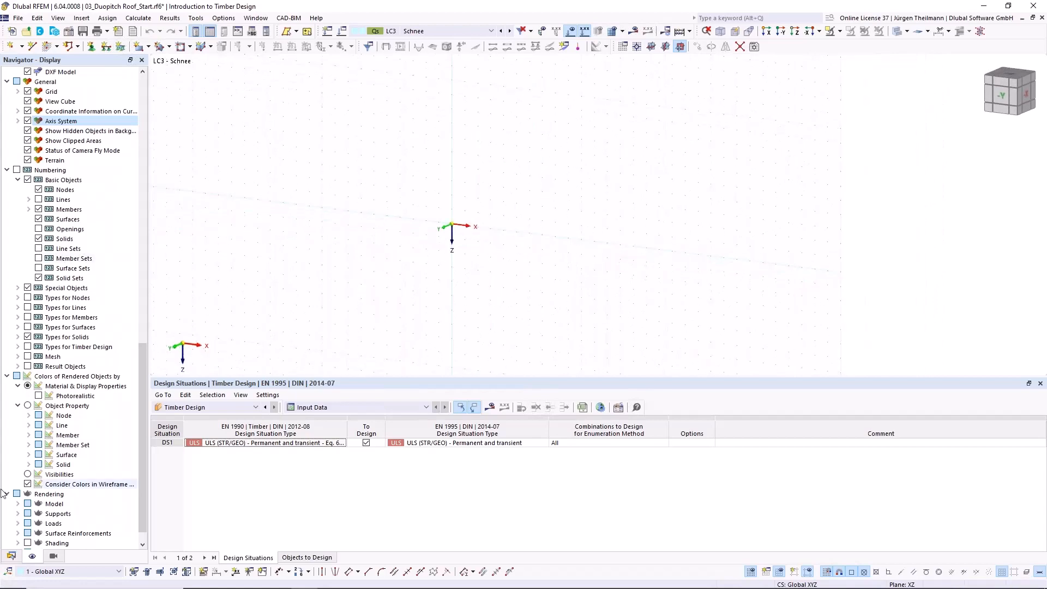
{"action": "left_click", "coordinate": [11, 556]}
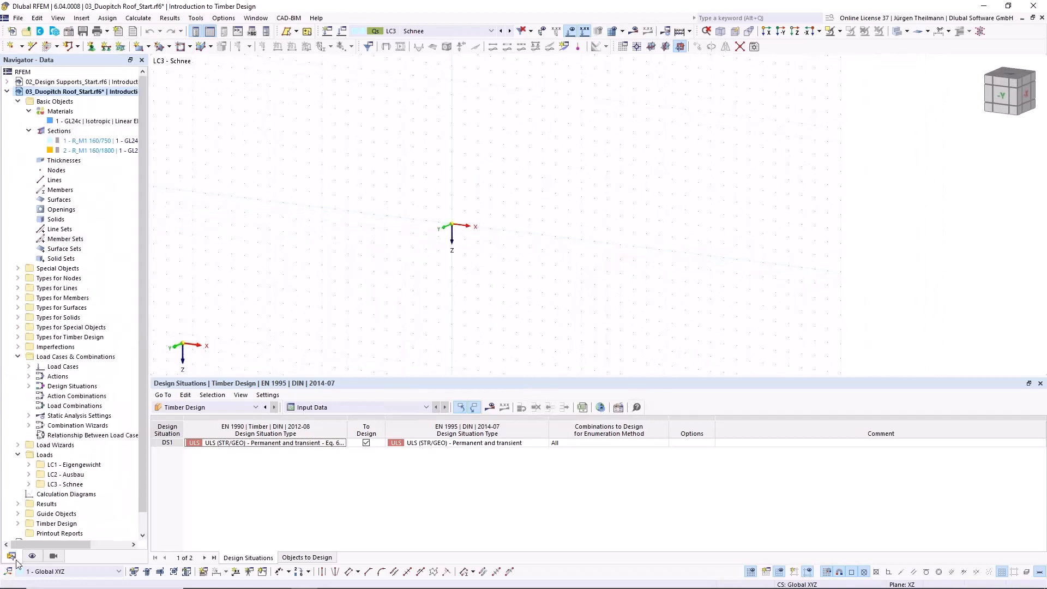
Start a new single beam member, try the section distribution Tapered at start of member, and set it to Linear.
{"action": "left_click", "coordinate": [58, 47]}
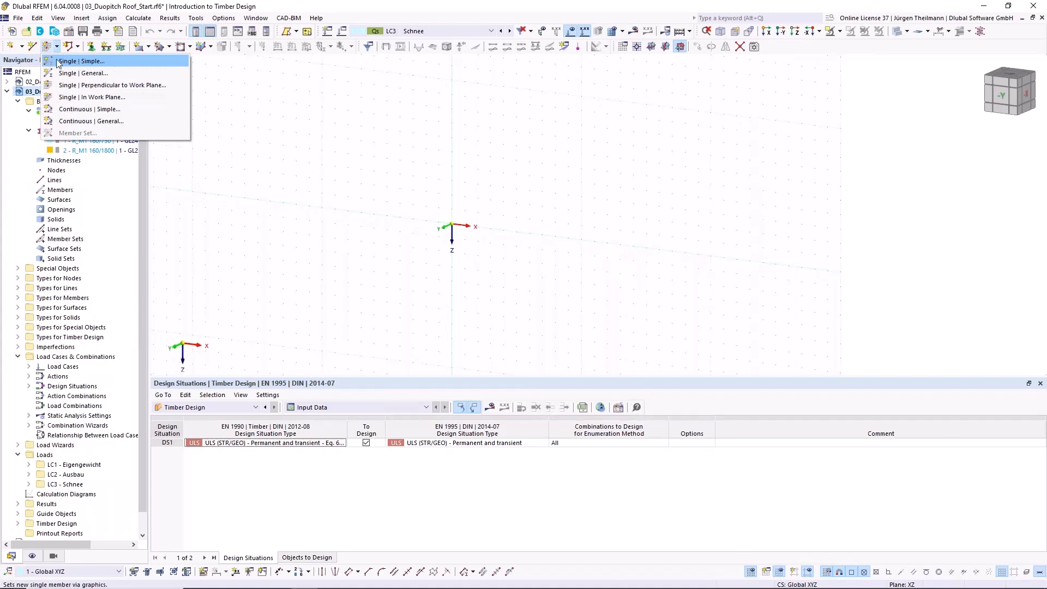
{"action": "left_click", "coordinate": [83, 64]}
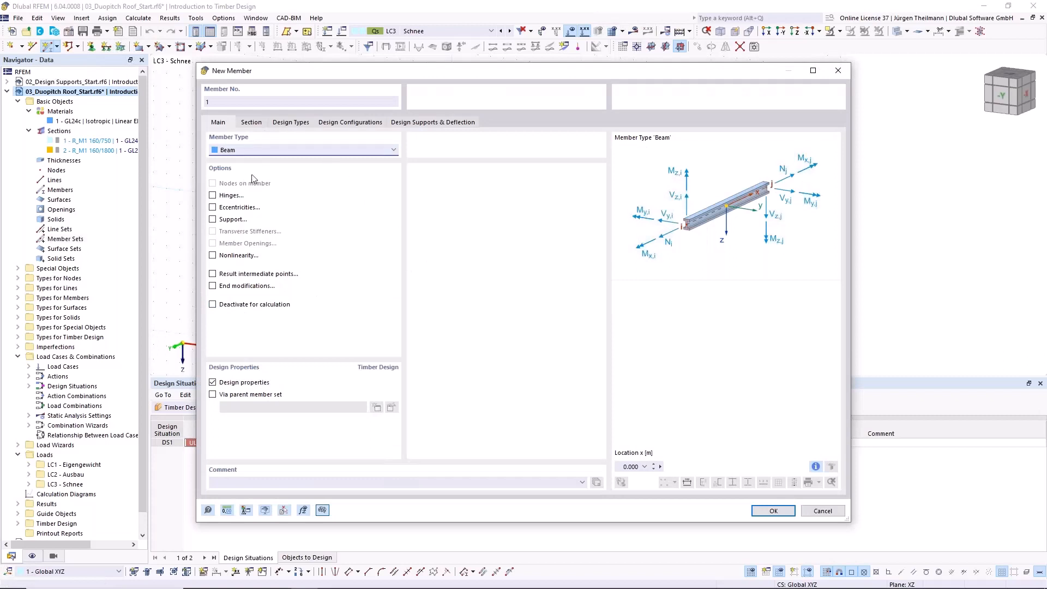
{"action": "left_click", "coordinate": [252, 123]}
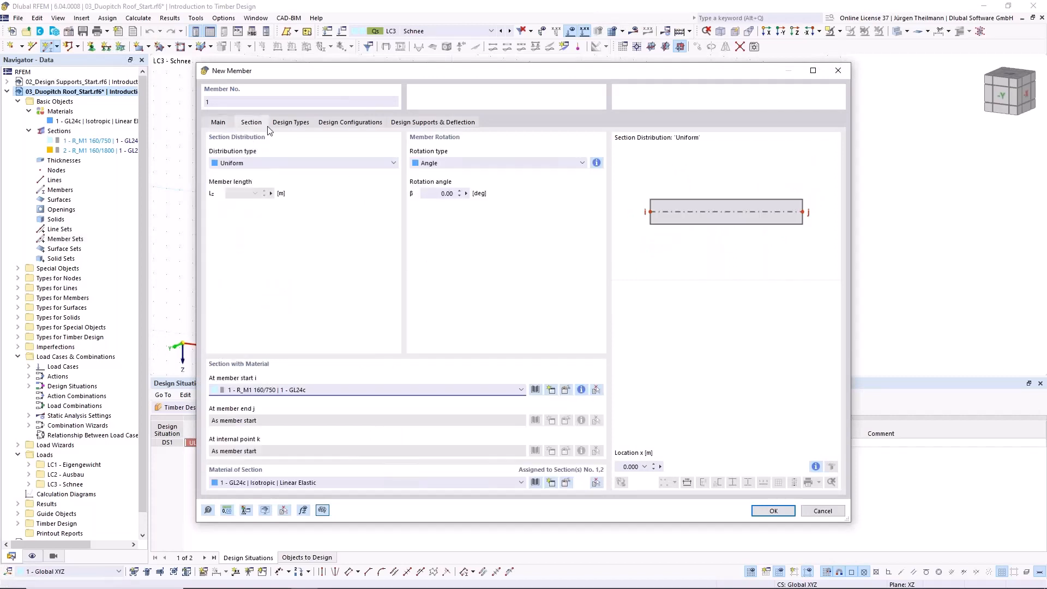
{"action": "left_click", "coordinate": [233, 163]}
{"action": "key", "text": "Escape"}
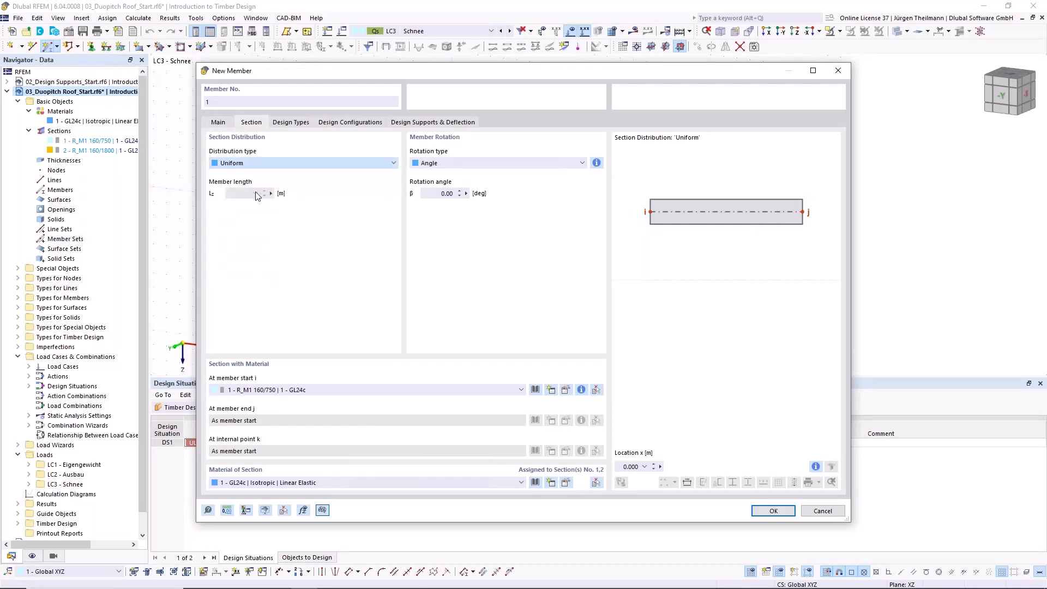
{"action": "left_click", "coordinate": [393, 163]}
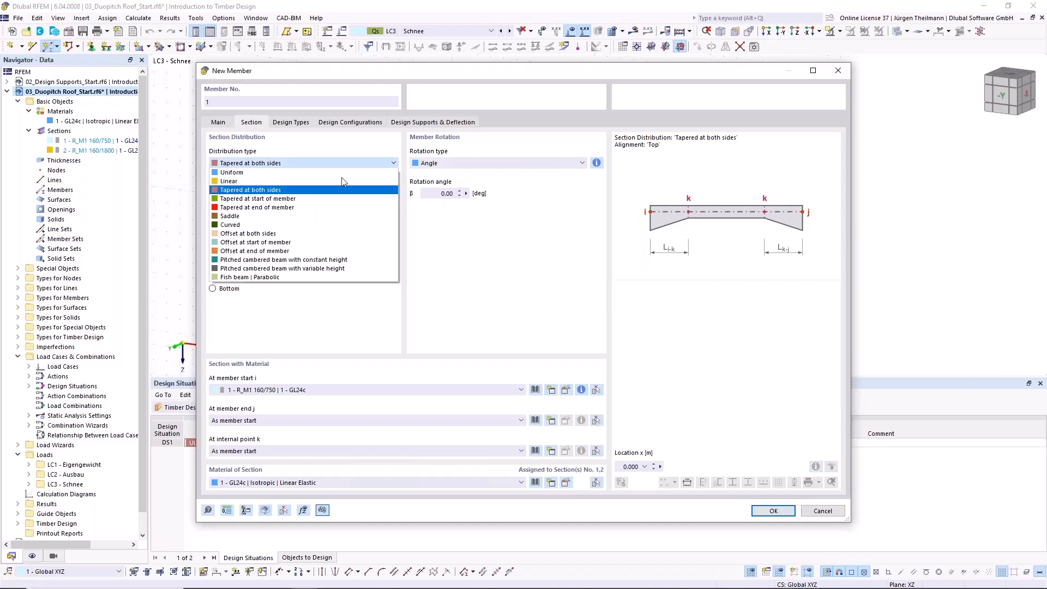
{"action": "left_click", "coordinate": [281, 199]}
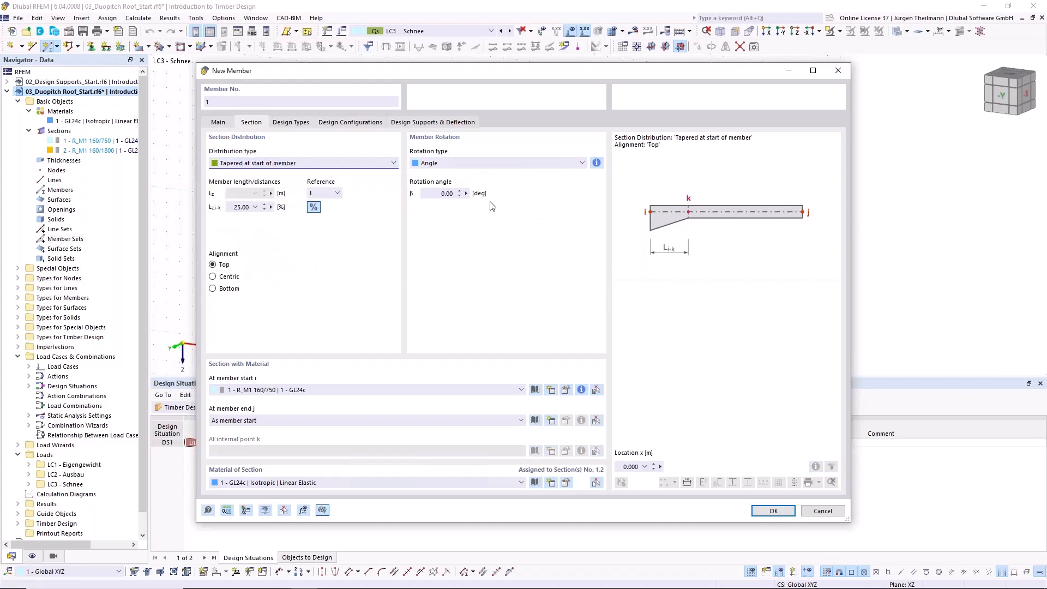
{"action": "left_click", "coordinate": [392, 165]}
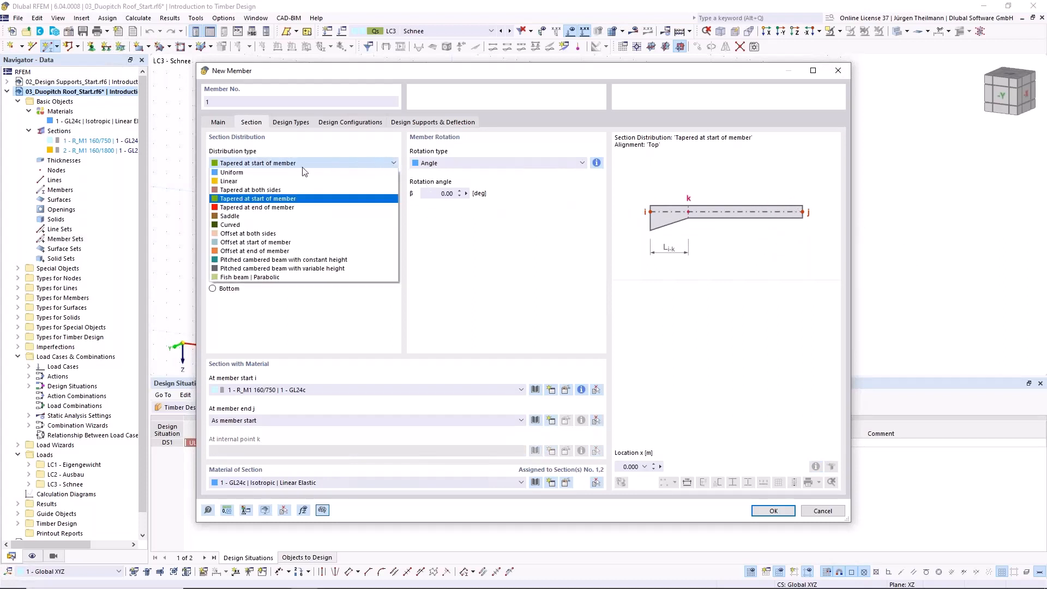
{"action": "left_click", "coordinate": [245, 183]}
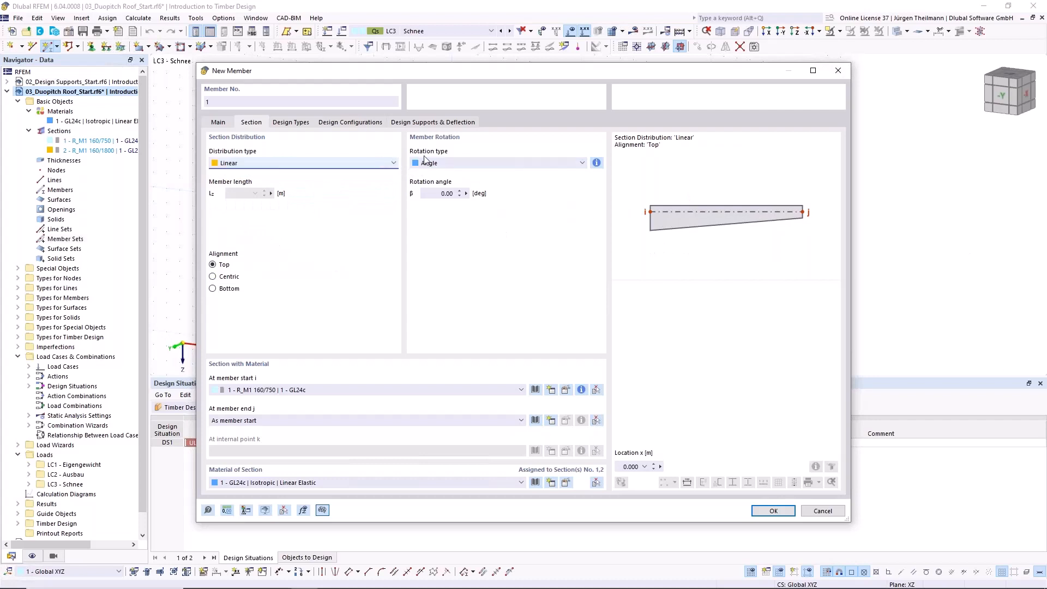
Give the new member a Saddle section distribution with Bottom alignment and the internal point k at 50% of its length.
{"action": "left_click", "coordinate": [393, 164]}
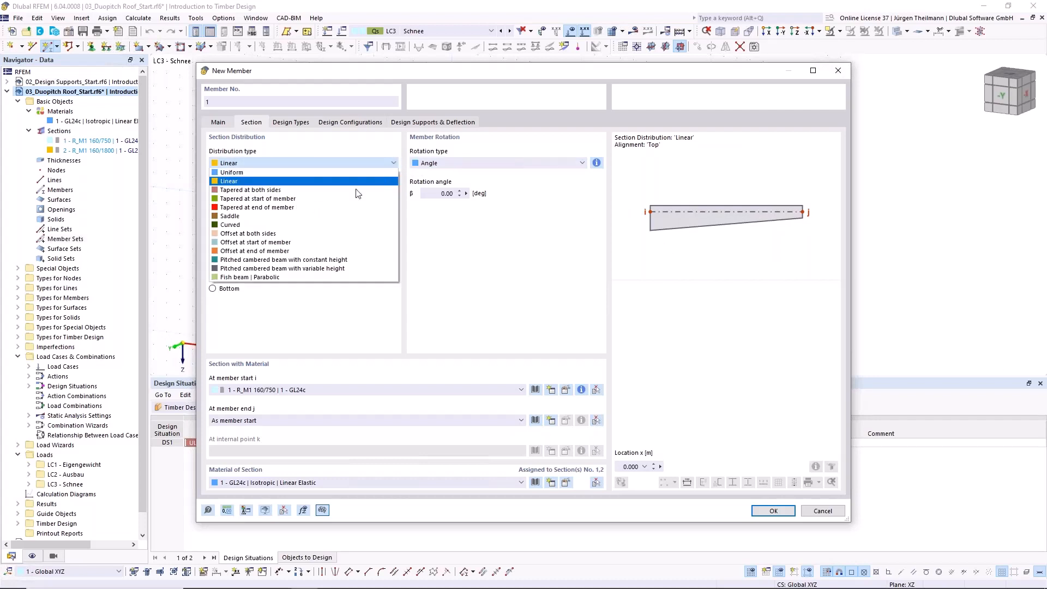
{"action": "left_click", "coordinate": [240, 214]}
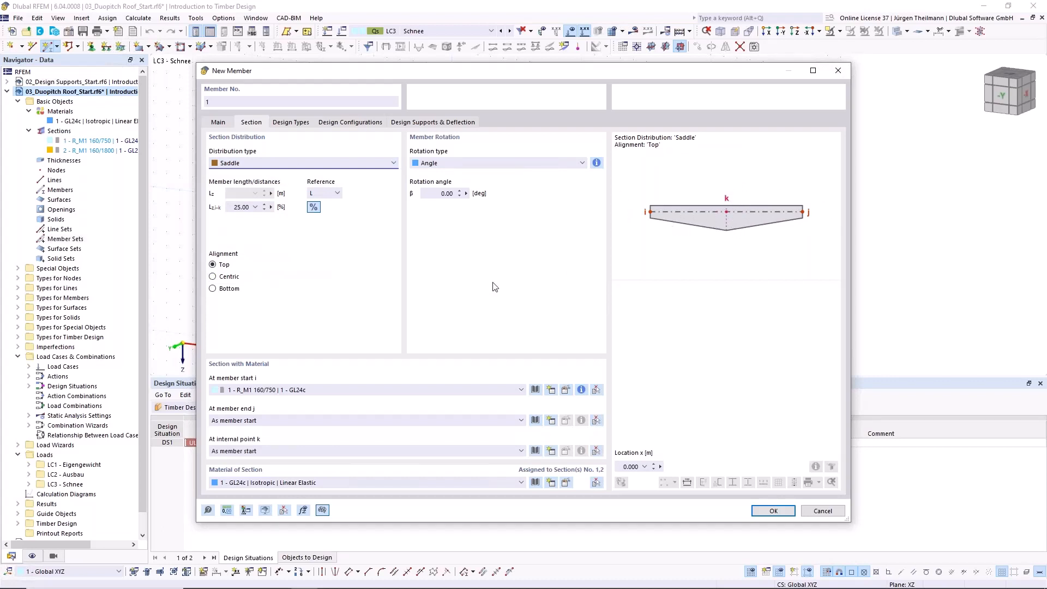
{"action": "left_click", "coordinate": [212, 277]}
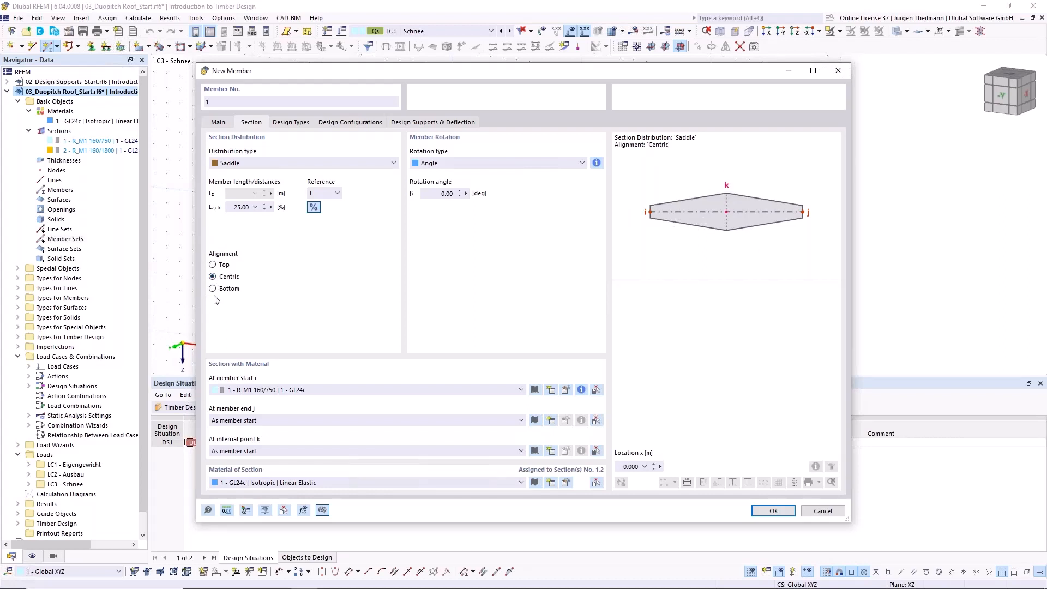
{"action": "left_click", "coordinate": [213, 289]}
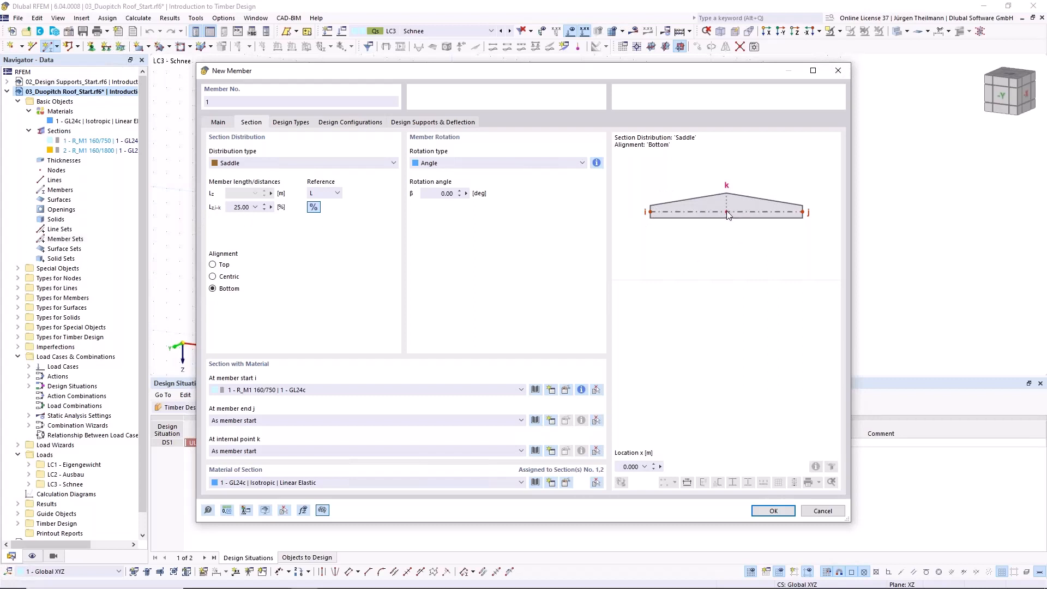
{"action": "left_click", "coordinate": [255, 208]}
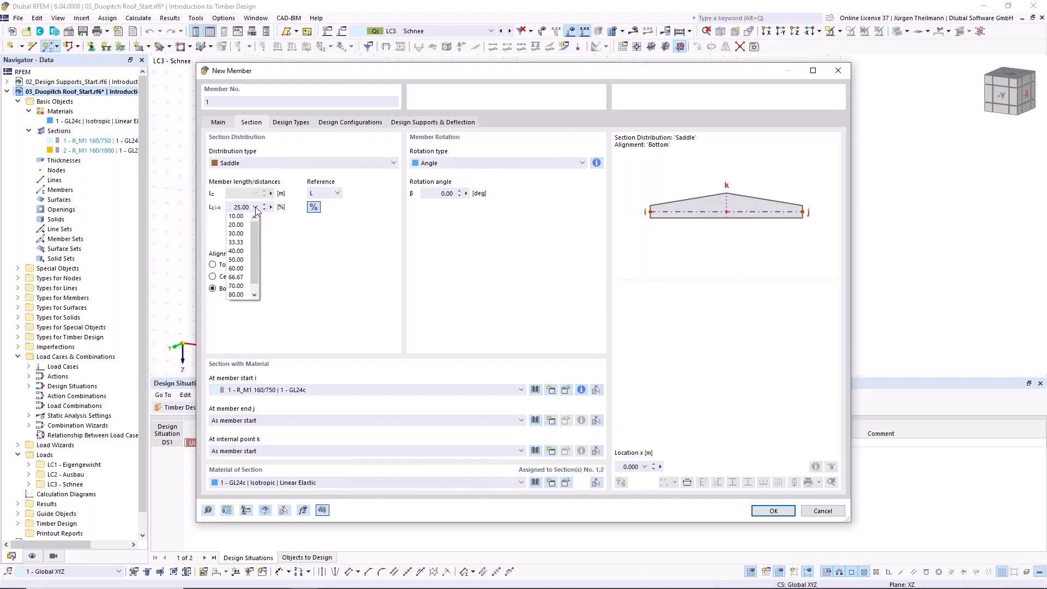
{"action": "left_click", "coordinate": [241, 260]}
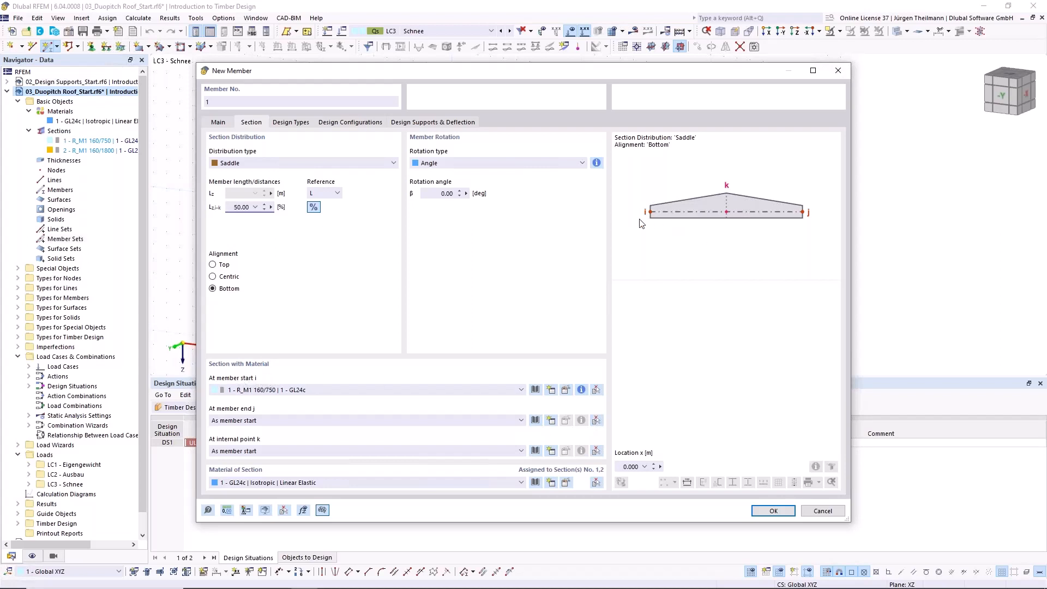
Assign section R_M1 160/750 at the member start and R_M1 160/1800 at internal point k, and accept the member settings.
{"action": "left_click", "coordinate": [271, 391]}
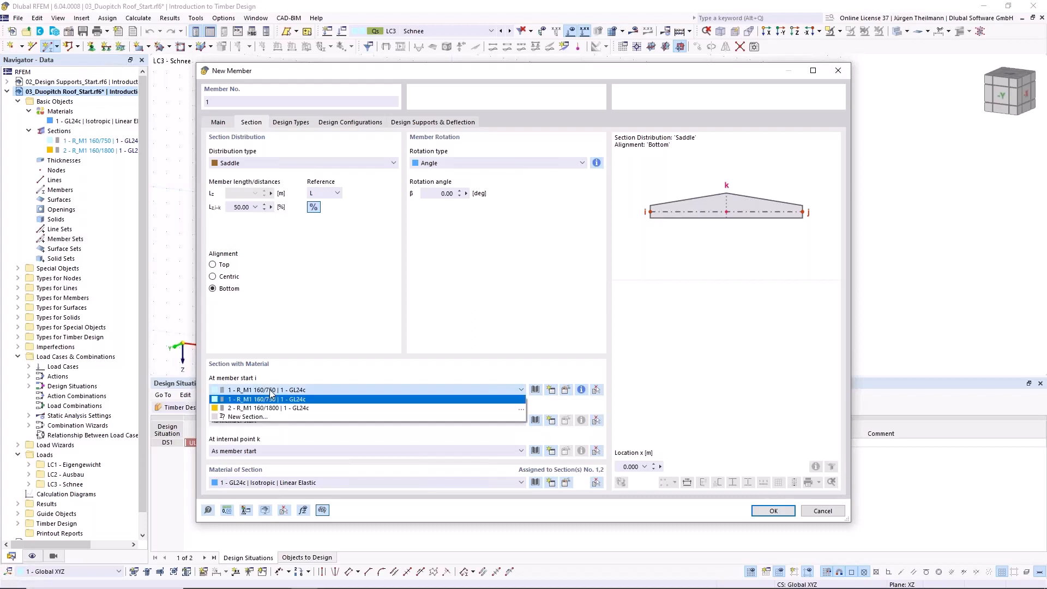
{"action": "left_click", "coordinate": [275, 403]}
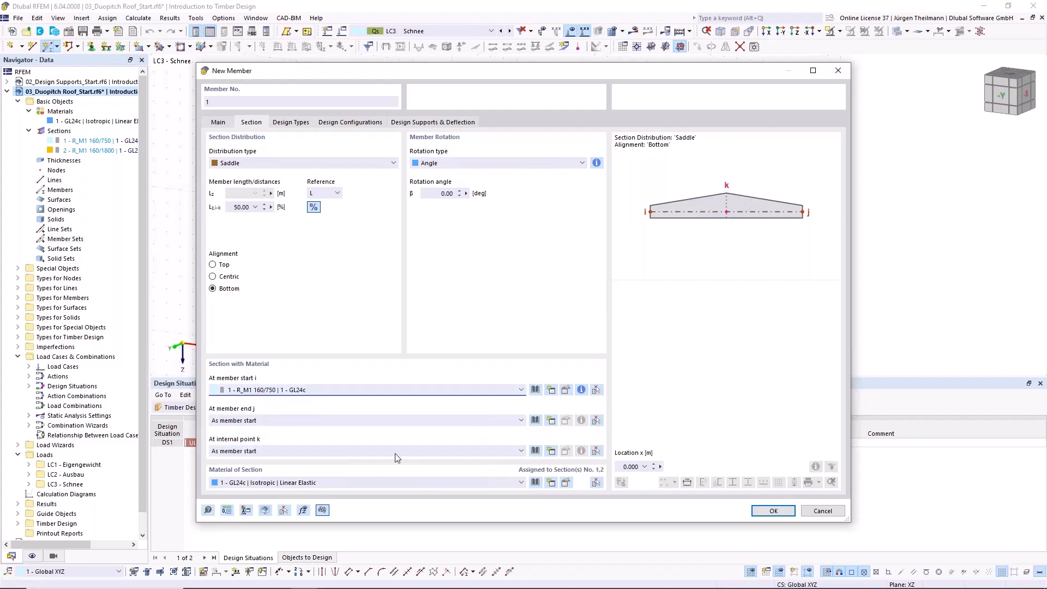
{"action": "left_click", "coordinate": [296, 451]}
{"action": "left_click", "coordinate": [256, 486]}
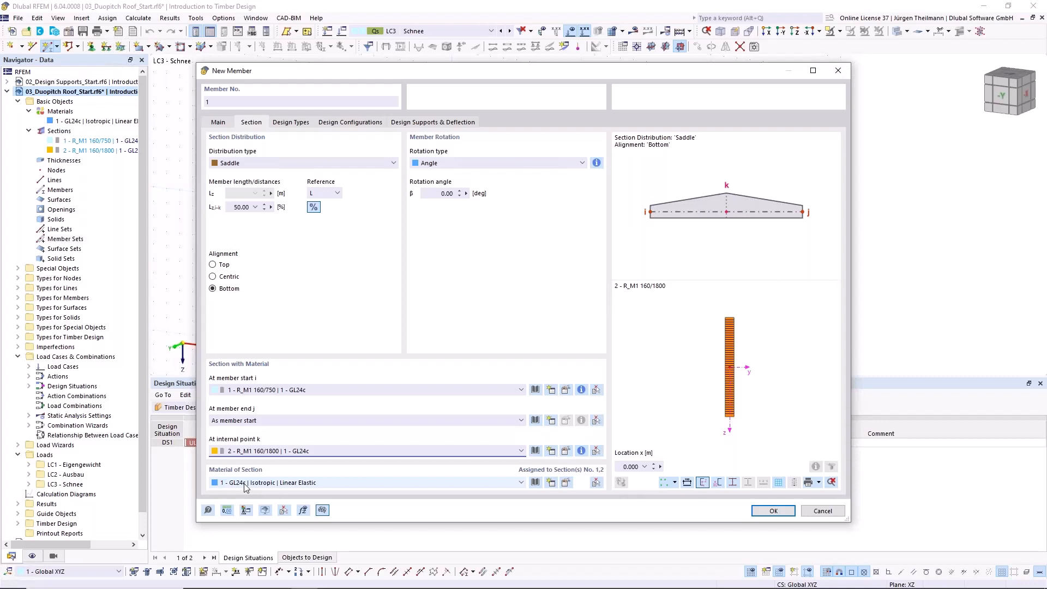
{"action": "left_click", "coordinate": [785, 513]}
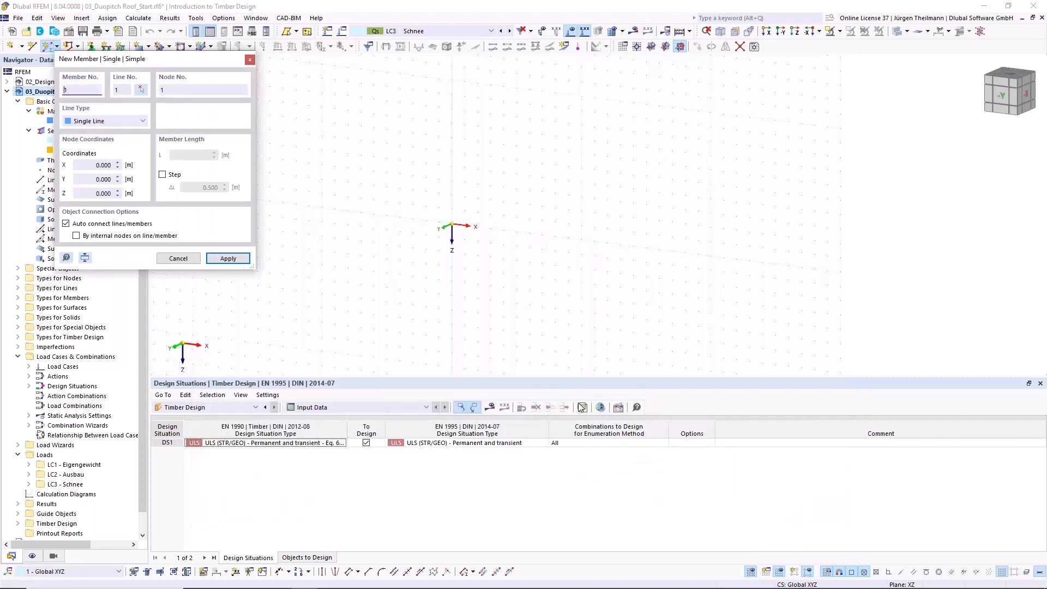
Place the saddle member from the coordinate origin to X 24 m, Y 0, Z 0, and end member placement.
{"action": "left_click", "coordinate": [451, 224]}
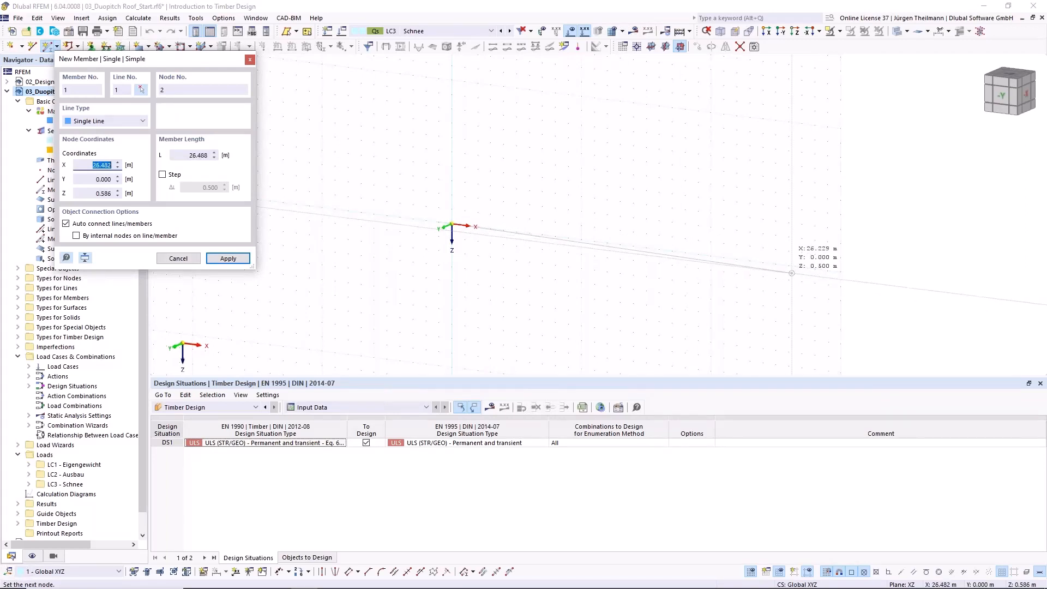
{"action": "left_click", "coordinate": [762, 263]}
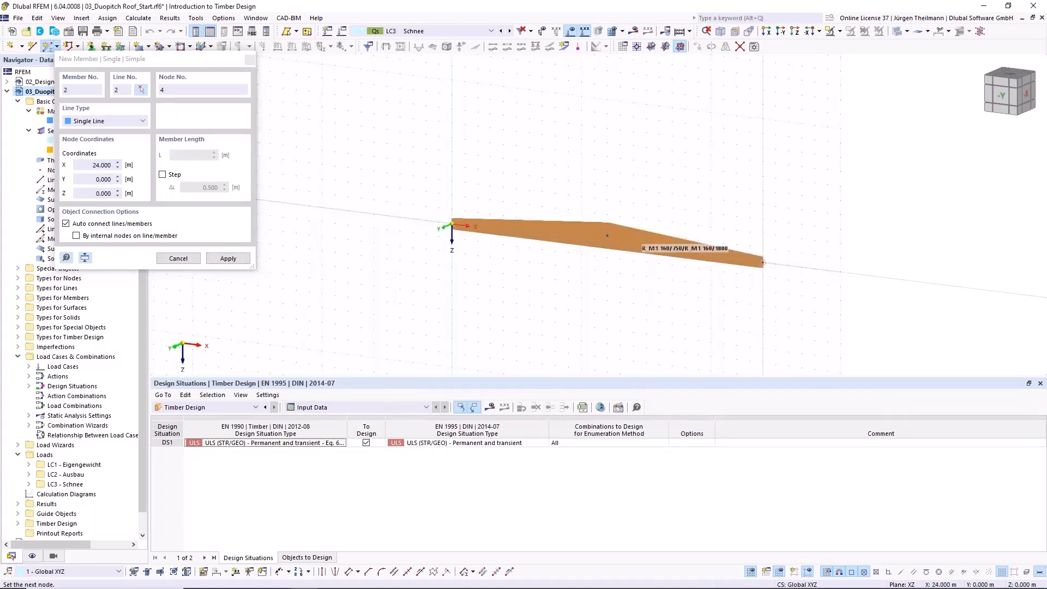
{"action": "scroll", "coordinate": [701, 279], "scroll_direction": "up", "scroll_amount": 2}
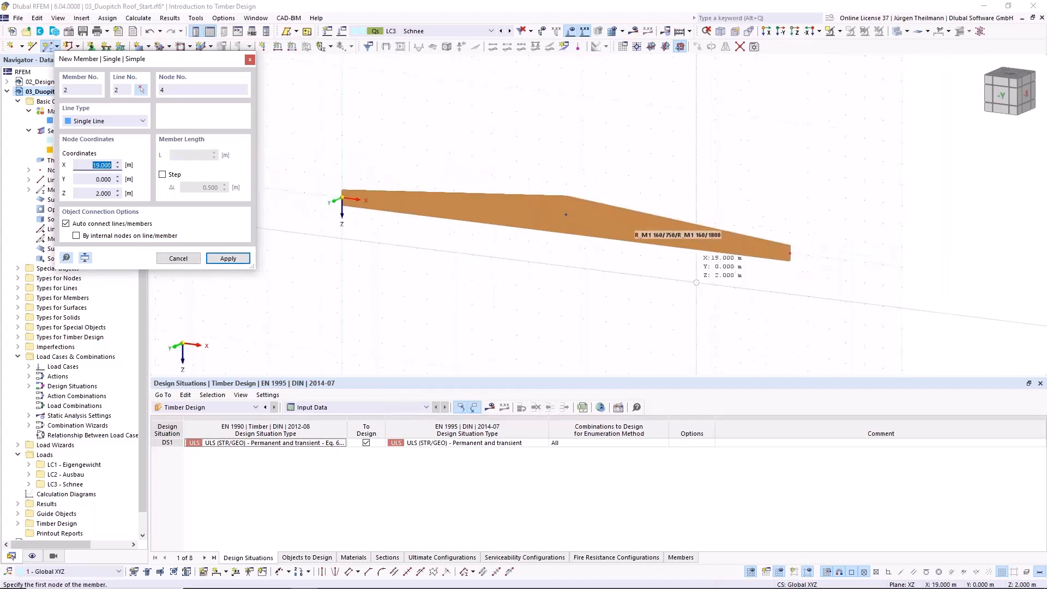
{"action": "key", "text": "Escape"}
{"action": "scroll", "coordinate": [556, 305], "scroll_direction": "up", "scroll_amount": 1}
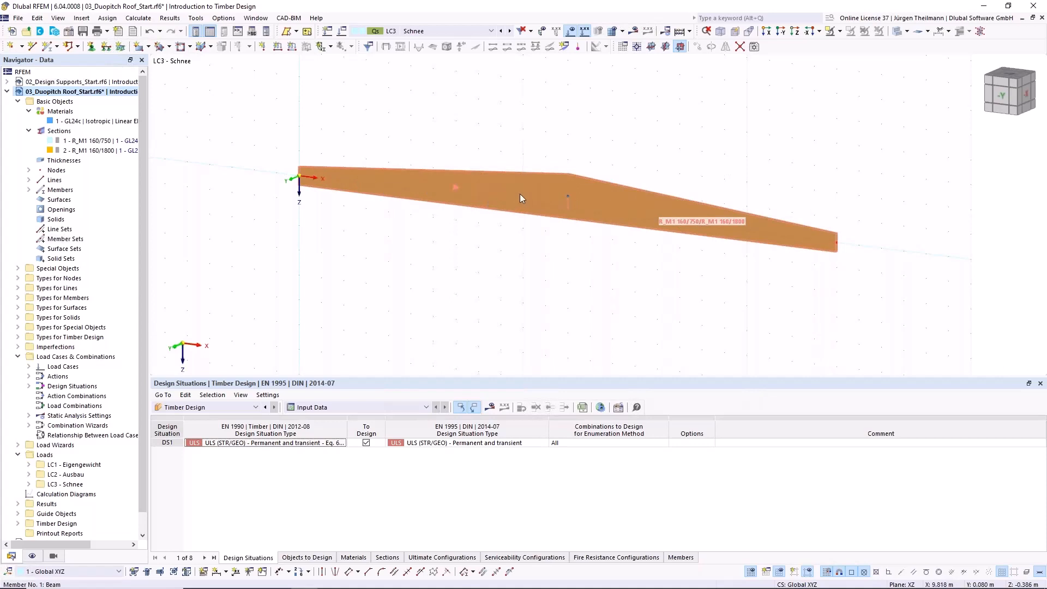
Add 5 intermediate nodes along the saddle beam as 'On Member' nodes without dividing the member.
{"action": "mouse_move", "coordinate": [520, 198]}
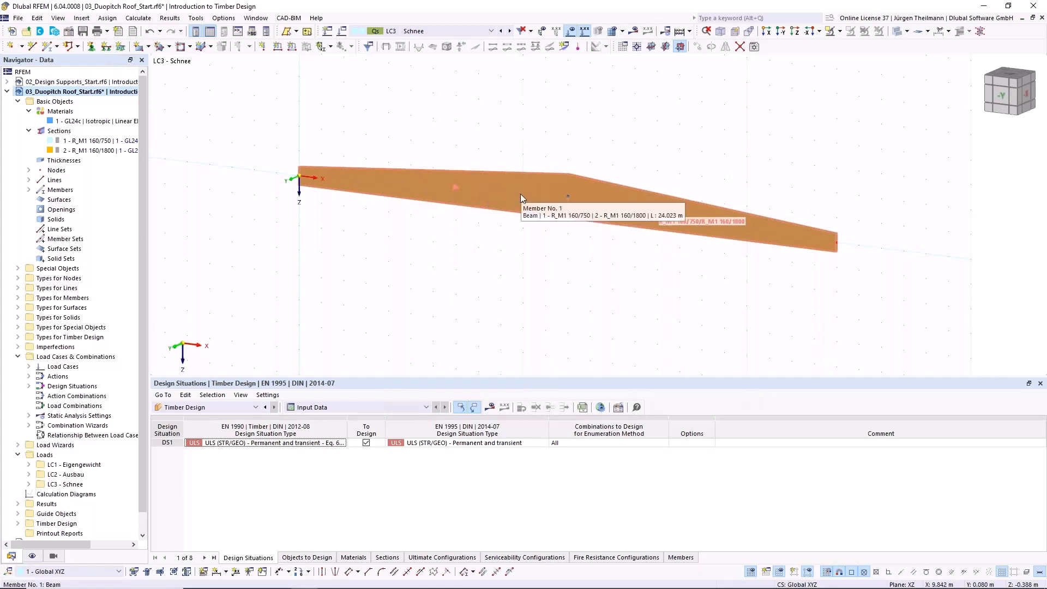
{"action": "right_click", "coordinate": [520, 198]}
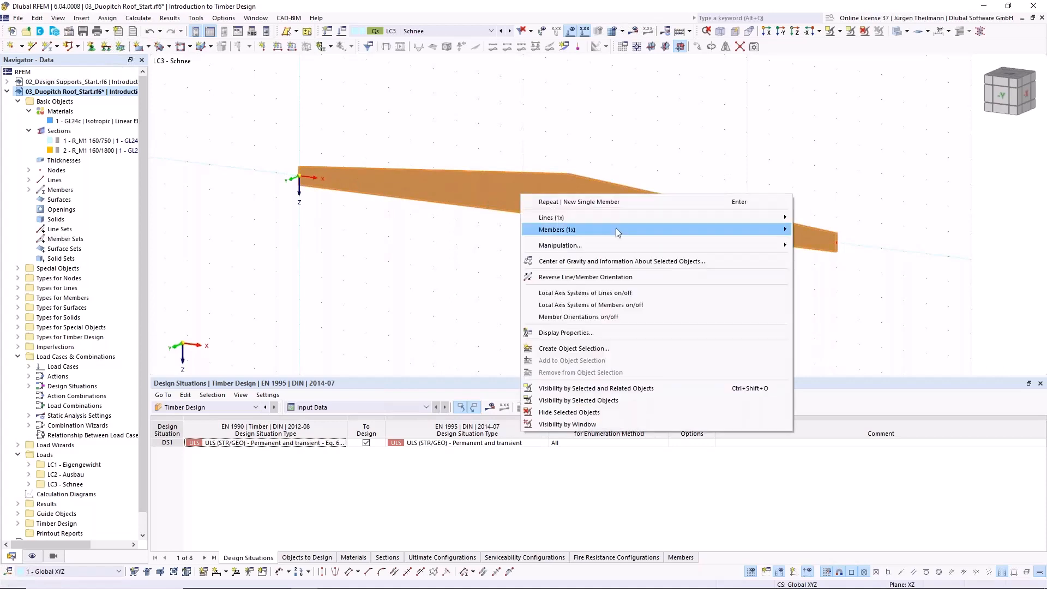
{"action": "mouse_move", "coordinate": [617, 229]}
{"action": "mouse_move", "coordinate": [892, 321]}
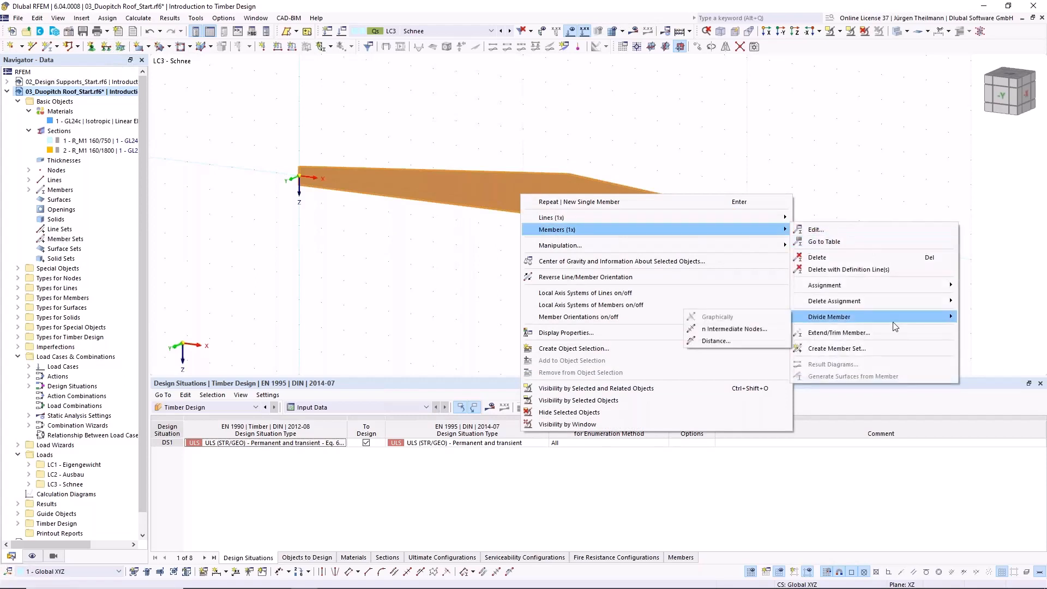
{"action": "left_click", "coordinate": [726, 330]}
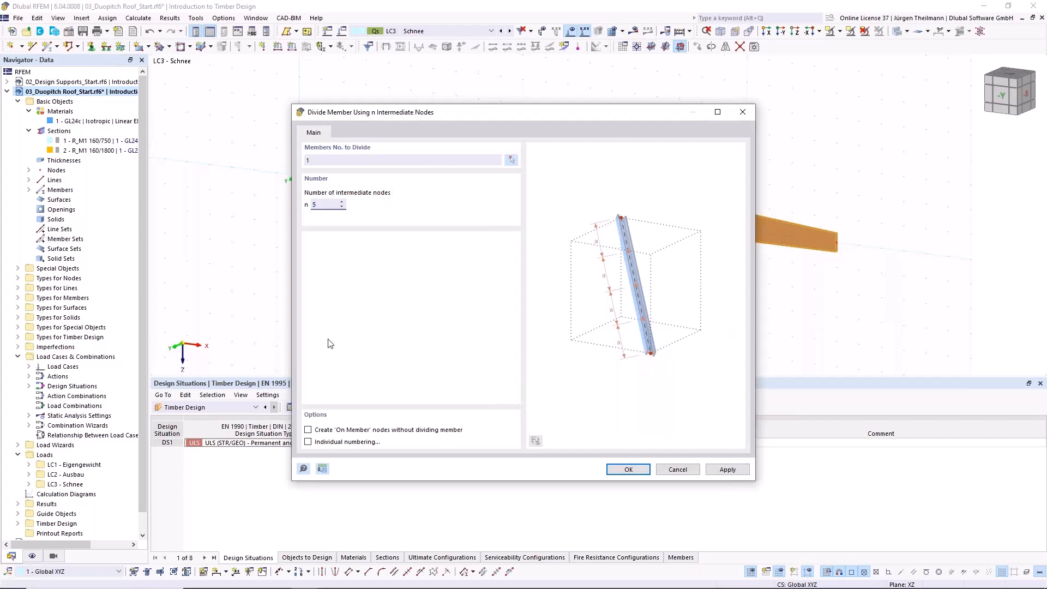
{"action": "left_click", "coordinate": [308, 430]}
{"action": "left_click", "coordinate": [628, 470]}
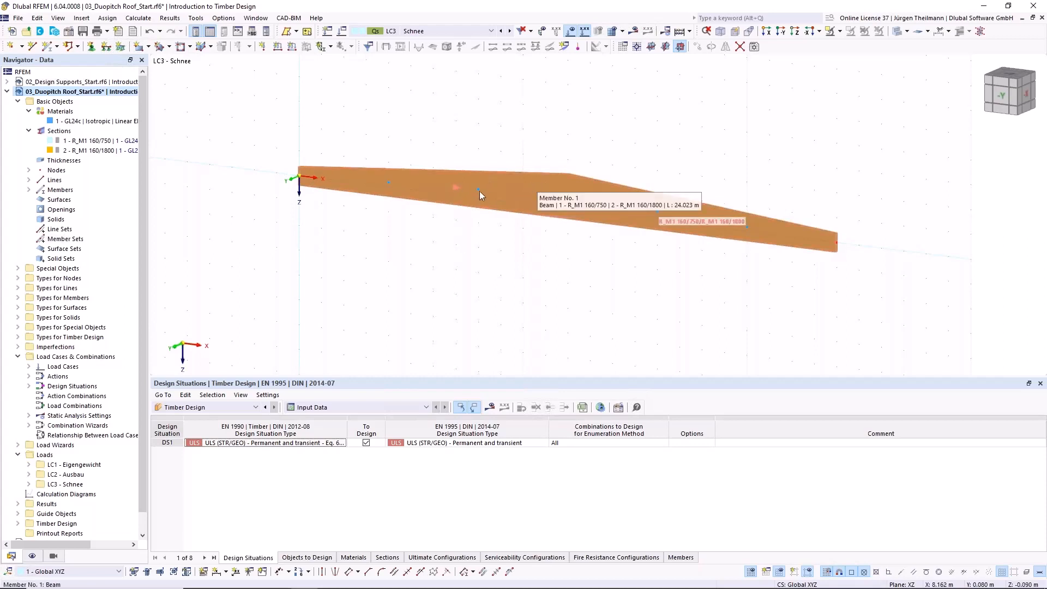
Create a new effective lengths definition for the saddle beam from its design type settings.
{"action": "double_click", "coordinate": [531, 182]}
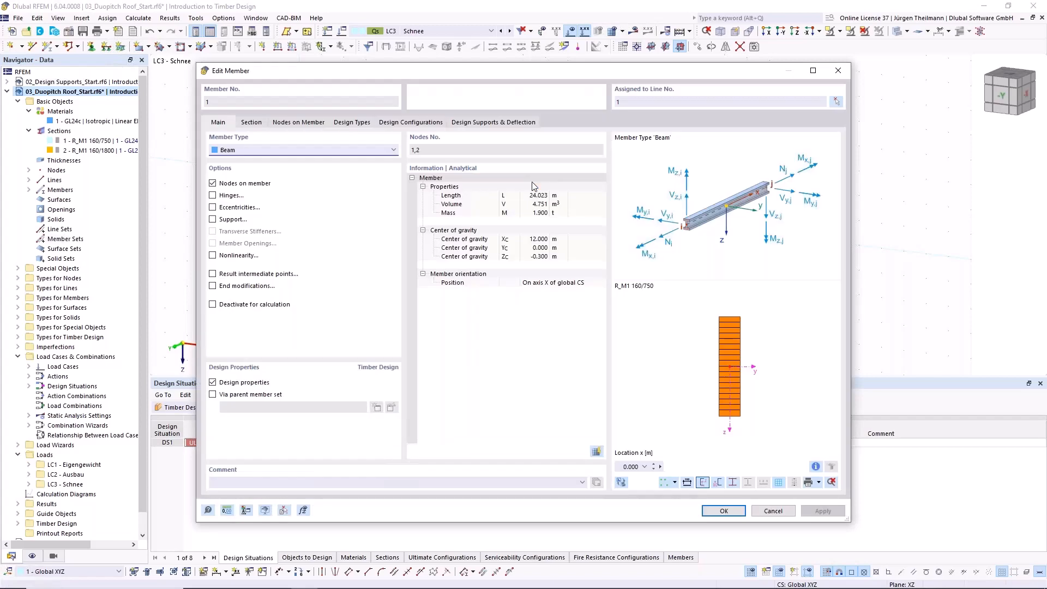
{"action": "left_click", "coordinate": [352, 122]}
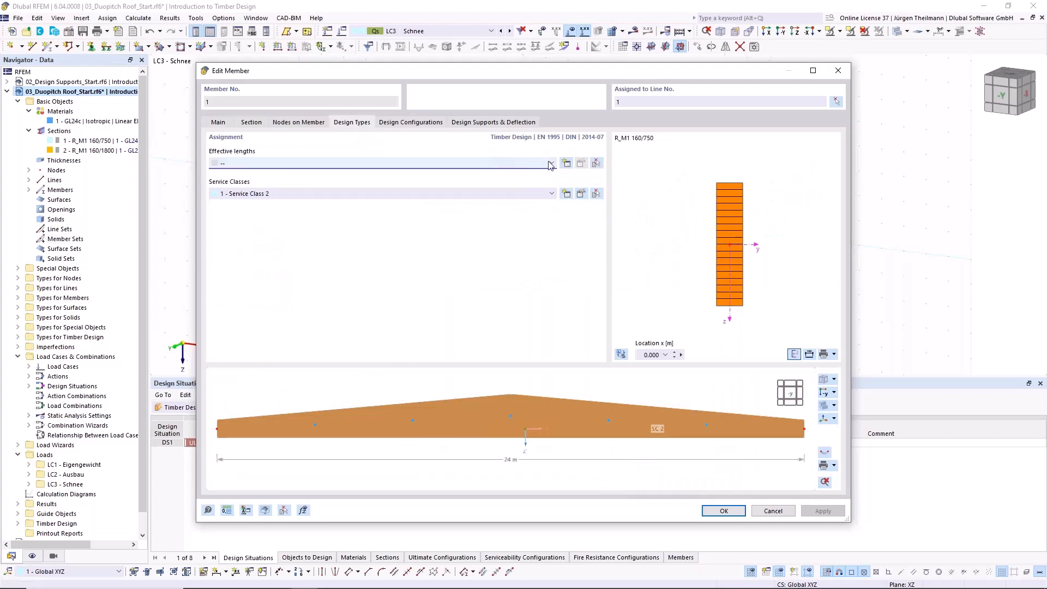
{"action": "left_click", "coordinate": [567, 164]}
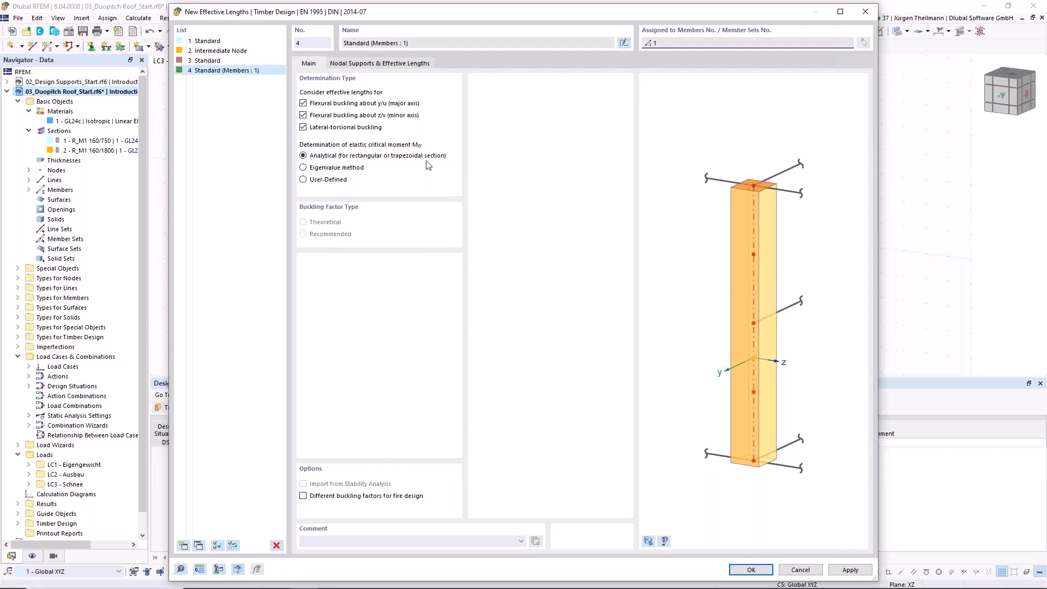
Try the eigenvalue and user-defined determination of the elastic critical moment, and restore the analytical method.
{"action": "left_click", "coordinate": [303, 169]}
{"action": "left_click", "coordinate": [395, 66]}
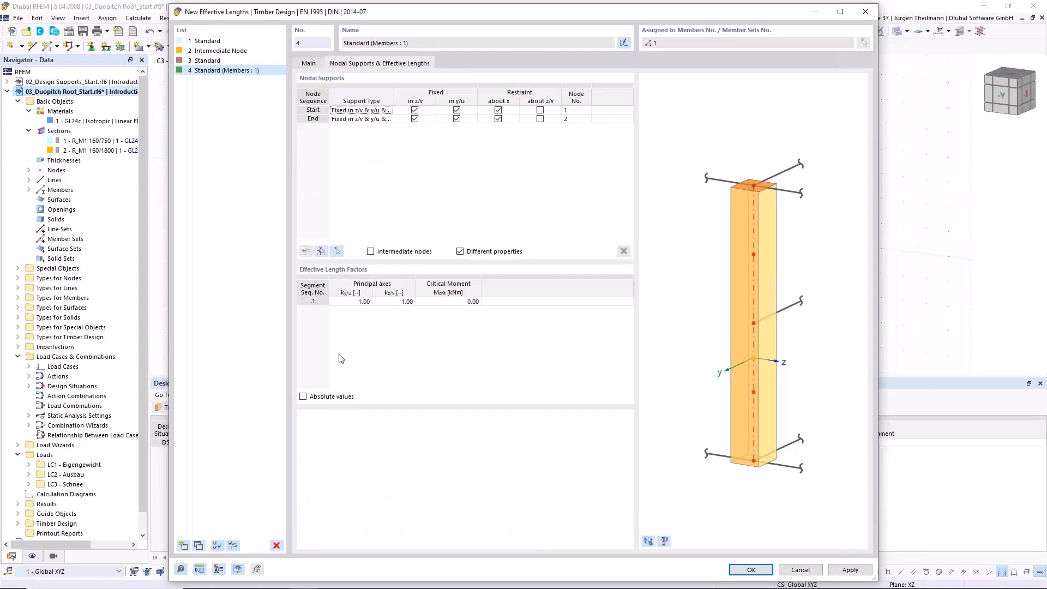
{"action": "double_click", "coordinate": [465, 301]}
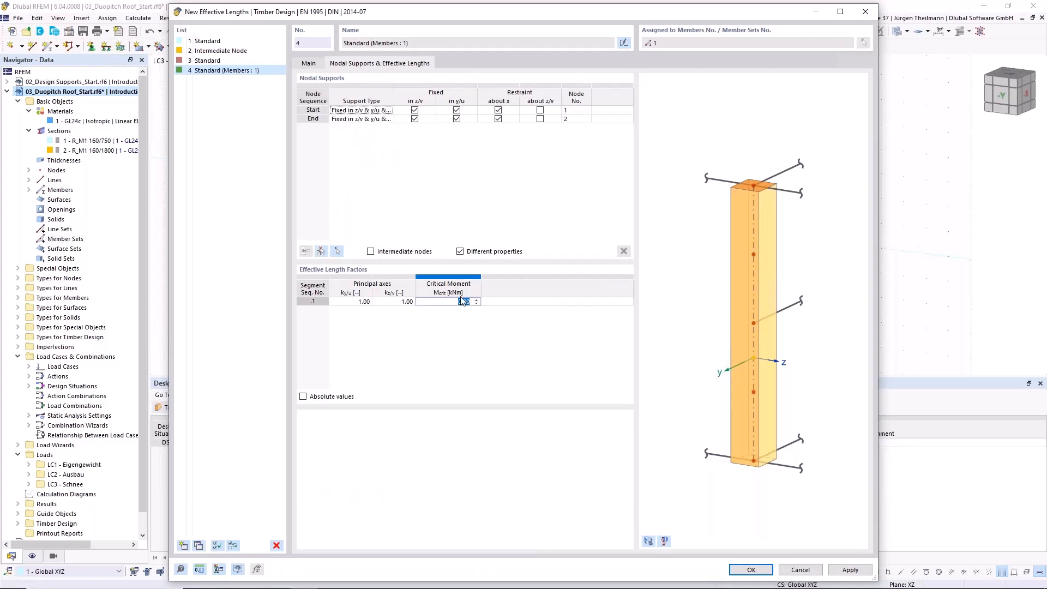
{"action": "left_click", "coordinate": [309, 64]}
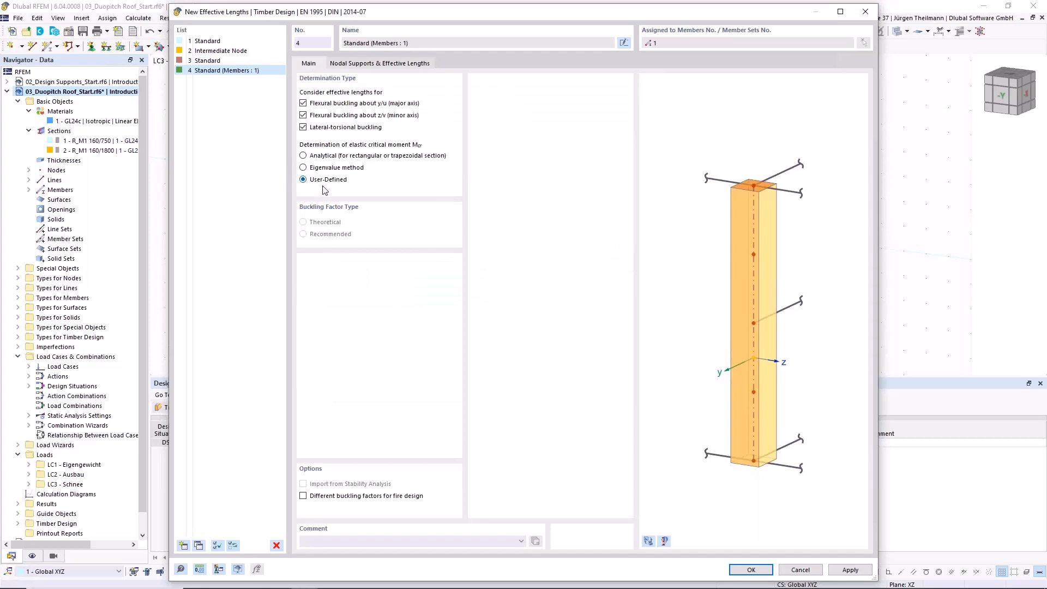
{"action": "left_click", "coordinate": [398, 64]}
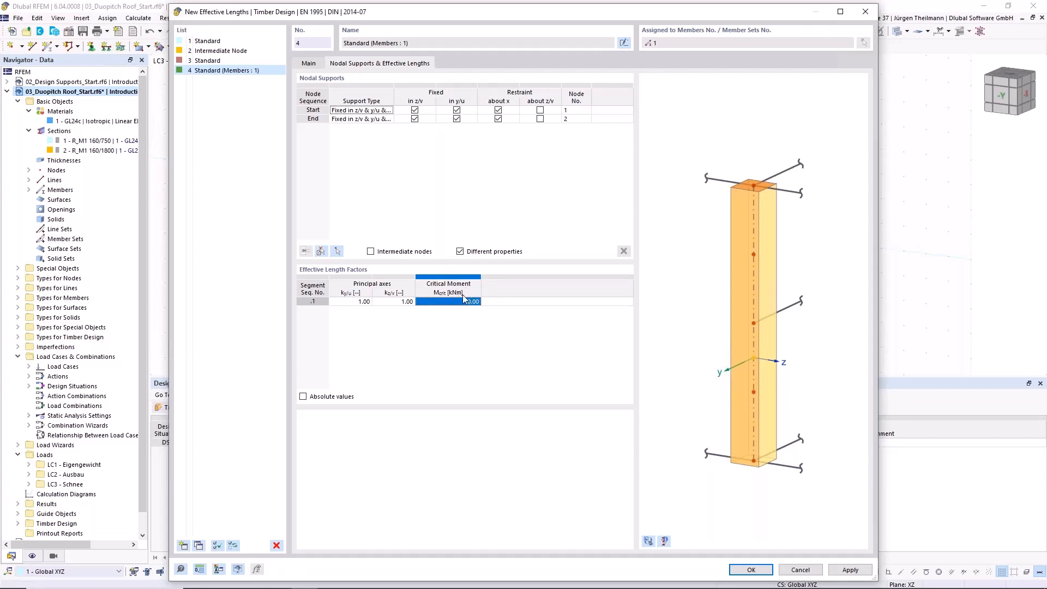
{"action": "left_click", "coordinate": [307, 63]}
{"action": "left_click", "coordinate": [303, 155]}
Display the actual beam in the effective lengths preview and include its intermediate nodes among the nodal supports.
{"action": "left_click", "coordinate": [436, 66]}
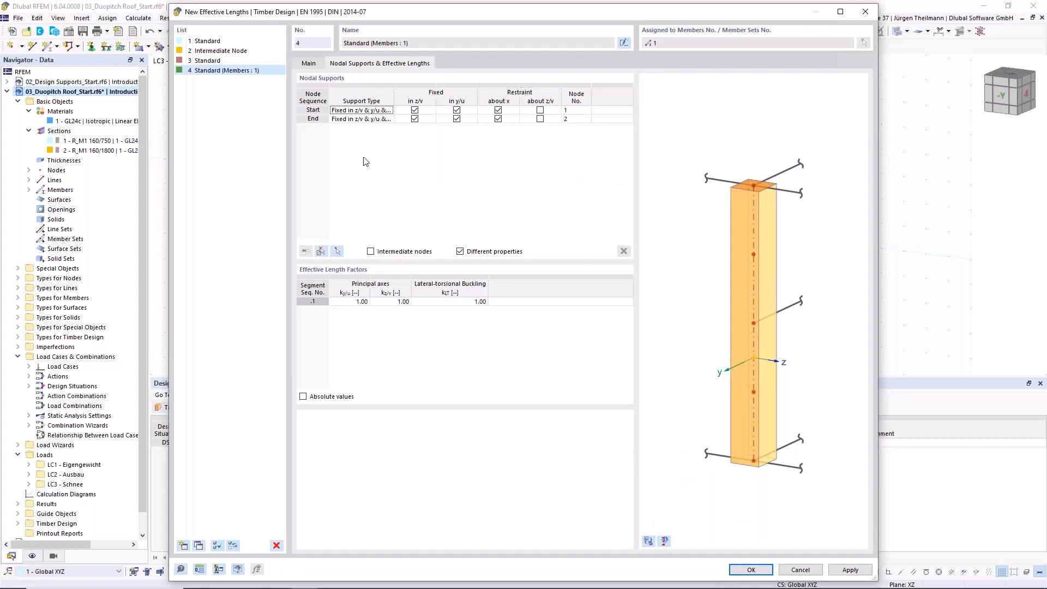
{"action": "left_click", "coordinate": [650, 540]}
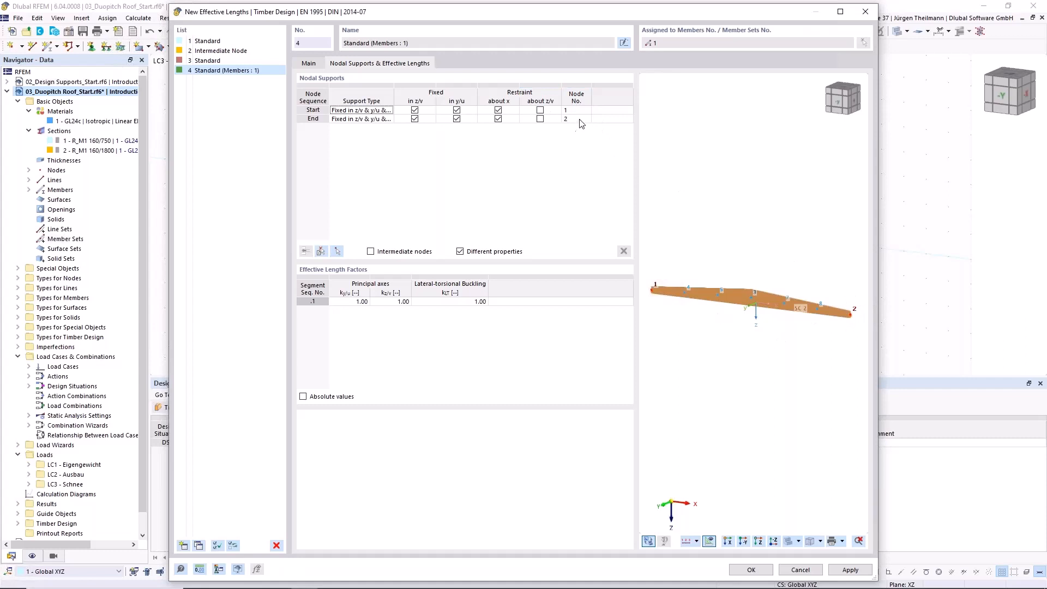
{"action": "left_click", "coordinate": [371, 252]}
{"action": "left_click", "coordinate": [322, 256]}
Fix all six intermediate nodes, .1 to .6, in y/u and inspect the supports along the beam in the preview.
{"action": "left_click", "coordinate": [455, 187]}
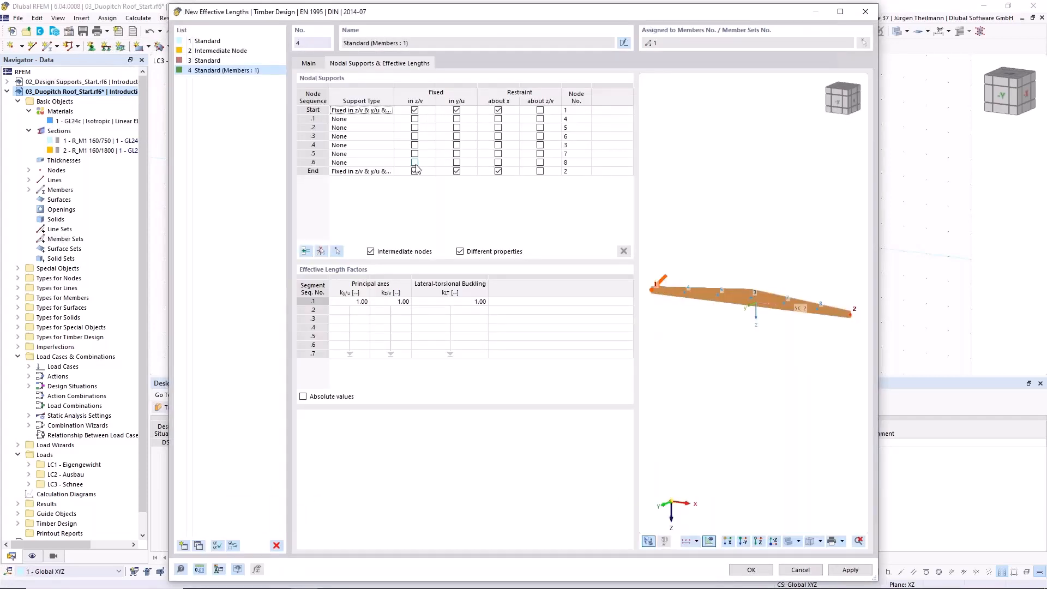
{"action": "left_click", "coordinate": [444, 120]}
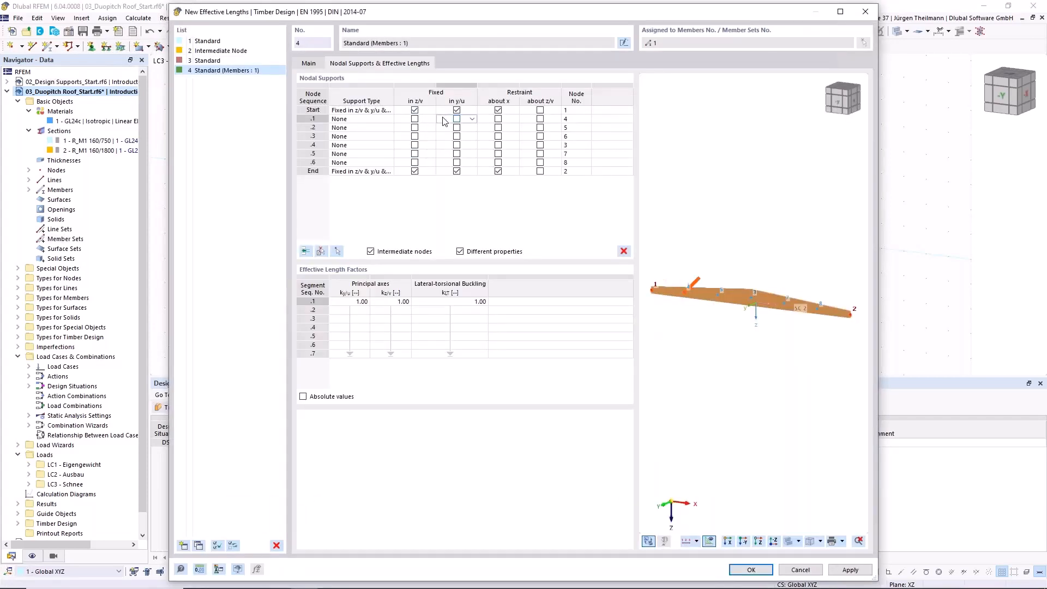
{"action": "left_click", "coordinate": [444, 163], "text": "shift"}
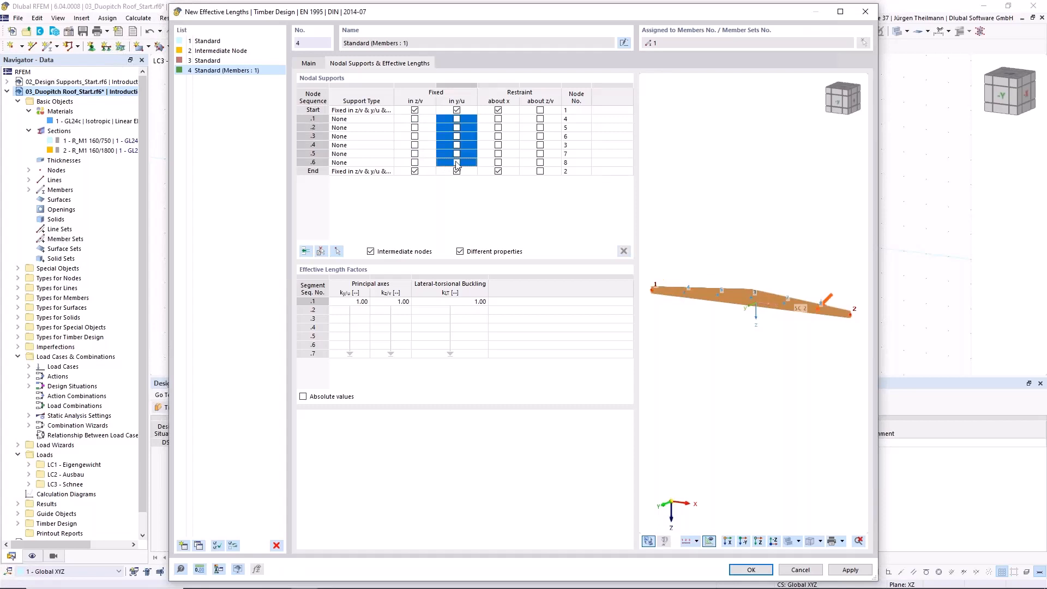
{"action": "left_click", "coordinate": [457, 163]}
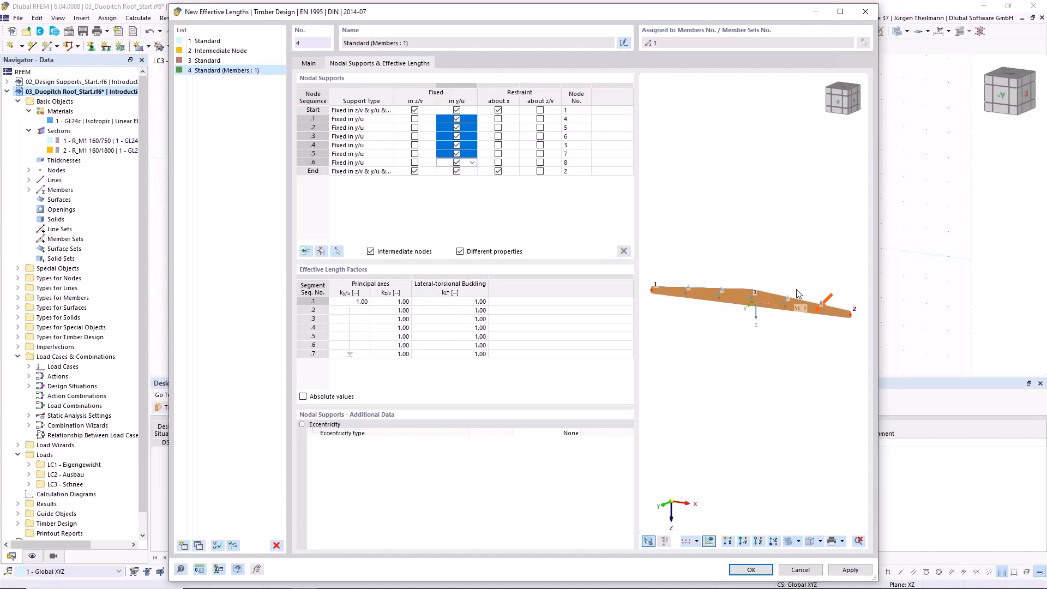
{"action": "scroll", "coordinate": [671, 296], "scroll_direction": "up", "scroll_amount": 5}
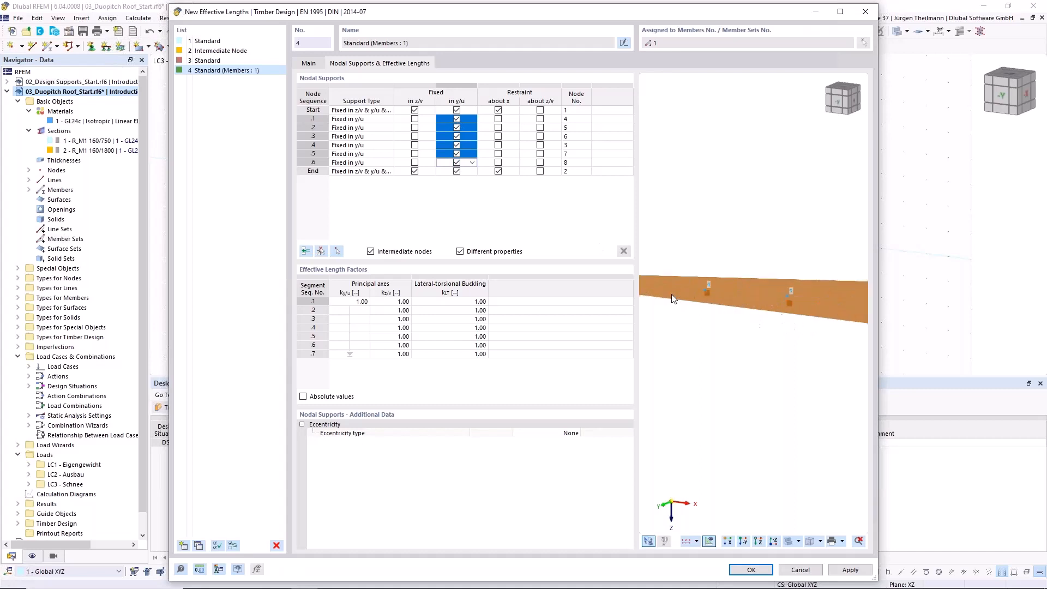
{"action": "scroll", "coordinate": [743, 298], "scroll_direction": "up", "scroll_amount": 2}
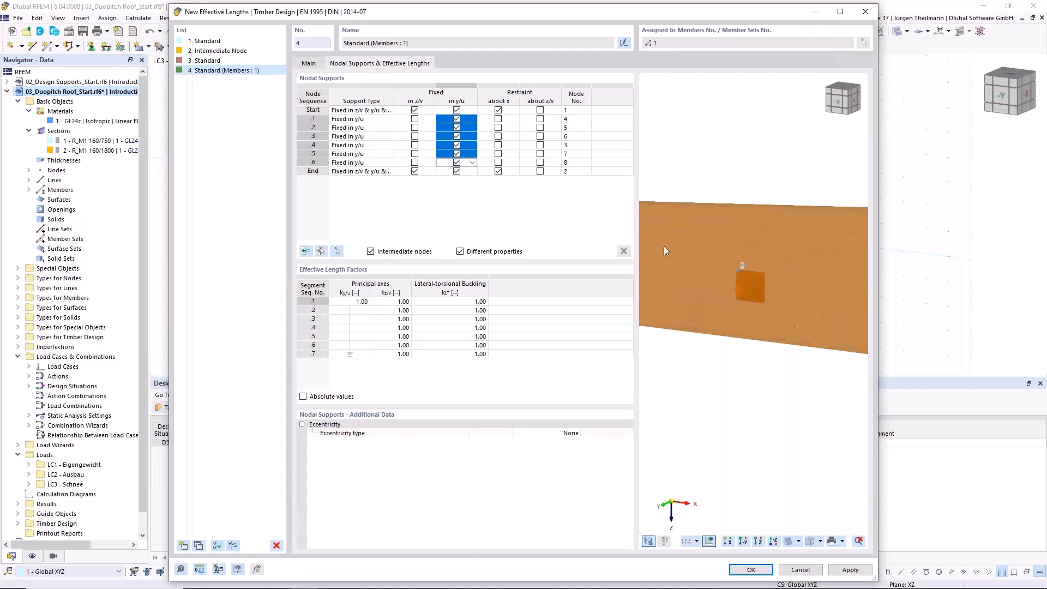
{"action": "scroll", "coordinate": [725, 272], "scroll_direction": "down", "scroll_amount": 3}
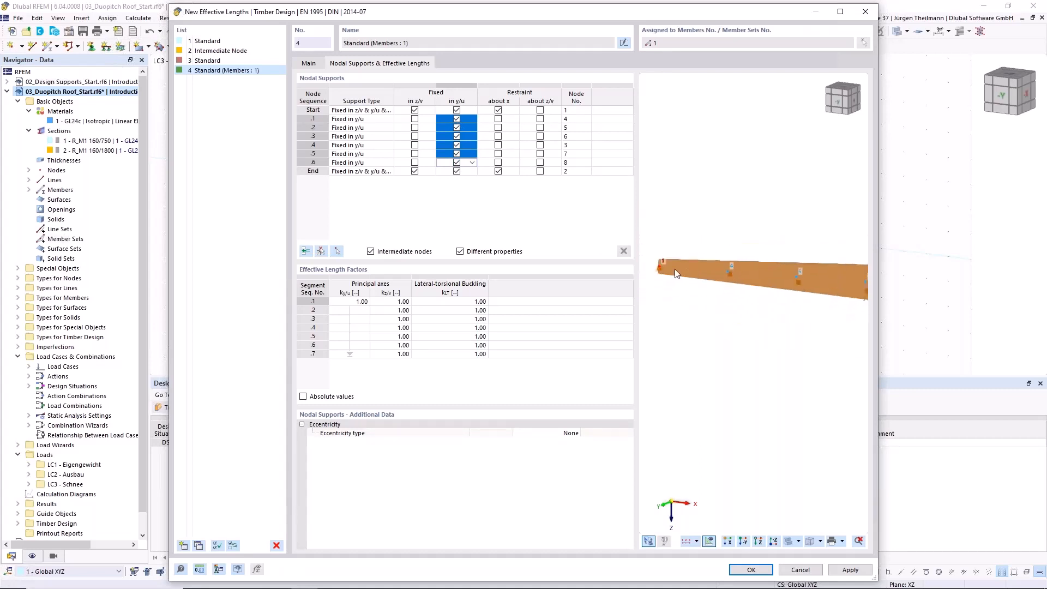
Inspect the end support and the intermediate supports along the beam in the preview, and accept the effective lengths and member settings.
{"action": "scroll", "coordinate": [649, 276], "scroll_direction": "up", "scroll_amount": 2}
{"action": "scroll", "coordinate": [651, 276], "scroll_direction": "up", "scroll_amount": 2}
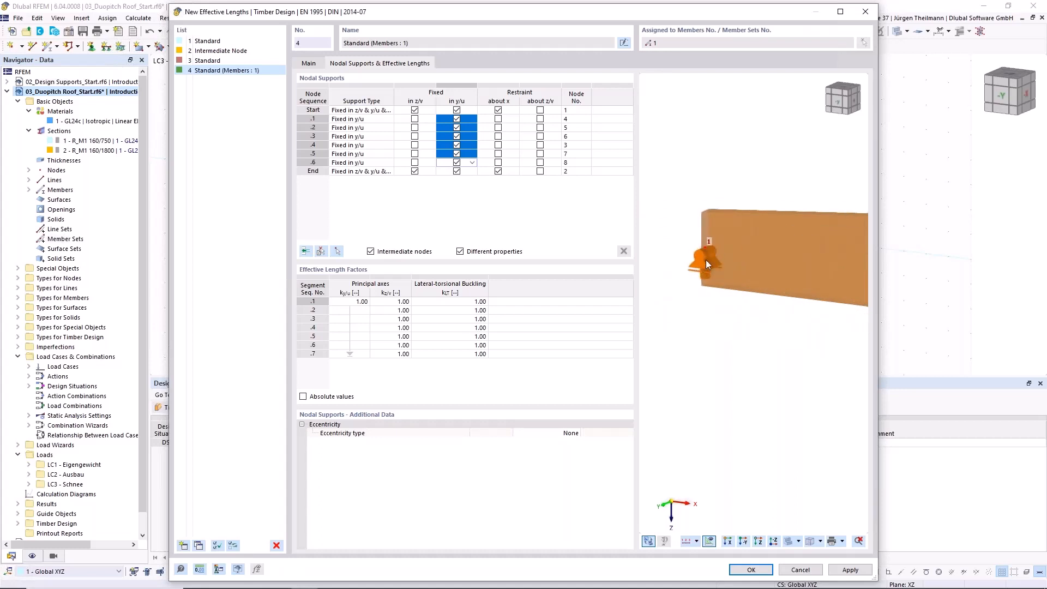
{"action": "scroll", "coordinate": [726, 297], "scroll_direction": "down", "scroll_amount": 2}
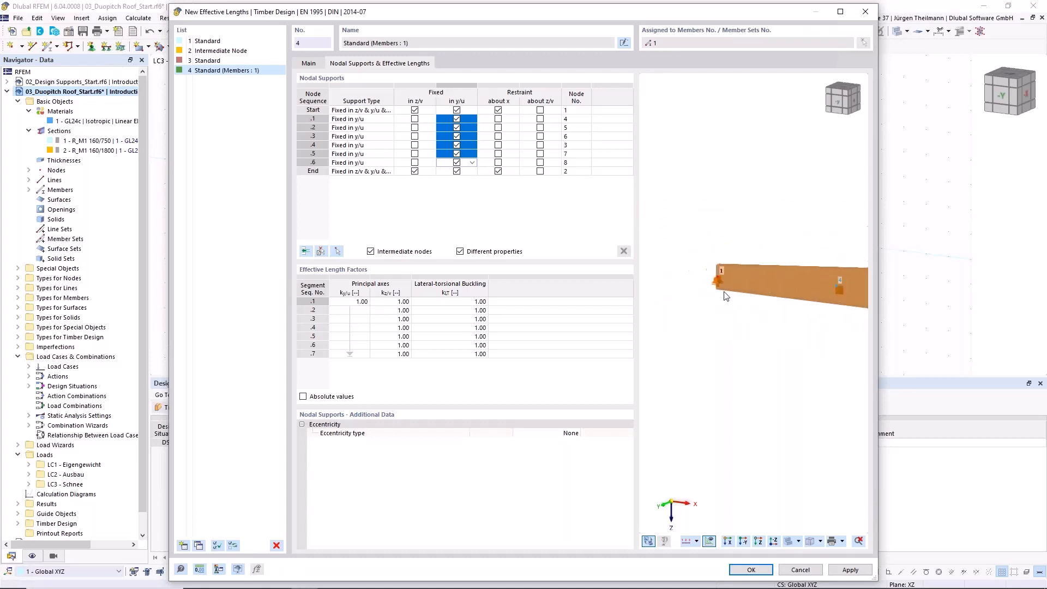
{"action": "scroll", "coordinate": [796, 342], "scroll_direction": "down", "scroll_amount": 2}
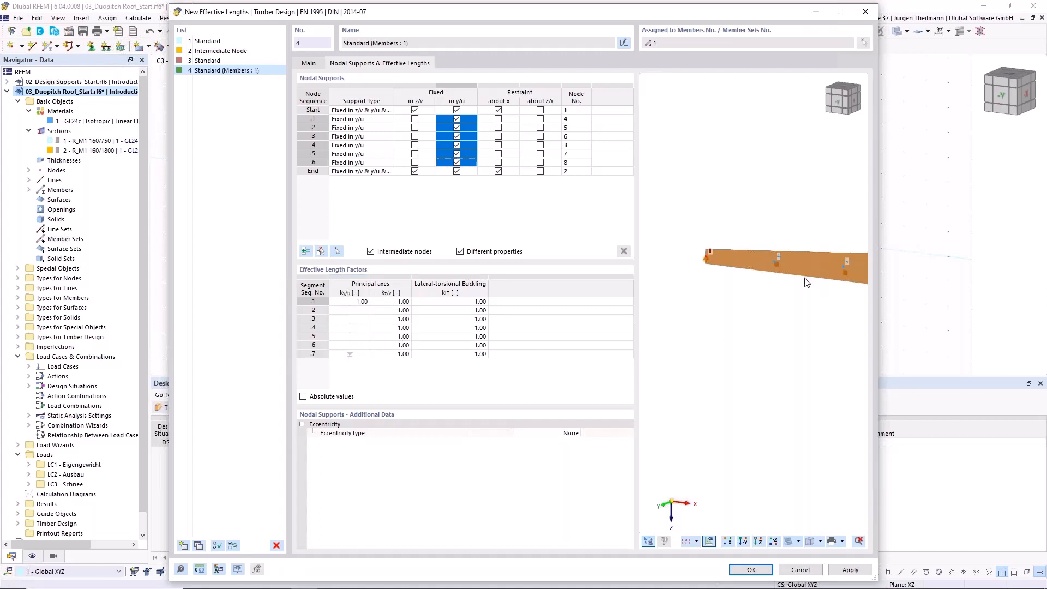
{"action": "scroll", "coordinate": [761, 305], "scroll_direction": "down", "scroll_amount": 3}
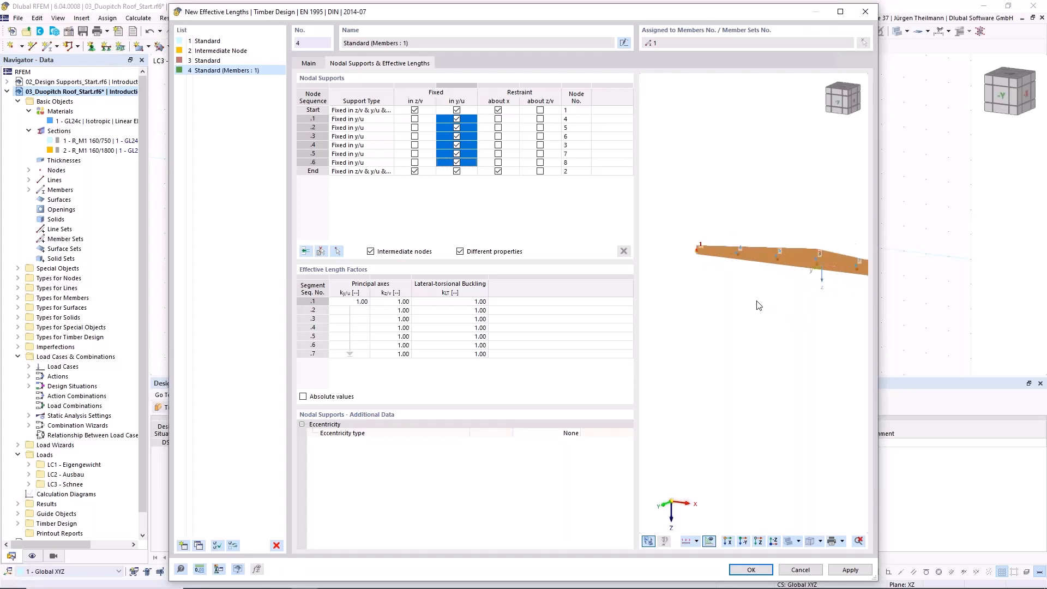
{"action": "scroll", "coordinate": [759, 327], "scroll_direction": "down", "scroll_amount": 2}
{"action": "mouse_move", "coordinate": [759, 327]}
{"action": "middle_mouse_down"}
{"action": "mouse_move", "coordinate": [765, 336]}
{"action": "mouse_move", "coordinate": [754, 332]}
{"action": "middle_mouse_up"}
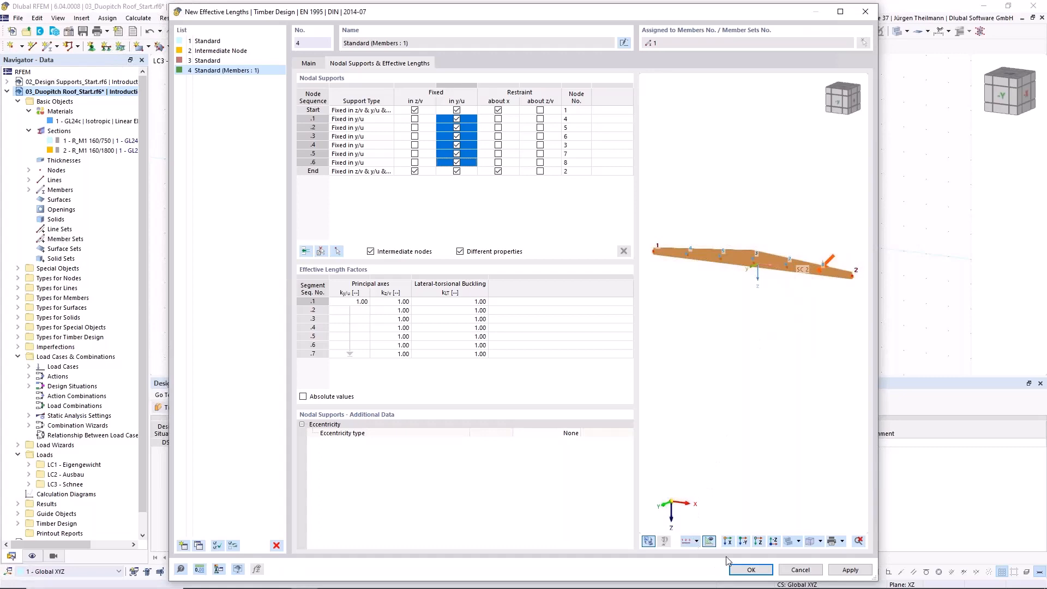
{"action": "left_click", "coordinate": [750, 570]}
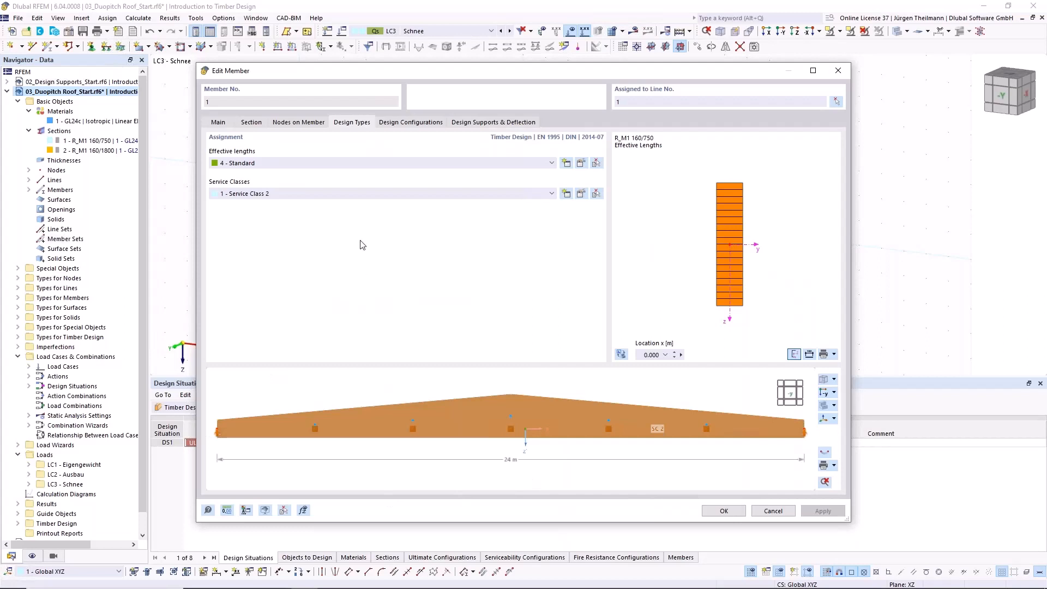
{"action": "left_click", "coordinate": [732, 512]}
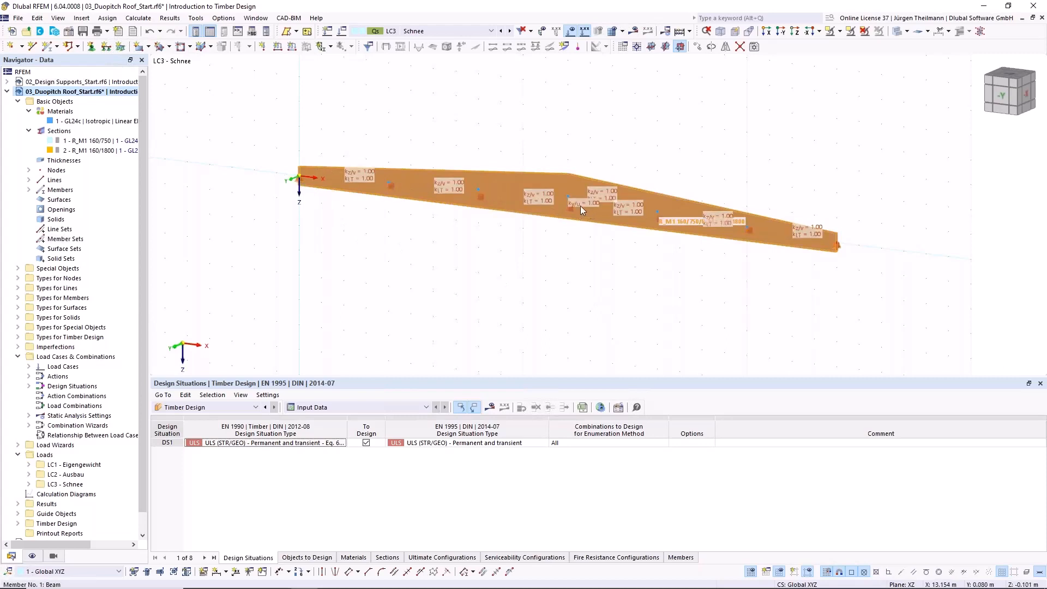
Assign nodal support type 1 to node 1 at the beam's start.
{"action": "left_click", "coordinate": [93, 48]}
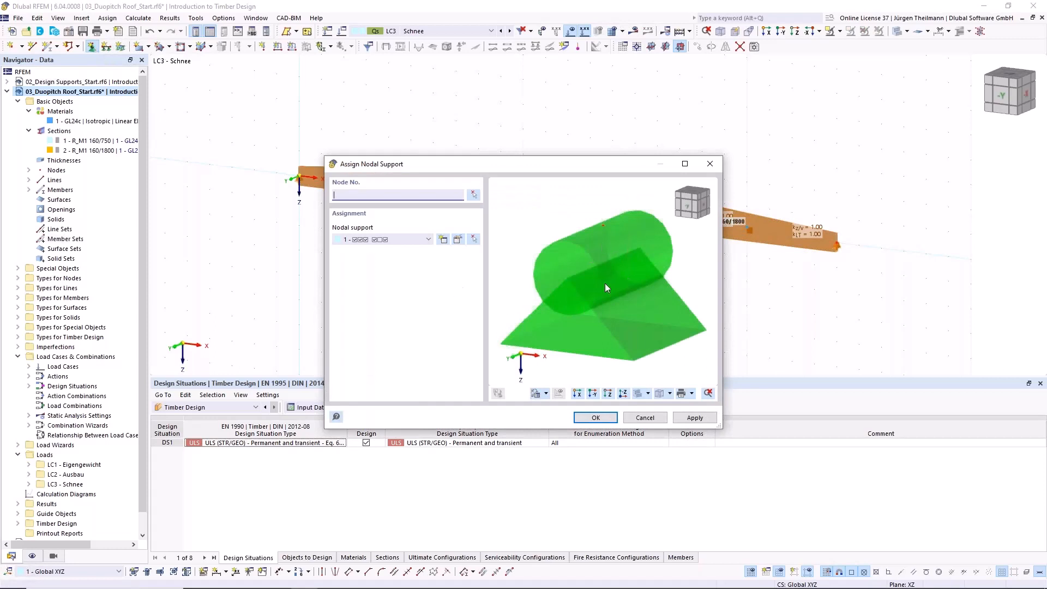
{"action": "left_click", "coordinate": [473, 196]}
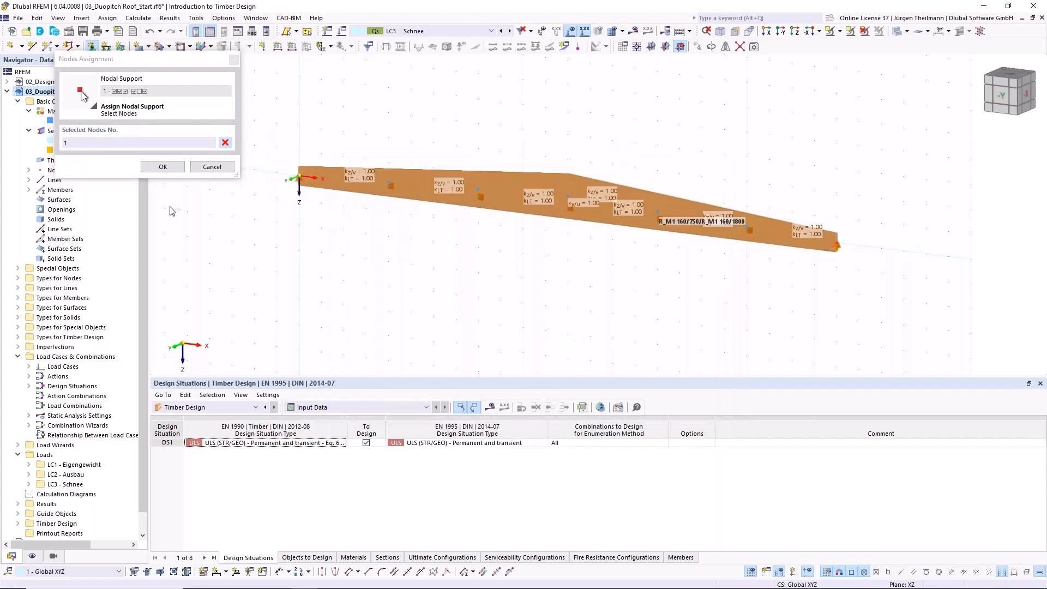
{"action": "left_click", "coordinate": [162, 166]}
{"action": "left_click", "coordinate": [428, 239]}
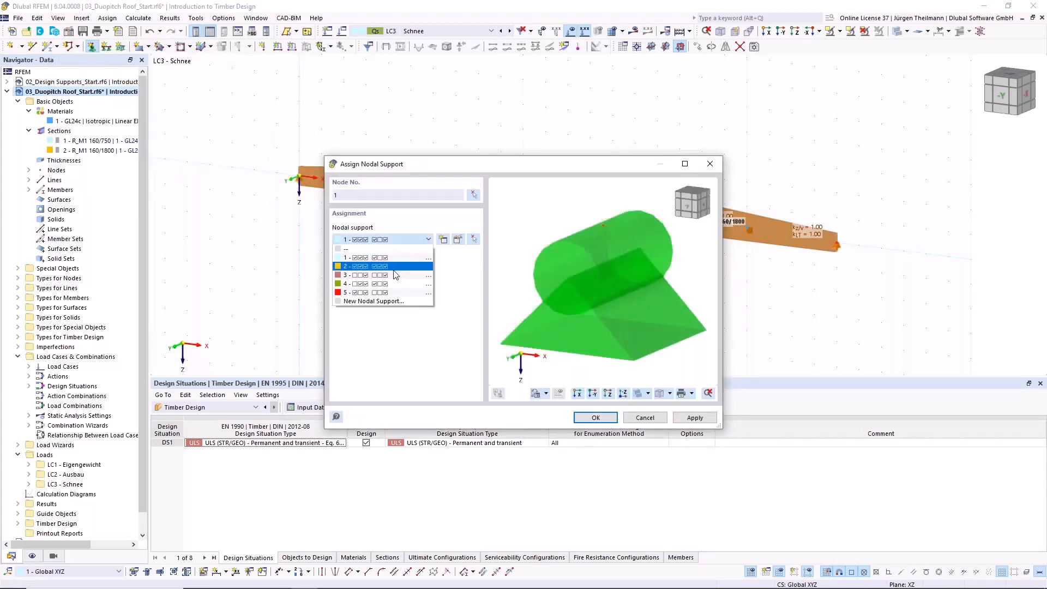
{"action": "left_click", "coordinate": [429, 240]}
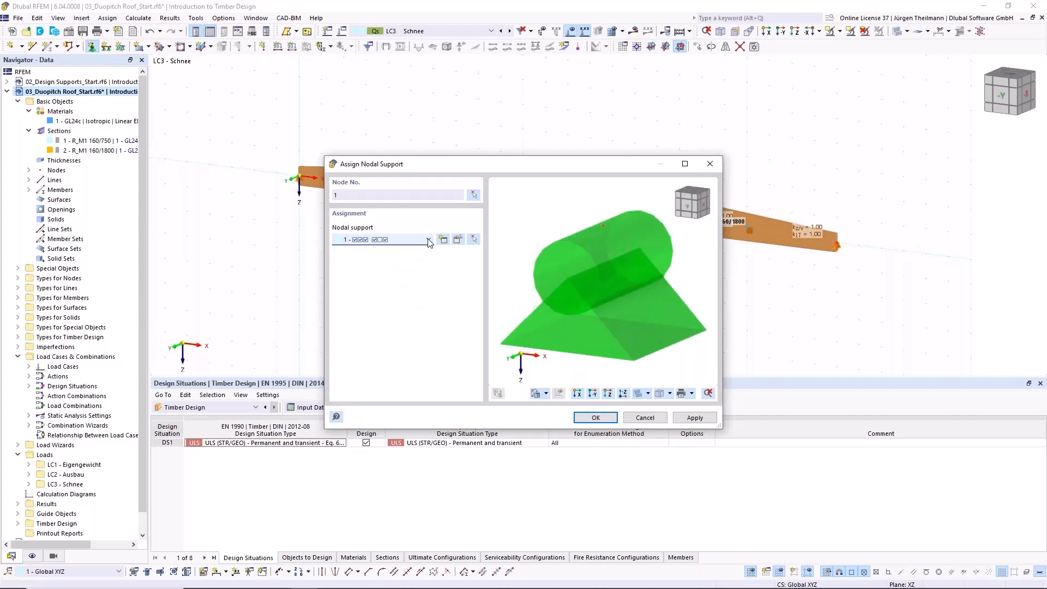
{"action": "left_click", "coordinate": [709, 422]}
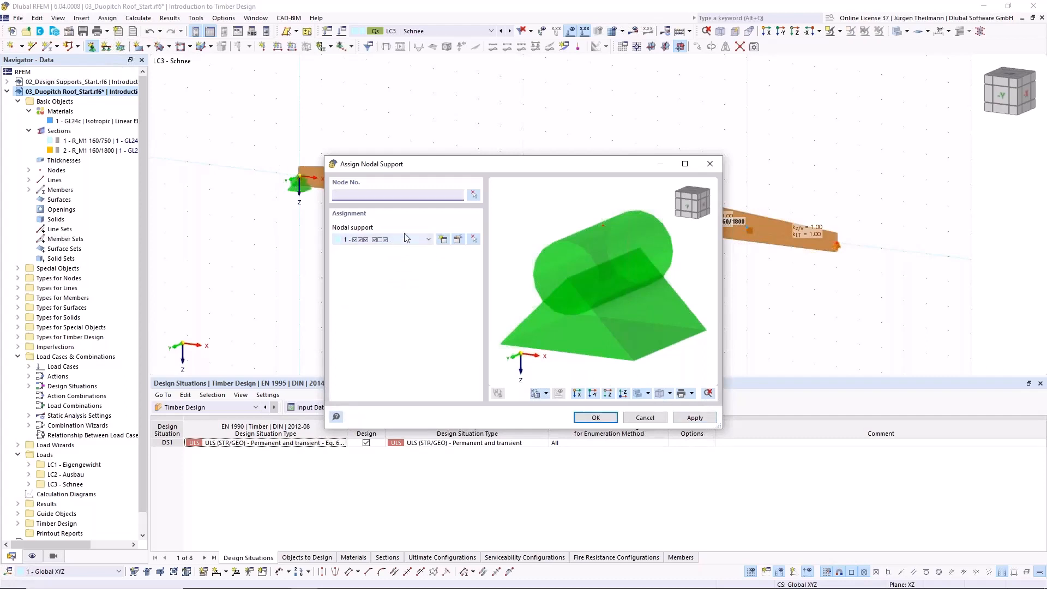
Assign nodal support type 4 to node 2 at the beam's far end.
{"action": "left_click", "coordinate": [429, 240]}
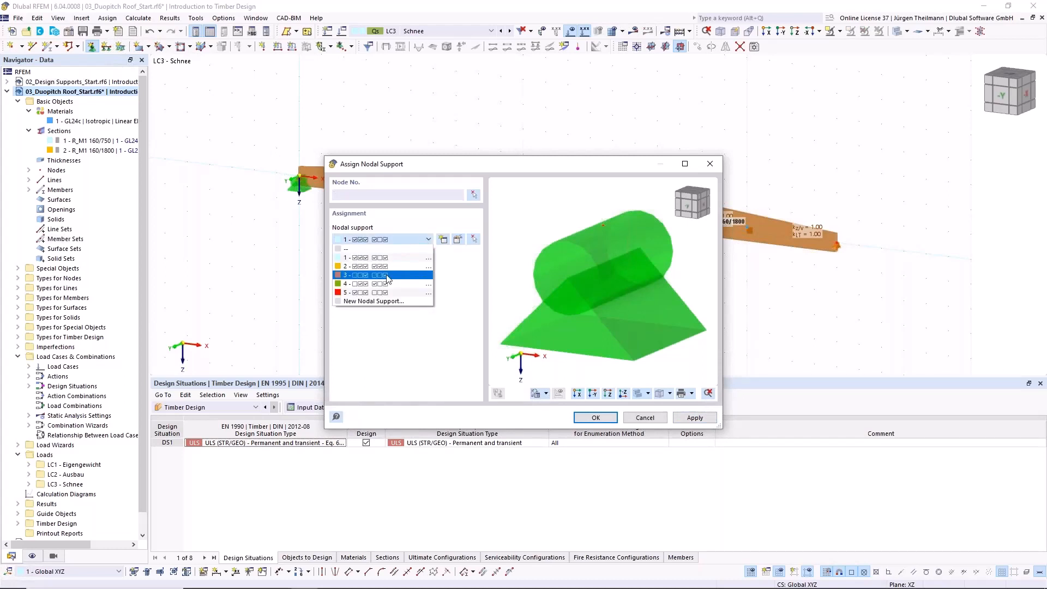
{"action": "left_click", "coordinate": [393, 284]}
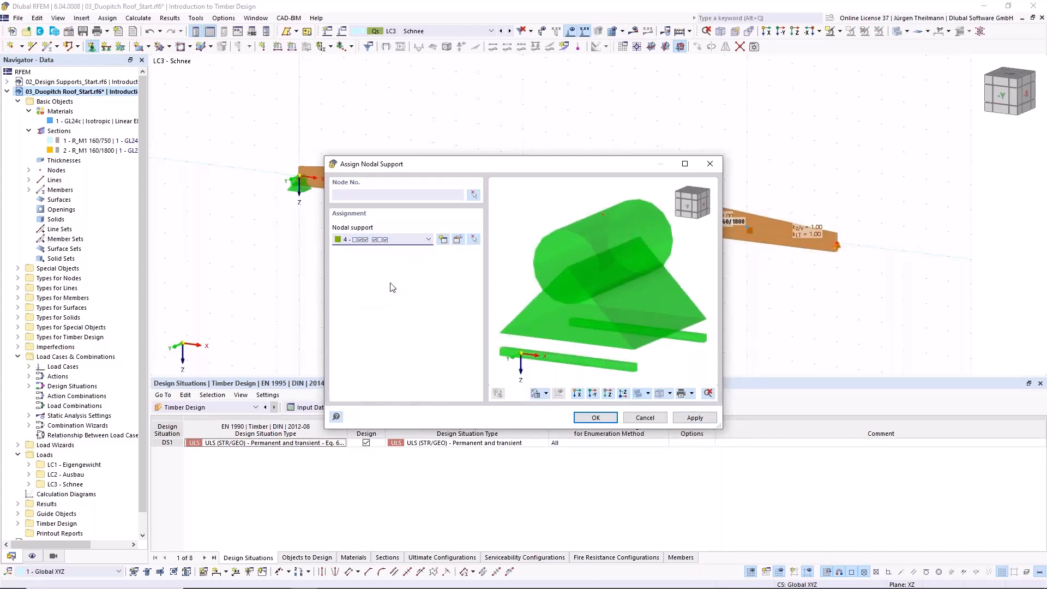
{"action": "left_click", "coordinate": [473, 194]}
{"action": "left_click", "coordinate": [836, 246]}
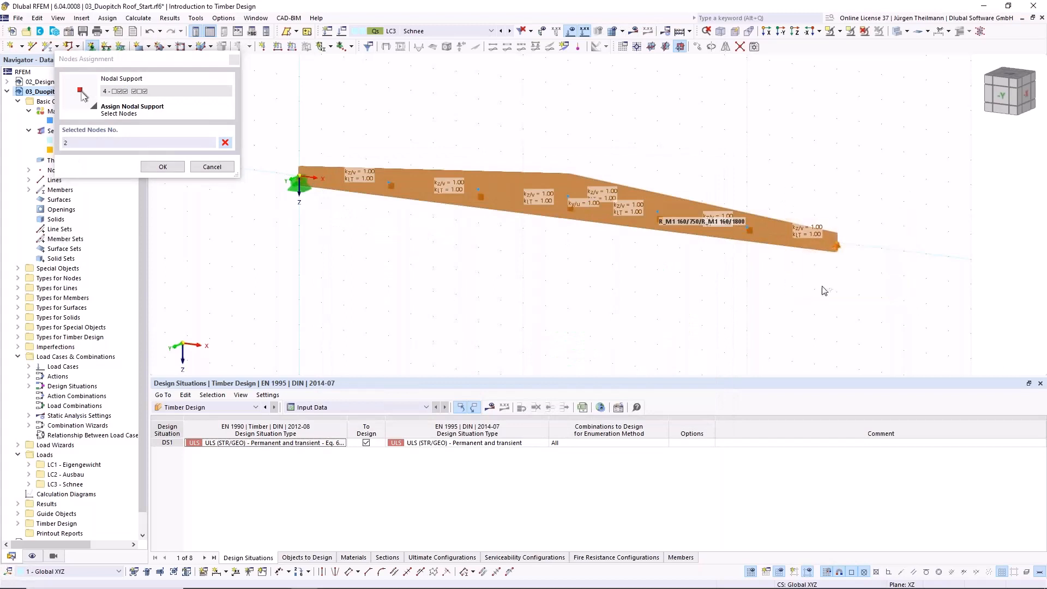
{"action": "left_click", "coordinate": [163, 166]}
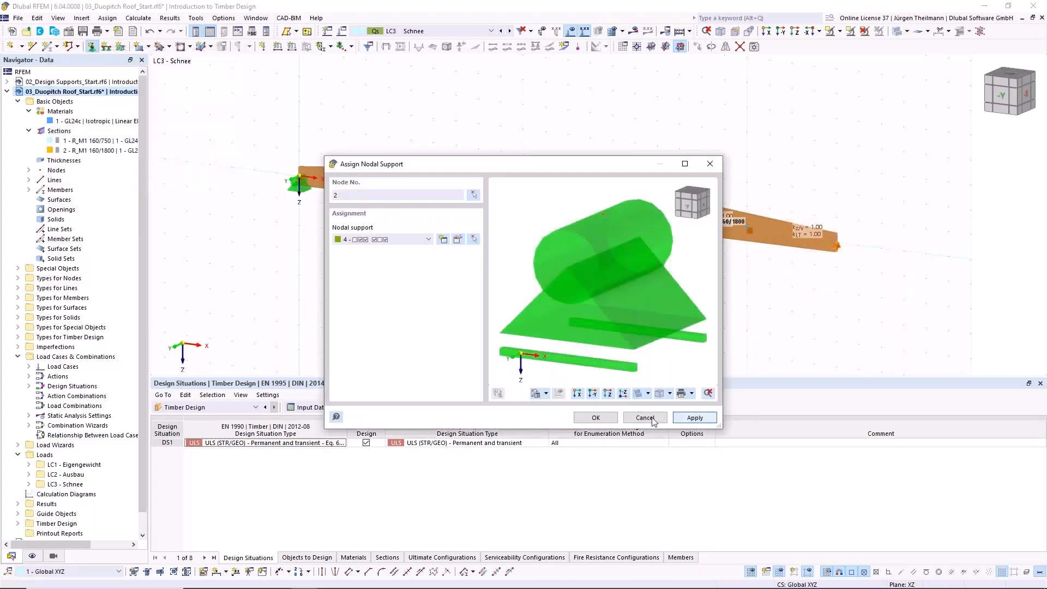
{"action": "left_click", "coordinate": [595, 417]}
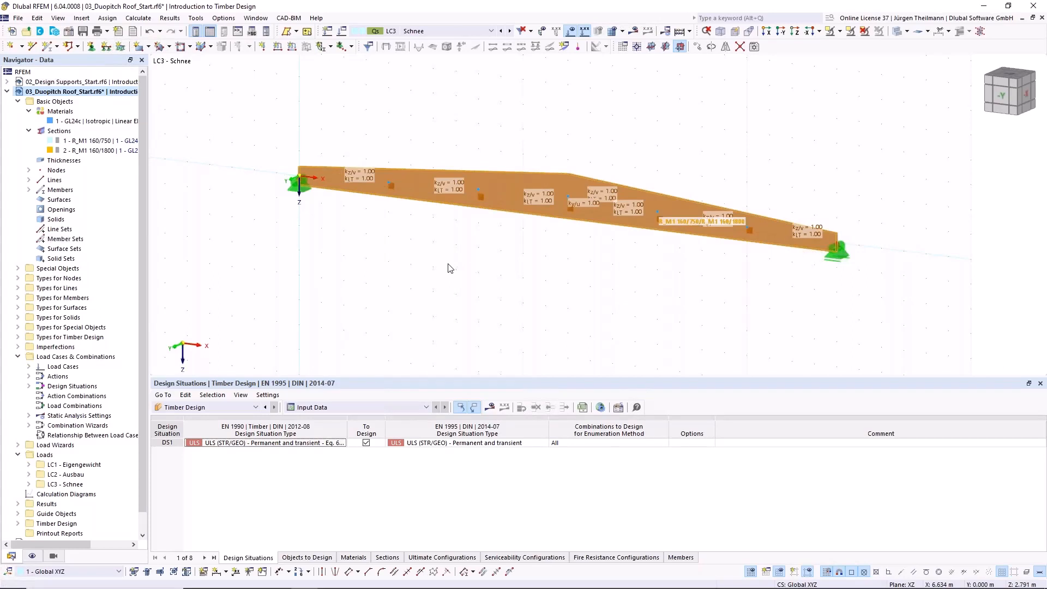
Apply a uniform member load of 1.02 kN/m to member 1 in LC1 - Eigengewicht, acting globally in Z on true length.
{"action": "left_click", "coordinate": [489, 33]}
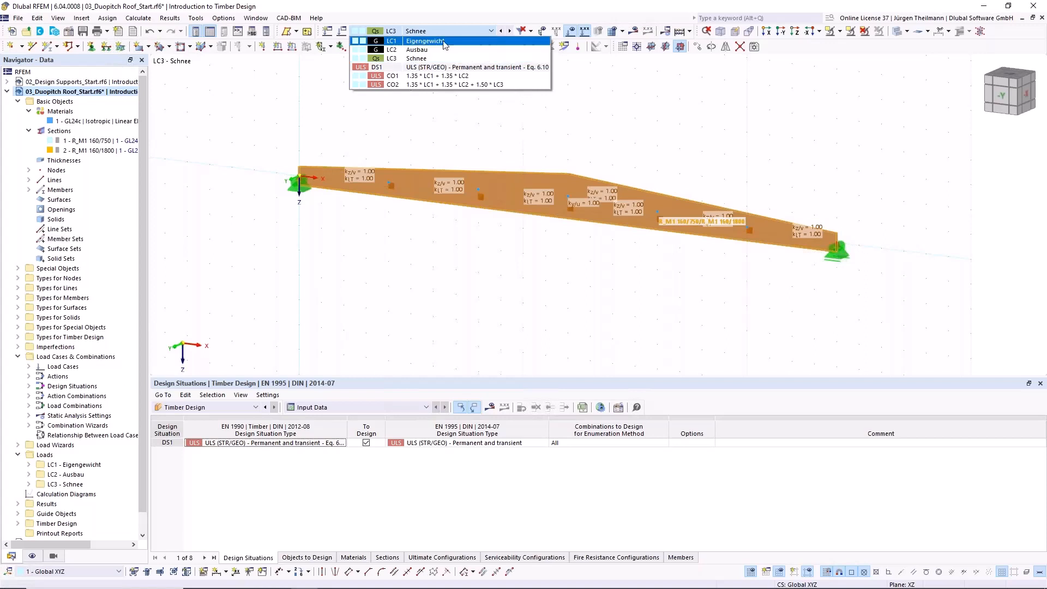
{"action": "left_click", "coordinate": [414, 42]}
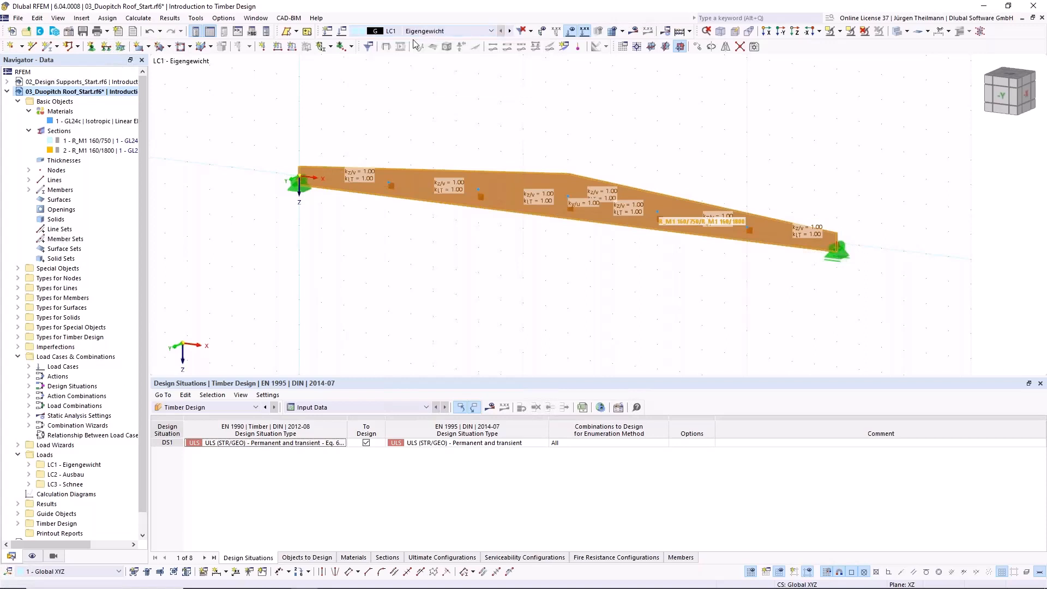
{"action": "left_click", "coordinate": [291, 47]}
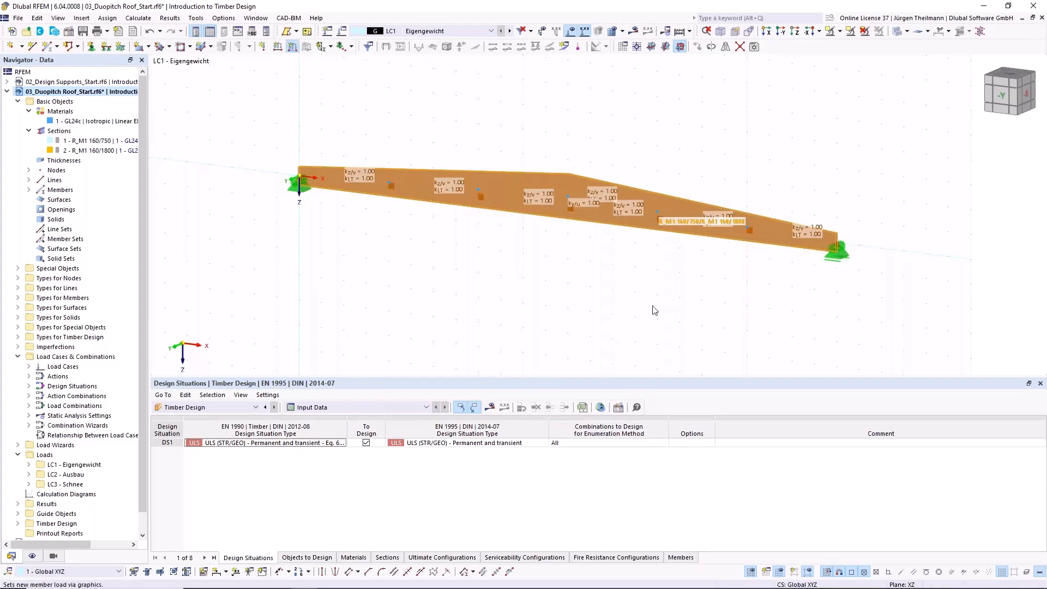
{"action": "left_click", "coordinate": [510, 188]}
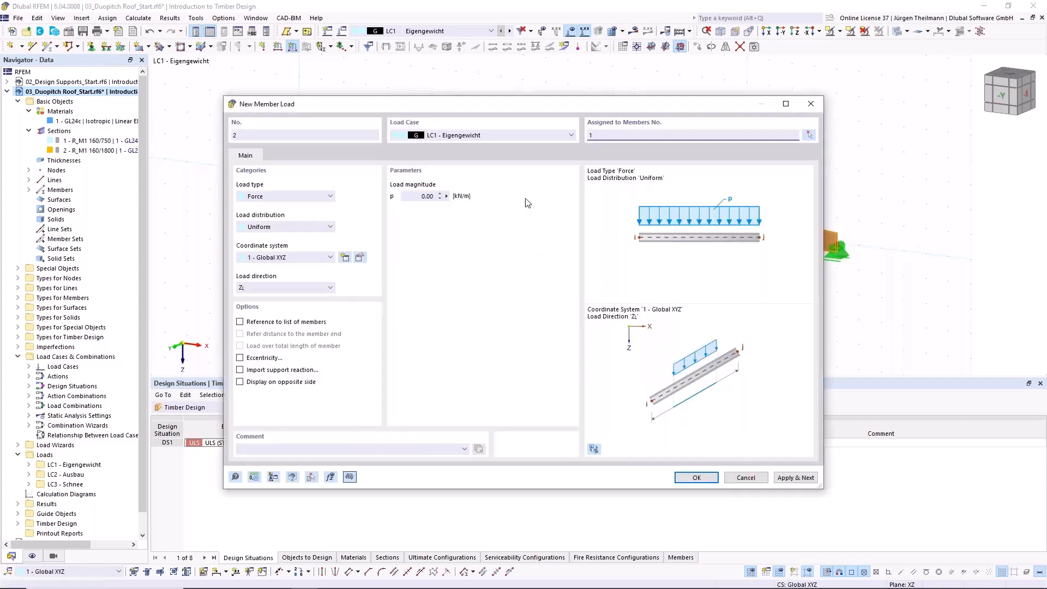
{"action": "left_click", "coordinate": [596, 132]}
{"action": "left_click", "coordinate": [419, 196]}
{"action": "type", "text": "1"}
{"action": "left_click", "coordinate": [280, 287]}
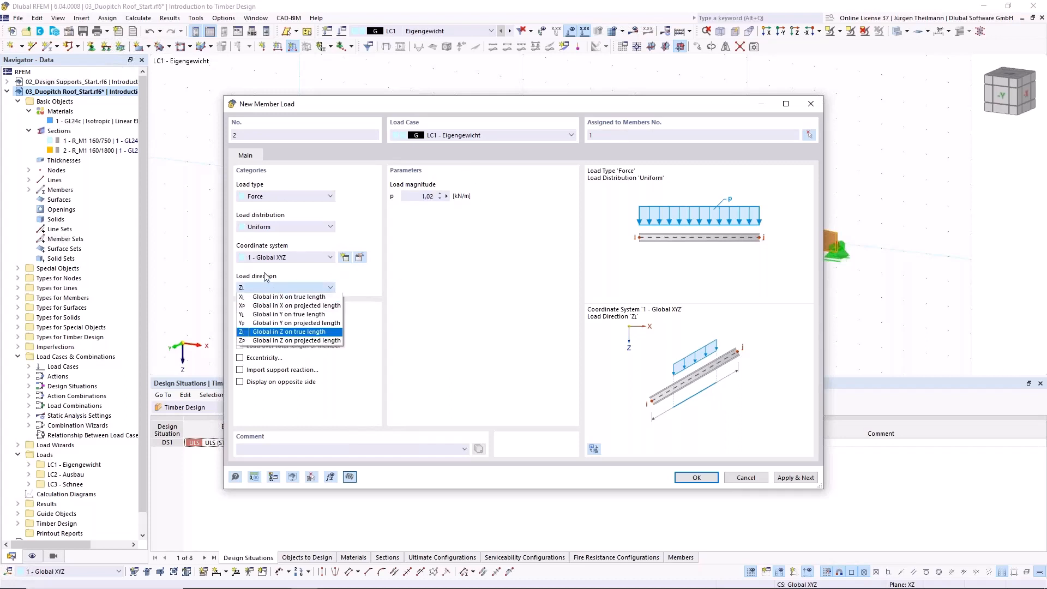
{"action": "left_click", "coordinate": [322, 334]}
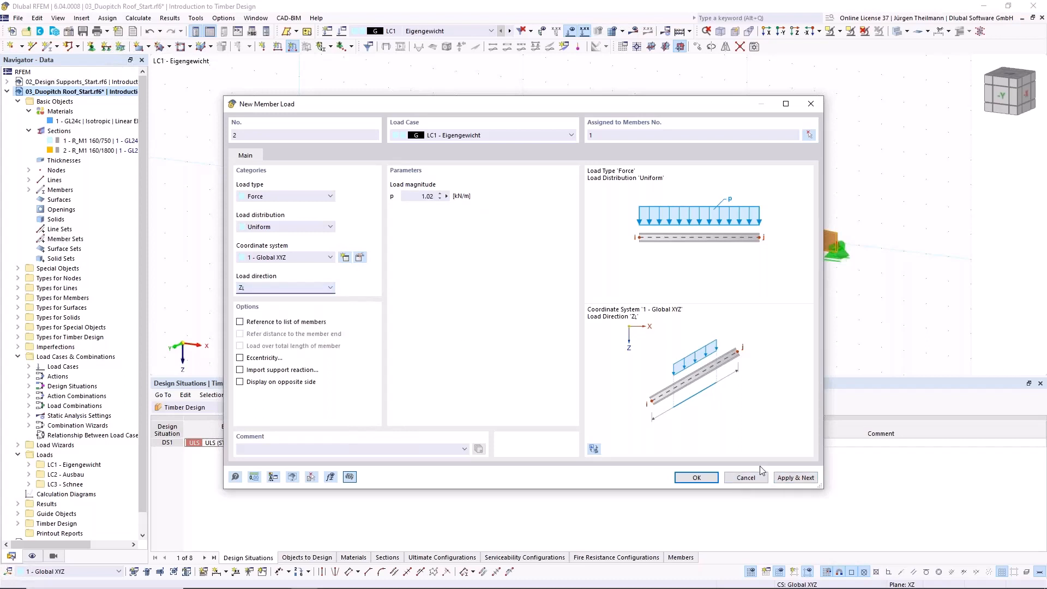
{"action": "left_click", "coordinate": [797, 479]}
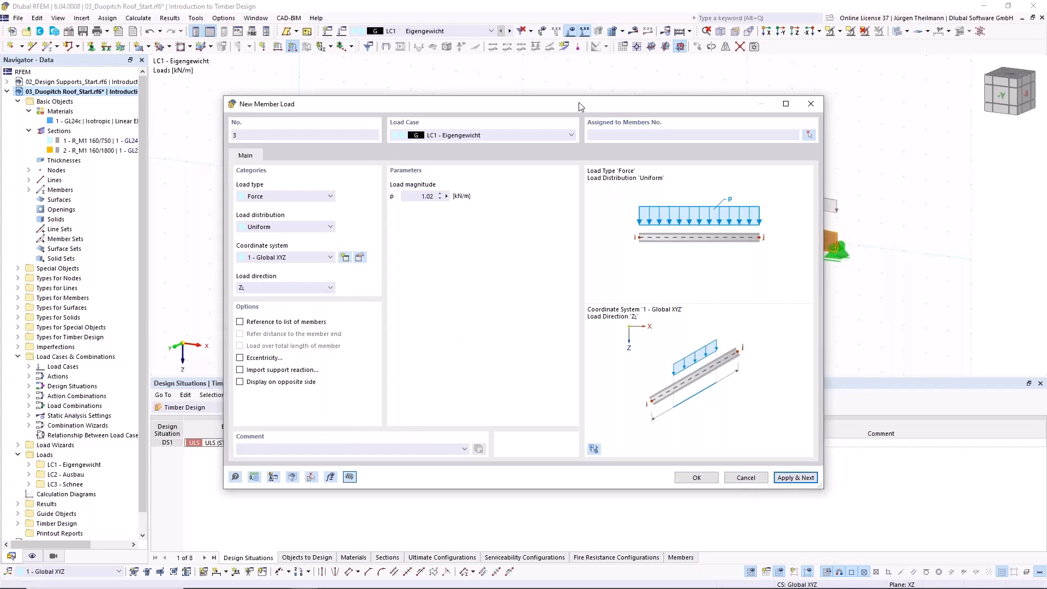
Apply a uniform member load of 2.70 kN/m to member 1 in load case LC2 - Ausbau.
{"action": "mouse_move", "coordinate": [580, 105]}
{"action": "left_mouse_down"}
{"action": "mouse_move", "coordinate": [596, 252]}
{"action": "mouse_move", "coordinate": [576, 97]}
{"action": "left_mouse_up"}
{"action": "left_click", "coordinate": [565, 128]}
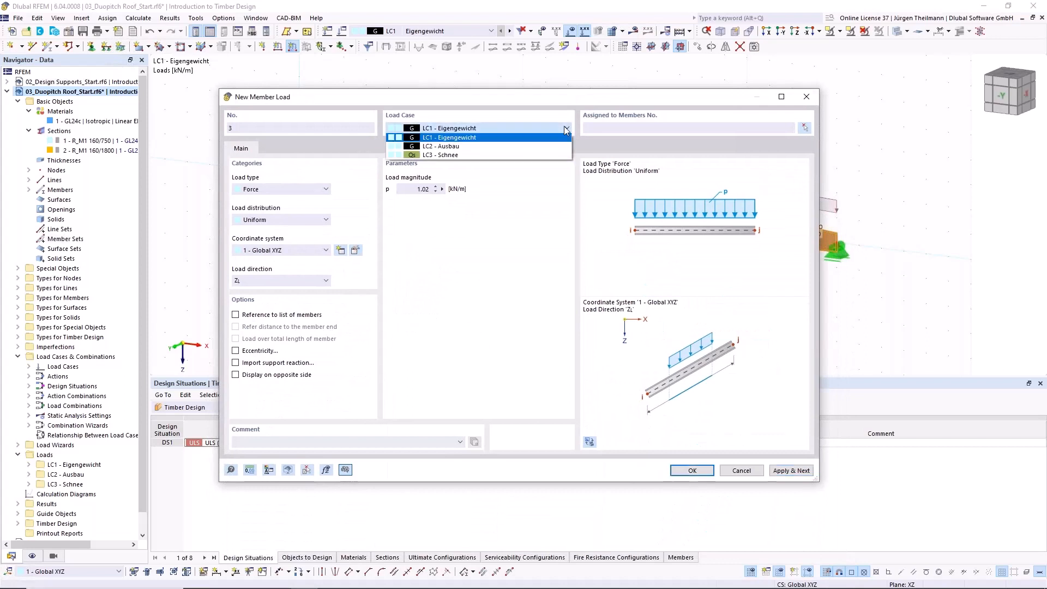
{"action": "left_click", "coordinate": [482, 147]}
{"action": "left_click", "coordinate": [761, 128]}
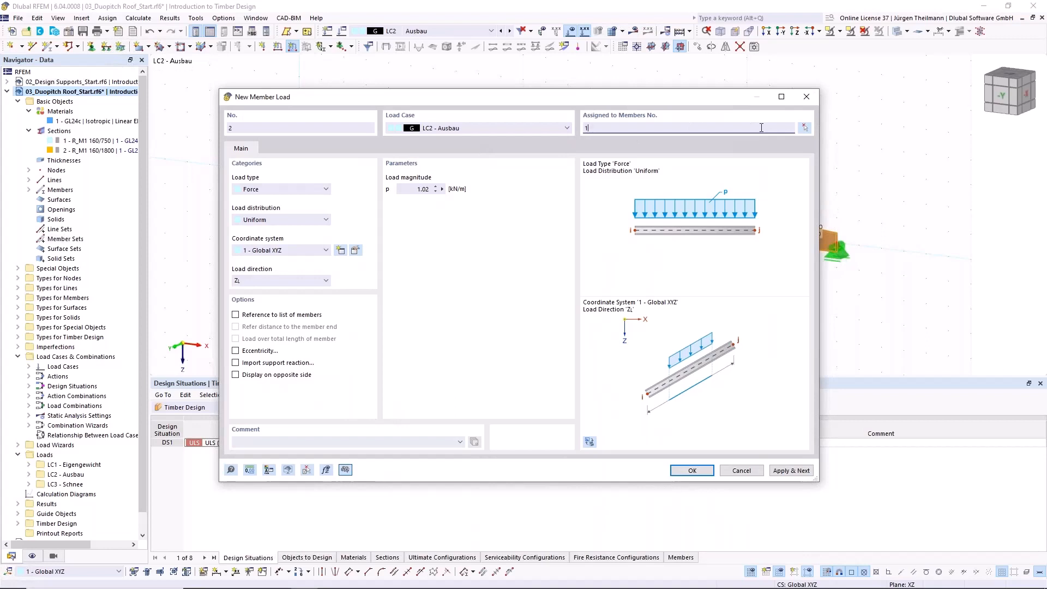
{"action": "left_click", "coordinate": [417, 189]}
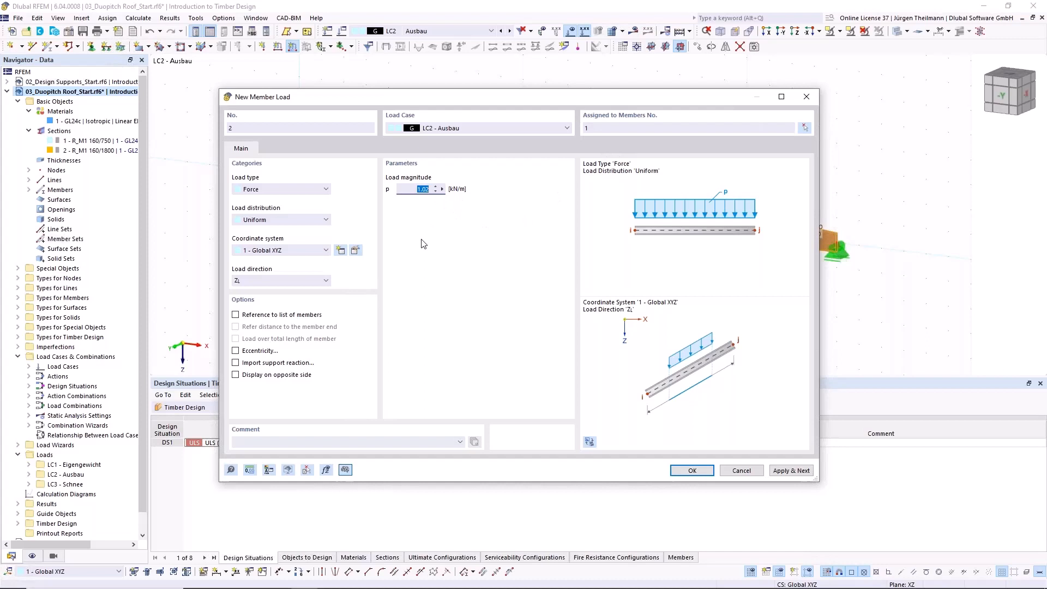
{"action": "type", "text": "2"}
{"action": "left_click", "coordinate": [812, 472]}
Switch the next member load to load case LC3 - Schnee and assign it to member 1 in the model.
{"action": "left_click_drag", "start_coordinate": [583, 99], "coordinate": [592, 215]}
{"action": "left_click_drag", "start_coordinate": [601, 252], "coordinate": [594, 106]}
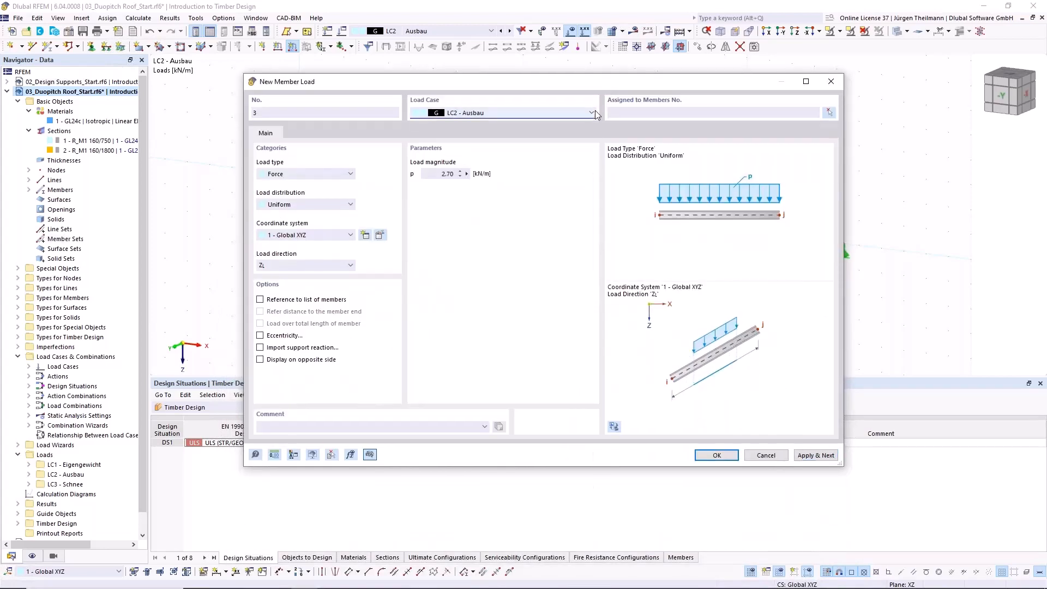
{"action": "left_click", "coordinate": [595, 112]}
{"action": "left_click", "coordinate": [473, 142]}
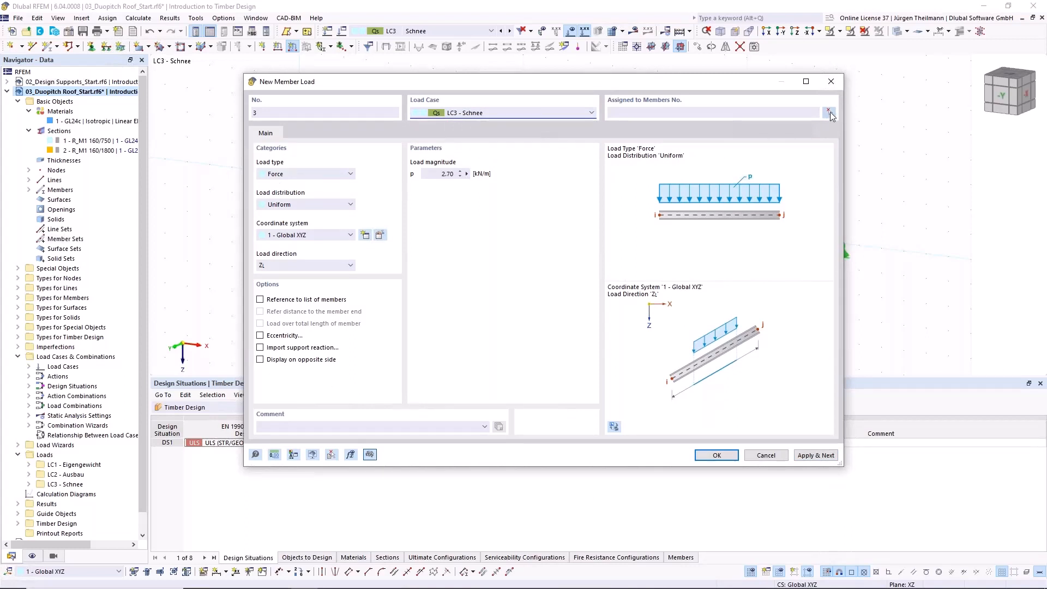
{"action": "left_click", "coordinate": [667, 111]}
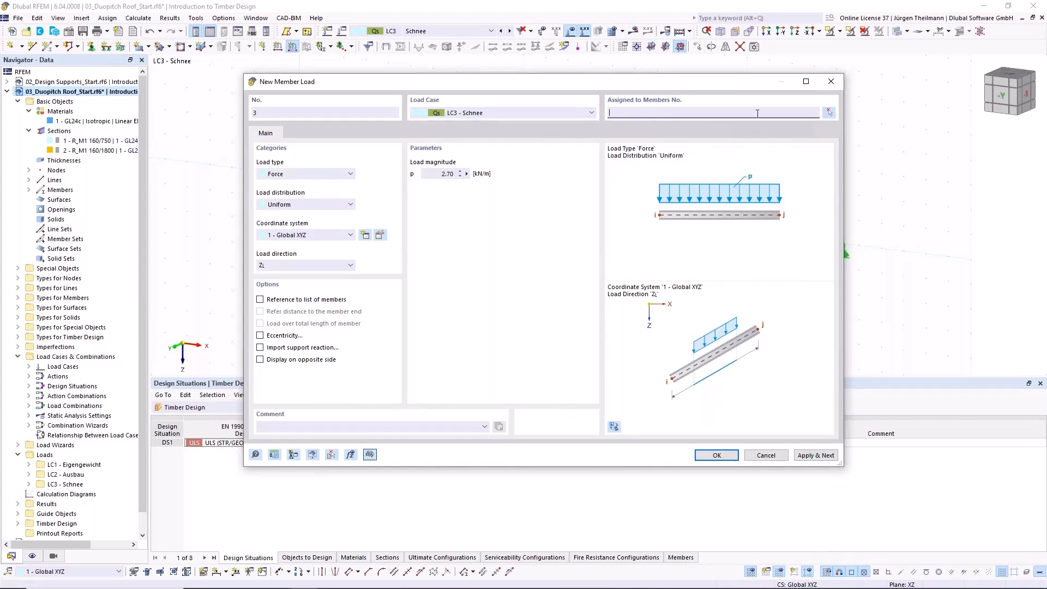
{"action": "left_click", "coordinate": [830, 112]}
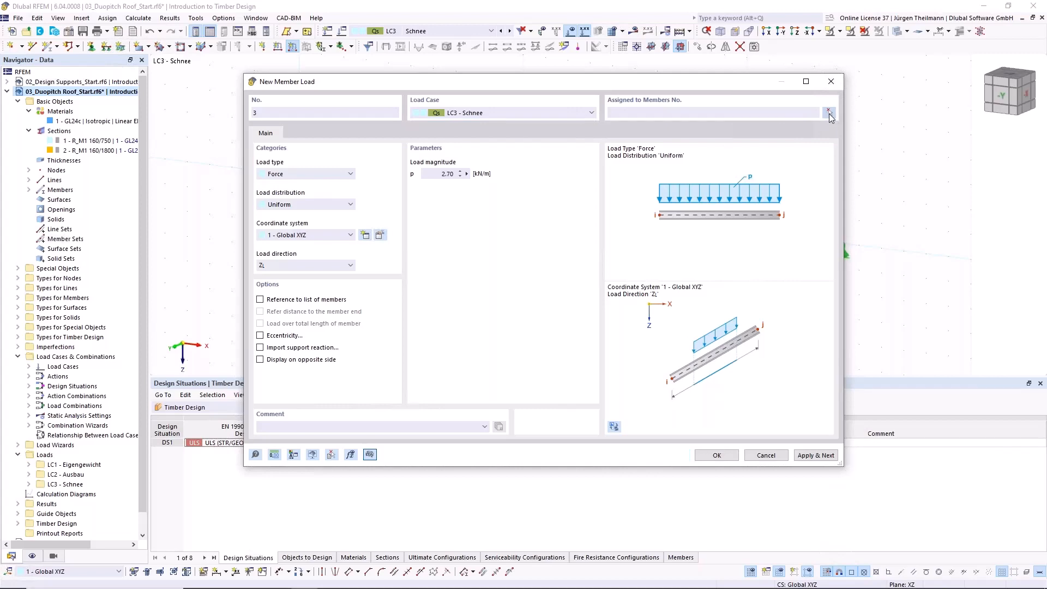
{"action": "left_click", "coordinate": [600, 204]}
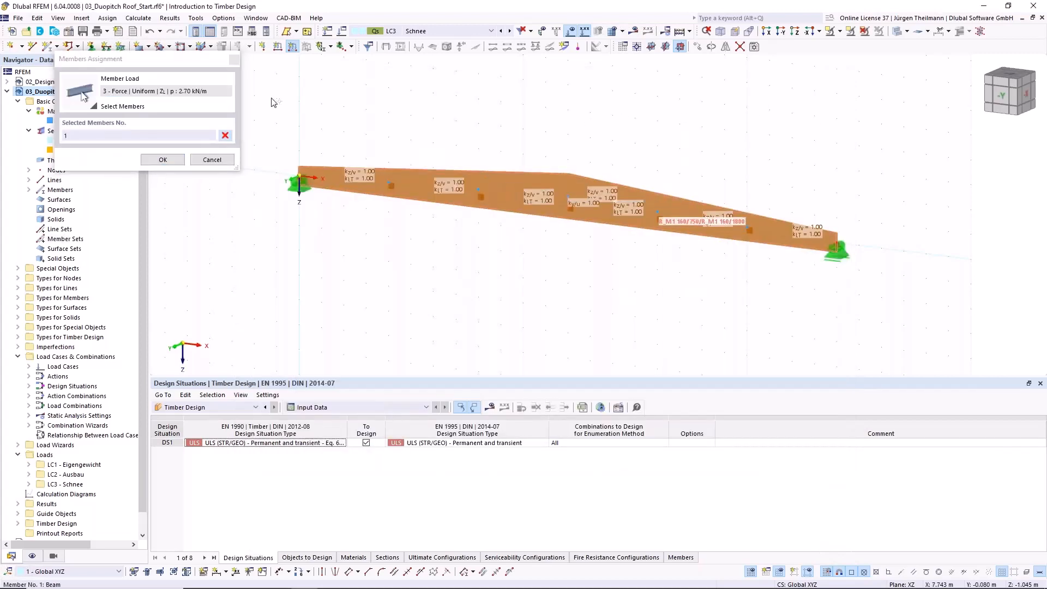
{"action": "left_click", "coordinate": [163, 160]}
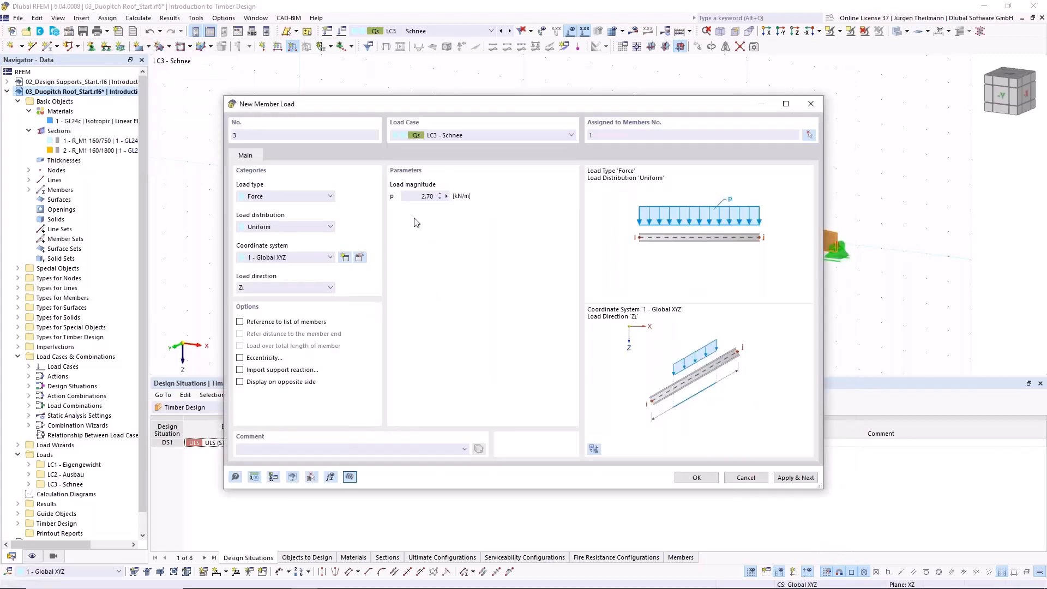
Set the snow load magnitude to 3.15 kN/m and its direction to global Z on projected length.
{"action": "left_click", "coordinate": [418, 197]}
{"action": "type", "text": "3,15"}
{"action": "left_click", "coordinate": [330, 288]}
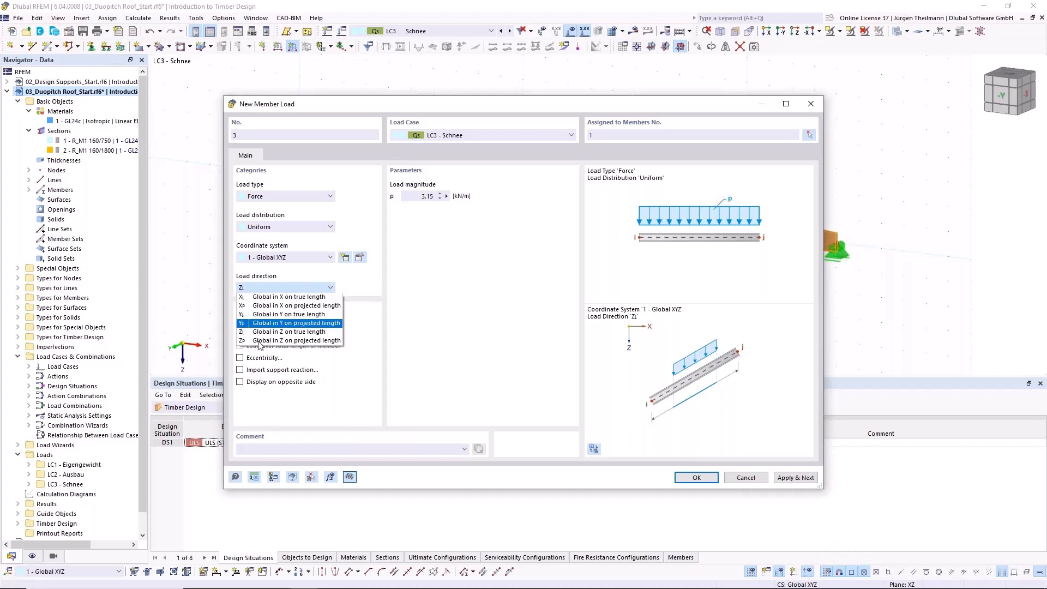
{"action": "left_click", "coordinate": [301, 341]}
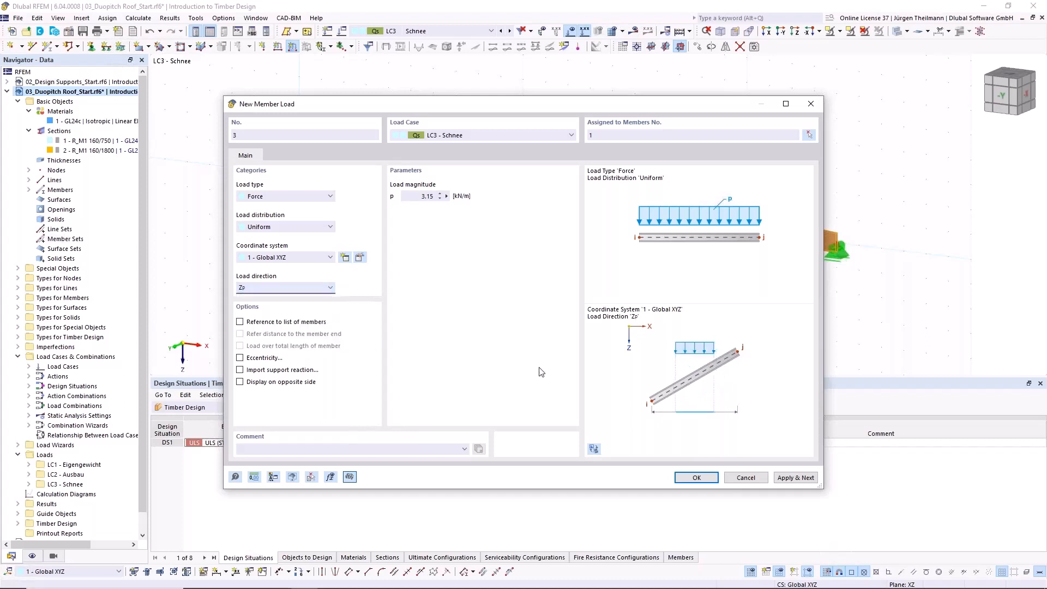
Apply the snow load to member 1 and start the calculation, aborting it to go to the nodes table.
{"action": "left_click", "coordinate": [696, 478]}
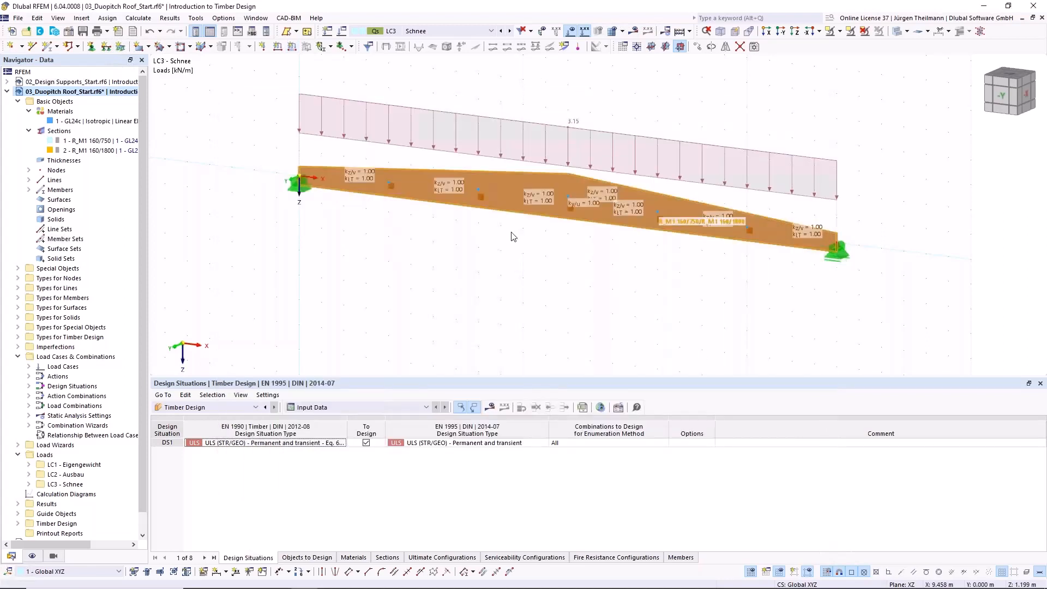
{"action": "left_click", "coordinate": [690, 32]}
{"action": "left_click", "coordinate": [709, 58]}
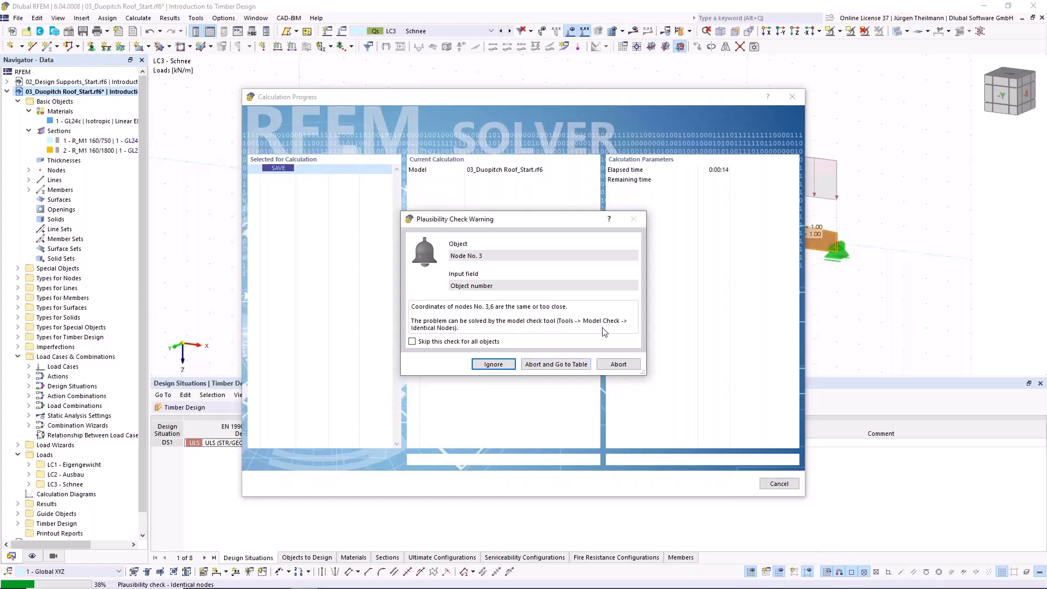
{"action": "left_click", "coordinate": [564, 368]}
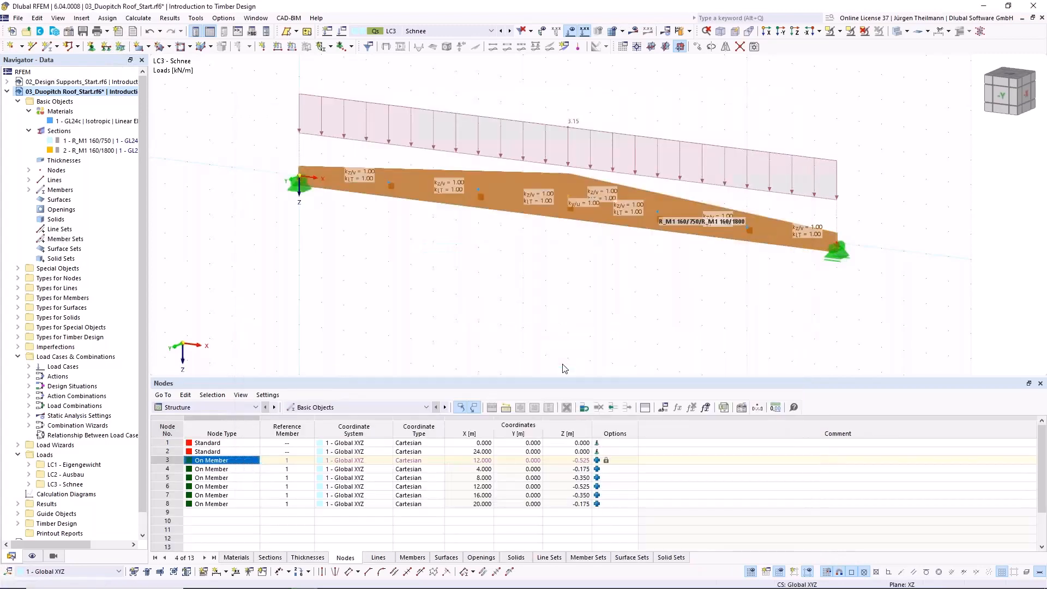
Compare nodes 3 and 6 at X = 12.000 m and delete node 6, keeping the generated node 3.
{"action": "left_click", "coordinate": [170, 461]}
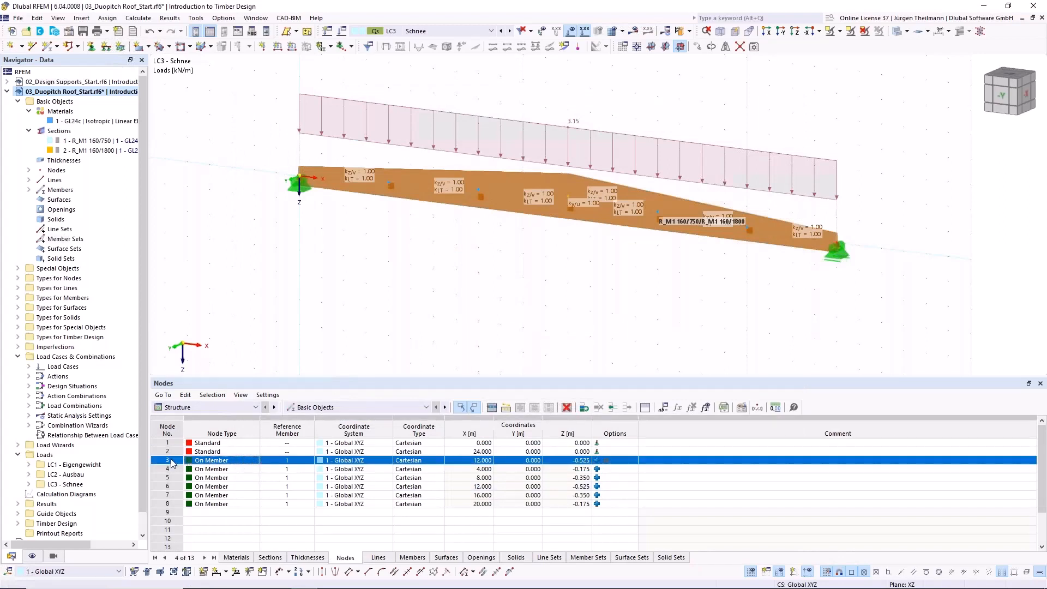
{"action": "left_click", "coordinate": [167, 487]}
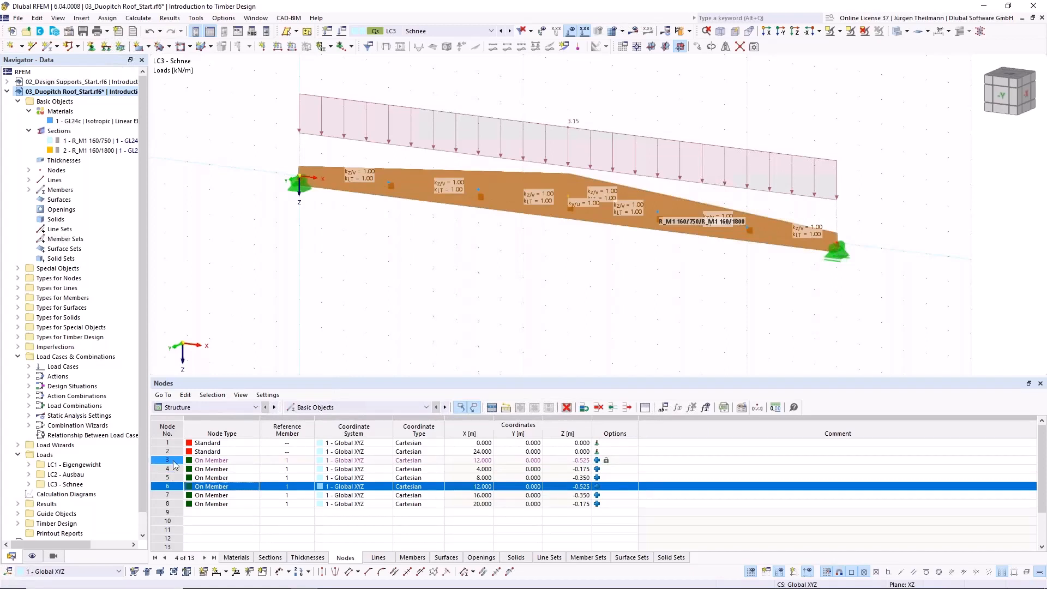
{"action": "left_click", "coordinate": [173, 461]}
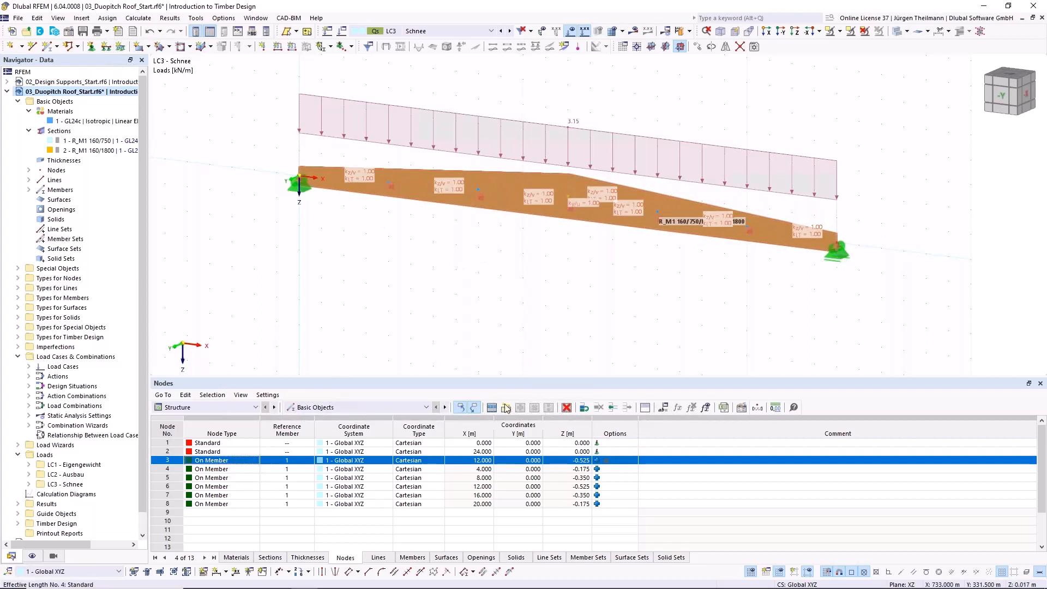
{"action": "left_click", "coordinate": [169, 486]}
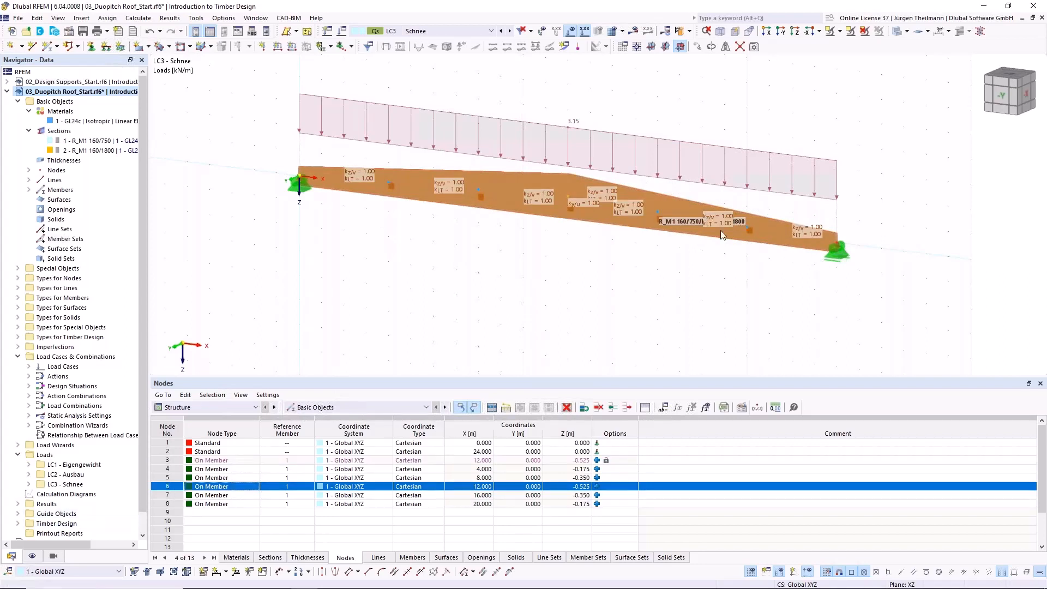
{"action": "left_click", "coordinate": [173, 461]}
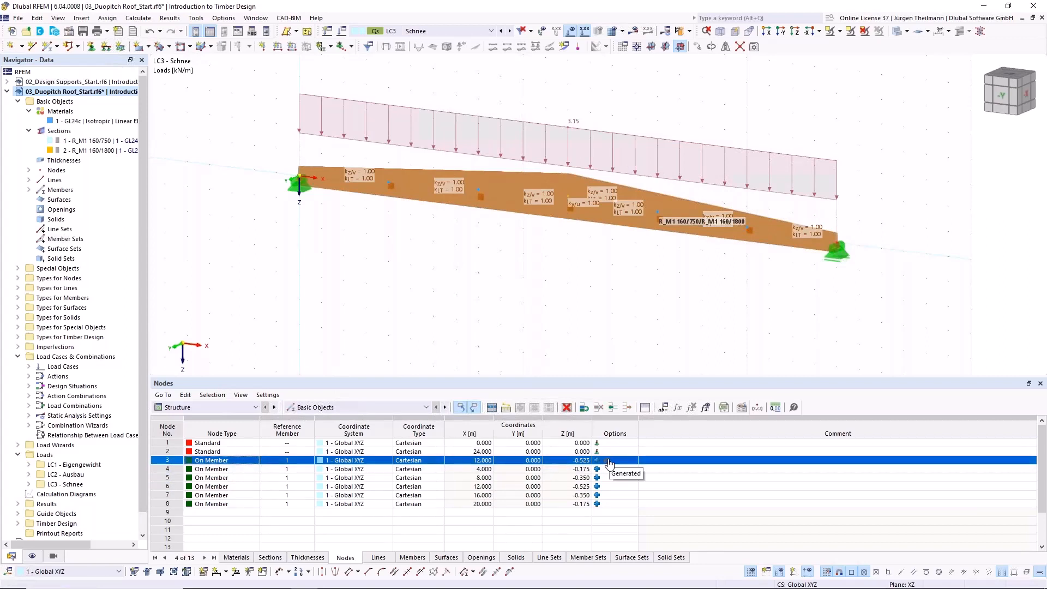
{"action": "left_click", "coordinate": [173, 487]}
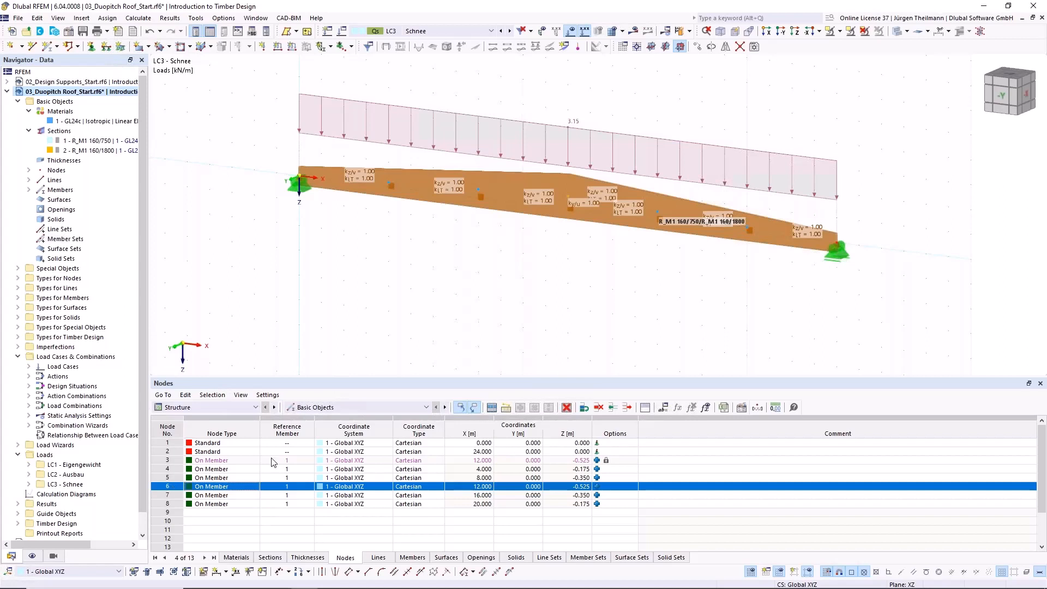
{"action": "left_click", "coordinate": [603, 410]}
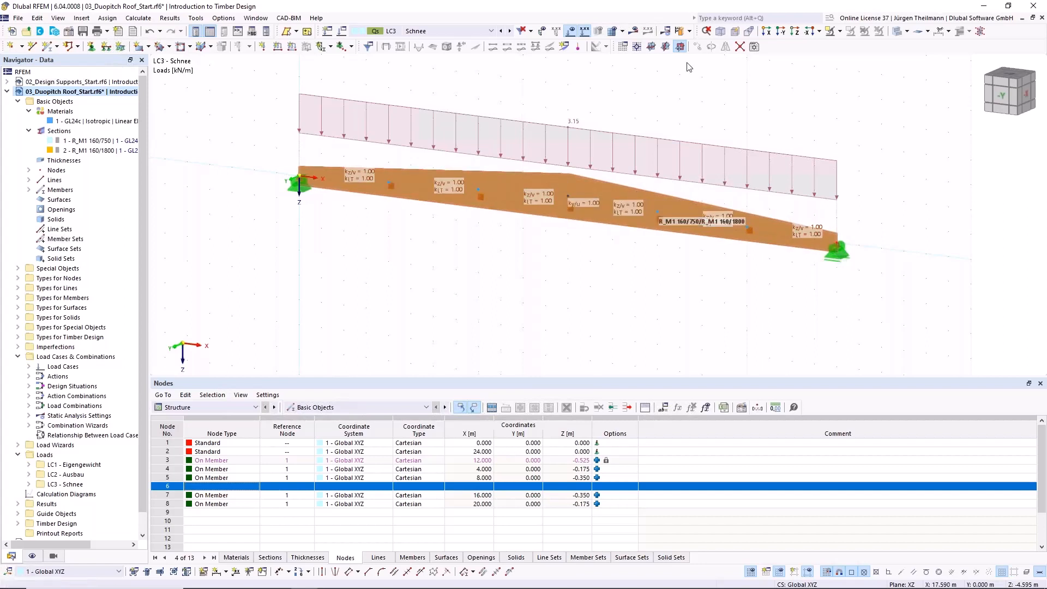
Calculate the timber design and examine the details of the ST2100 stability check for member 1 at x = 5.005 m.
{"action": "left_click", "coordinate": [680, 31]}
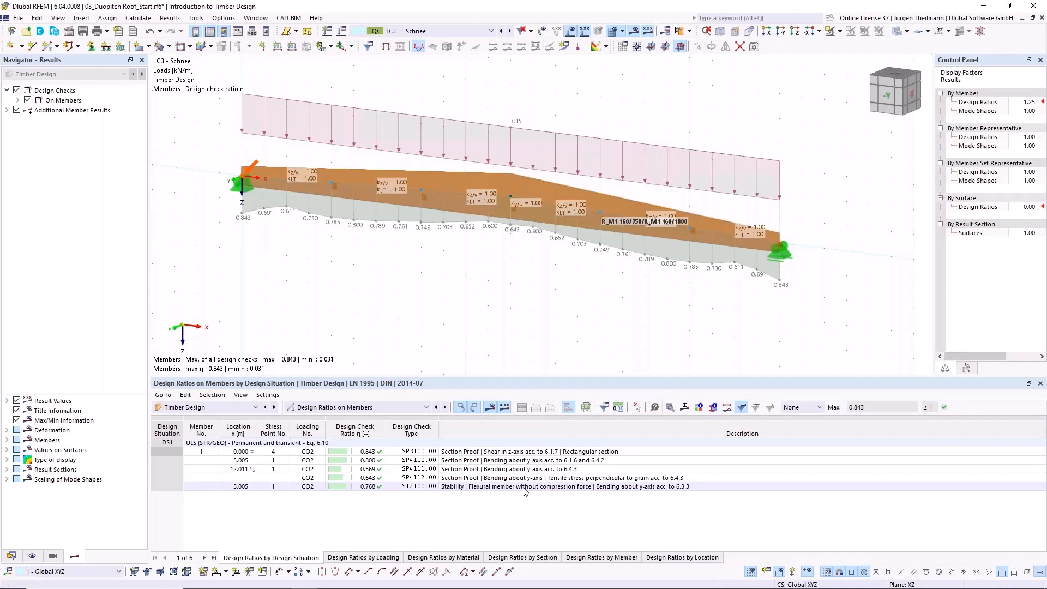
{"action": "left_click", "coordinate": [581, 489]}
{"action": "double_click", "coordinate": [581, 489]}
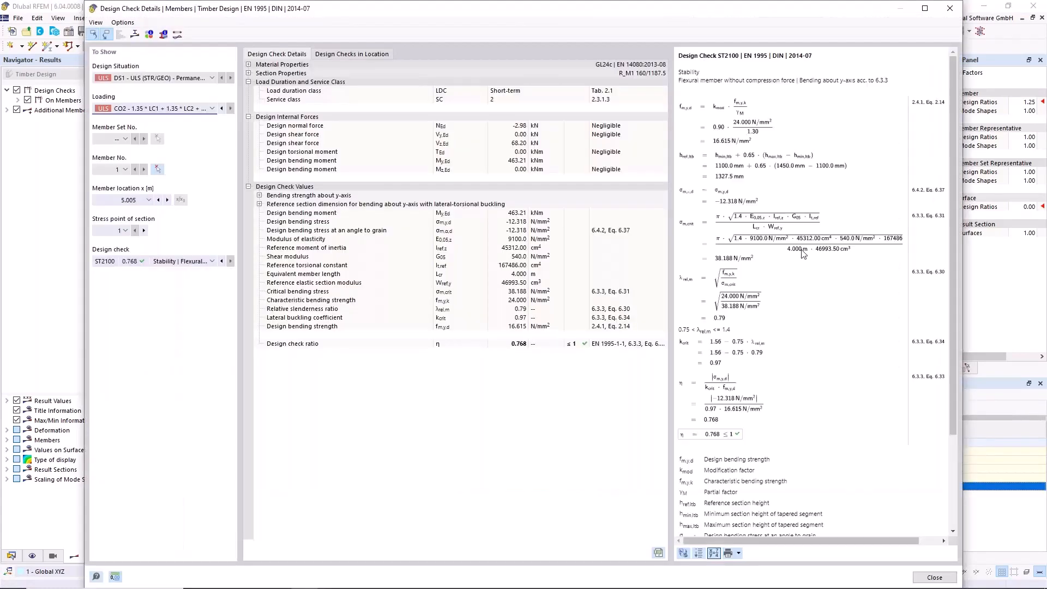
{"action": "left_click", "coordinate": [934, 578]}
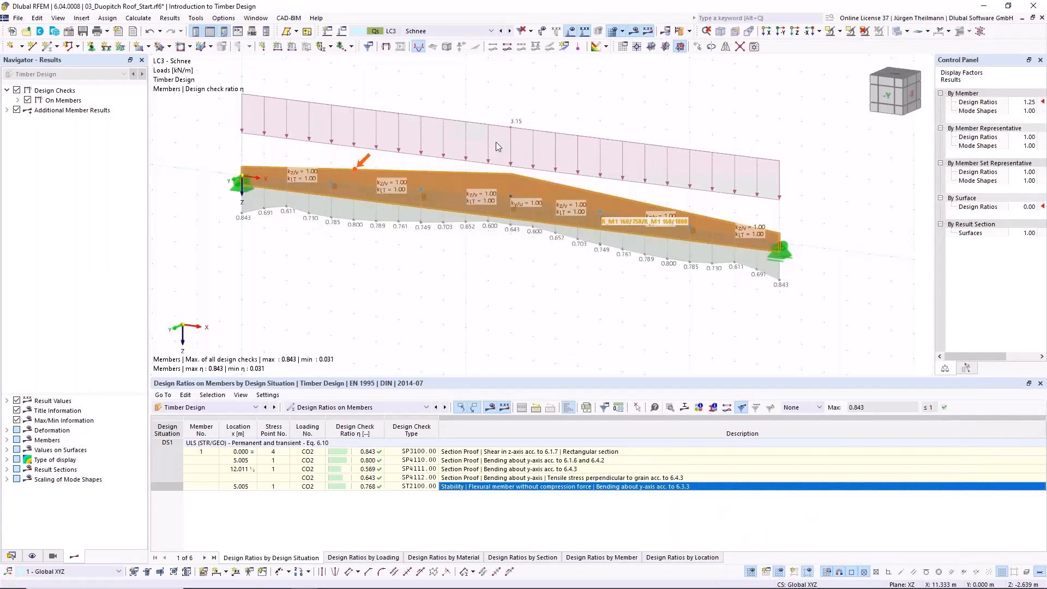
View the beam along -Y and show the ratio envelope as the maximum of selected design checks, excluding the SP3100 shear check.
{"action": "left_click", "coordinate": [891, 99]}
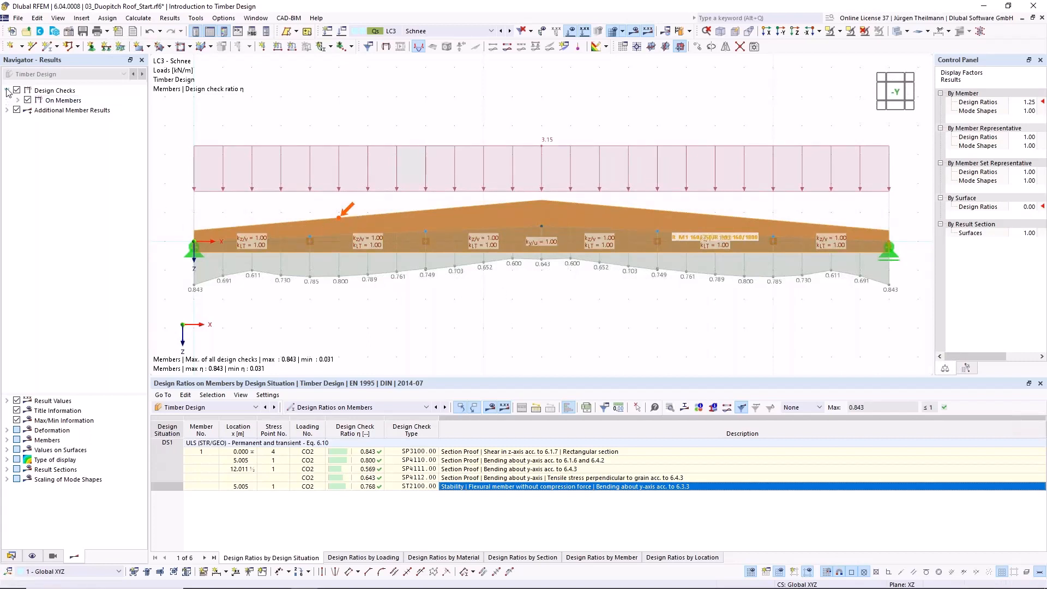
{"action": "left_click", "coordinate": [18, 100]}
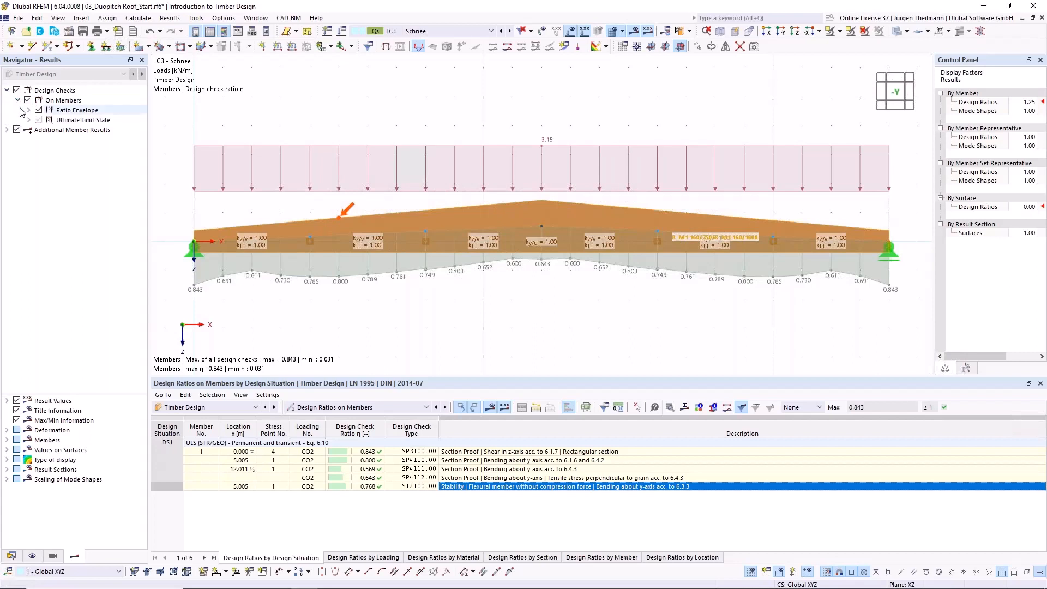
{"action": "left_click", "coordinate": [39, 111]}
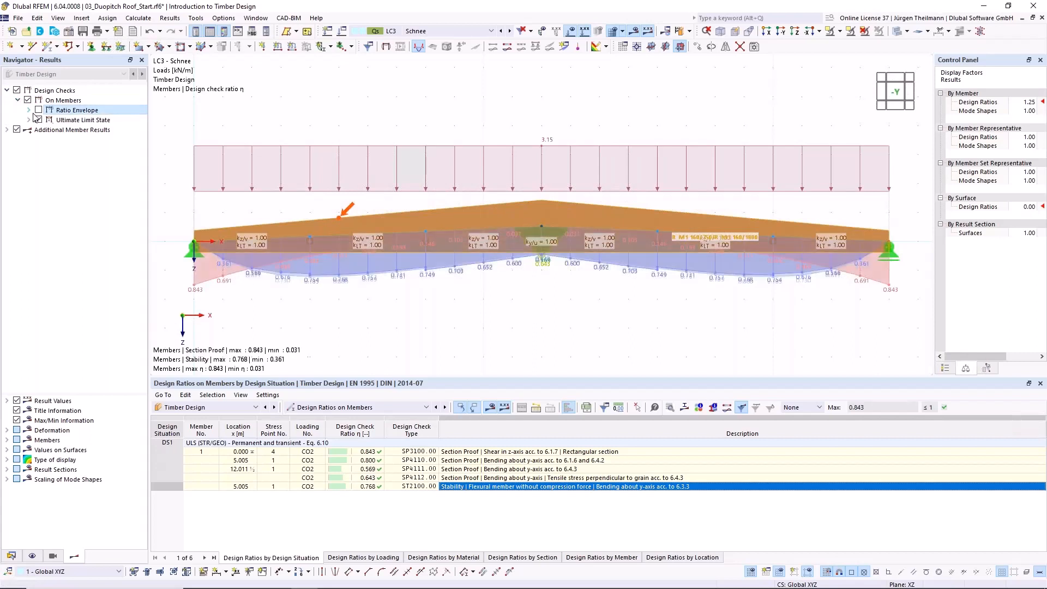
{"action": "left_click", "coordinate": [29, 110]}
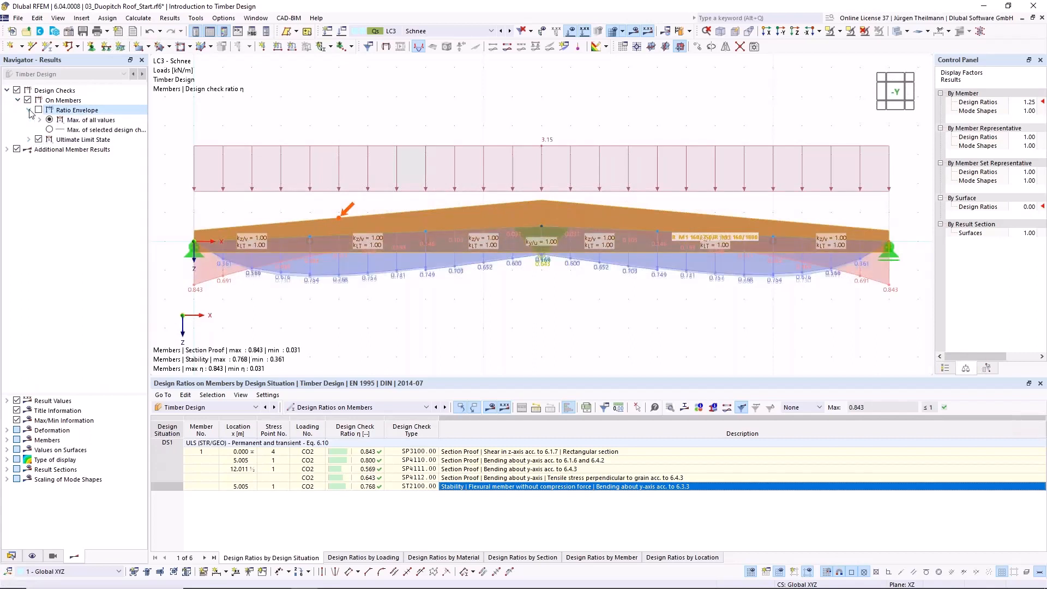
{"action": "left_click", "coordinate": [50, 130]}
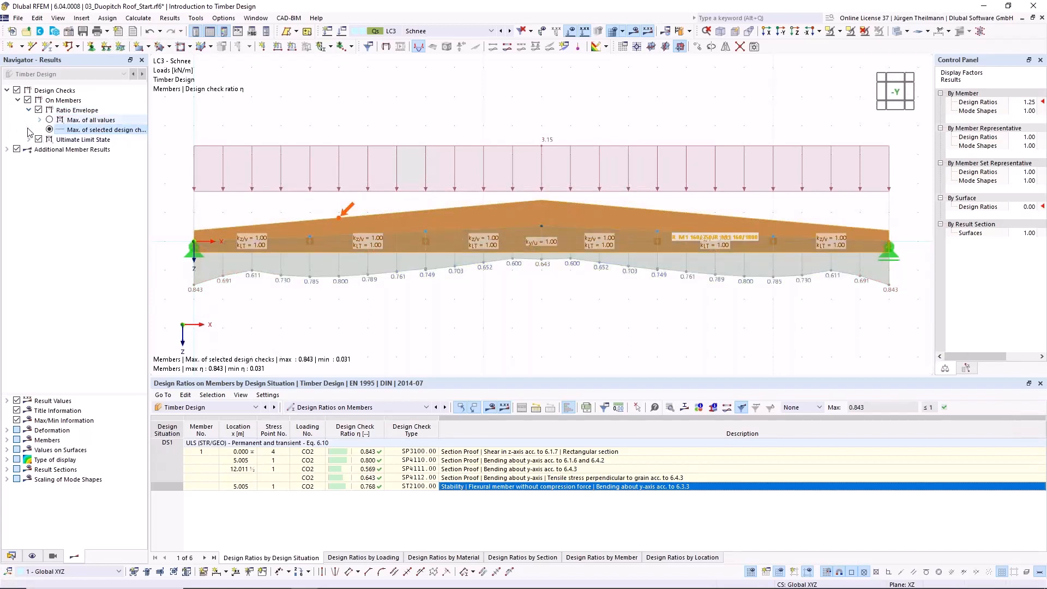
{"action": "left_click", "coordinate": [29, 140]}
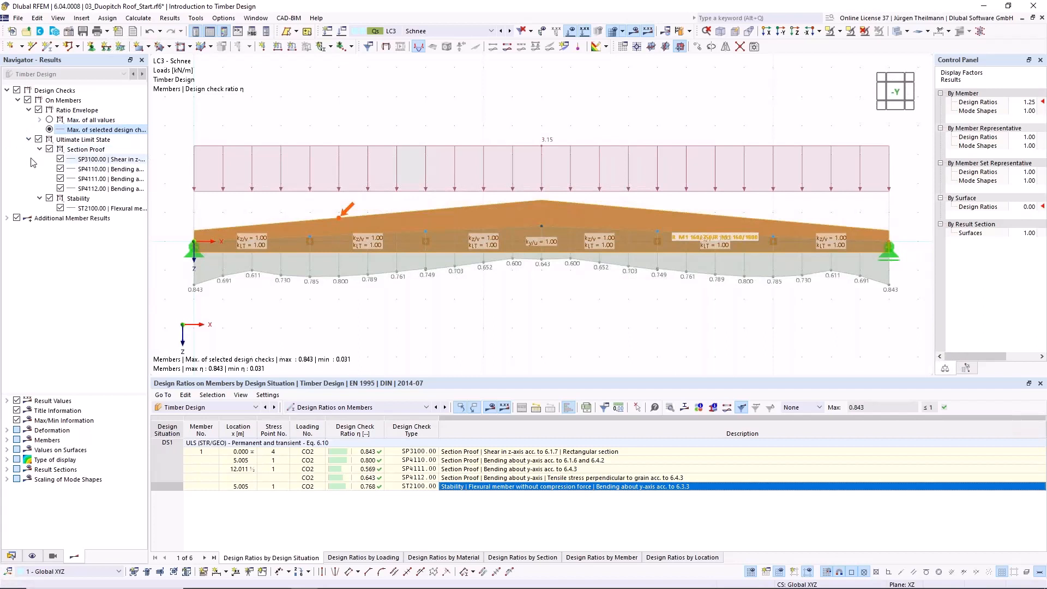
{"action": "left_click", "coordinate": [60, 159]}
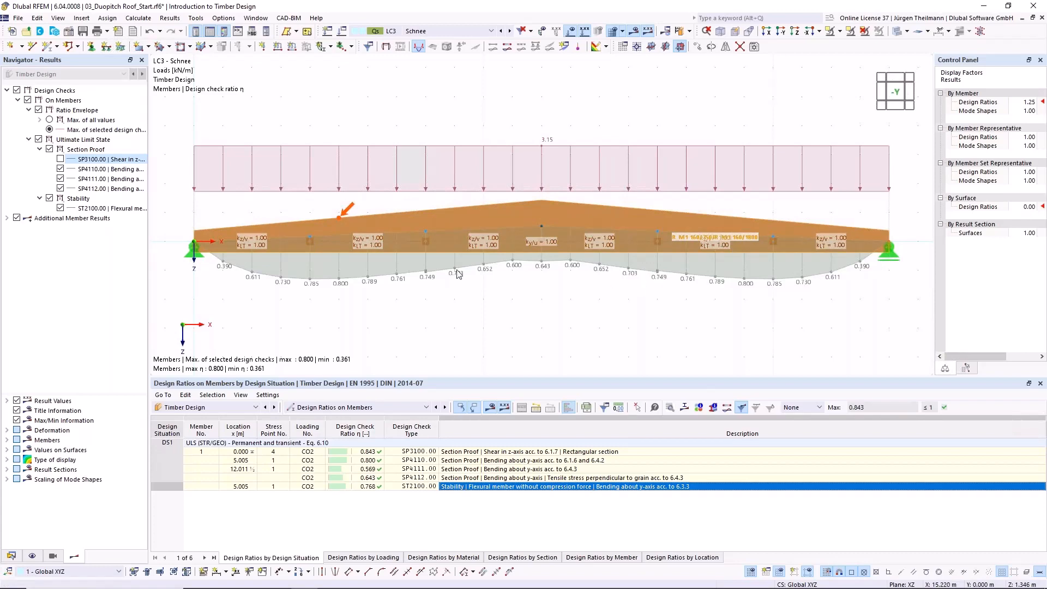
Set all member division counts in the mesh settings to 2 and recalculate the timber design.
{"action": "left_click", "coordinate": [139, 18]}
{"action": "left_click", "coordinate": [148, 171]}
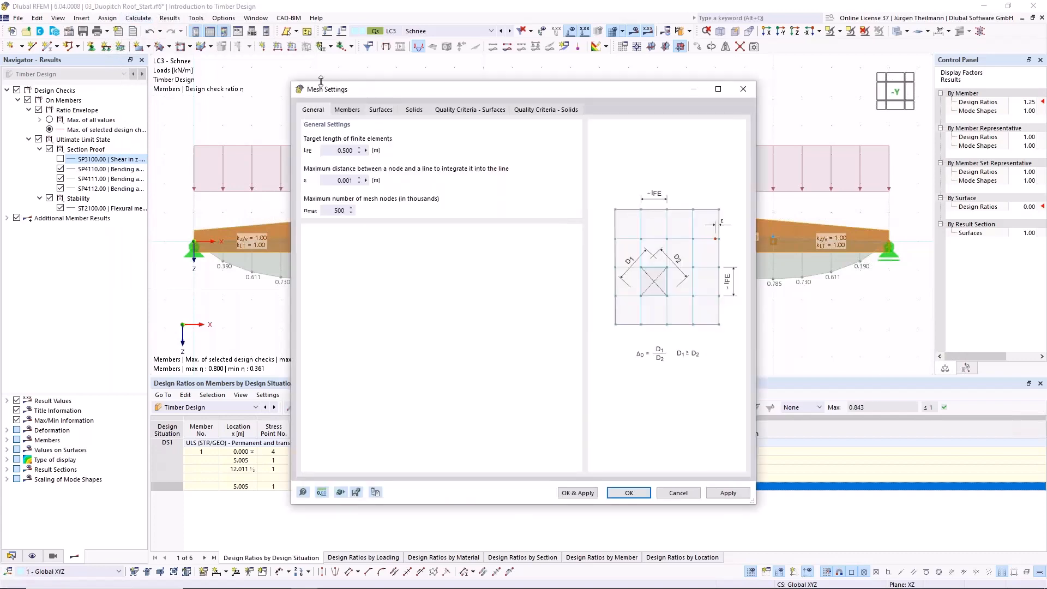
{"action": "left_click", "coordinate": [346, 110]}
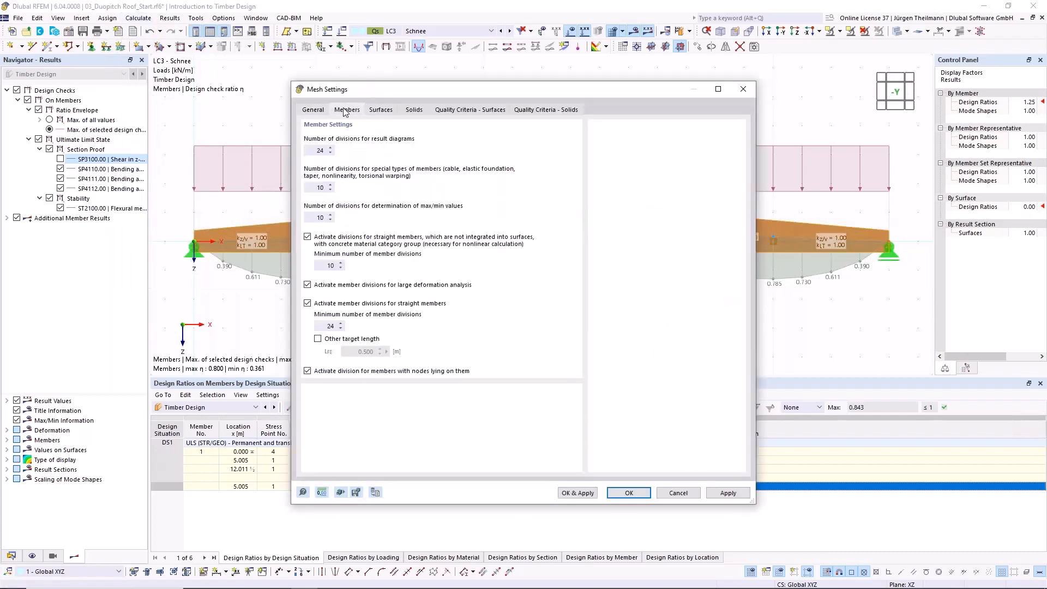
{"action": "double_click", "coordinate": [320, 151]}
{"action": "type", "text": "2"}
{"action": "key", "text": "Tab"}
{"action": "type", "text": "2"}
{"action": "key", "text": "Tab"}
{"action": "type", "text": "2"}
{"action": "key", "text": "Tab"}
{"action": "key", "text": "Tab"}
{"action": "key", "text": "Tab"}
{"action": "type", "text": "2"}
{"action": "left_click", "coordinate": [629, 493]}
{"action": "left_click", "coordinate": [677, 31]}
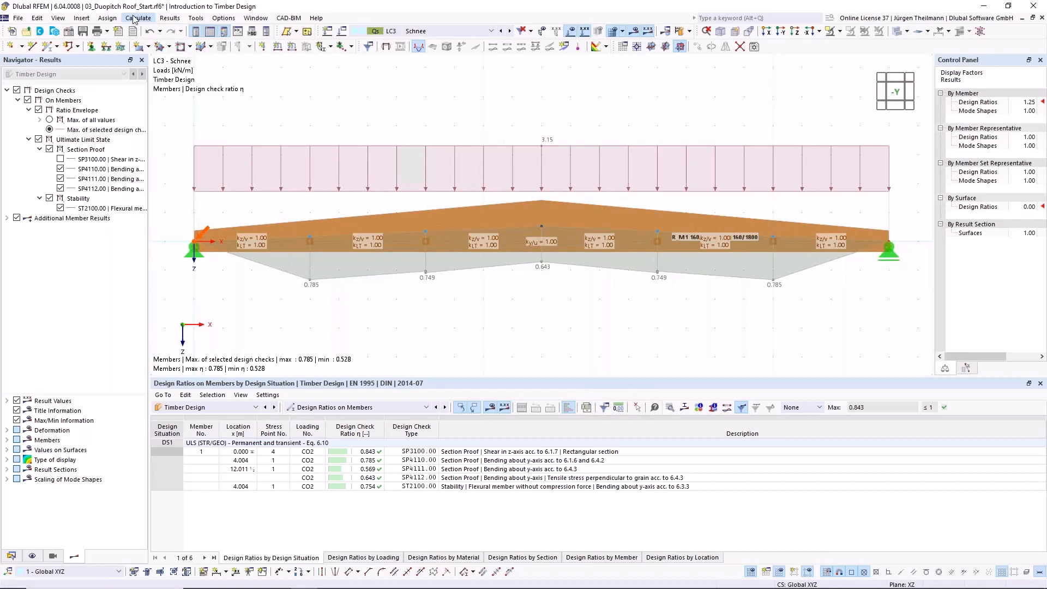
Set the member mesh divisions to 48 for result diagrams and straight members and 10 for all others, and recalculate the design.
{"action": "left_click", "coordinate": [146, 18]}
{"action": "left_click", "coordinate": [164, 170]}
{"action": "left_click", "coordinate": [347, 110]}
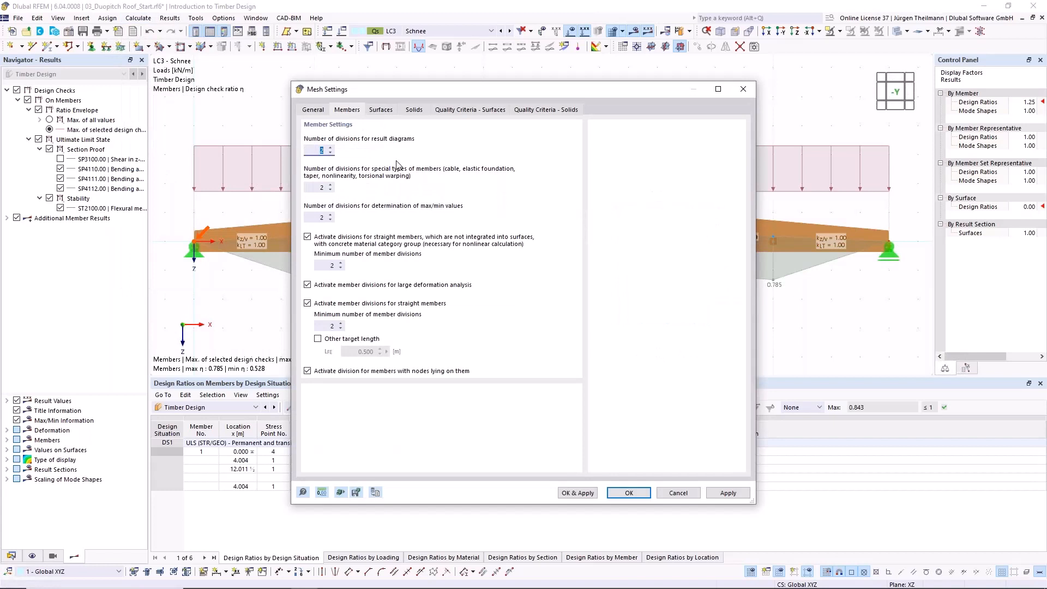
{"action": "type", "text": "48"}
{"action": "key", "text": "Tab"}
{"action": "type", "text": "10"}
{"action": "key", "text": "Tab"}
{"action": "type", "text": "10"}
{"action": "key", "text": "Tab"}
{"action": "key", "text": "Tab"}
{"action": "type", "text": "10"}
{"action": "key", "text": "Tab"}
{"action": "key", "text": "Tab"}
{"action": "key", "text": "Tab"}
{"action": "type", "text": "48"}
{"action": "key", "text": "Tab"}
{"action": "left_click", "coordinate": [643, 493]}
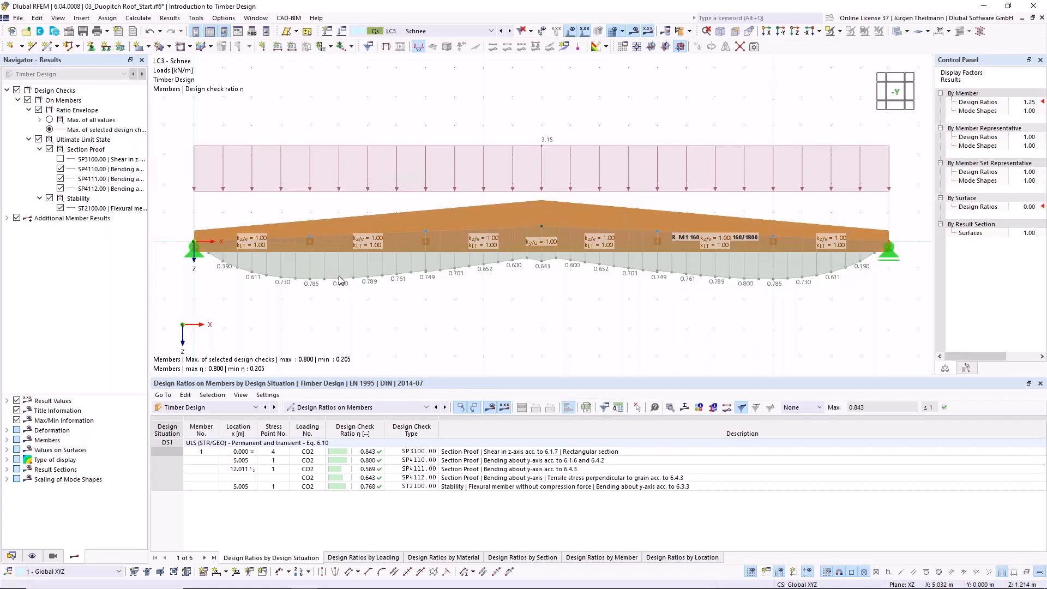
Examine the details of the SP4110 bending check for member 1 at x = 5.005 m.
{"action": "left_click", "coordinate": [452, 462]}
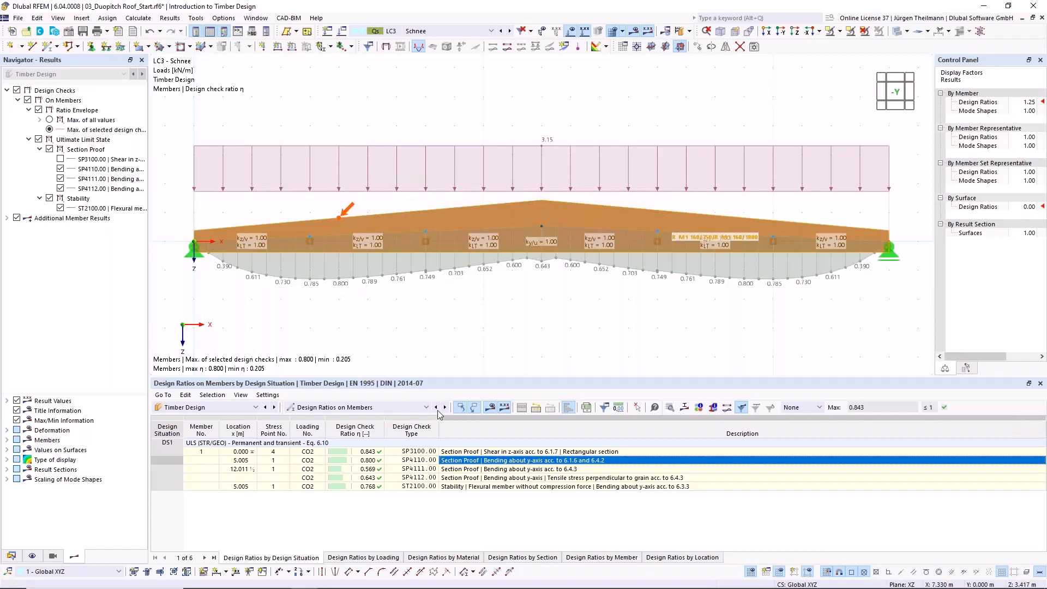
{"action": "double_click", "coordinate": [487, 461]}
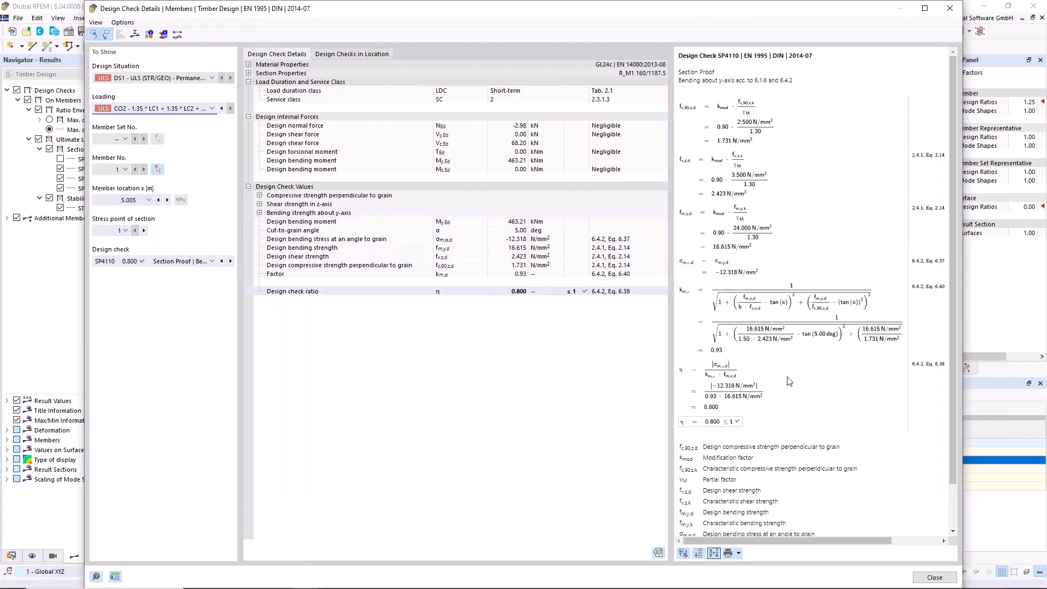
{"action": "left_click", "coordinate": [934, 577]}
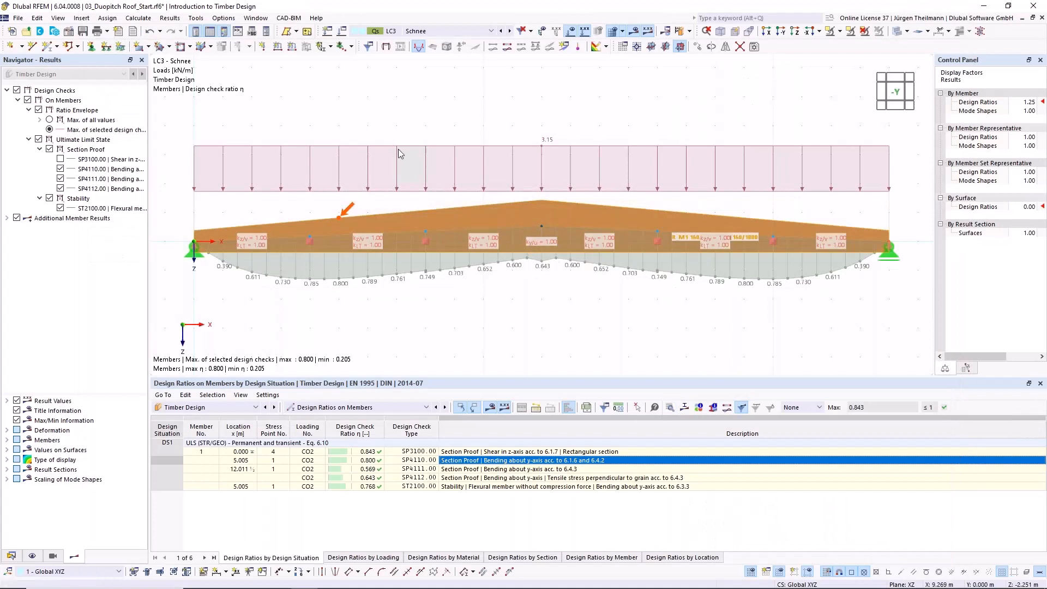
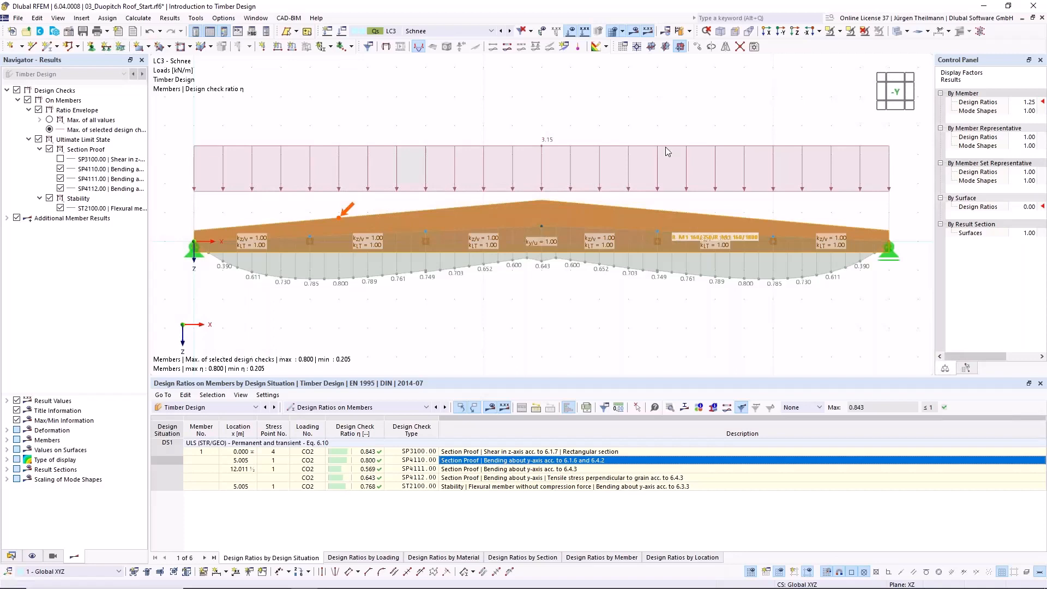
Switch to the model 04_Timber Truss Beam_Start and list its predefined materials and sections.
{"action": "left_click", "coordinate": [11, 558]}
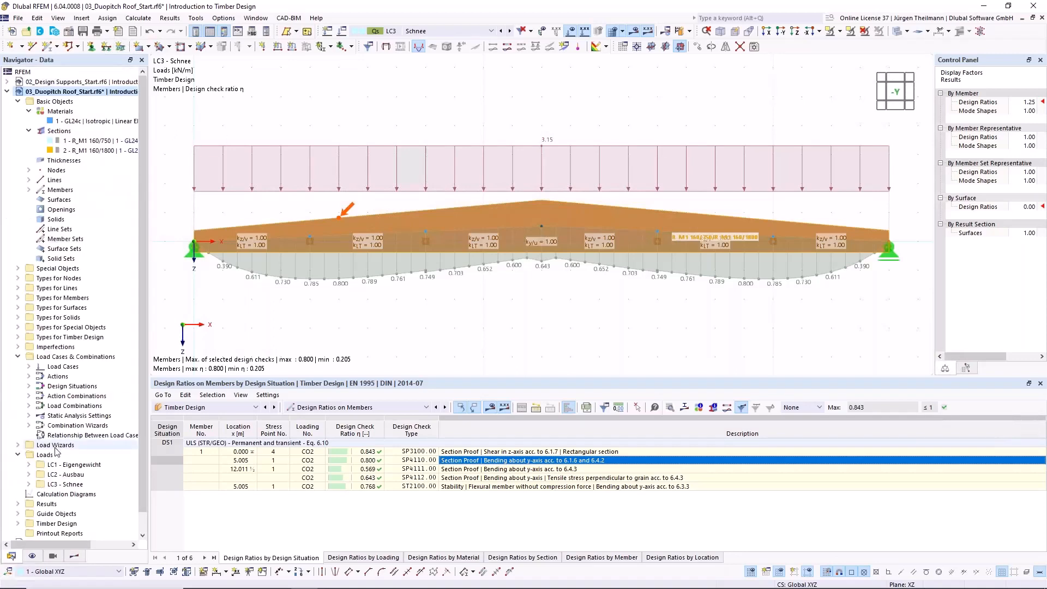
{"action": "left_click", "coordinate": [7, 92]}
{"action": "left_click", "coordinate": [37, 102]}
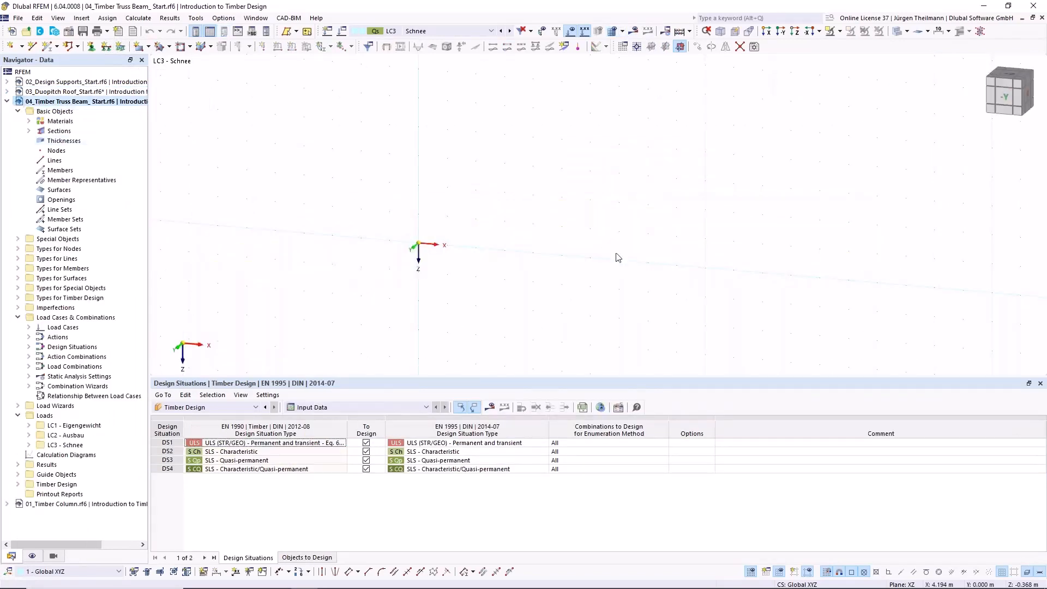
{"action": "left_click", "coordinate": [29, 121]}
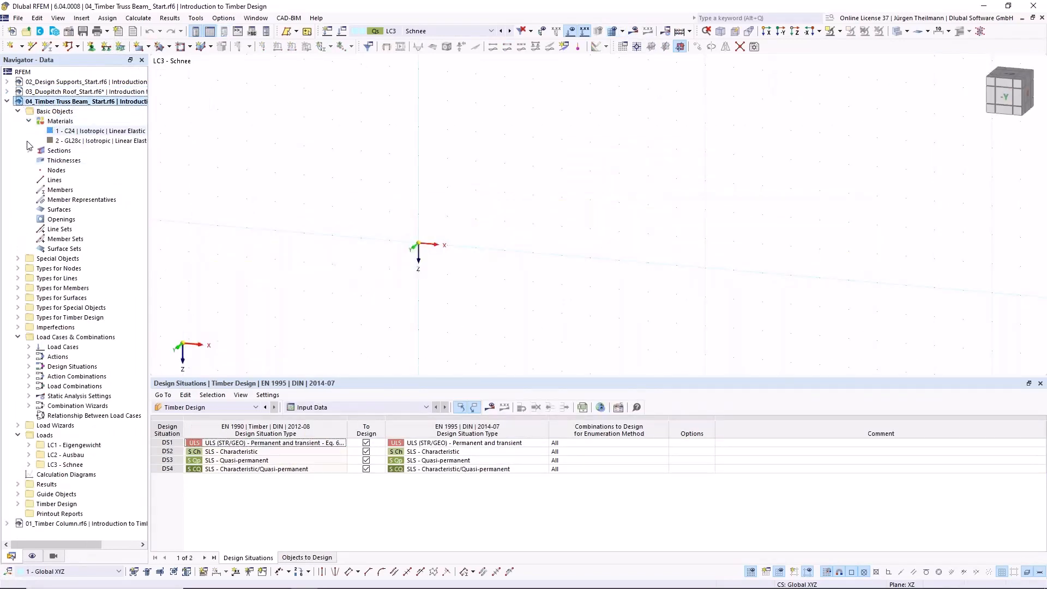
{"action": "left_click", "coordinate": [29, 151]}
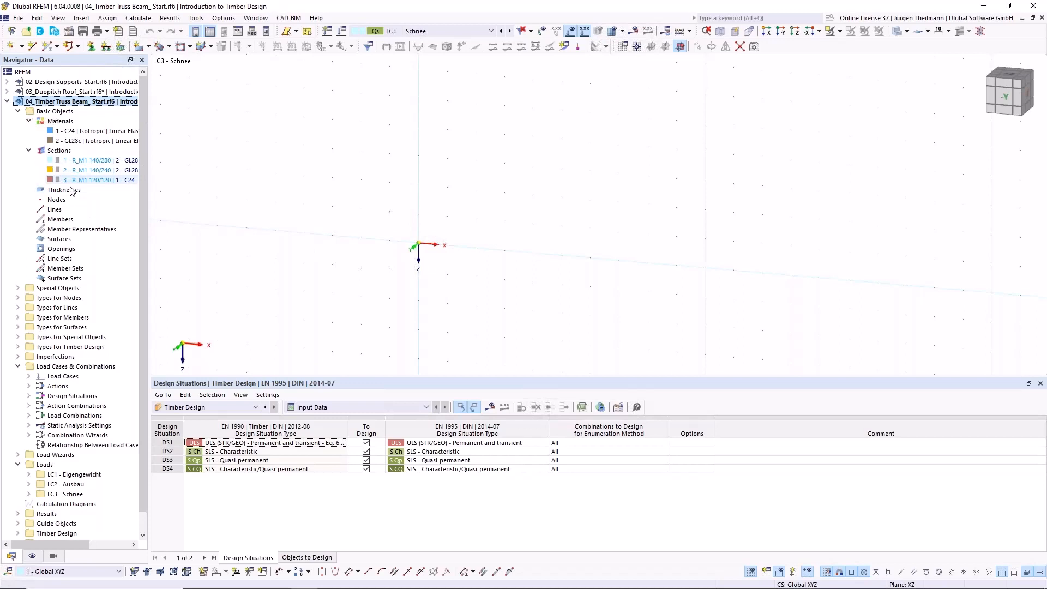
Disable the consideration of rib flange dimensions for member representatives in the model's base data.
{"action": "middle_click_drag", "start_coordinate": [620, 240], "coordinate": [653, 239]}
{"action": "middle_click_drag", "start_coordinate": [626, 274], "coordinate": [515, 250]}
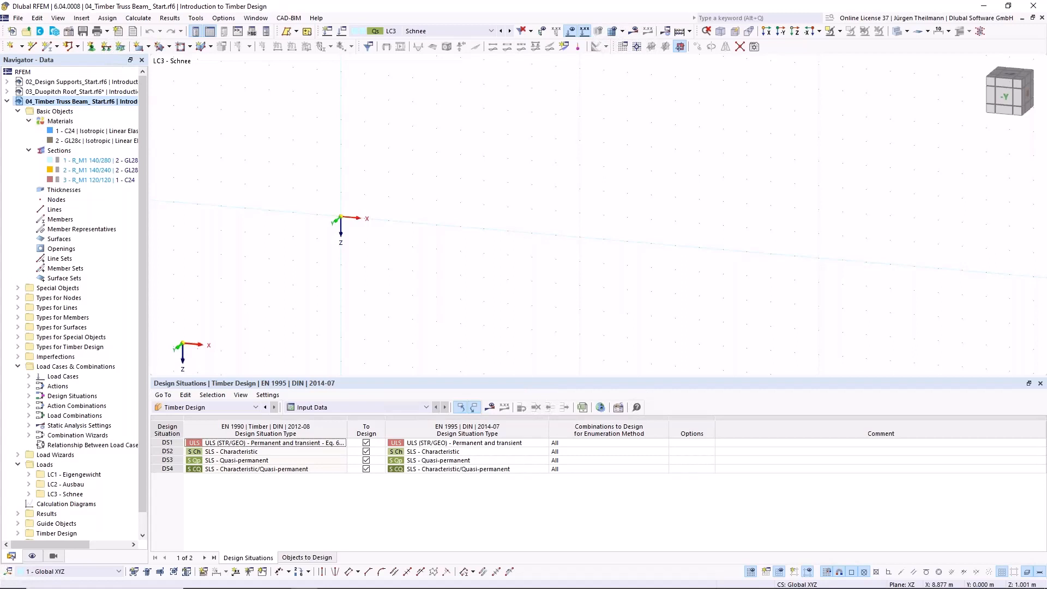
{"action": "left_click", "coordinate": [69, 31]}
{"action": "left_click", "coordinate": [495, 88]}
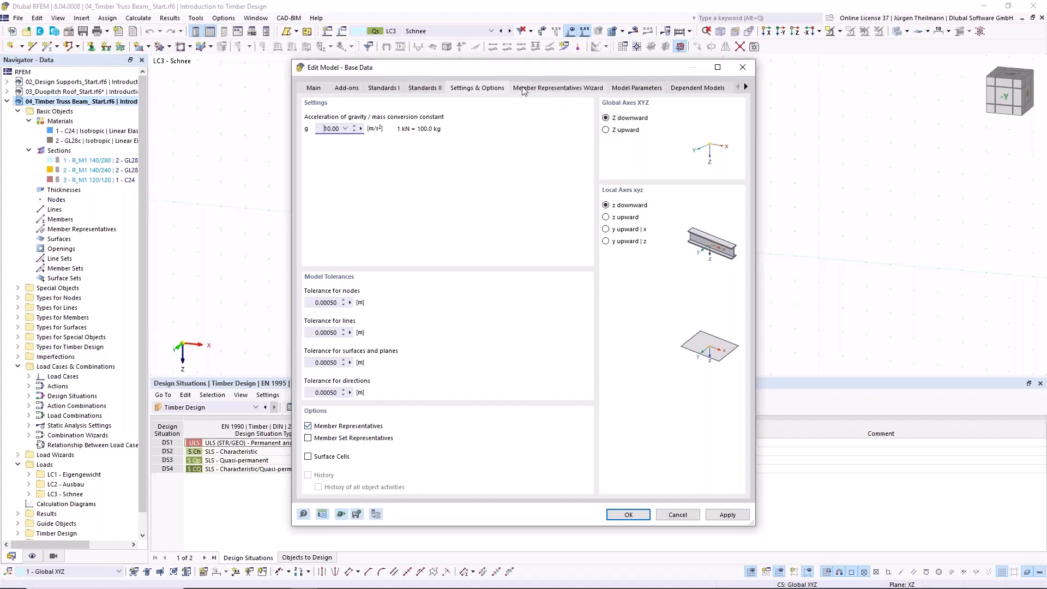
{"action": "left_click", "coordinate": [591, 90]}
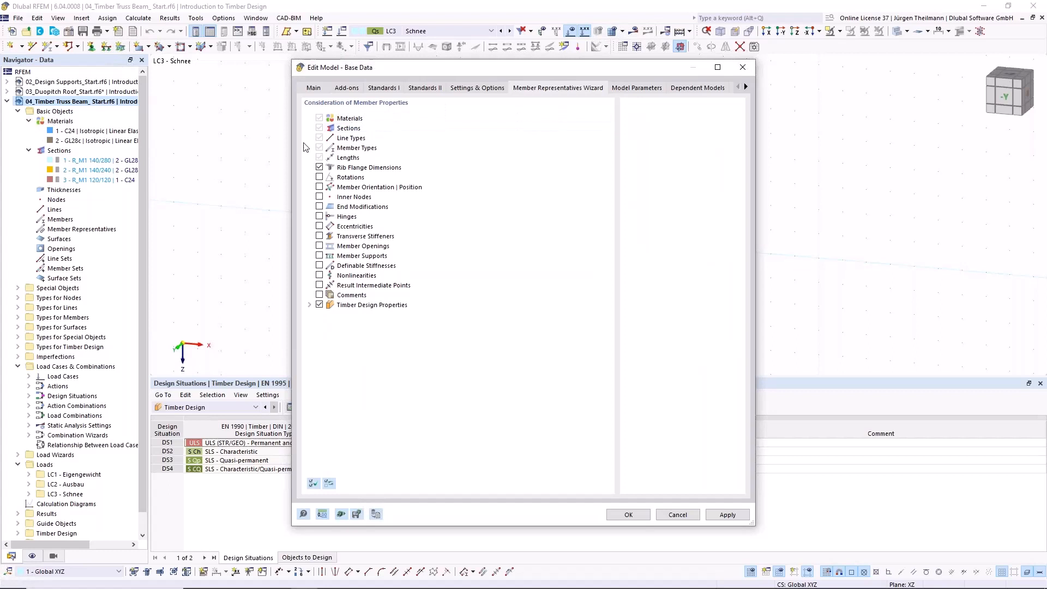
{"action": "left_click", "coordinate": [320, 167]}
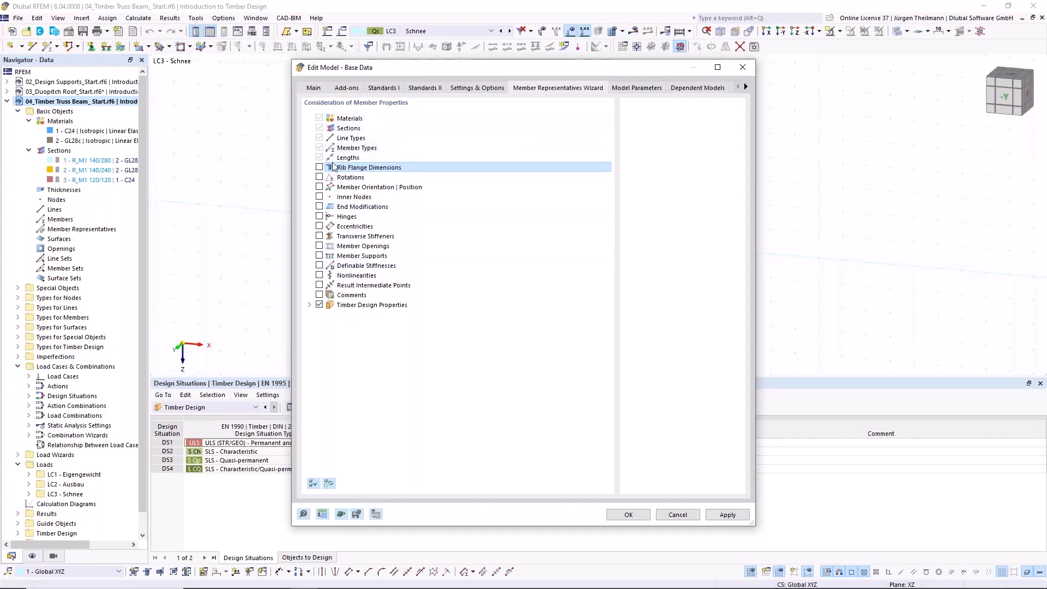
{"action": "left_click", "coordinate": [628, 515]}
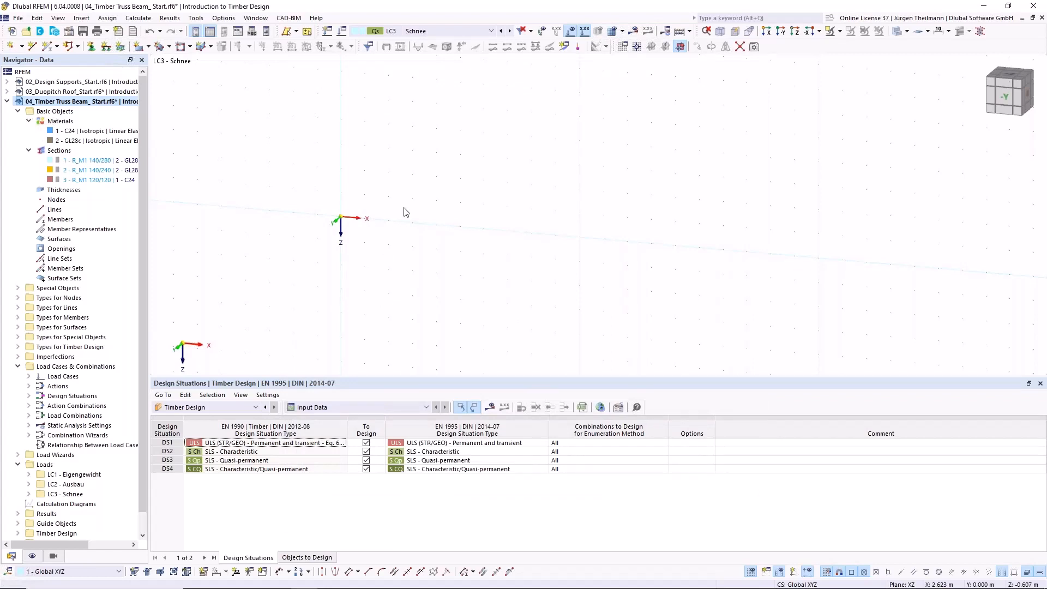
Model a 14 m beam member with section R_M1 140/280 in GL28c from the origin along the X axis.
{"action": "left_click", "coordinate": [48, 51]}
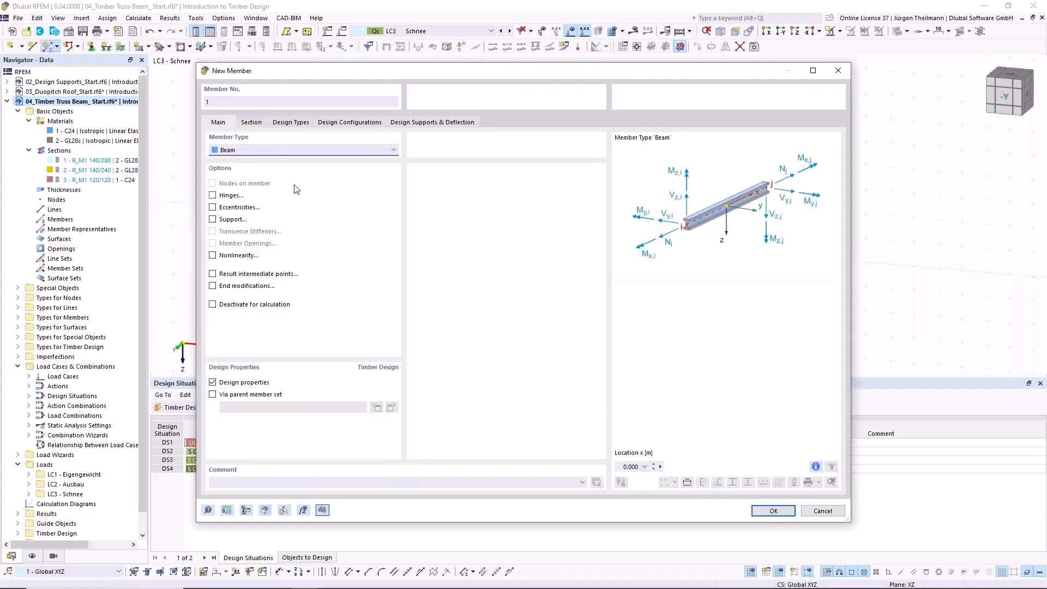
{"action": "left_click", "coordinate": [257, 123]}
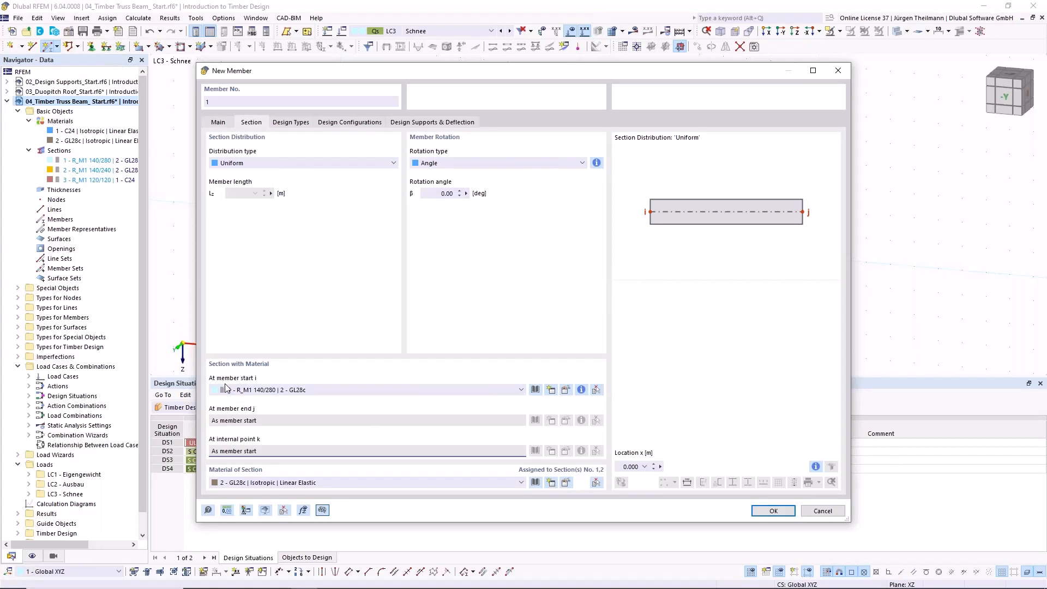
{"action": "left_click", "coordinate": [258, 483]}
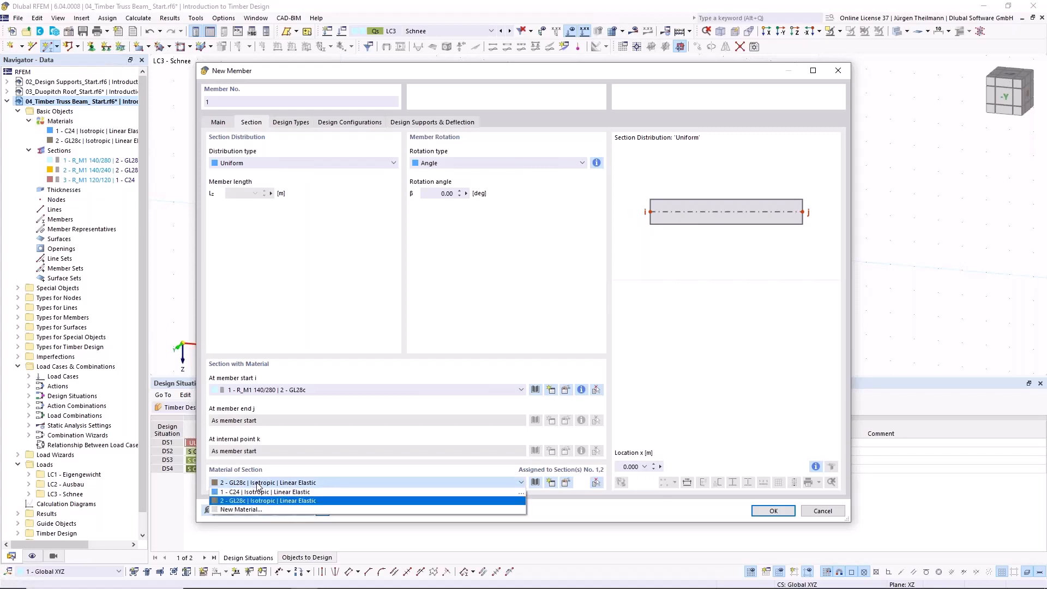
{"action": "left_click", "coordinate": [259, 483]}
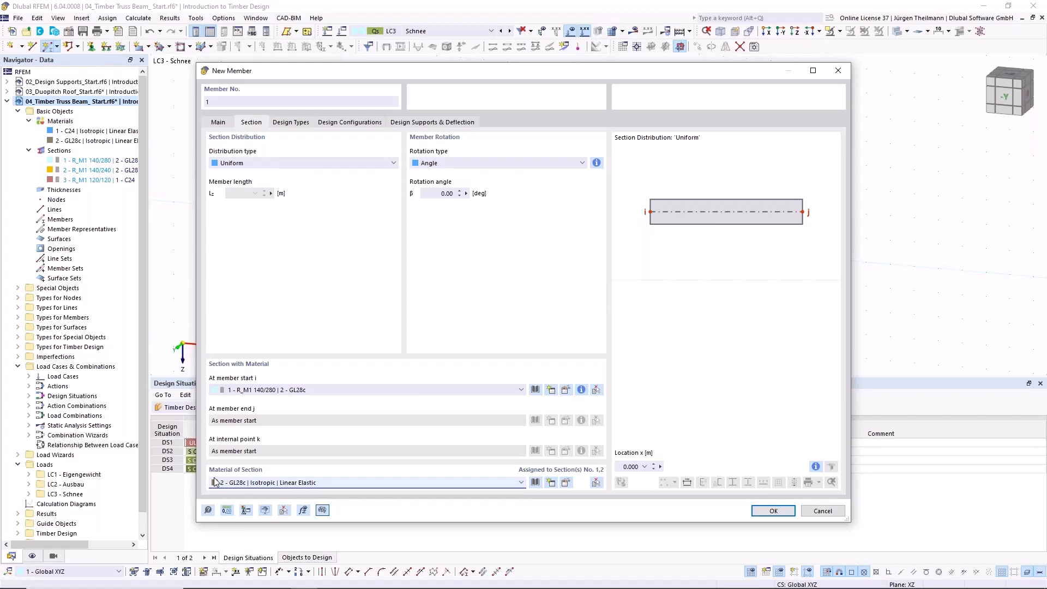
{"action": "left_click", "coordinate": [773, 511]}
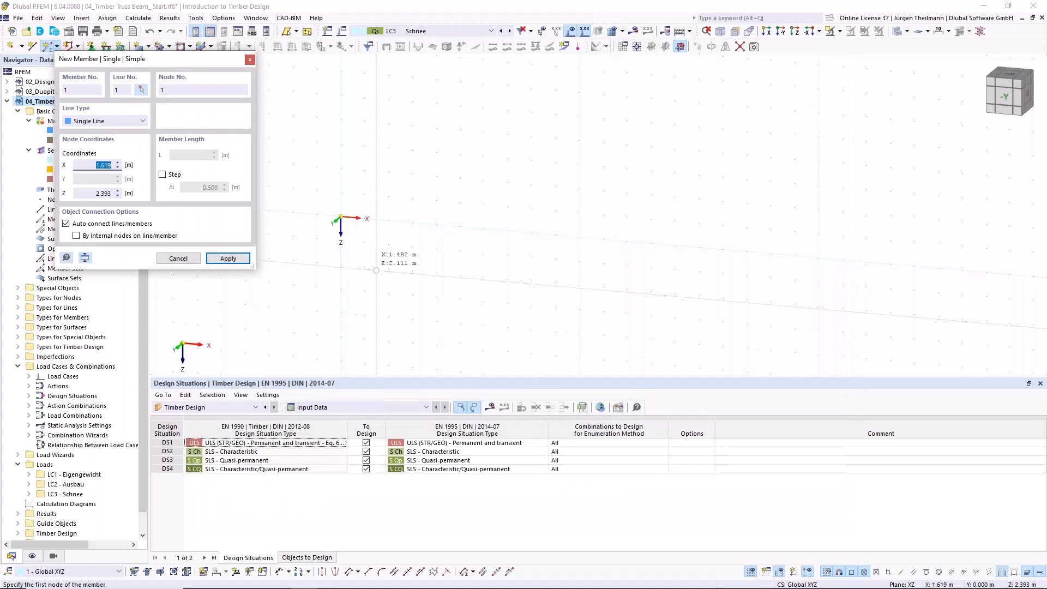
{"action": "left_click", "coordinate": [341, 217]}
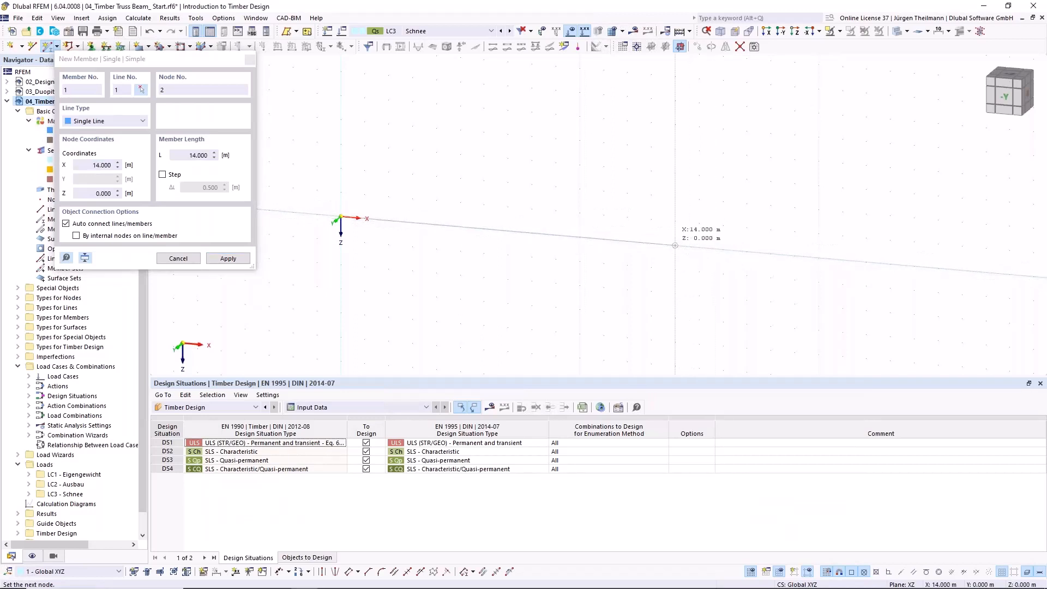
{"action": "left_click", "coordinate": [675, 245]}
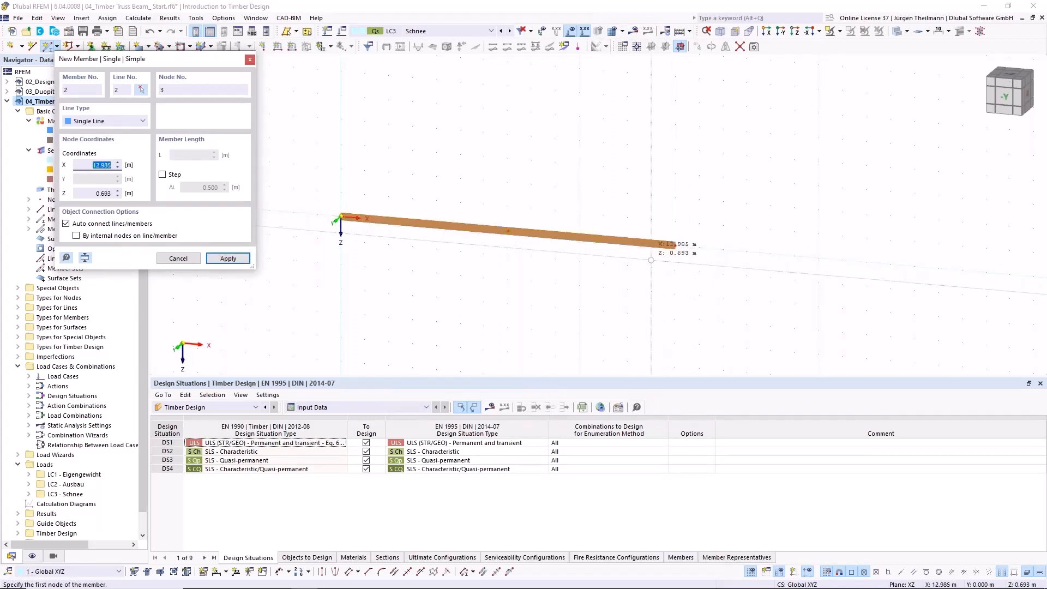
{"action": "key", "text": "Escape"}
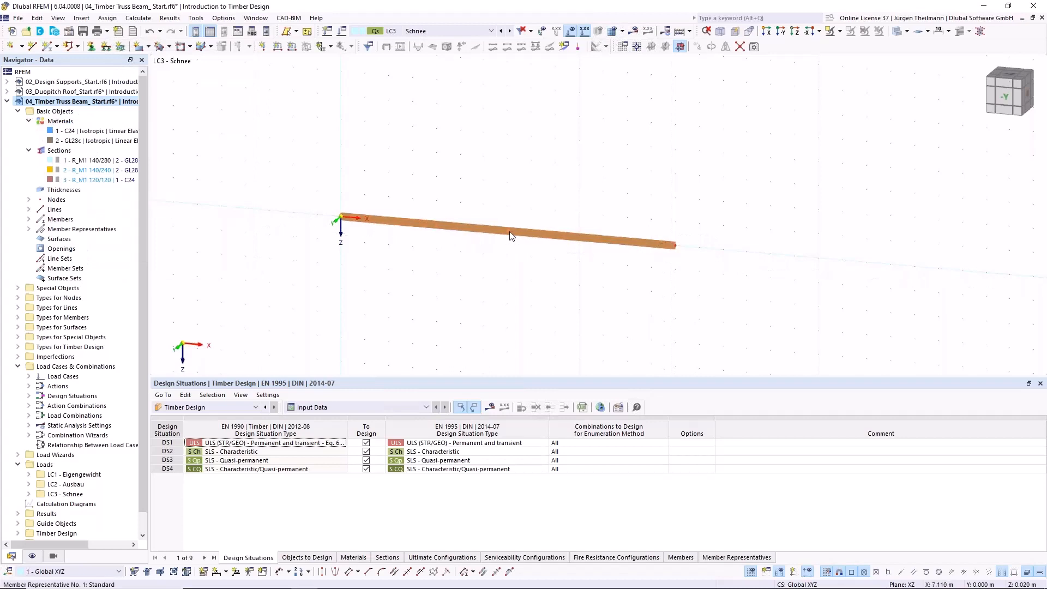
Divide the 14 m beam member using 1 intermediate node.
{"action": "scroll", "coordinate": [507, 236], "scroll_direction": "up", "scroll_amount": 4}
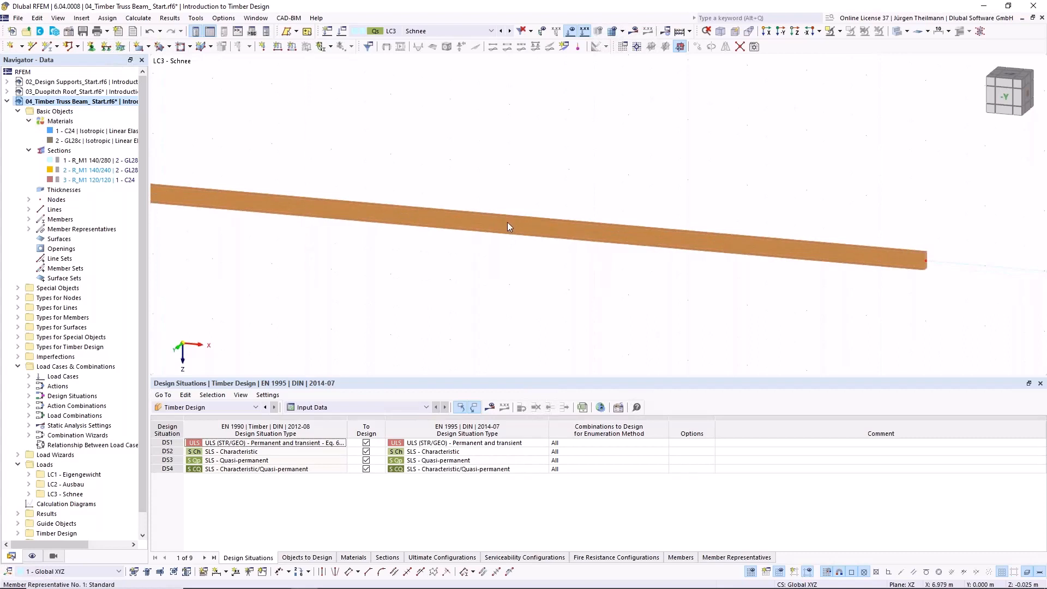
{"action": "mouse_move", "coordinate": [510, 226]}
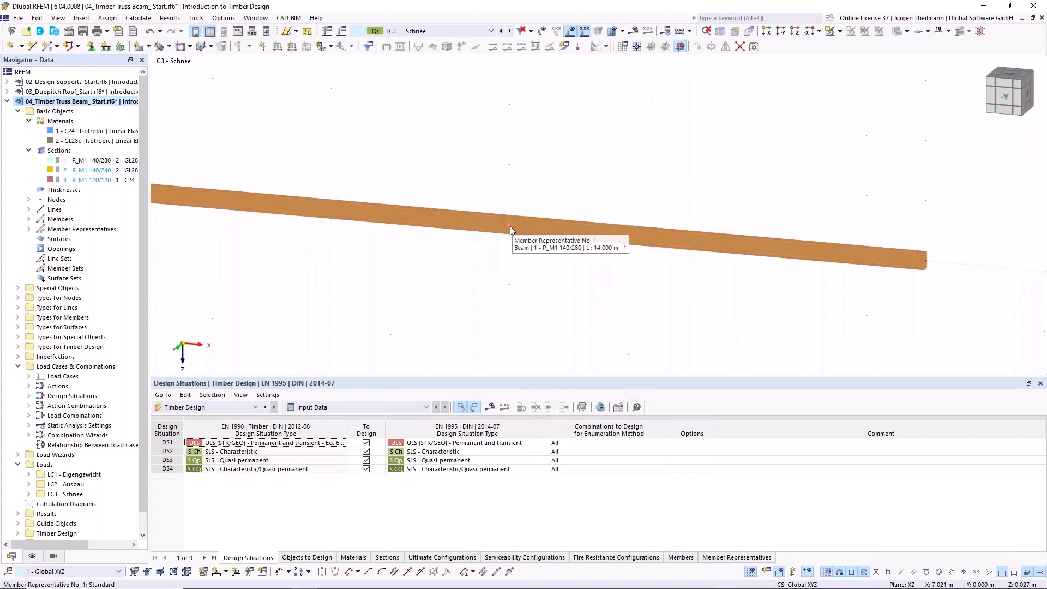
{"action": "scroll", "coordinate": [538, 275], "scroll_direction": "down", "scroll_amount": 4}
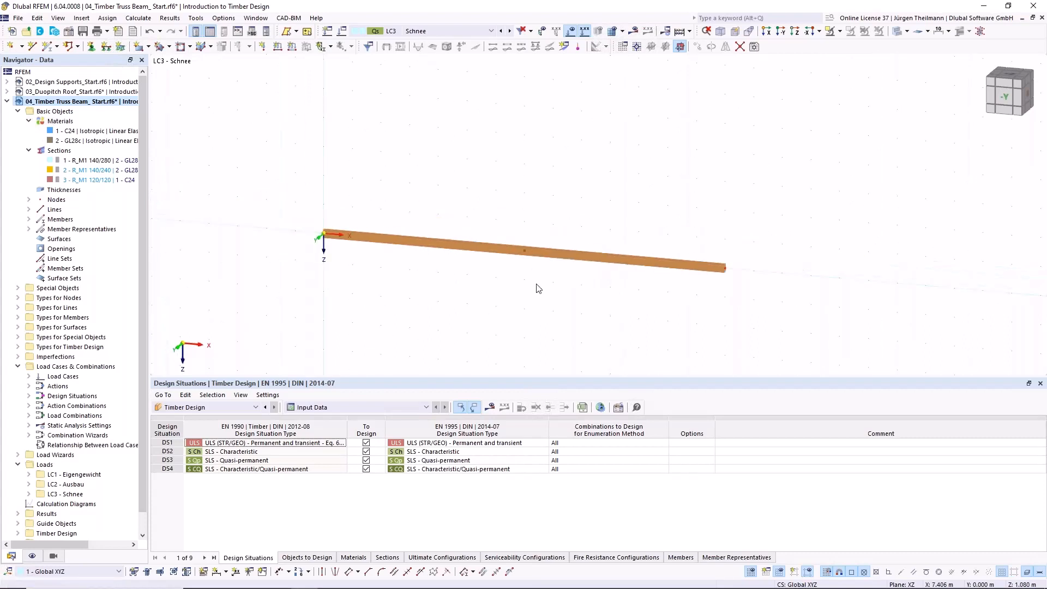
{"action": "mouse_move", "coordinate": [593, 257]}
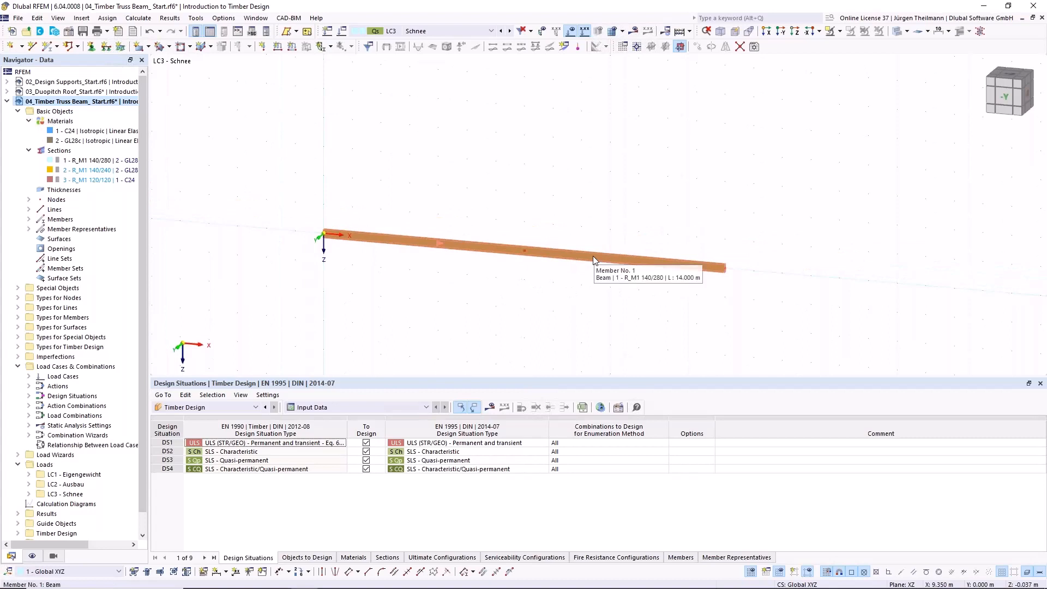
{"action": "right_click", "coordinate": [593, 257]}
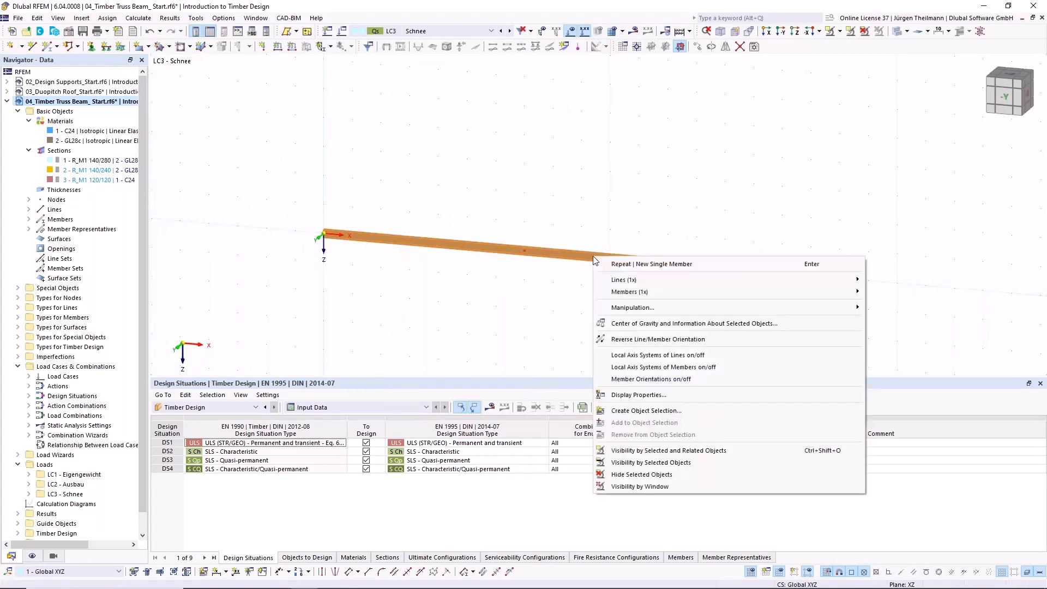
{"action": "mouse_move", "coordinate": [620, 294]}
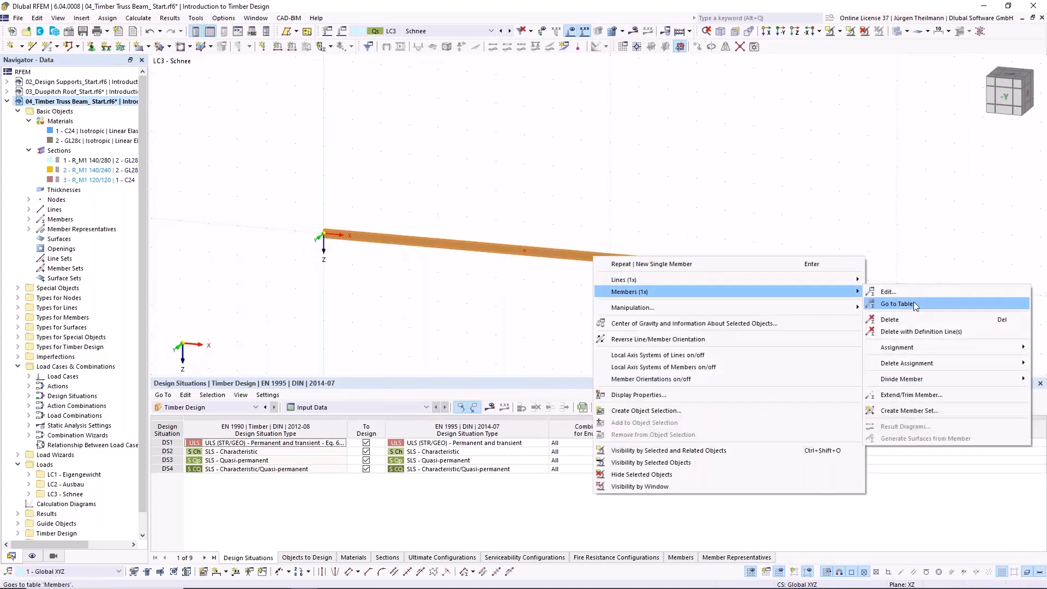
{"action": "mouse_move", "coordinate": [947, 379]}
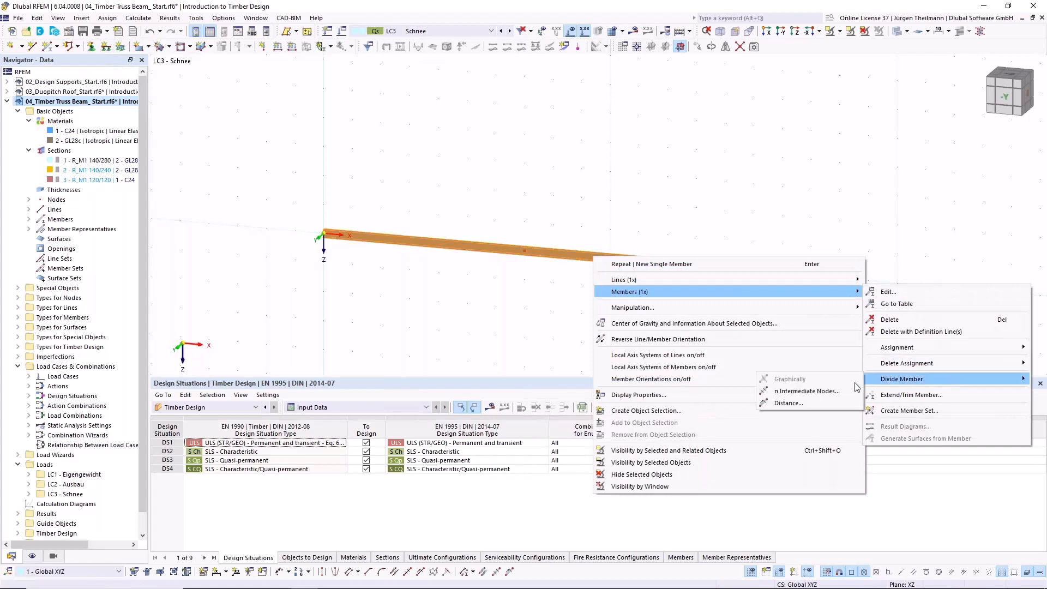
{"action": "left_click", "coordinate": [819, 388]}
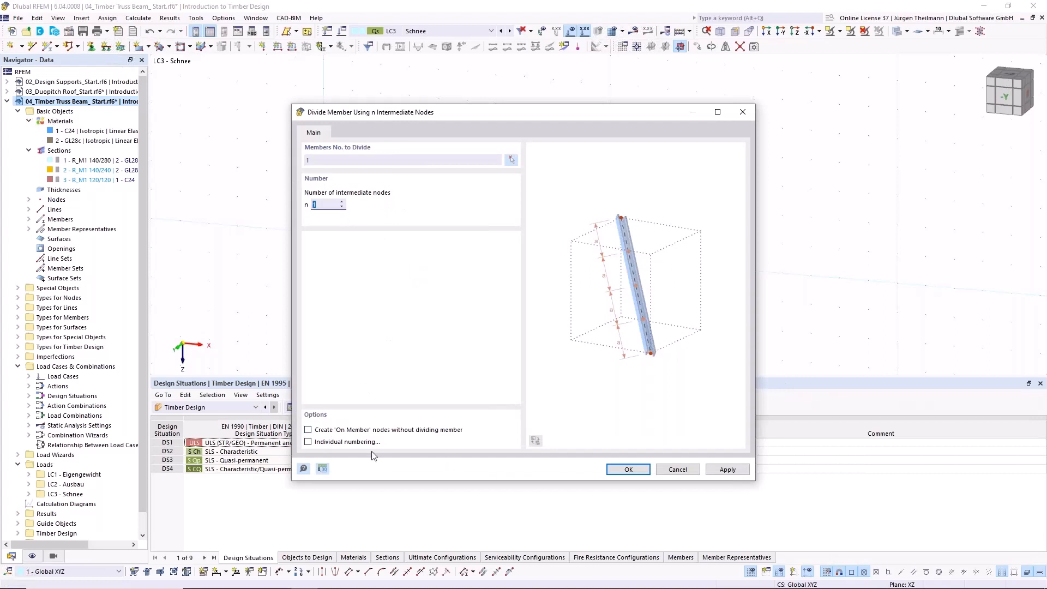
{"action": "left_click", "coordinate": [627, 470]}
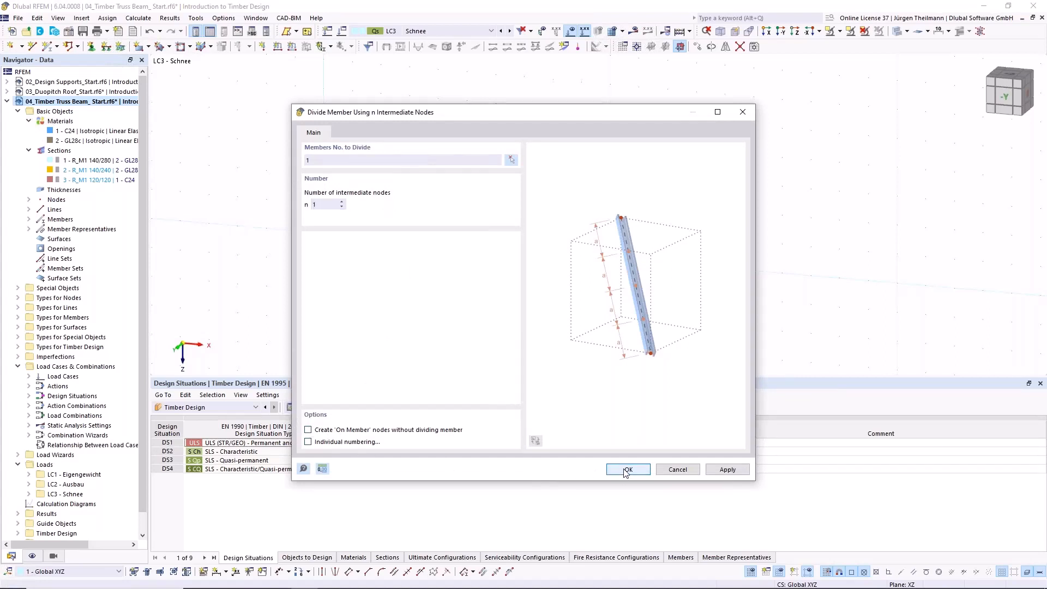
{"action": "left_click", "coordinate": [504, 288]}
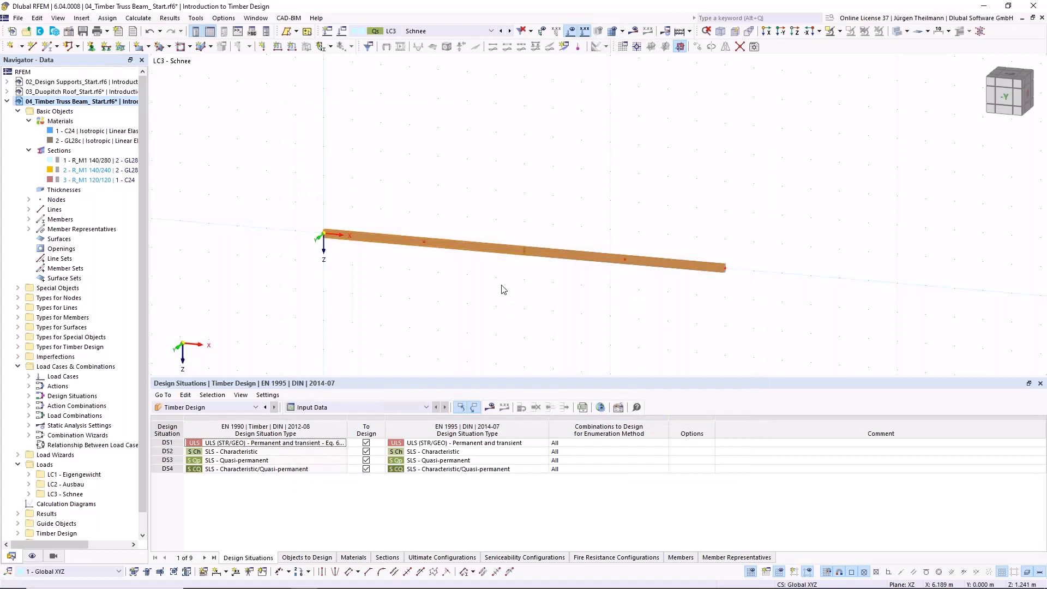
Examine the shared properties of members 1 and 2 through their common member representative.
{"action": "scroll", "coordinate": [564, 320], "scroll_direction": "up", "scroll_amount": 2}
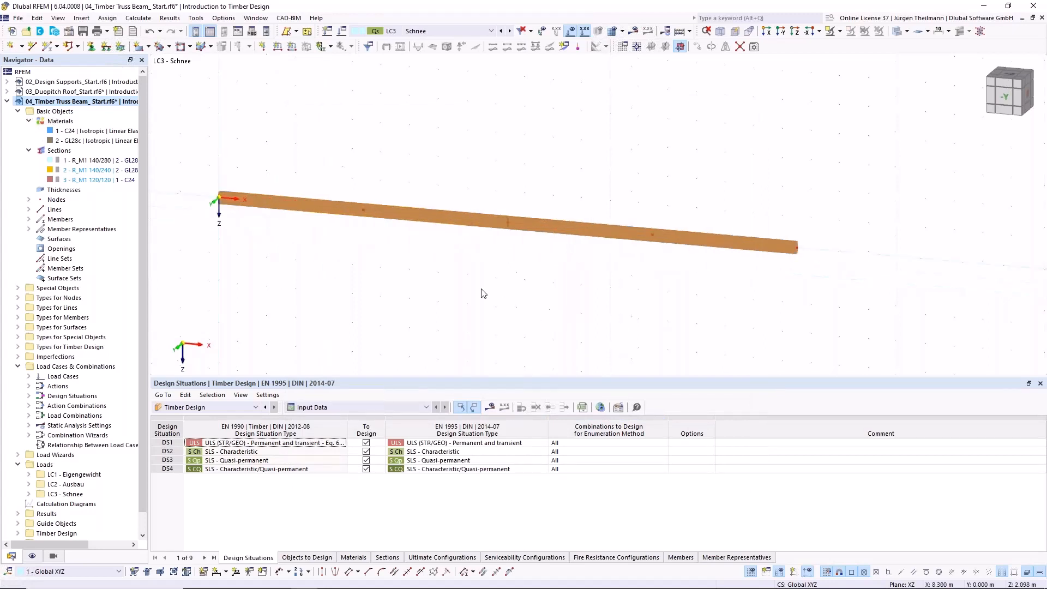
{"action": "left_click", "coordinate": [364, 212]}
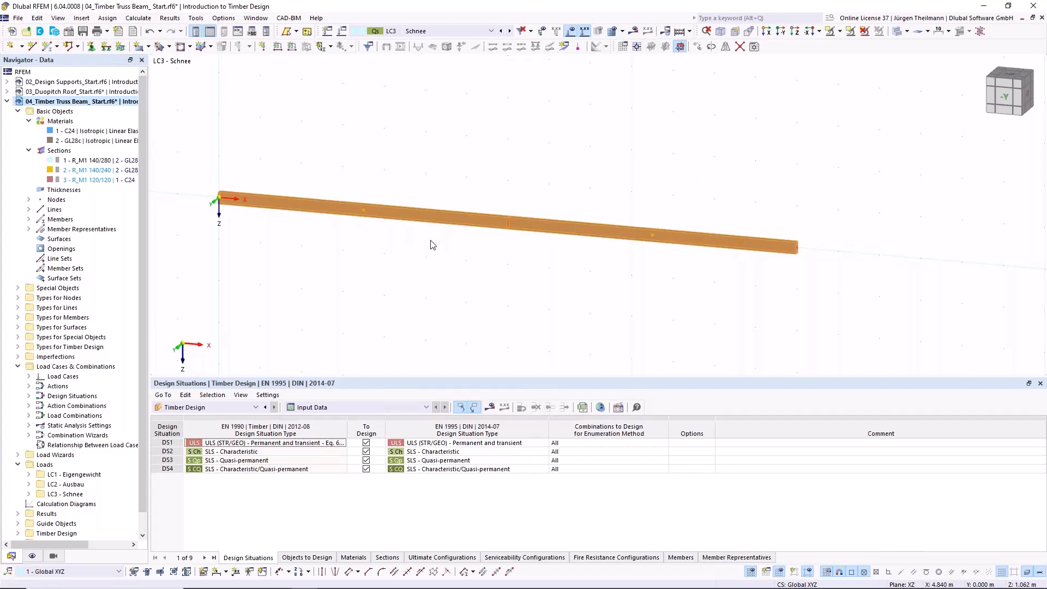
{"action": "double_click", "coordinate": [438, 219]}
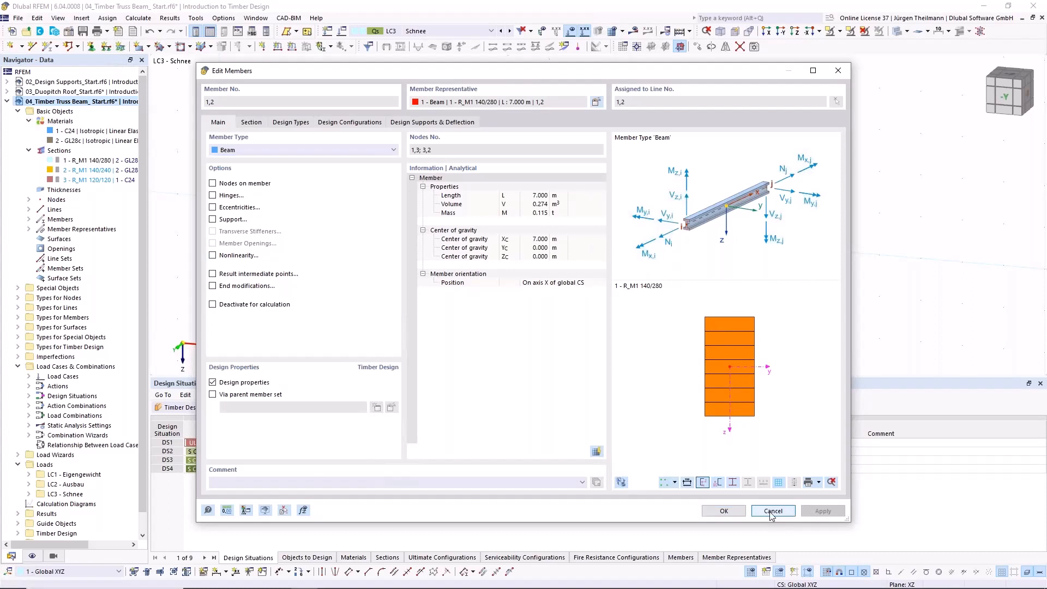
{"action": "left_click", "coordinate": [723, 510]}
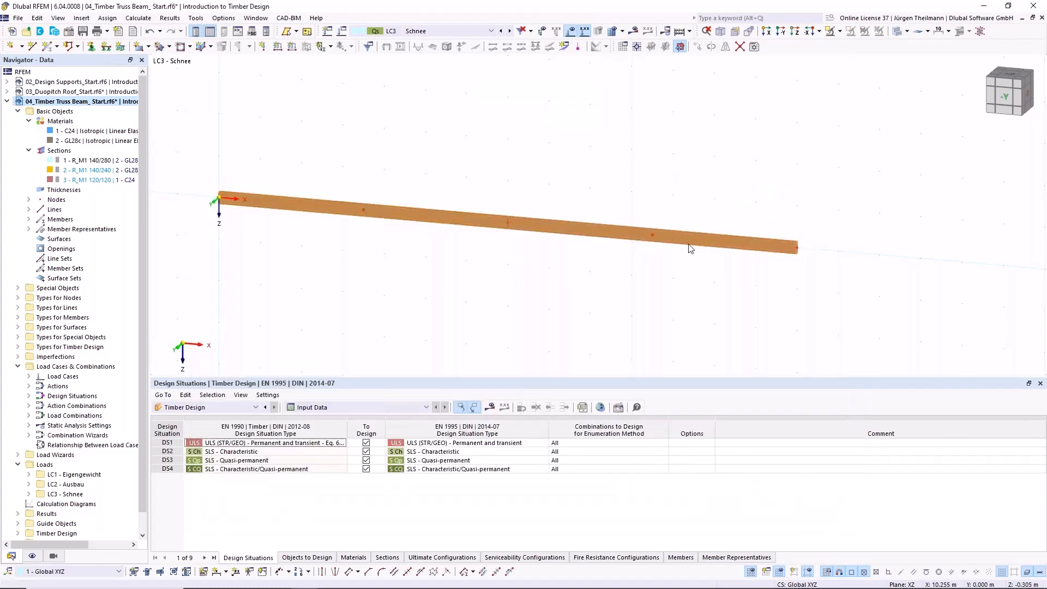
{"action": "scroll", "coordinate": [446, 267], "scroll_direction": "down", "scroll_amount": 1}
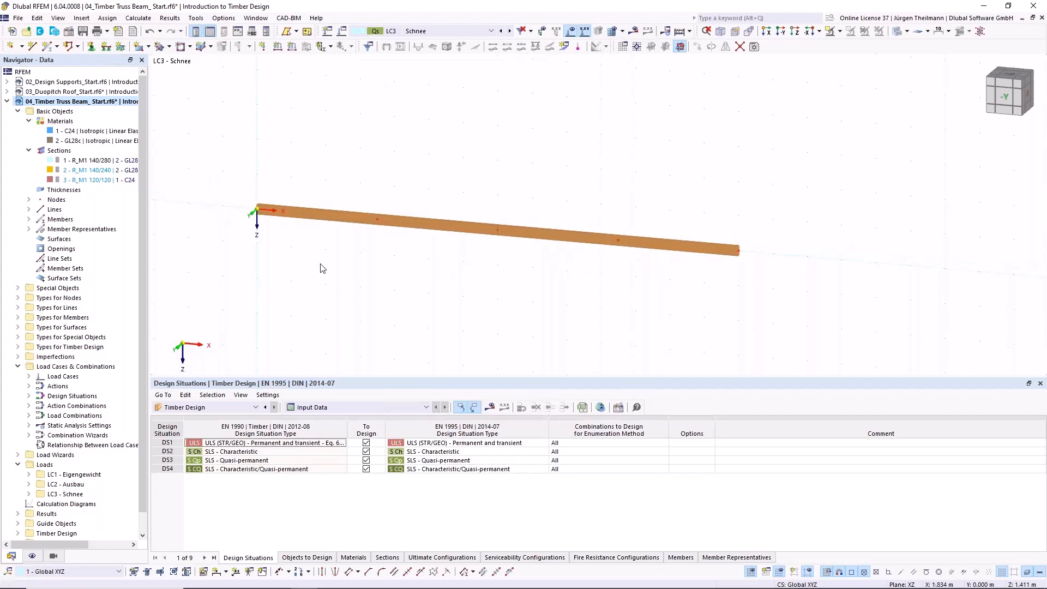
{"action": "left_click", "coordinate": [377, 222]}
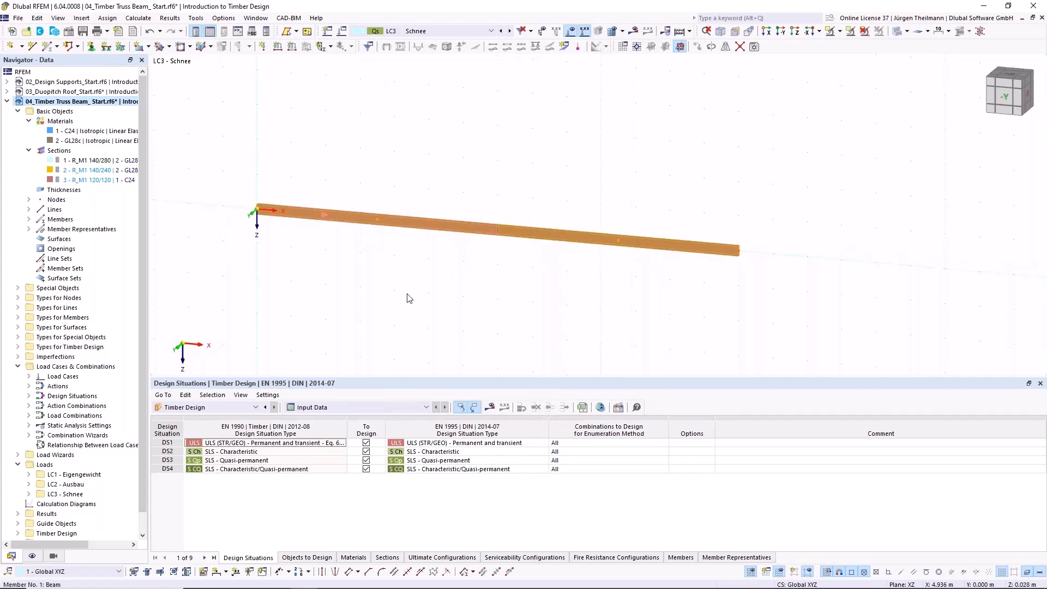
{"action": "key", "text": "Escape"}
Move the beam's middle node by -1.8 m in the Z direction to form the ridge.
{"action": "left_click", "coordinate": [699, 46]}
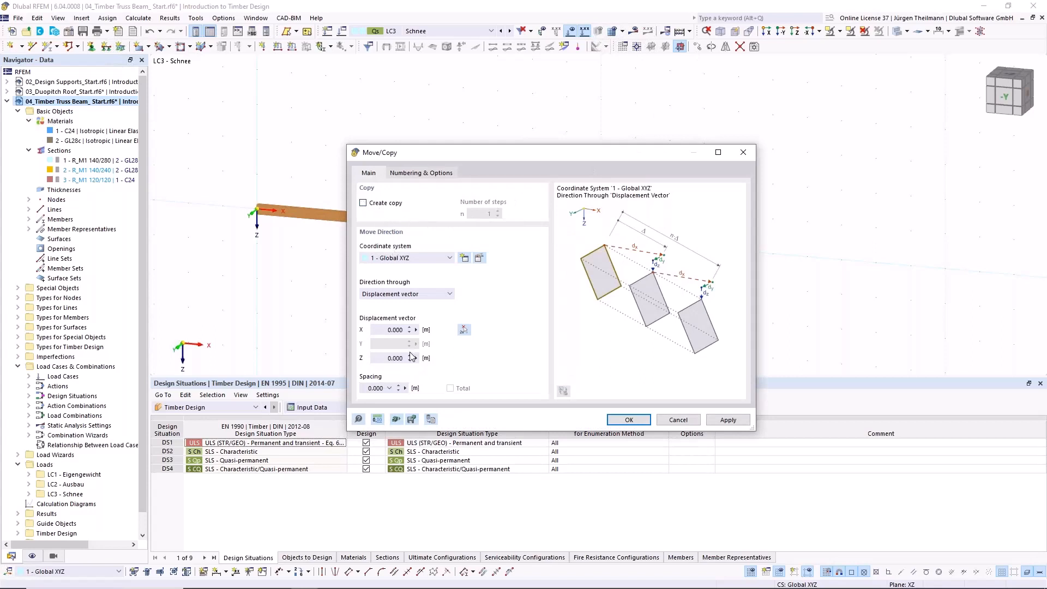
{"action": "left_click", "coordinate": [382, 357]}
{"action": "type", "text": "-1,8"}
{"action": "left_click", "coordinate": [635, 420]}
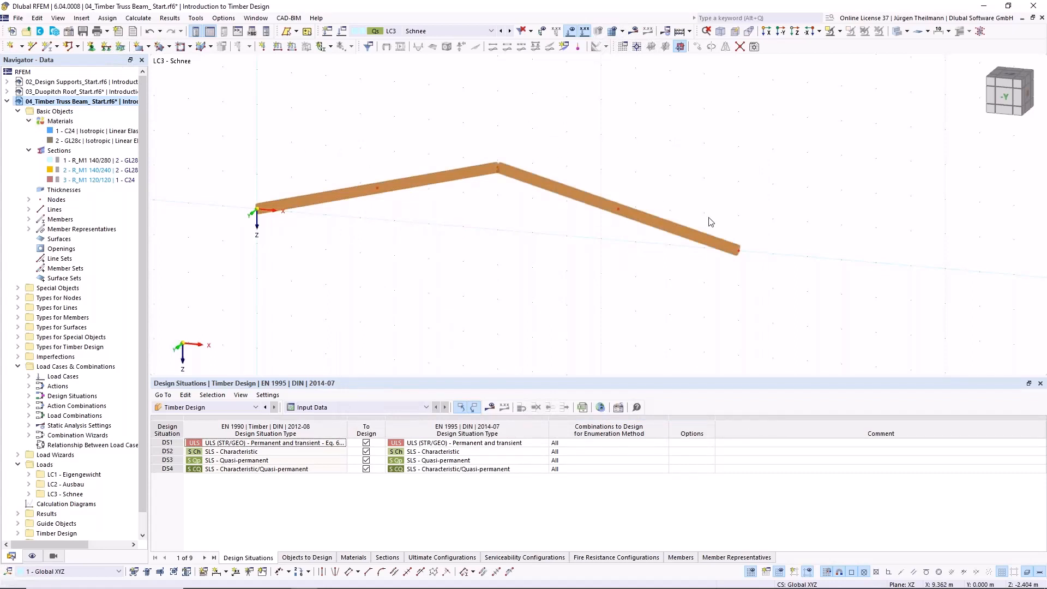
Model the bottom chord as a beam member with section R_M1 140/240 in GL28c between the two lower end nodes.
{"action": "left_click", "coordinate": [46, 49]}
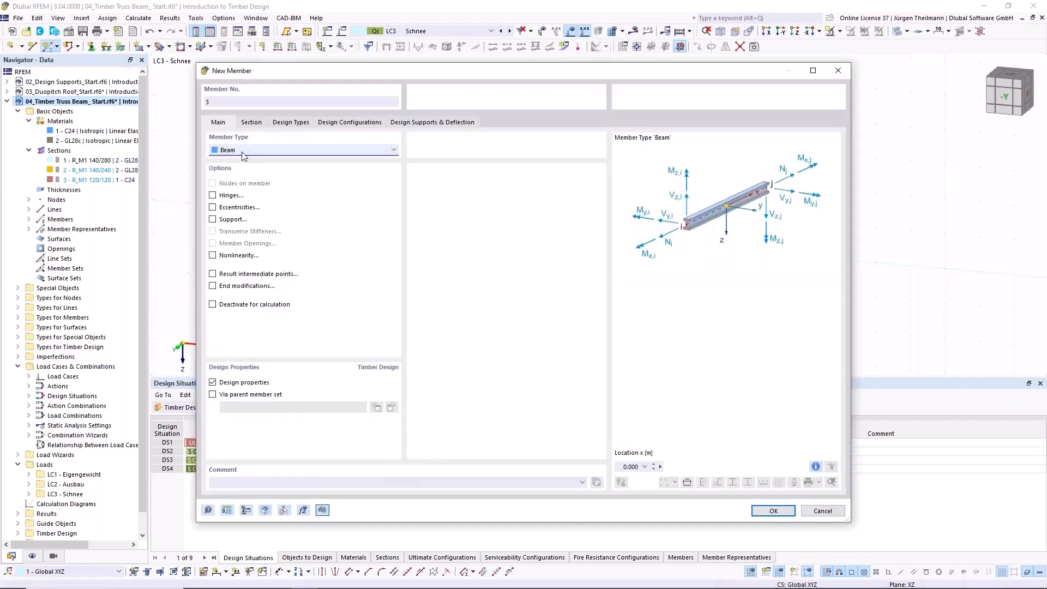
{"action": "left_click", "coordinate": [253, 125]}
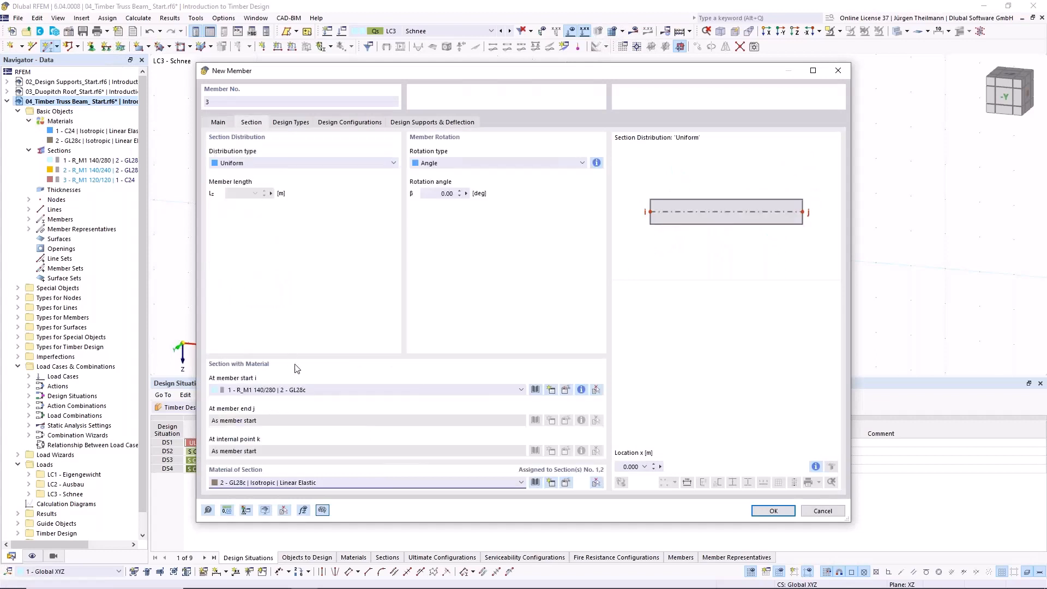
{"action": "left_click", "coordinate": [334, 389]}
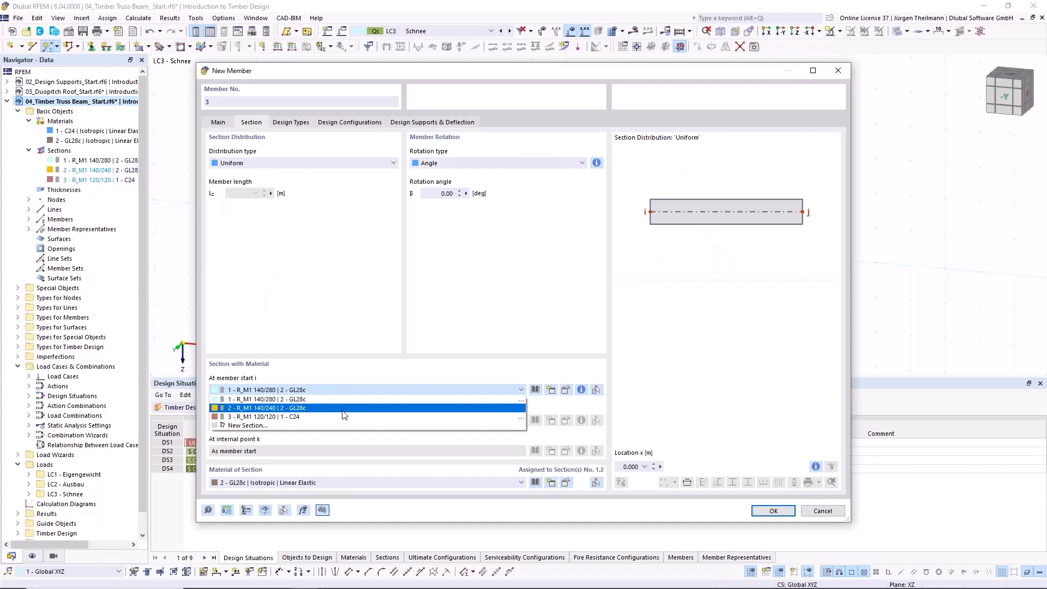
{"action": "left_click", "coordinate": [344, 409]}
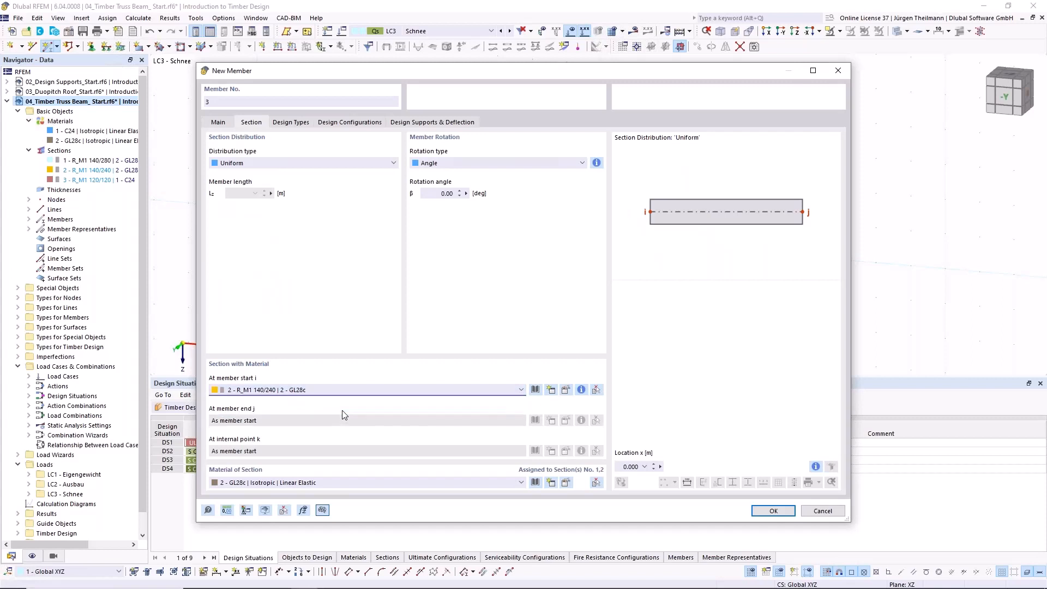
{"action": "left_click", "coordinate": [773, 510]}
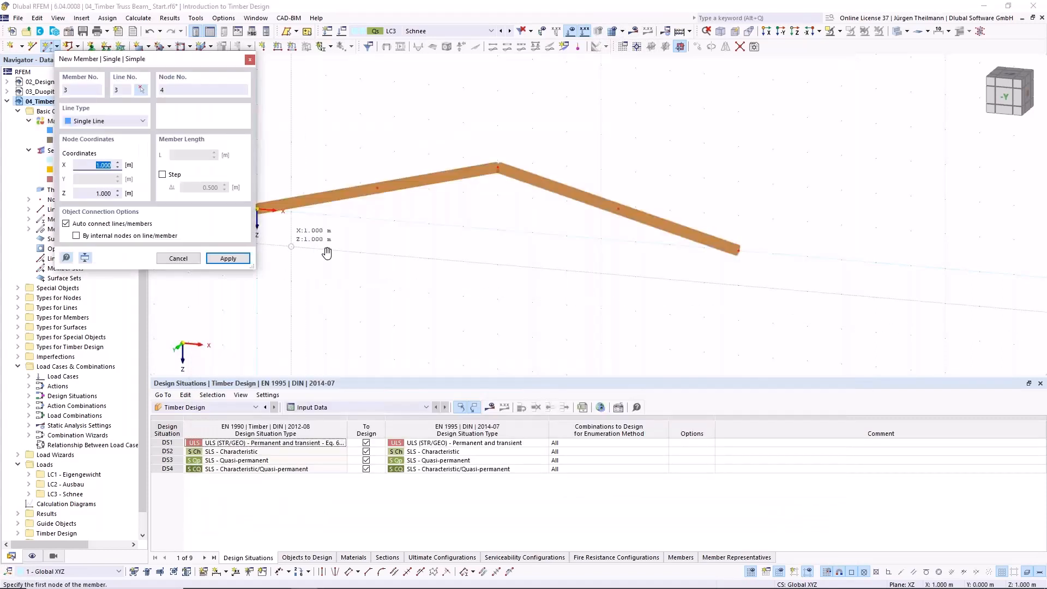
{"action": "middle_click_drag", "start_coordinate": [327, 253], "coordinate": [363, 260]}
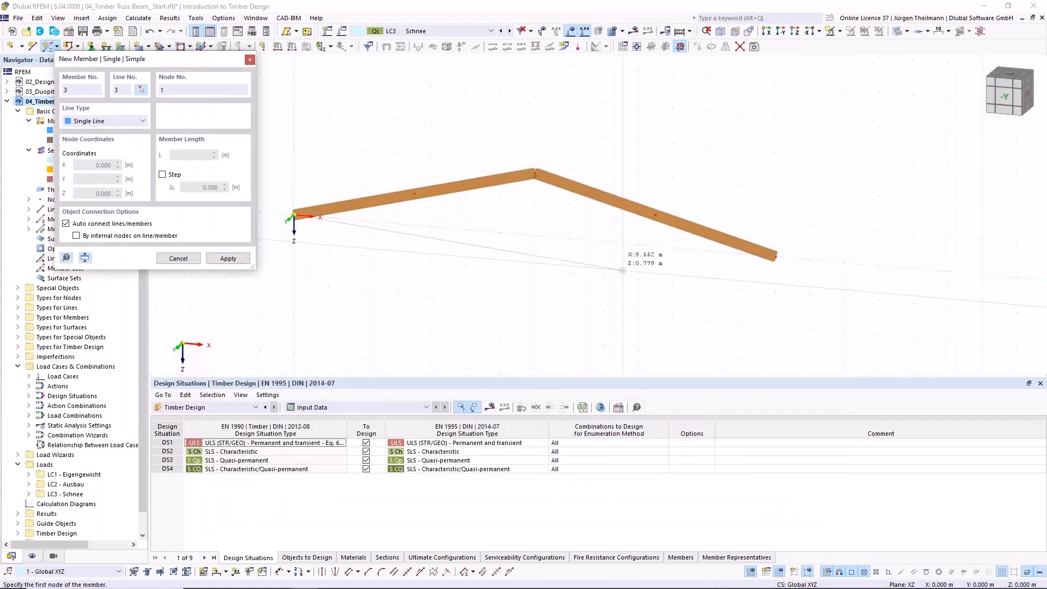
{"action": "left_click", "coordinate": [776, 256]}
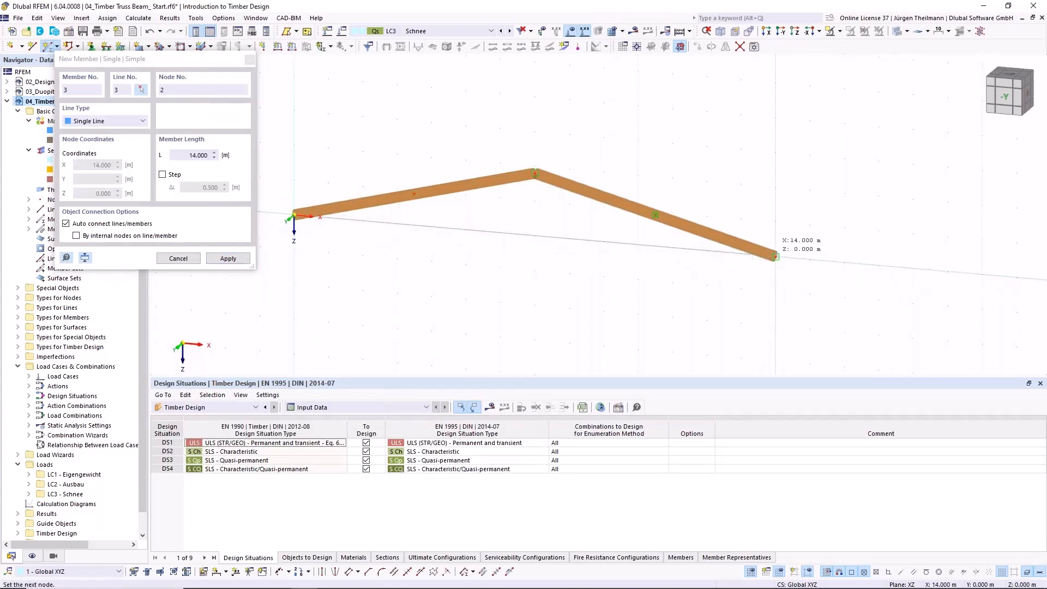
{"action": "left_click", "coordinate": [776, 257]}
{"action": "key", "text": "Escape"}
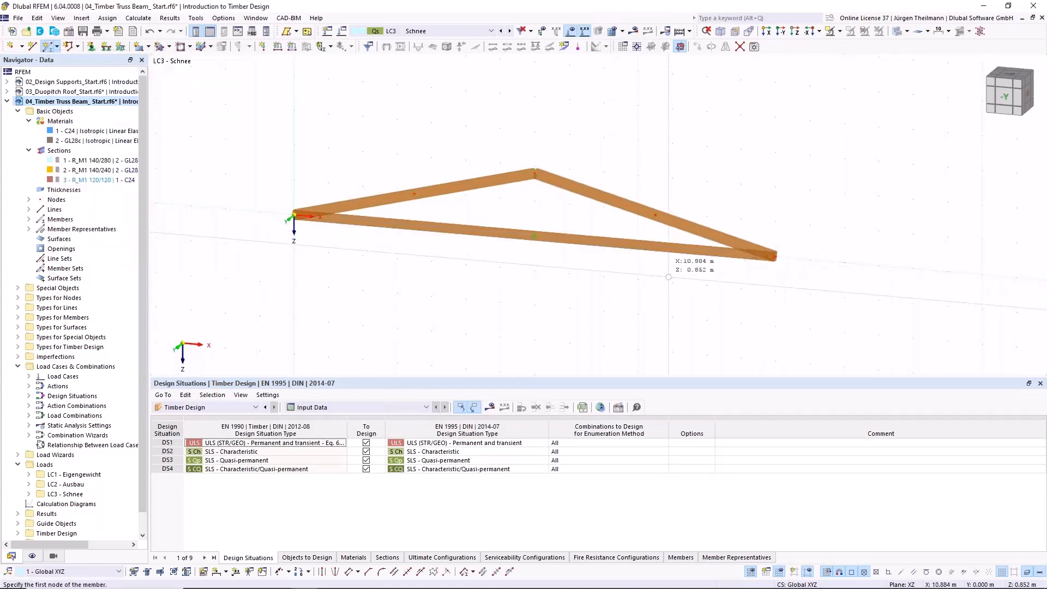
Assign existing member hinge 1, which releases rotation φy, to end j of member 1 at the ridge.
{"action": "scroll", "coordinate": [595, 289], "scroll_direction": "up", "scroll_amount": 1}
{"action": "middle_click_drag", "start_coordinate": [519, 297], "coordinate": [537, 295]}
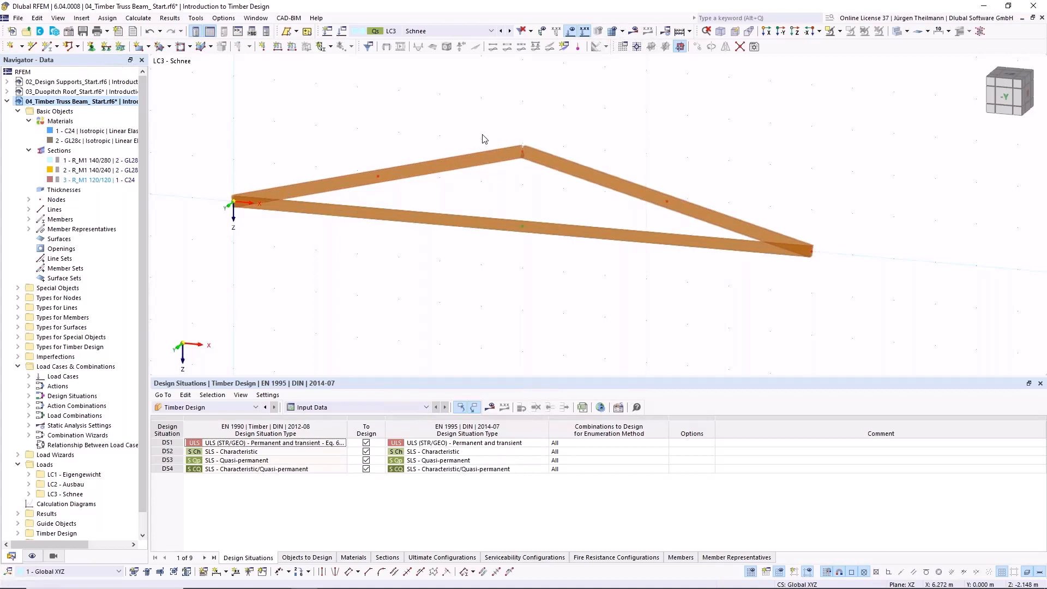
{"action": "double_click", "coordinate": [462, 162]}
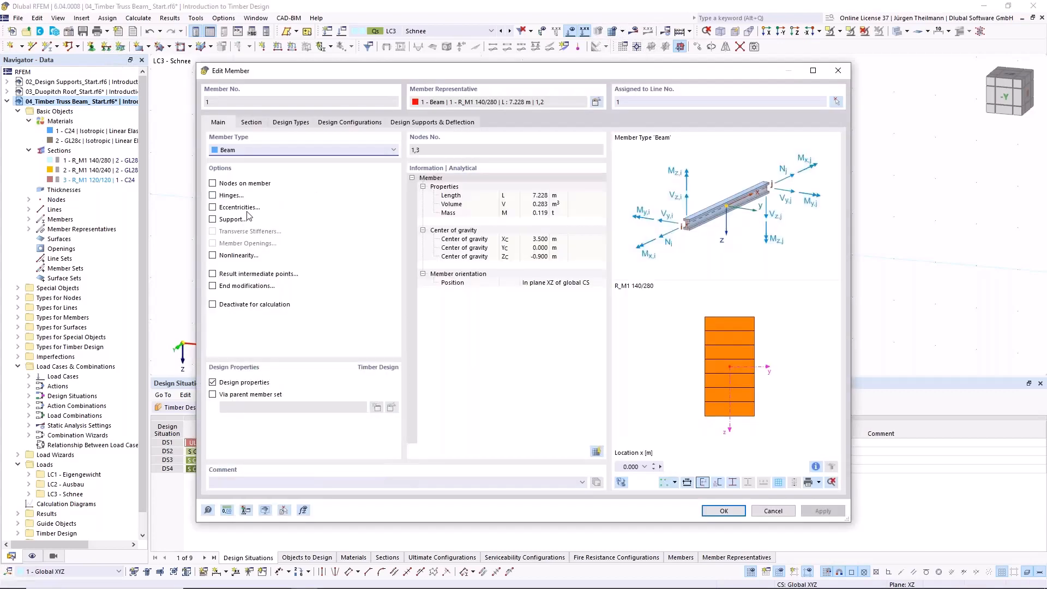
{"action": "left_click", "coordinate": [213, 196]}
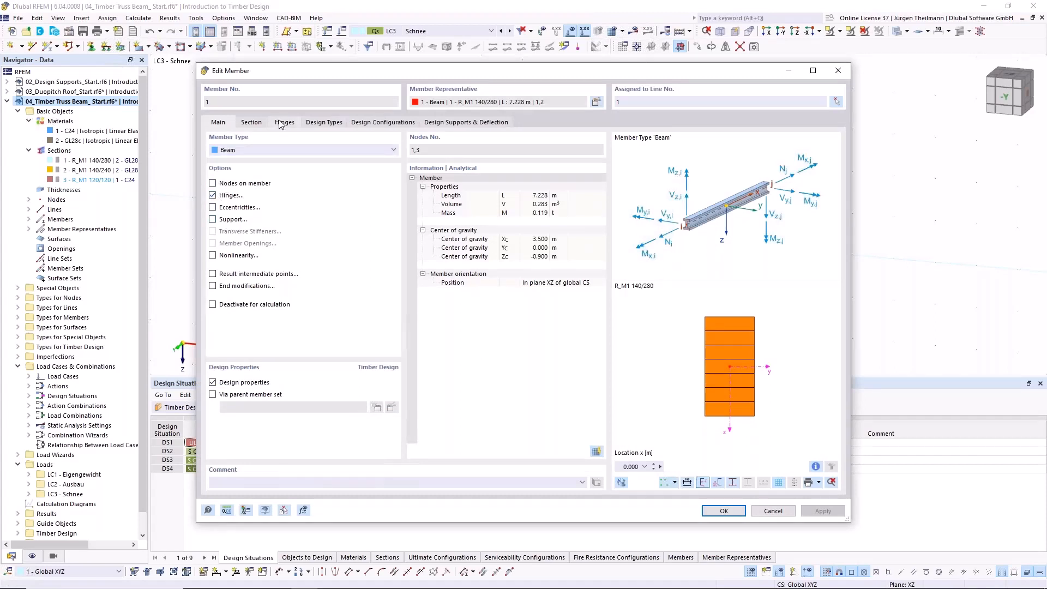
{"action": "left_click", "coordinate": [280, 123]}
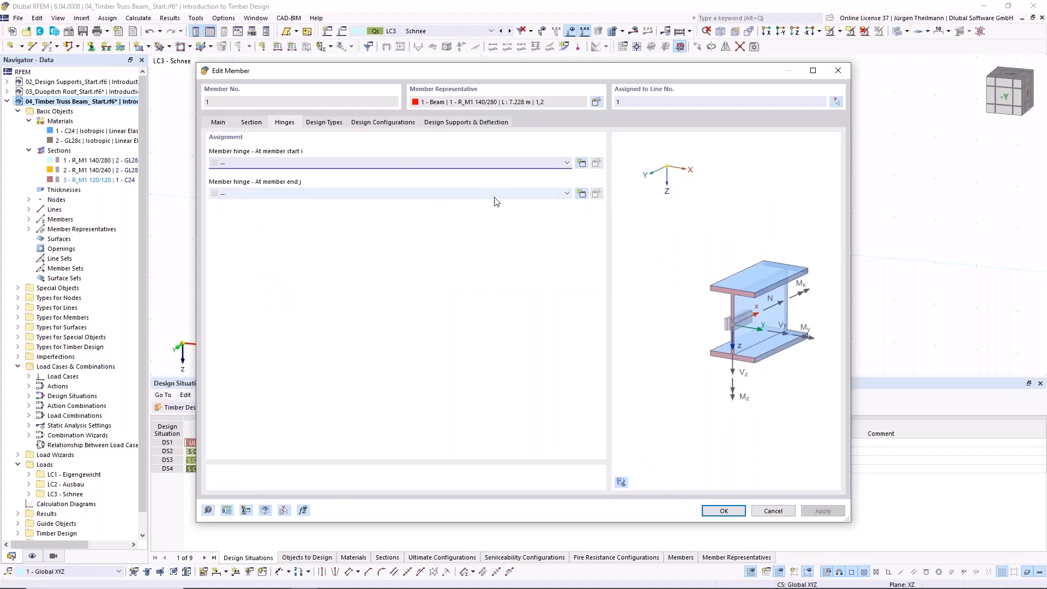
{"action": "left_click", "coordinate": [456, 193]}
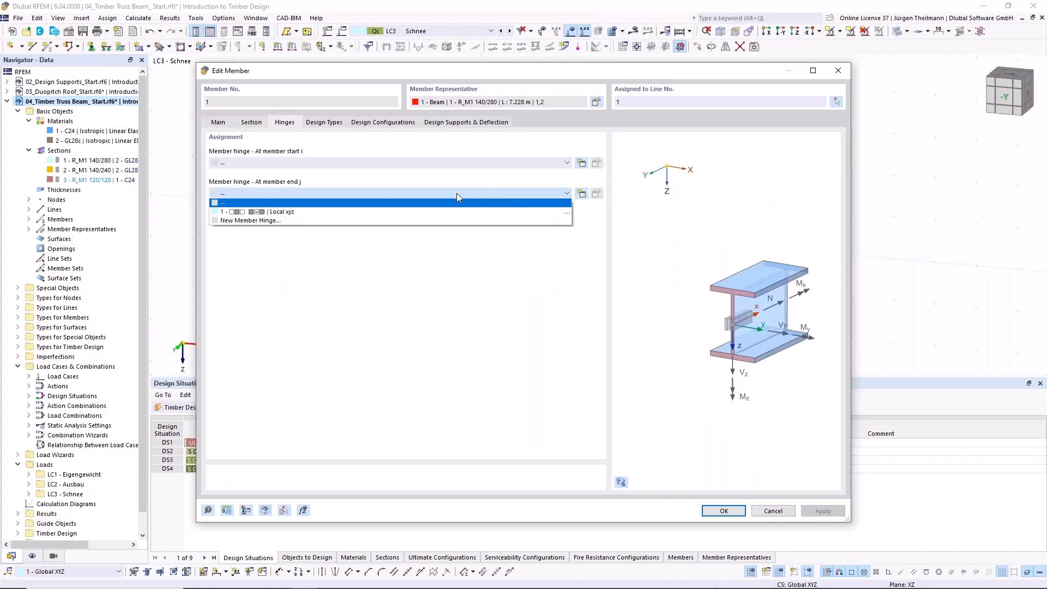
{"action": "left_click", "coordinate": [217, 213]}
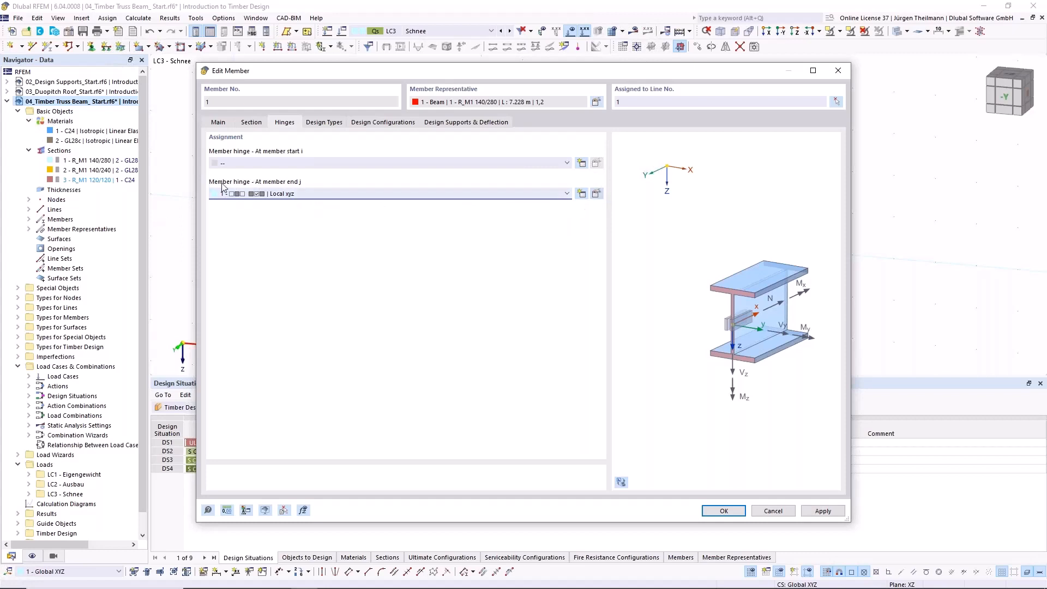
{"action": "left_click", "coordinate": [597, 195]}
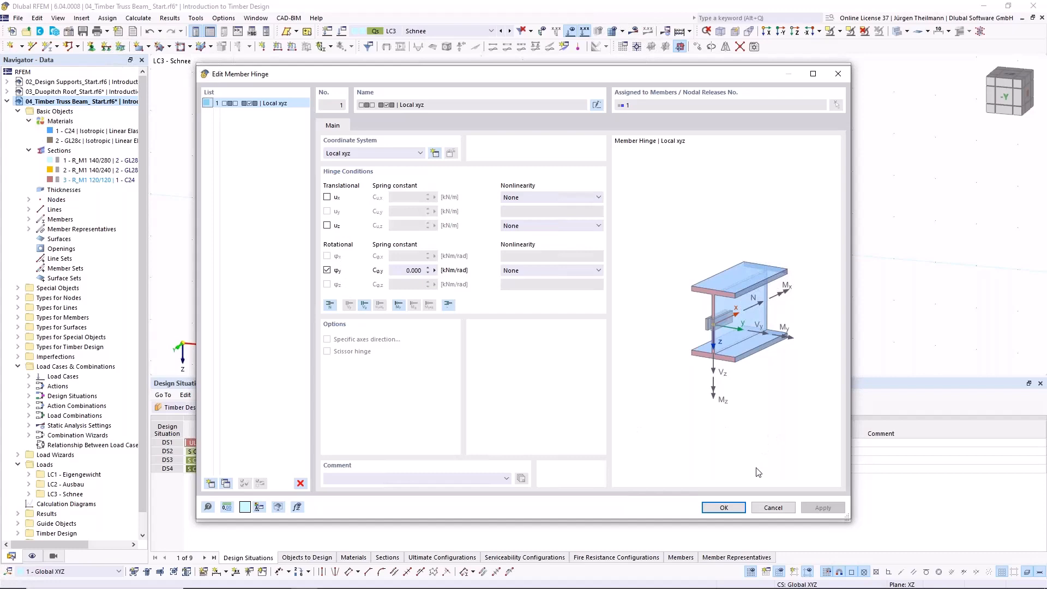
{"action": "left_click", "coordinate": [724, 508]}
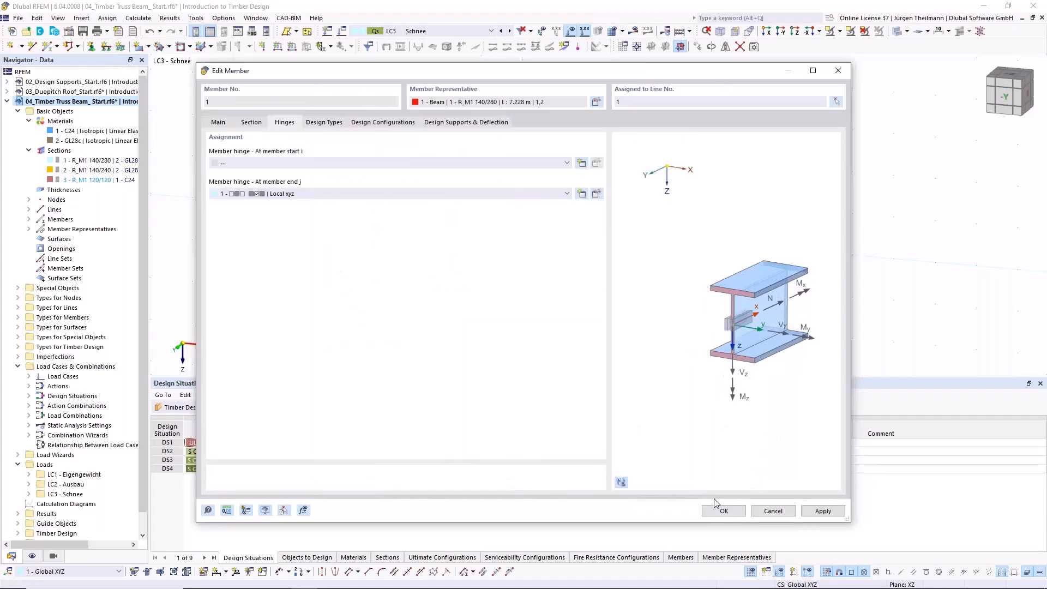
{"action": "left_click", "coordinate": [715, 511]}
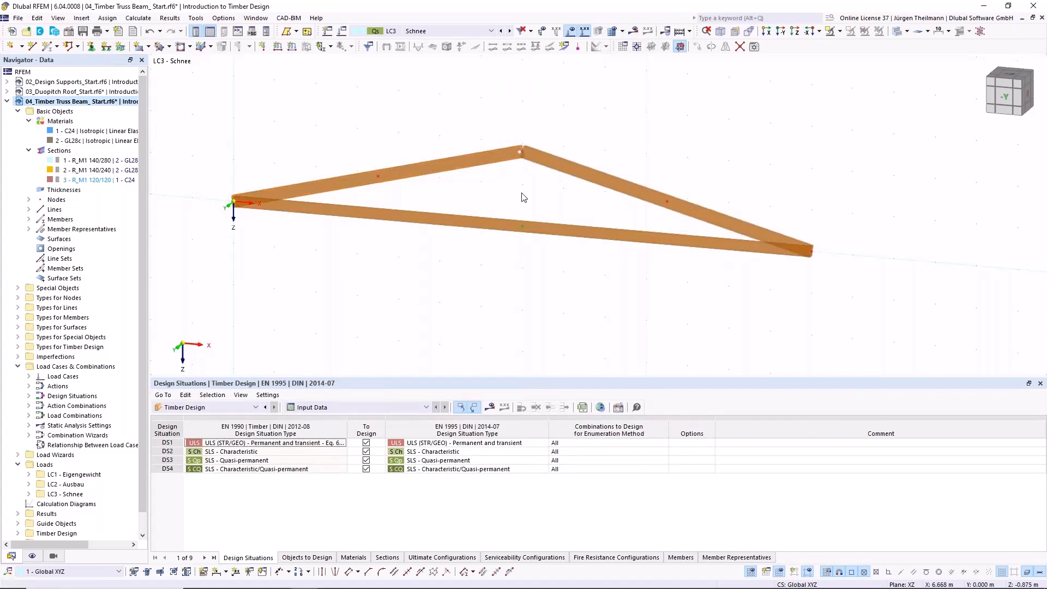
Try to divide members 1-3 using 3 intermediate nodes created on the members without splitting them, and undo it.
{"action": "scroll", "coordinate": [535, 200], "scroll_direction": "down", "scroll_amount": 2}
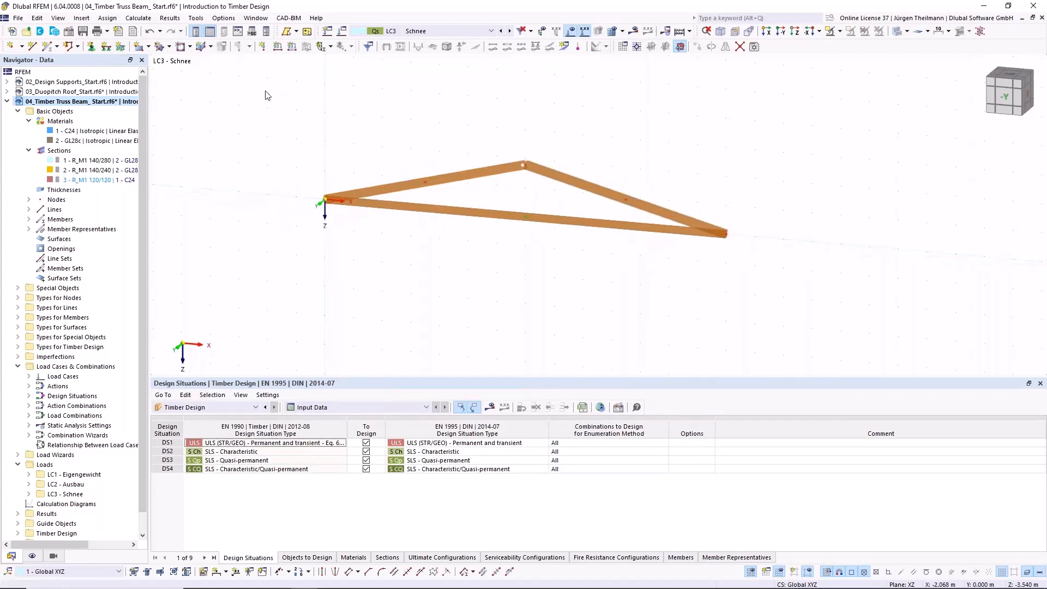
{"action": "left_click_drag", "start_coordinate": [265, 91], "coordinate": [793, 349]}
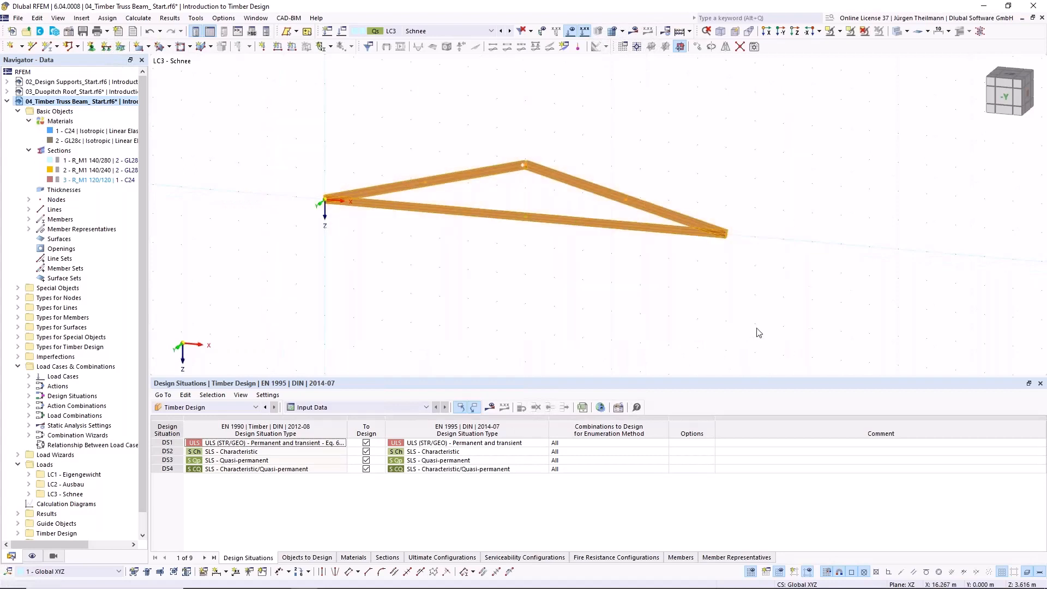
{"action": "right_click", "coordinate": [457, 183]}
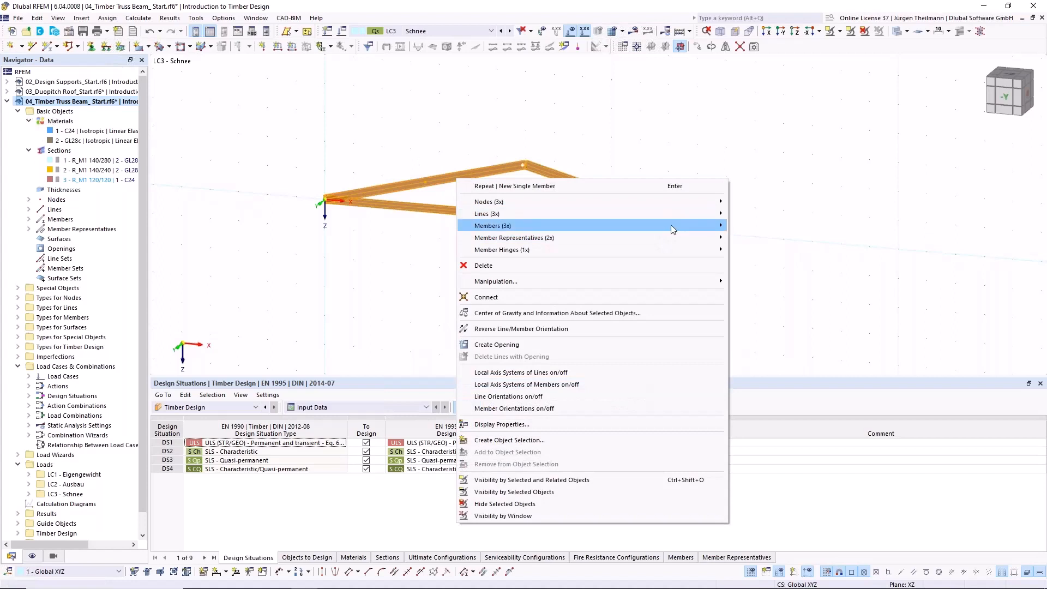
{"action": "mouse_move", "coordinate": [670, 224]}
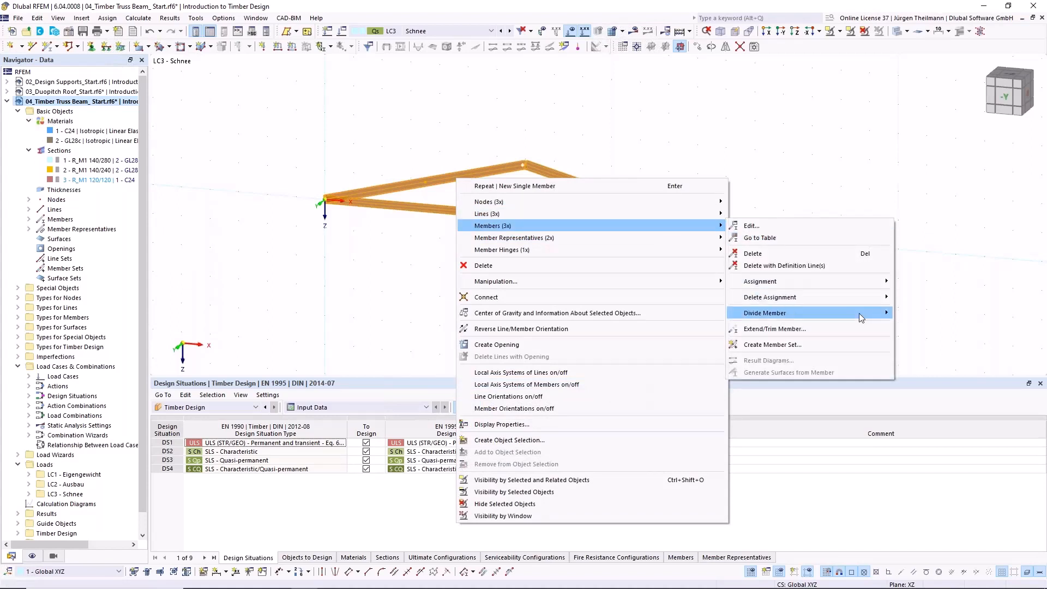
{"action": "mouse_move", "coordinate": [858, 313]}
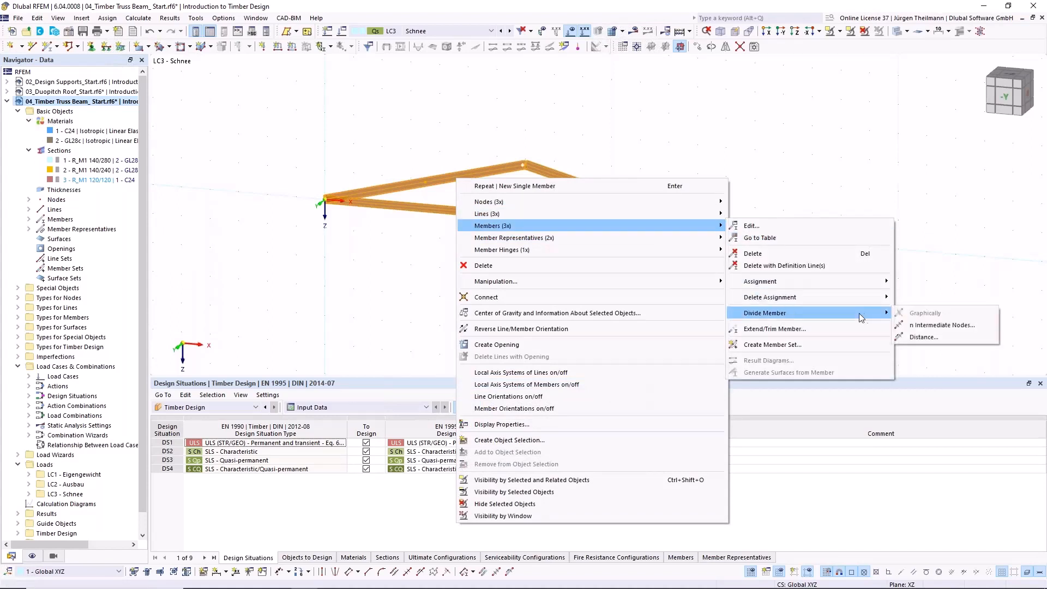
{"action": "left_click", "coordinate": [943, 325]}
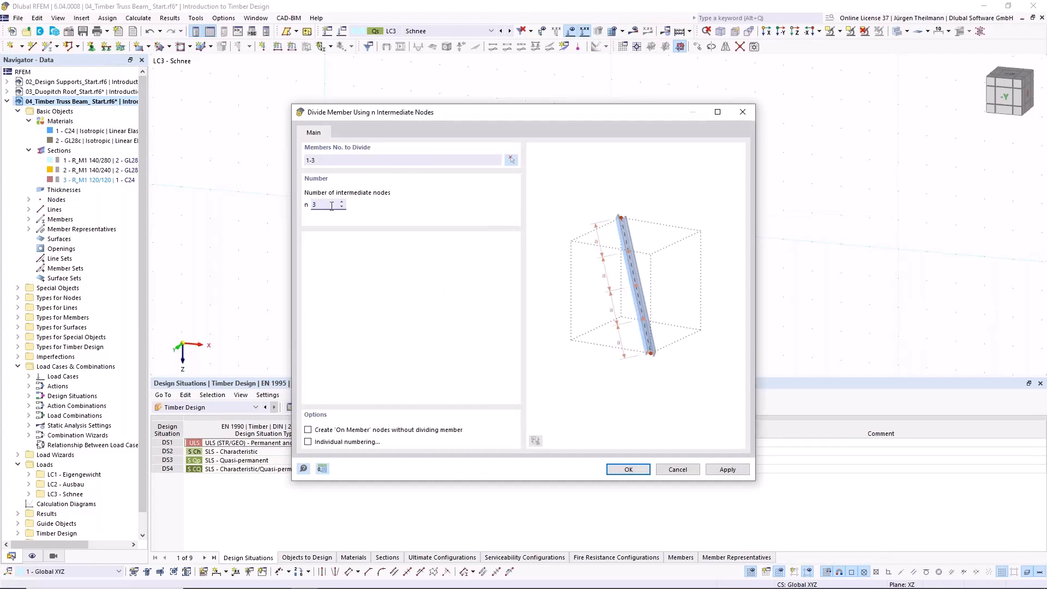
{"action": "left_click", "coordinate": [309, 430]}
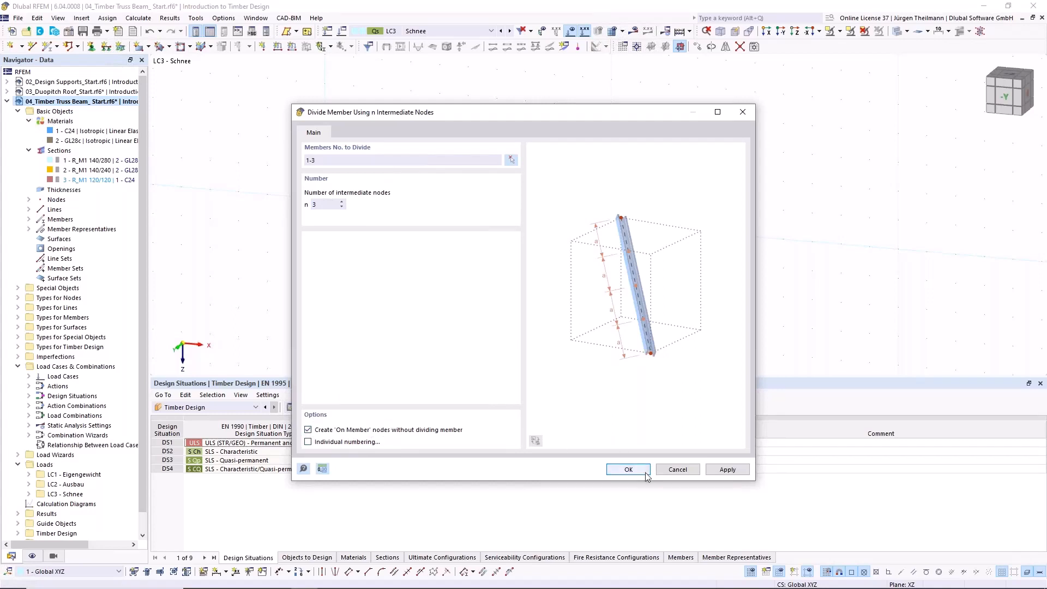
{"action": "left_click", "coordinate": [628, 470]}
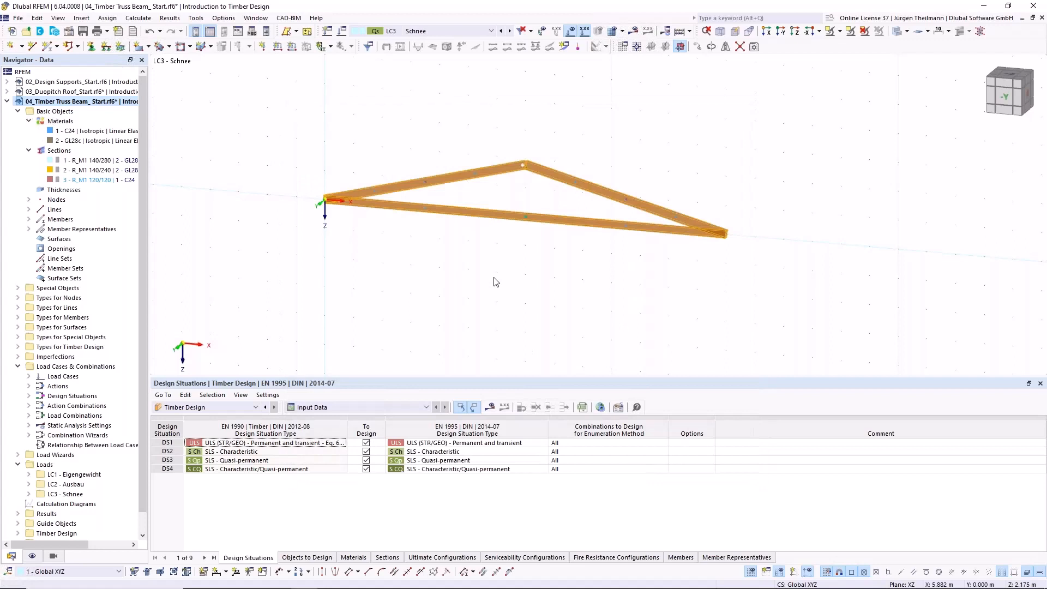
{"action": "scroll", "coordinate": [493, 233], "scroll_direction": "up", "scroll_amount": 3}
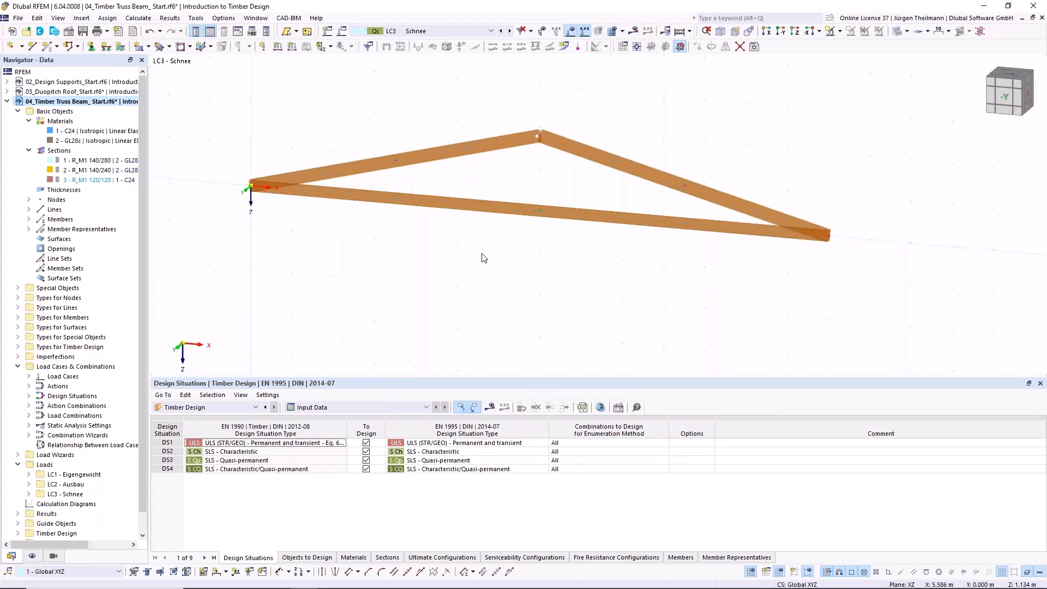
{"action": "left_click", "coordinate": [150, 32]}
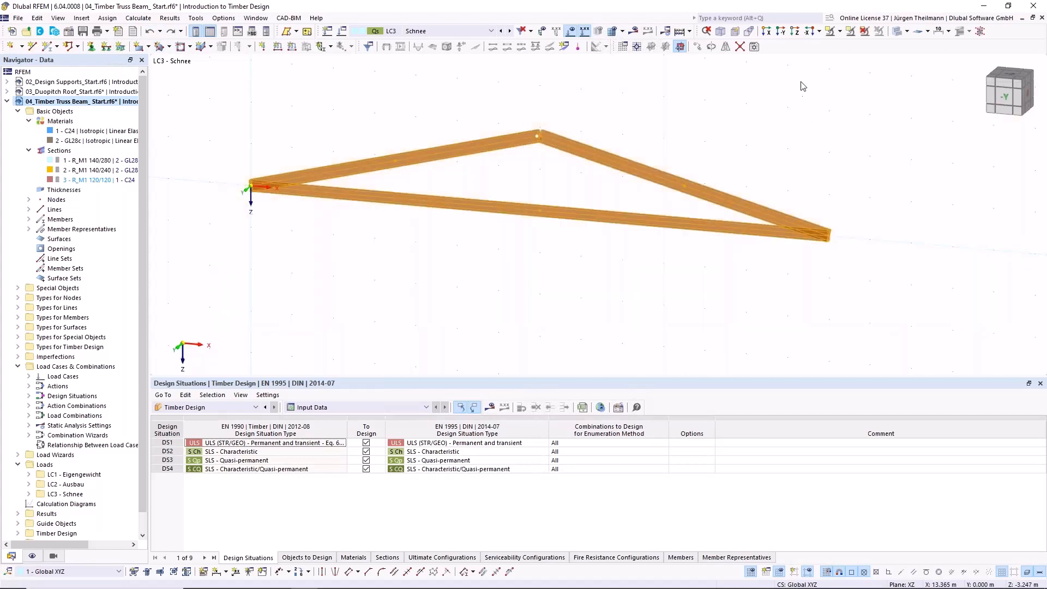
Create 3 evenly spaced 'On Member' nodes on each of members 1-3 without dividing the members.
{"action": "right_click", "coordinate": [497, 144]}
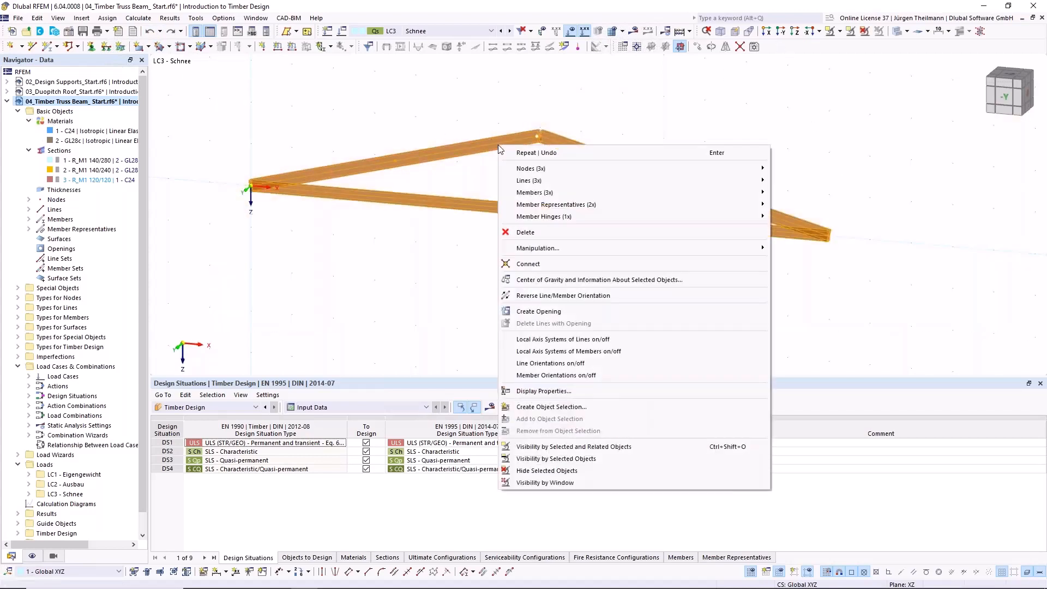
{"action": "mouse_move", "coordinate": [556, 192]}
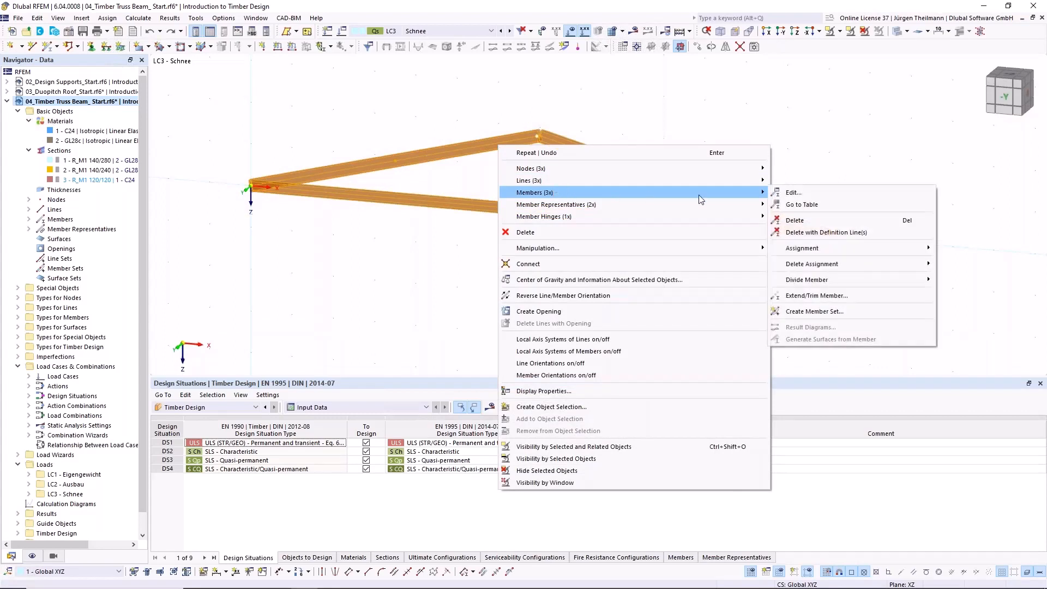
{"action": "mouse_move", "coordinate": [878, 280]}
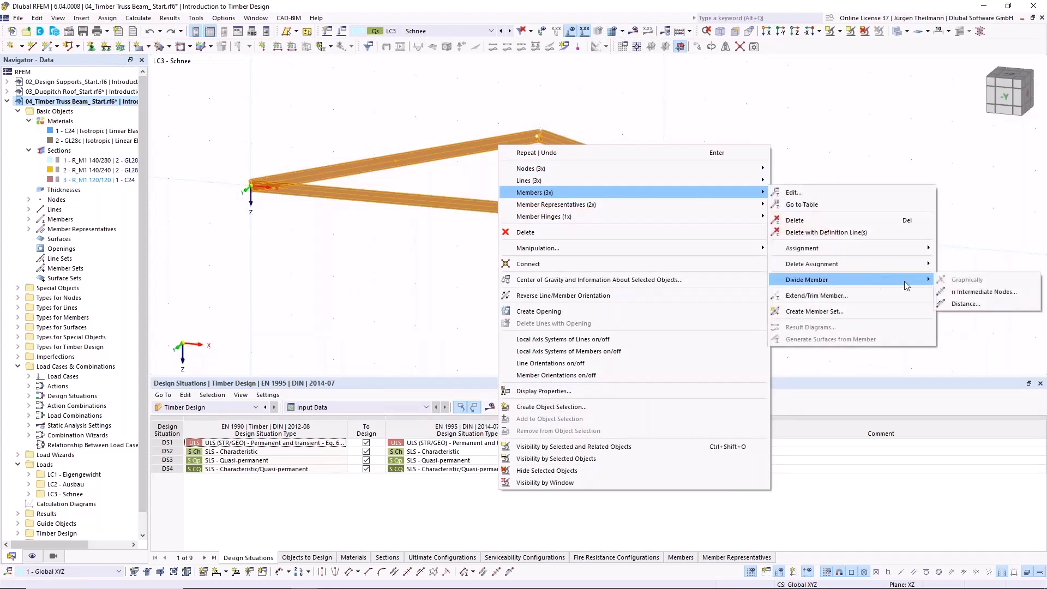
{"action": "left_click", "coordinate": [981, 297]}
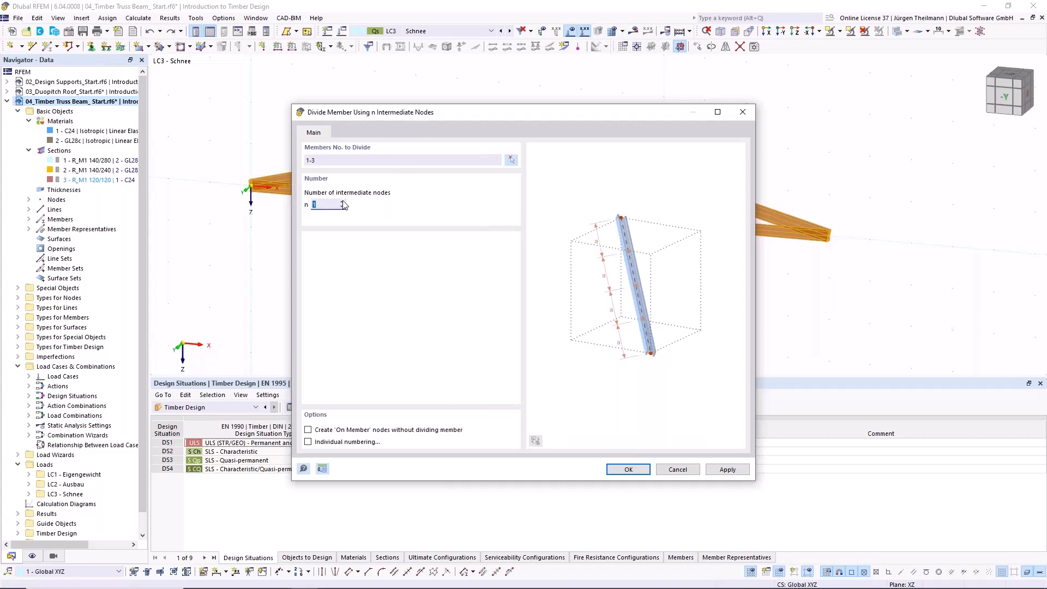
{"action": "double_click", "coordinate": [342, 202]}
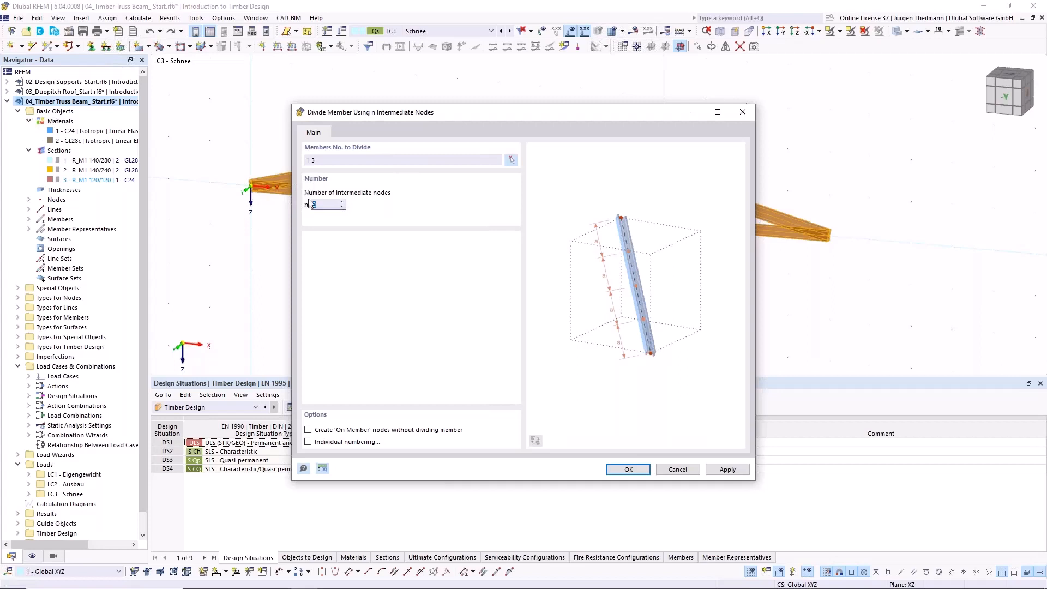
{"action": "left_click", "coordinate": [308, 430]}
{"action": "left_click", "coordinate": [628, 469]}
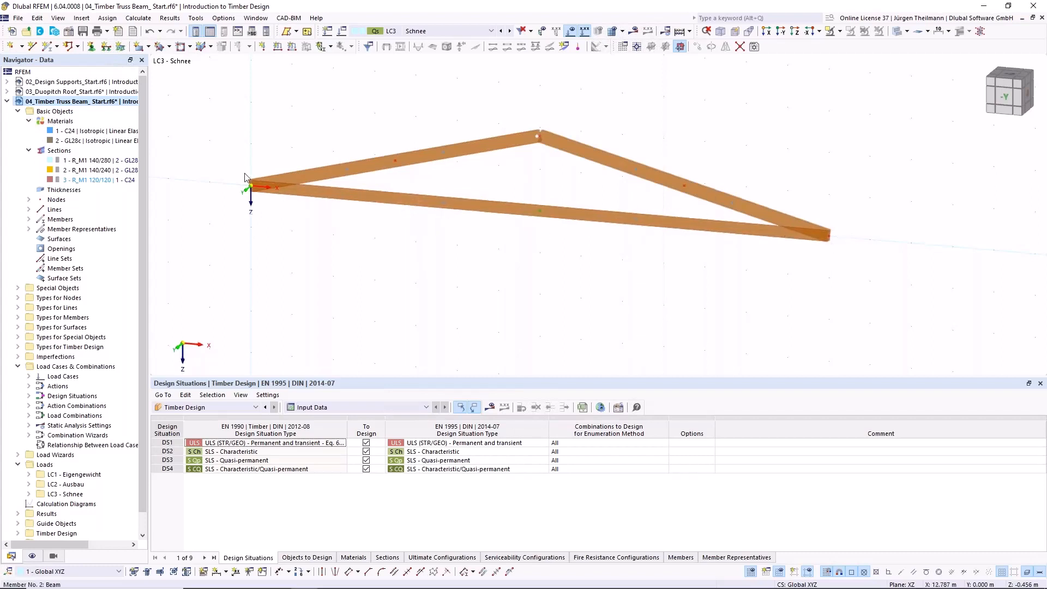
Define a new member of type Truss with section 3 - R_M1 120/120 in material C24 for the webs.
{"action": "left_click", "coordinate": [47, 46]}
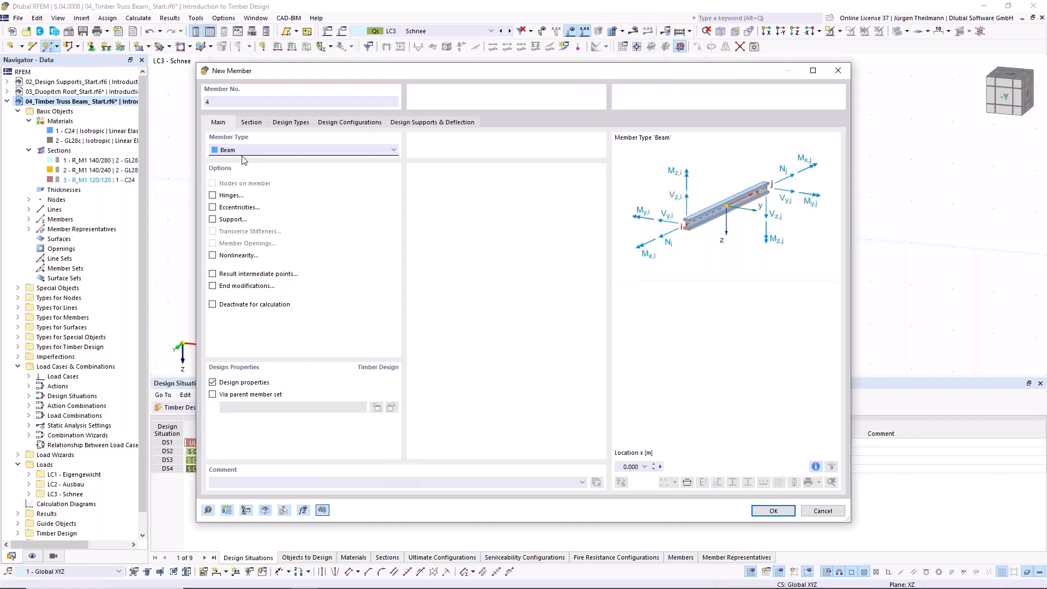
{"action": "left_click", "coordinate": [232, 150]}
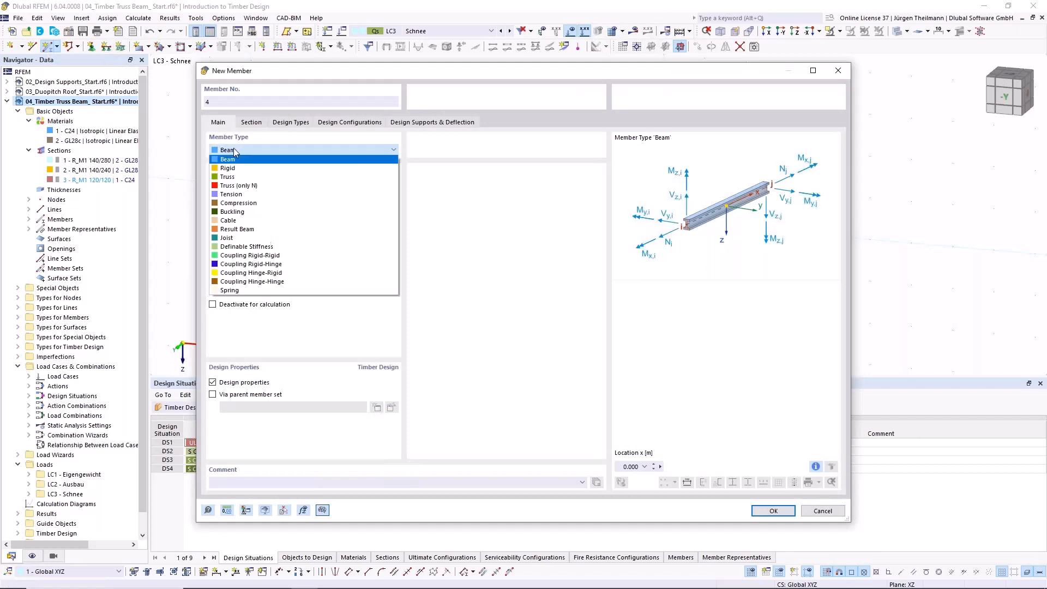
{"action": "left_click", "coordinate": [226, 186]}
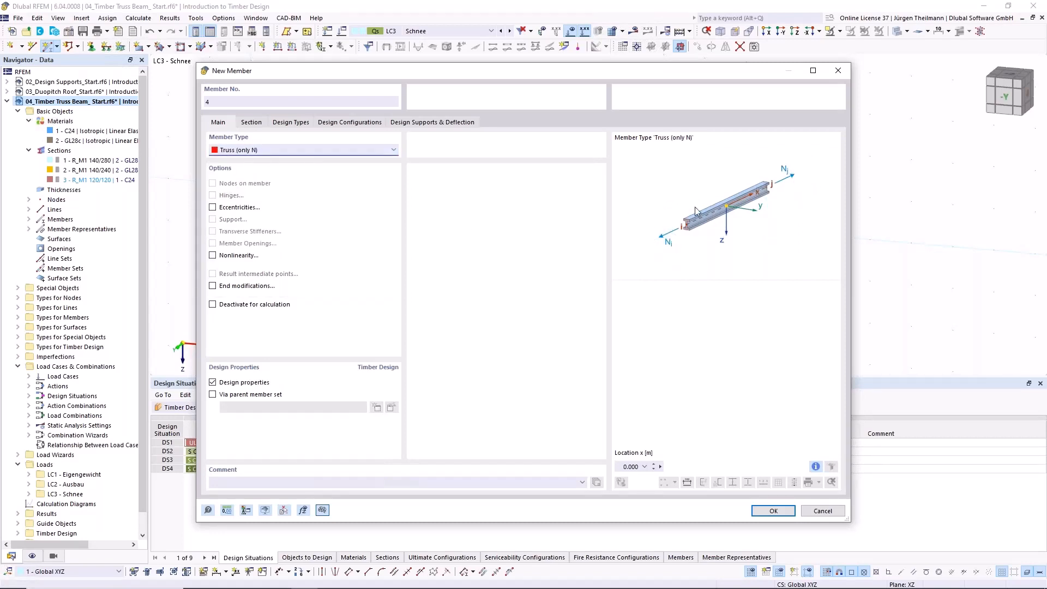
{"action": "left_click", "coordinate": [394, 152]}
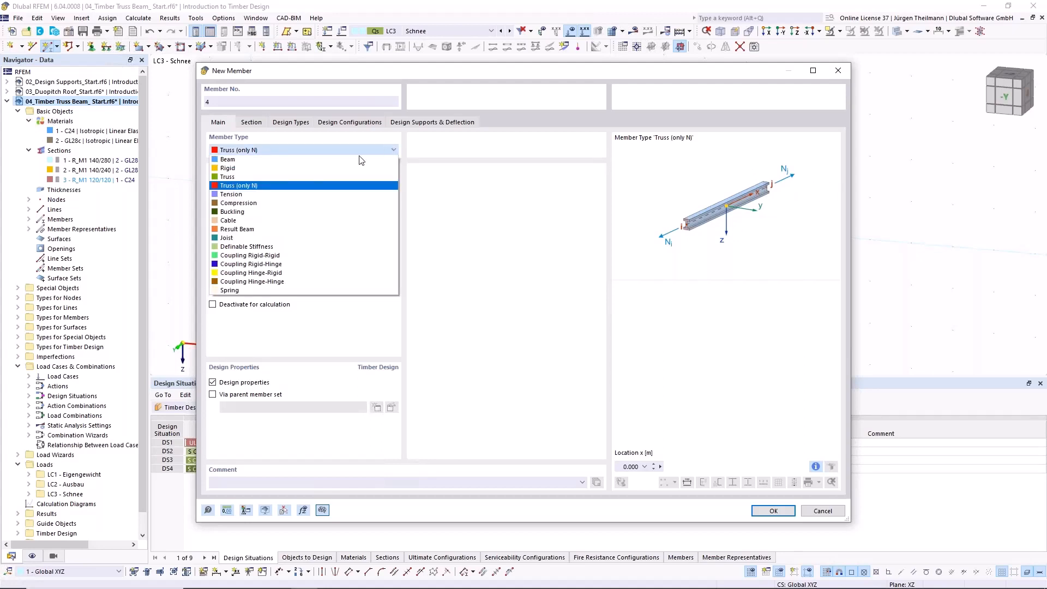
{"action": "left_click", "coordinate": [214, 177]}
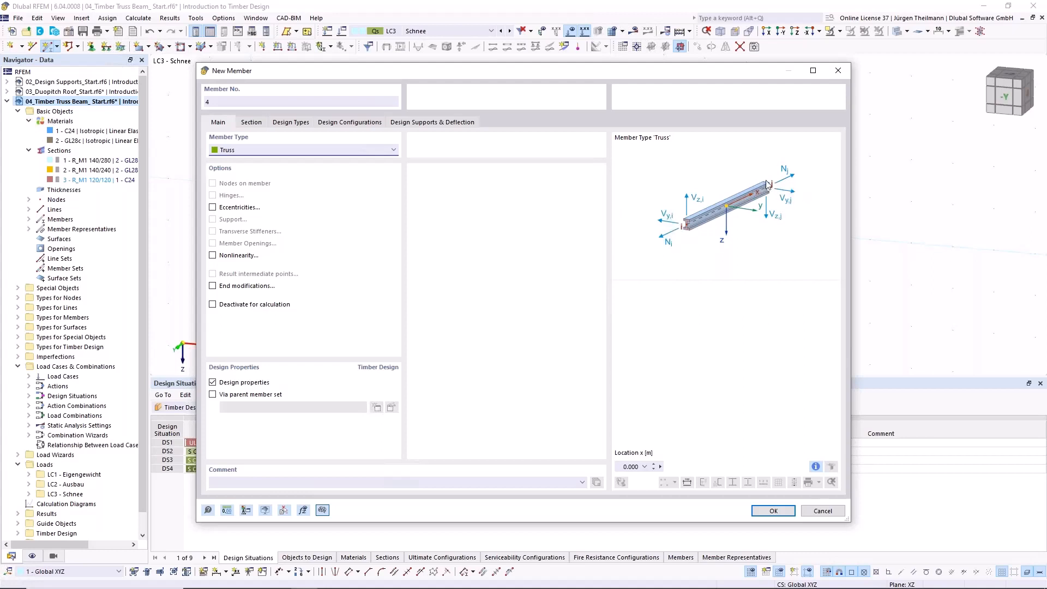
{"action": "left_click", "coordinate": [248, 122]}
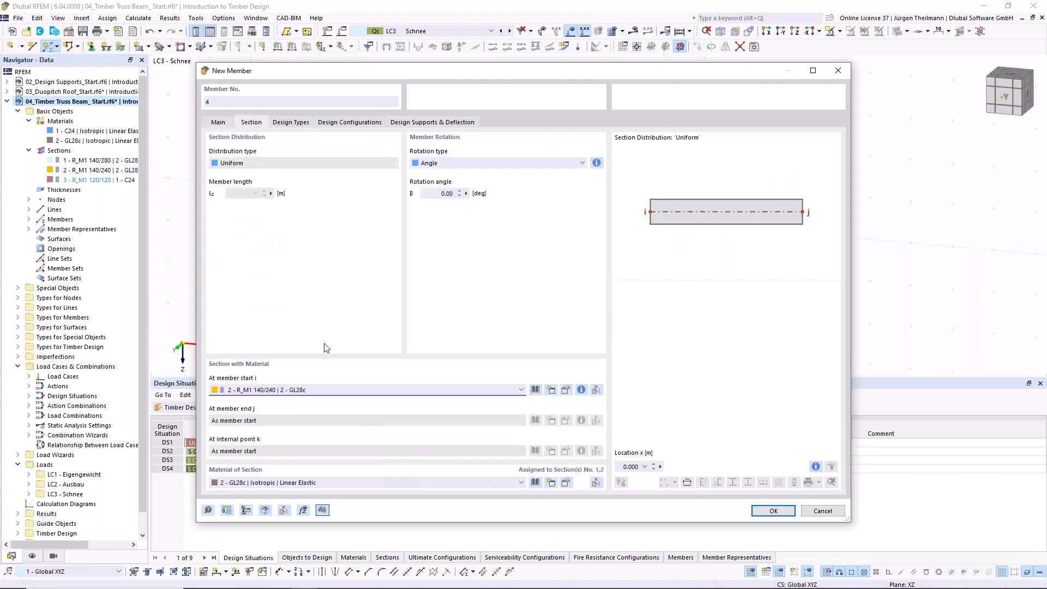
{"action": "left_click", "coordinate": [324, 391]}
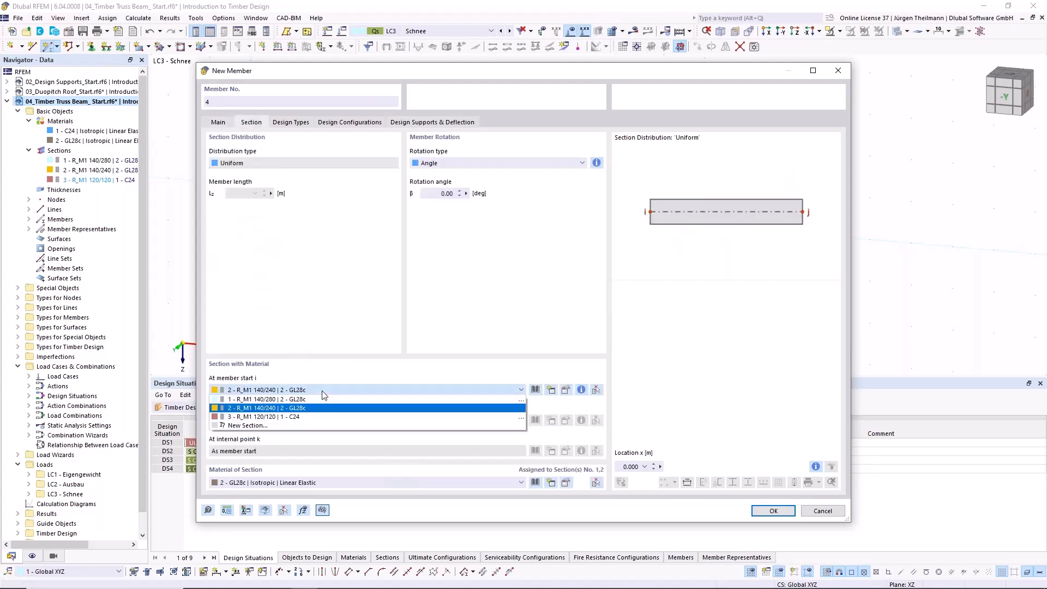
{"action": "left_click", "coordinate": [218, 417]}
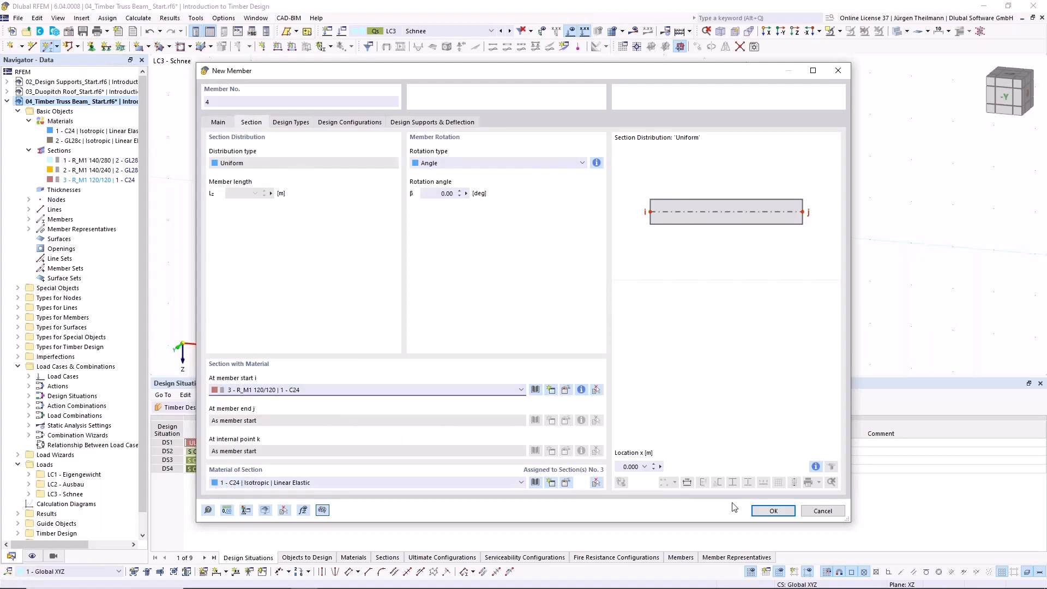
{"action": "left_click", "coordinate": [763, 509]}
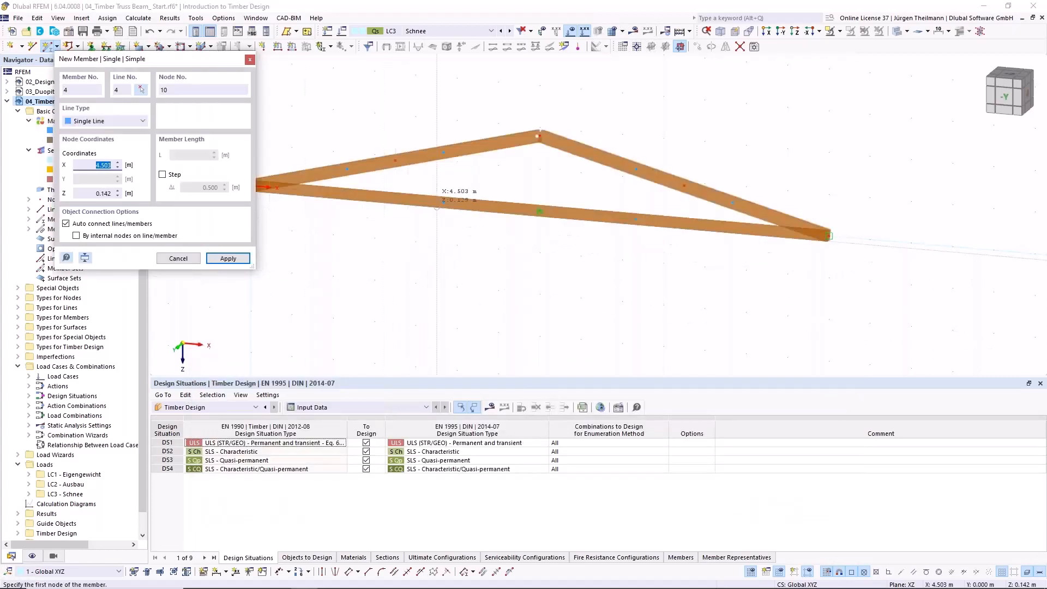
Model three web members from the bottom chord node at X 4.667 m to the outer and inner left top chord nodes and the ridge.
{"action": "left_click", "coordinate": [397, 183]}
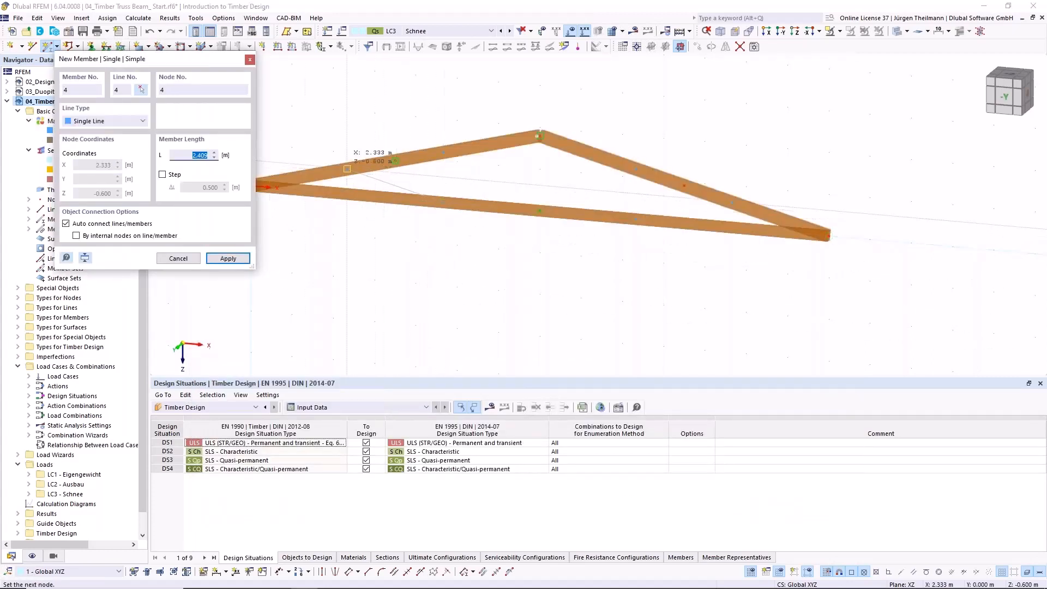
{"action": "left_click", "coordinate": [346, 169]}
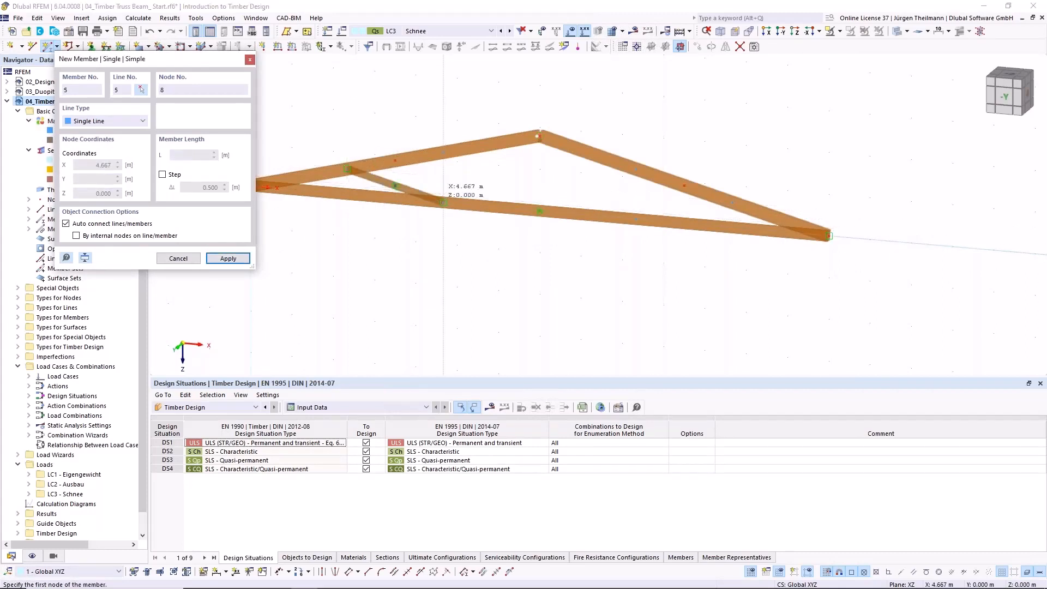
{"action": "left_click", "coordinate": [443, 155]}
{"action": "left_click", "coordinate": [443, 202]}
{"action": "left_click", "coordinate": [539, 134]}
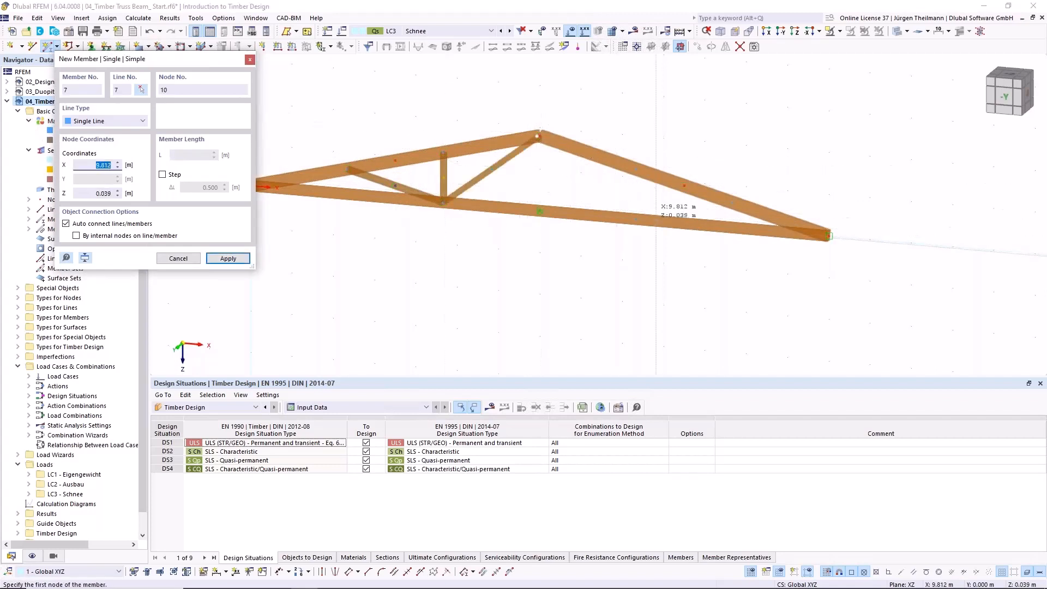
Model three web members from the bottom chord node at X 9.333 m to the ridge and the inner and outer right top chord nodes.
{"action": "left_click", "coordinate": [632, 214]}
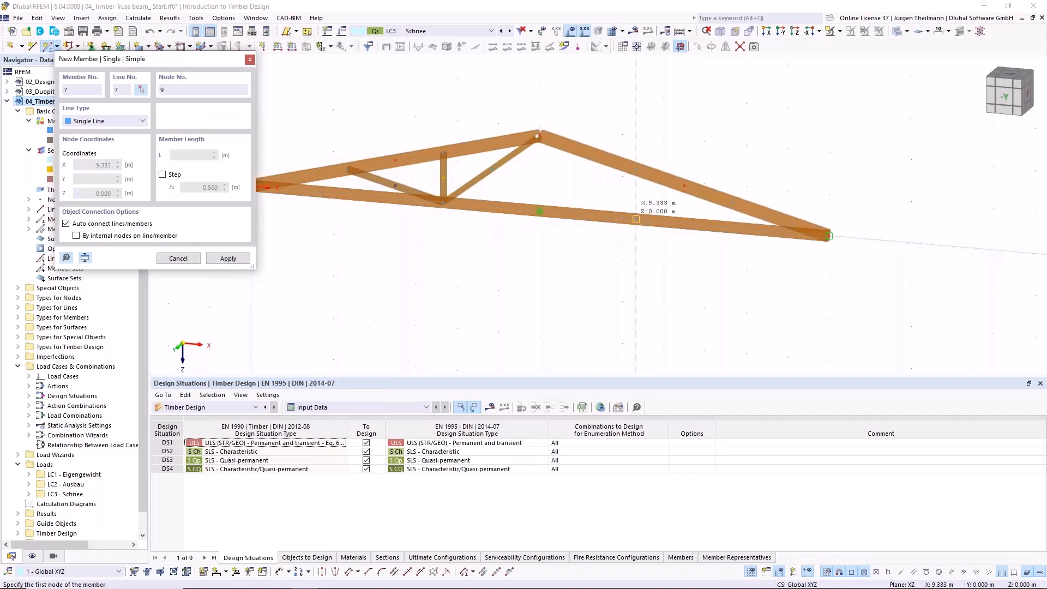
{"action": "left_click", "coordinate": [540, 135]}
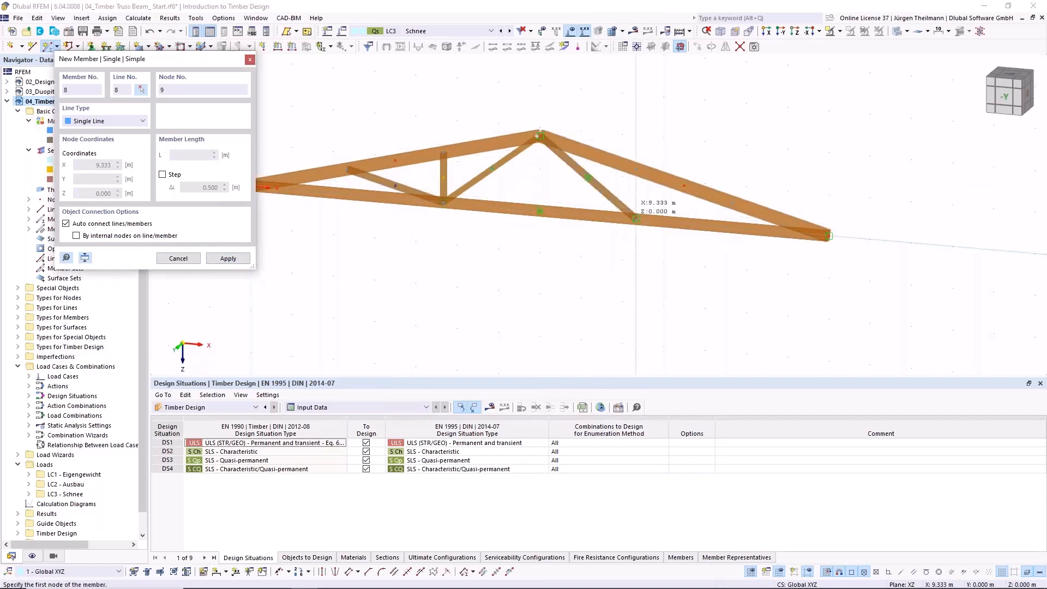
{"action": "left_click", "coordinate": [636, 218]}
{"action": "left_click", "coordinate": [635, 170]}
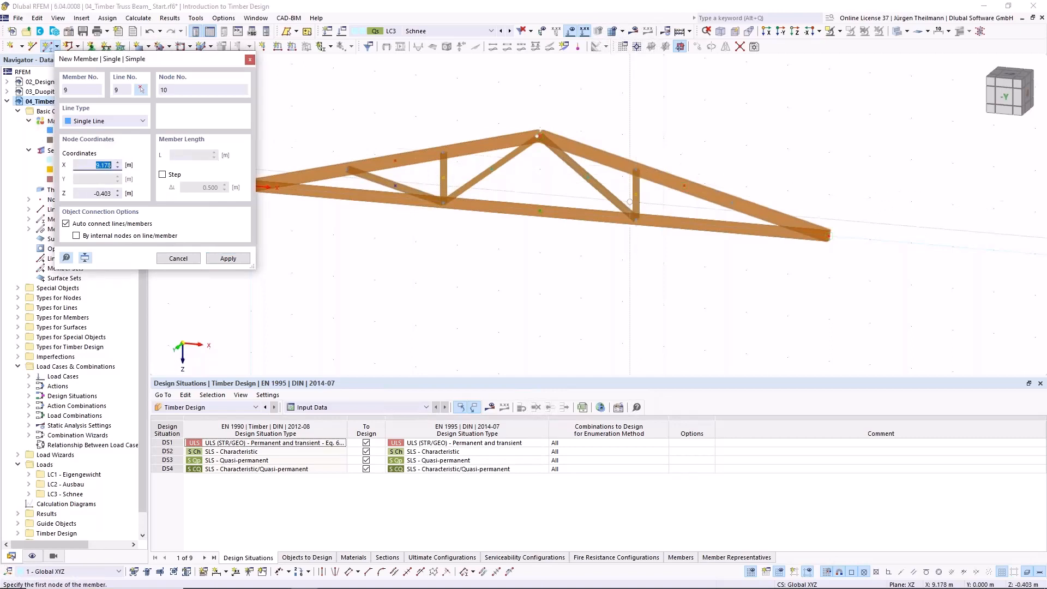
{"action": "left_click", "coordinate": [635, 218]}
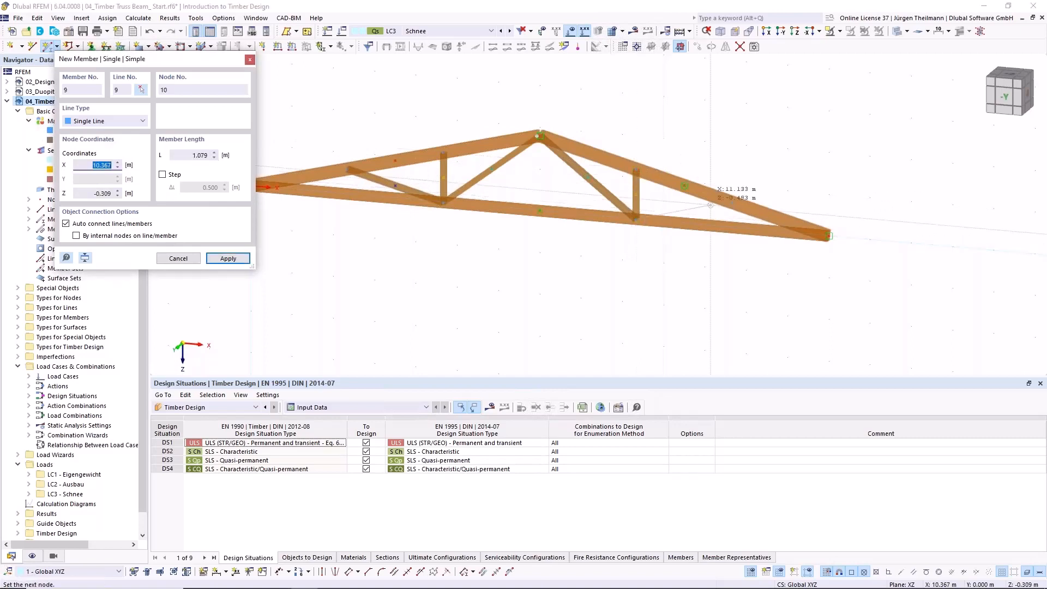
{"action": "left_click", "coordinate": [731, 203]}
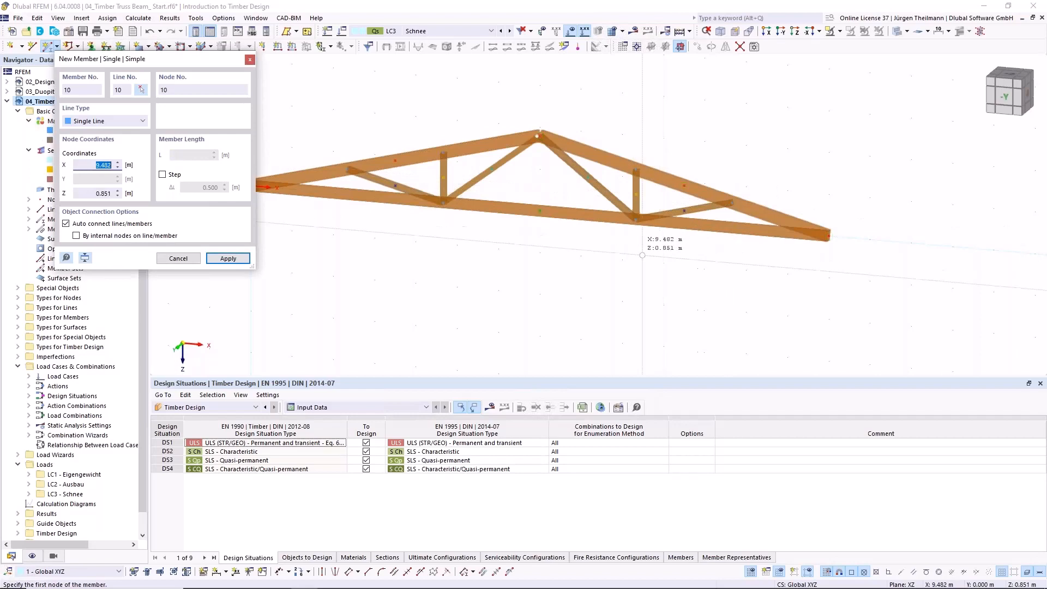
{"action": "key", "text": "Escape"}
Assign the hinged nodal support 1 (Gelenkig) to node 1 at the truss's left end.
{"action": "middle_click_drag", "start_coordinate": [563, 248], "coordinate": [572, 210], "text": "ctrl"}
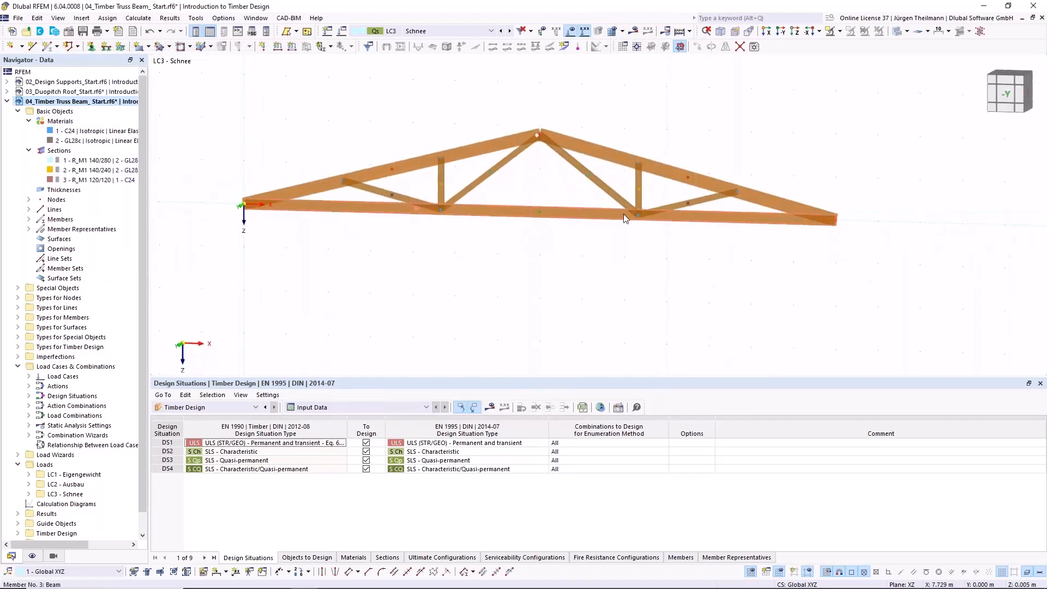
{"action": "middle_click_drag", "start_coordinate": [591, 257], "coordinate": [584, 277], "text": "ctrl"}
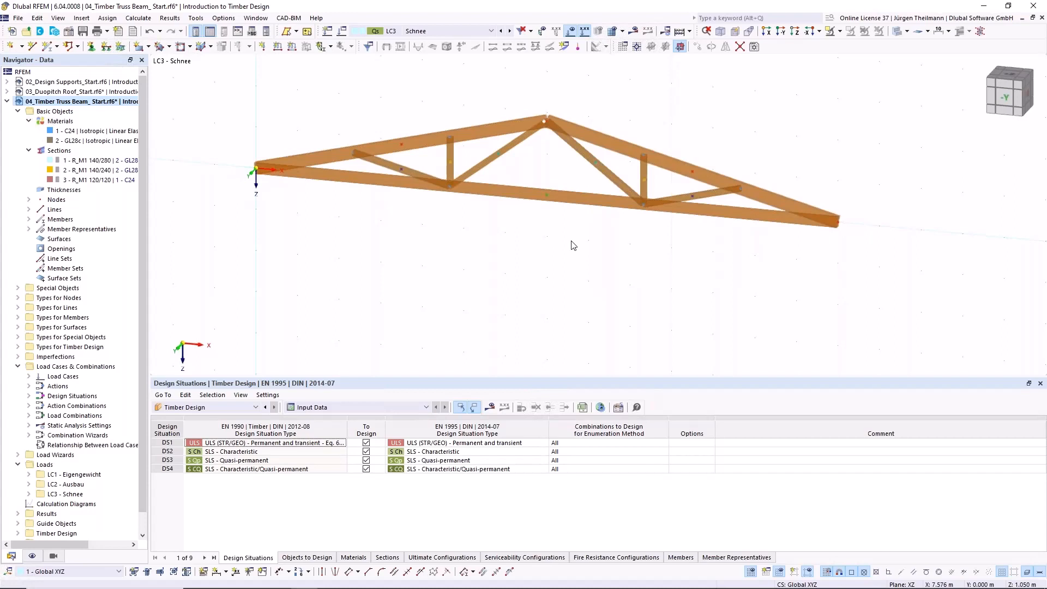
{"action": "middle_click_drag", "start_coordinate": [577, 259], "coordinate": [590, 303]}
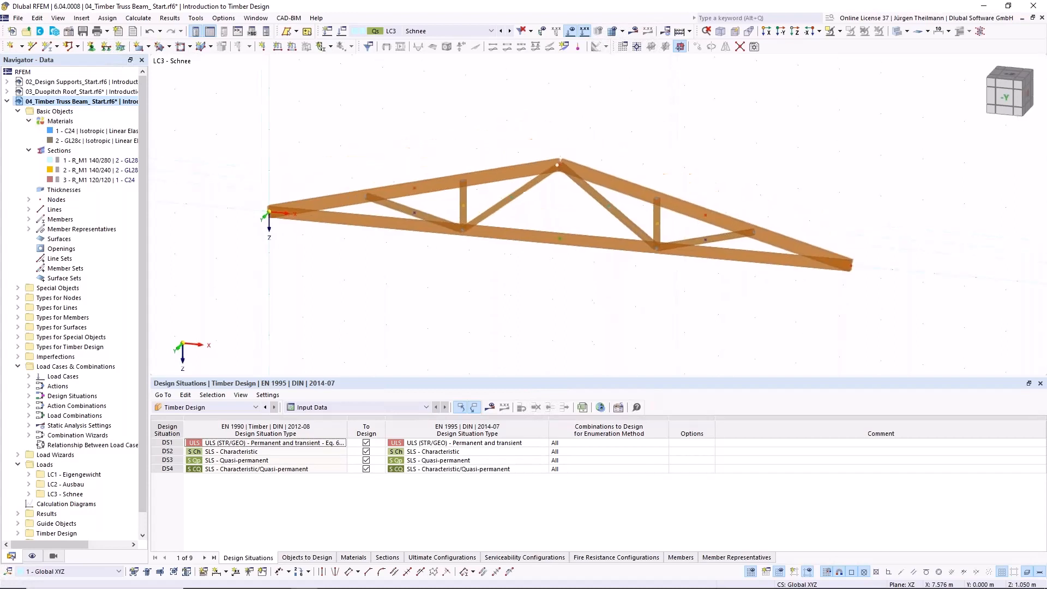
{"action": "left_click", "coordinate": [91, 47]}
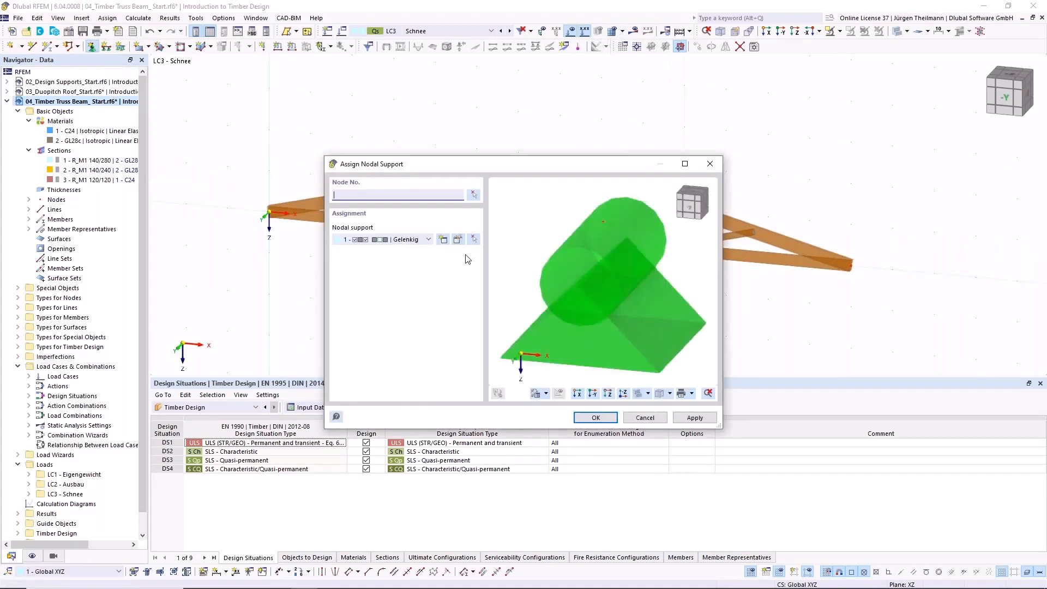
{"action": "left_click", "coordinate": [474, 194]}
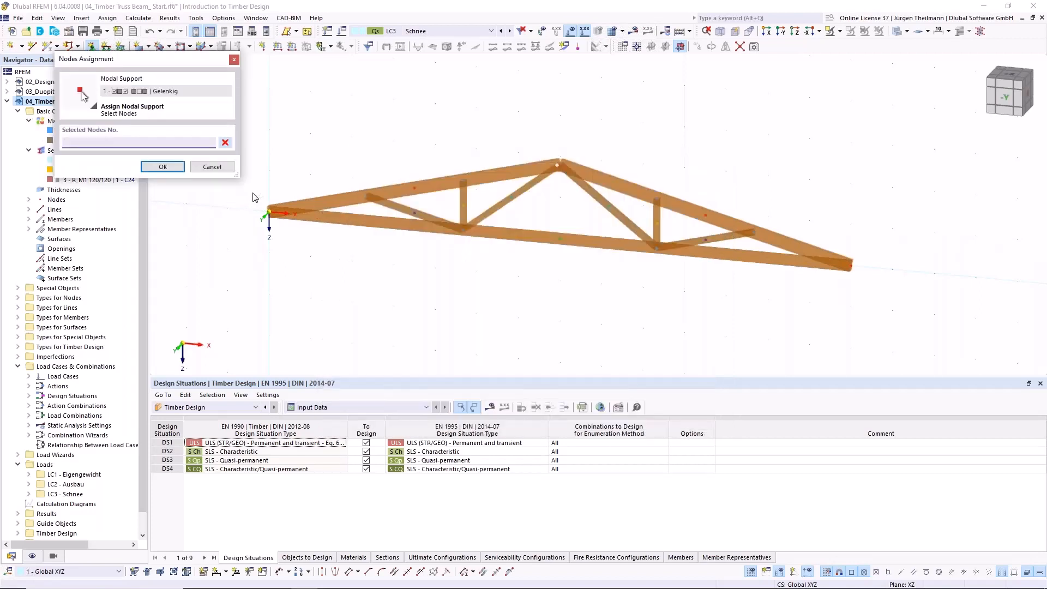
{"action": "left_click_drag", "start_coordinate": [252, 193], "coordinate": [306, 267]}
{"action": "left_click", "coordinate": [163, 166]}
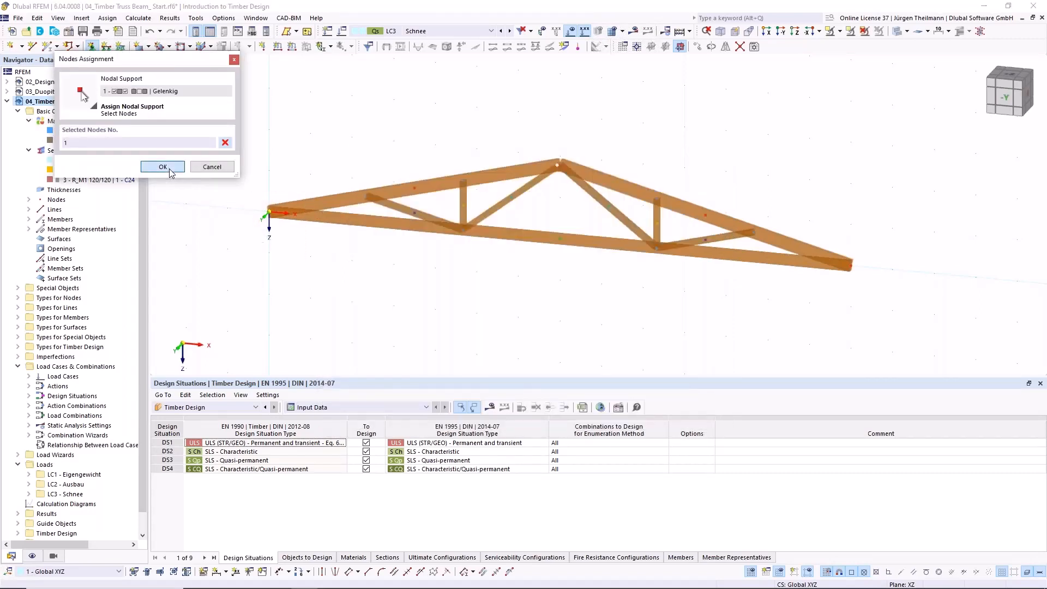
{"action": "left_click", "coordinate": [694, 417]}
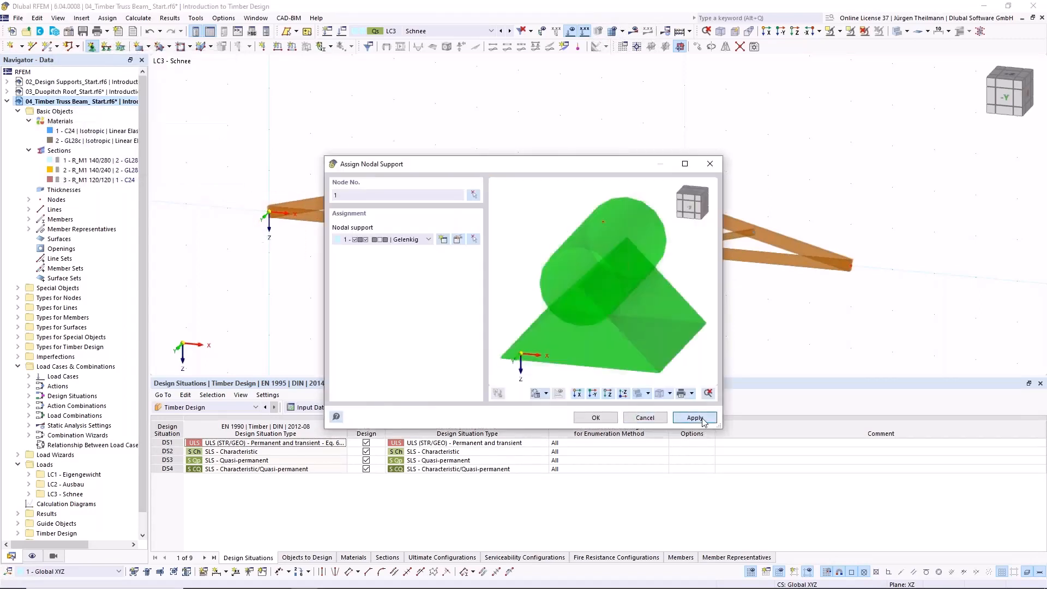
Assign the sliding nodal support 4 (Verschieblich in X') to node 2 at the truss's right end.
{"action": "left_click", "coordinate": [429, 240]}
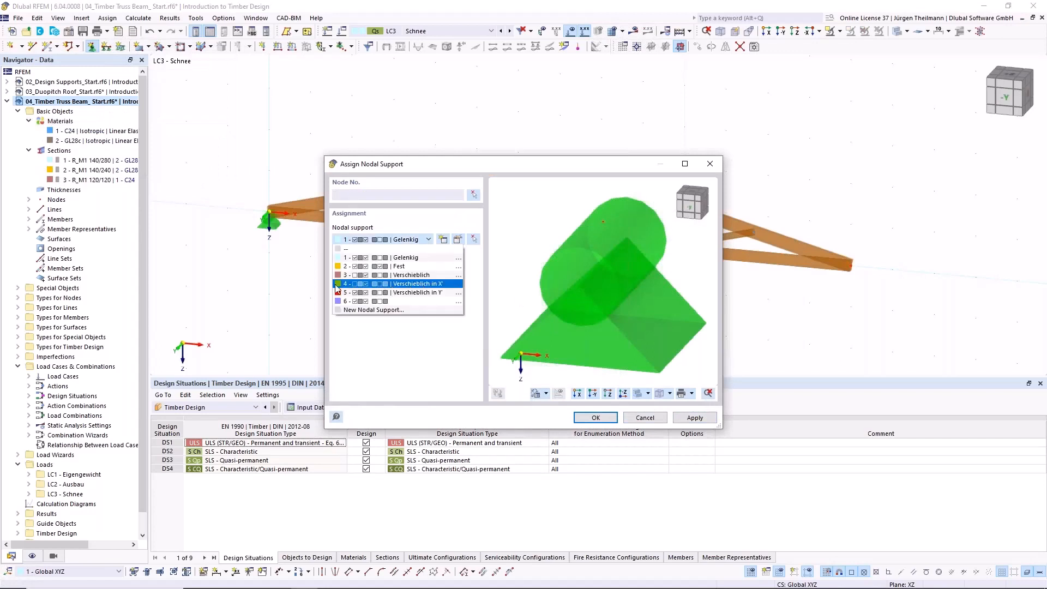
{"action": "left_click", "coordinate": [409, 284]}
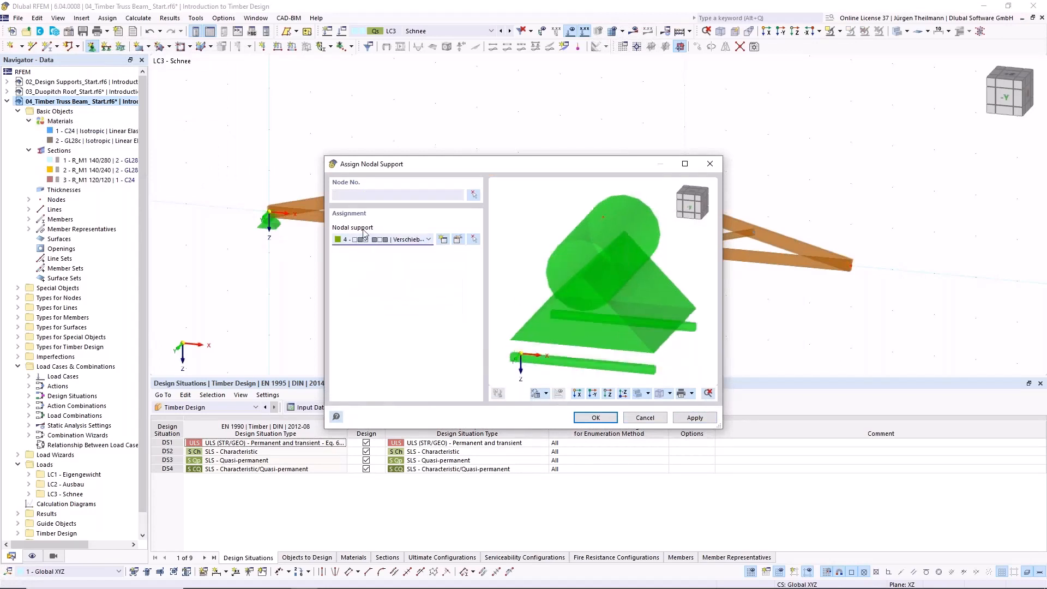
{"action": "left_click", "coordinate": [474, 196]}
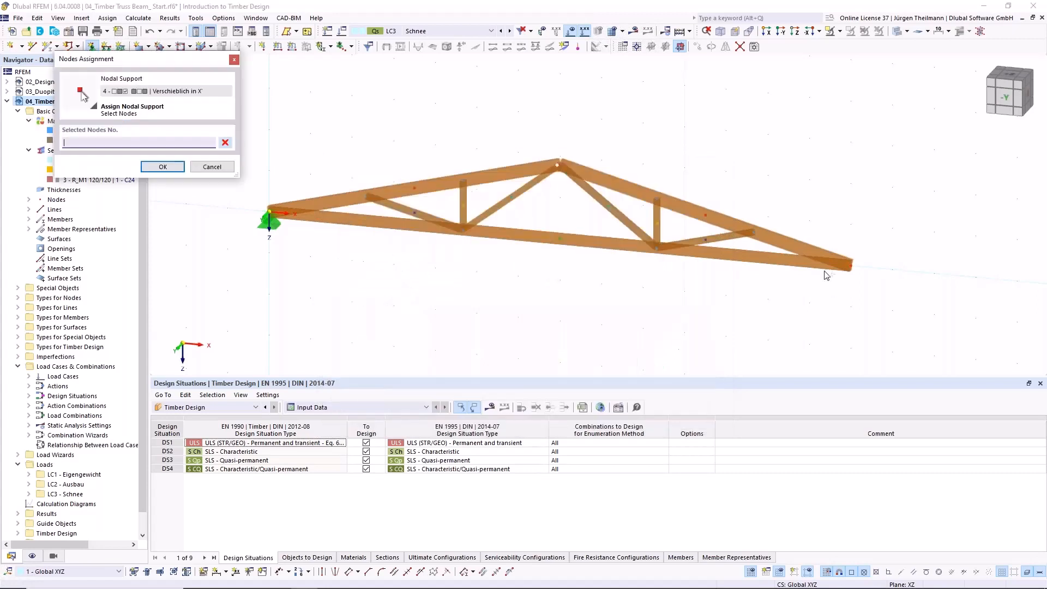
{"action": "left_click_drag", "start_coordinate": [816, 222], "coordinate": [912, 308]}
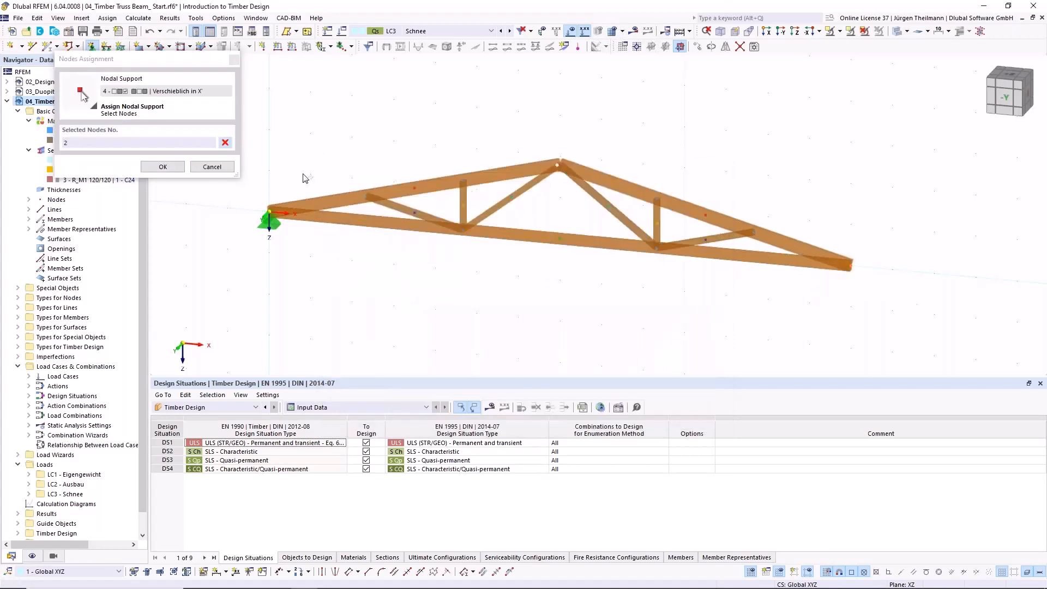
{"action": "left_click", "coordinate": [167, 167]}
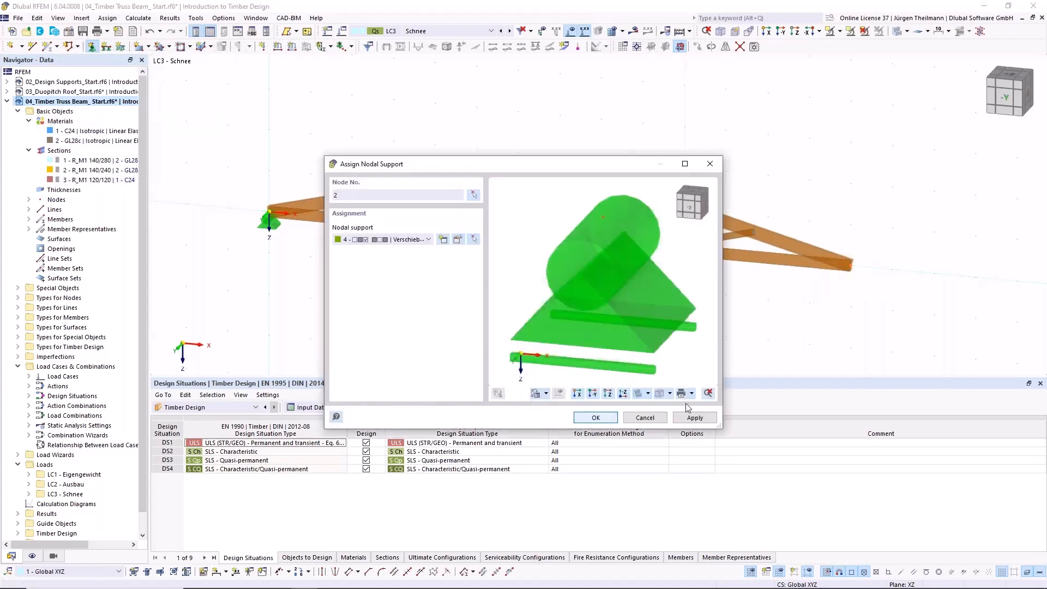
{"action": "left_click", "coordinate": [595, 417]}
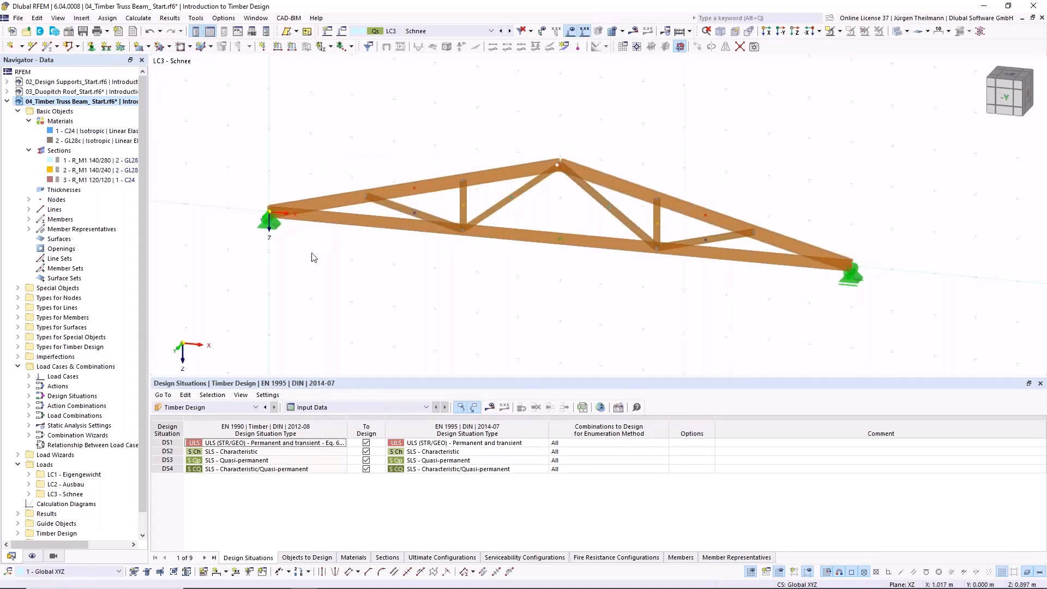
Switch to load case LC1 Eigengewicht and review its self-weight settings.
{"action": "left_click", "coordinate": [483, 31]}
{"action": "left_click", "coordinate": [476, 41]}
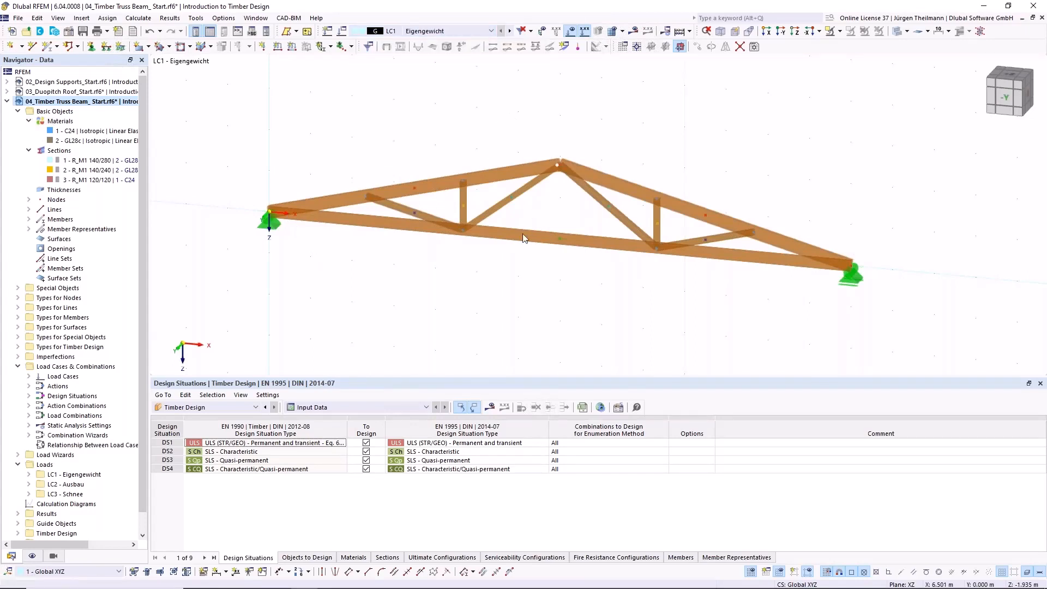
{"action": "scroll", "coordinate": [521, 240], "scroll_direction": "down", "scroll_amount": 1}
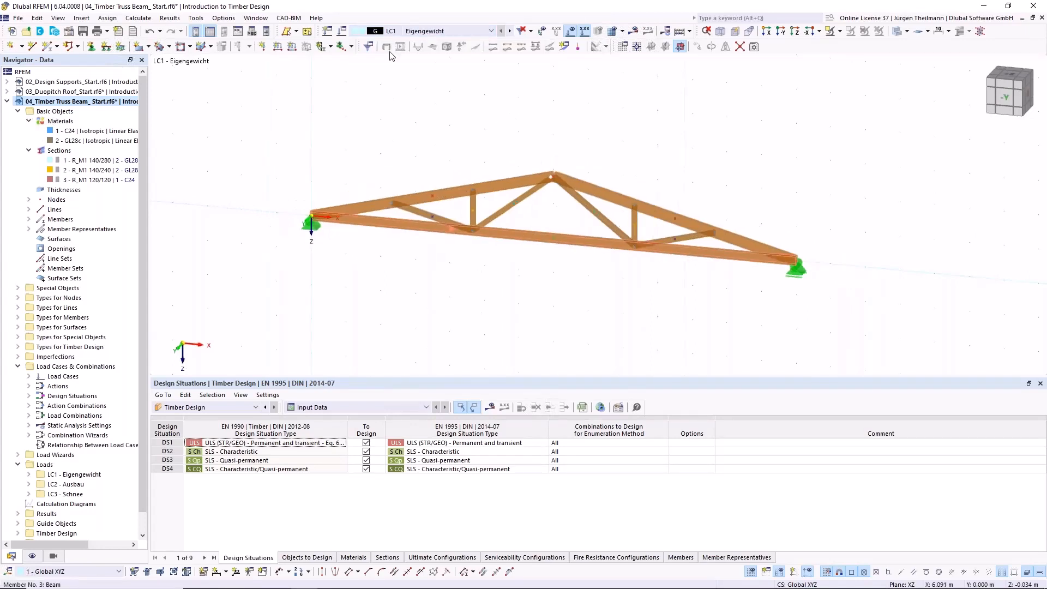
{"action": "left_click", "coordinate": [342, 31]}
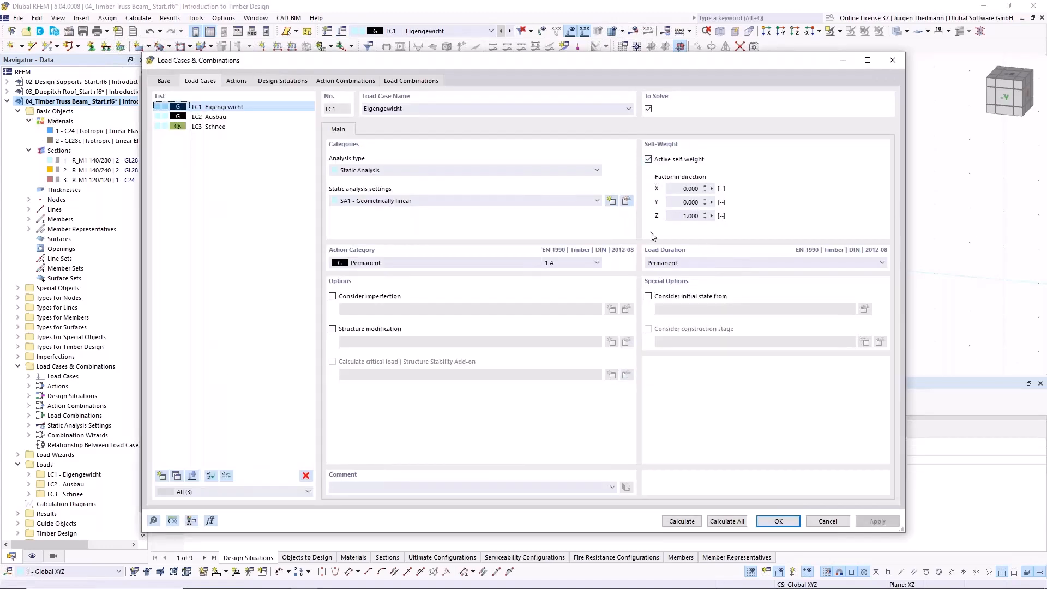
{"action": "left_click", "coordinate": [778, 521]}
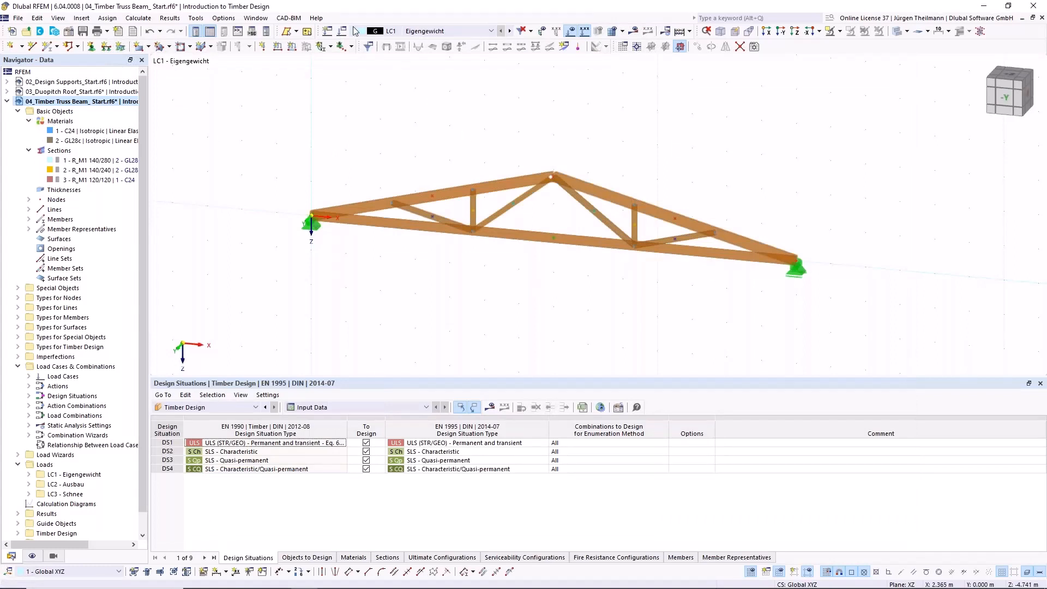
Start a new member load on both top chord members 1 and 2 in load case LC2 Ausbau.
{"action": "left_click", "coordinate": [292, 48]}
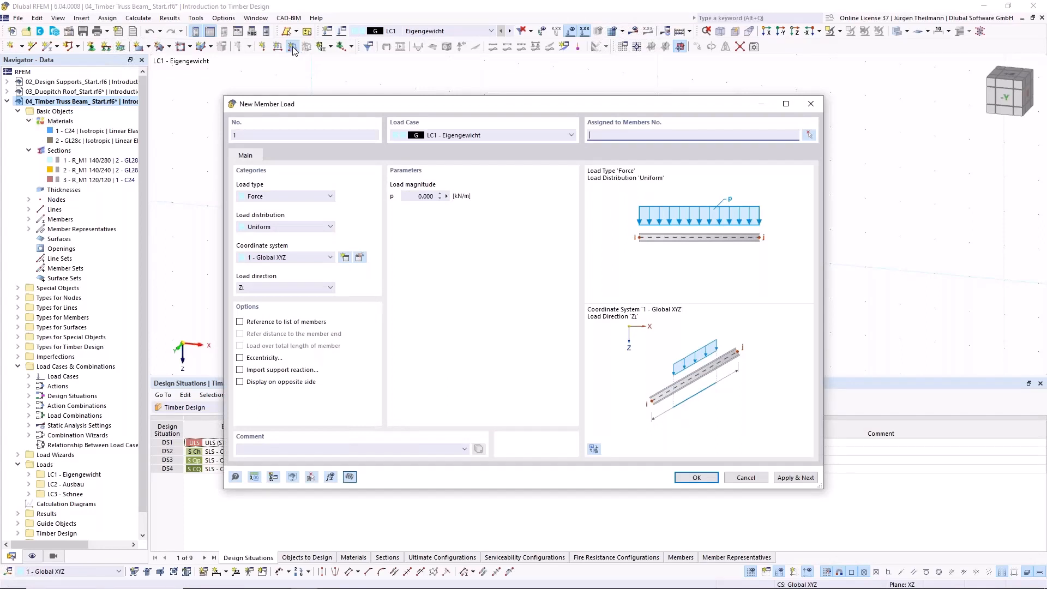
{"action": "left_click", "coordinate": [745, 478]}
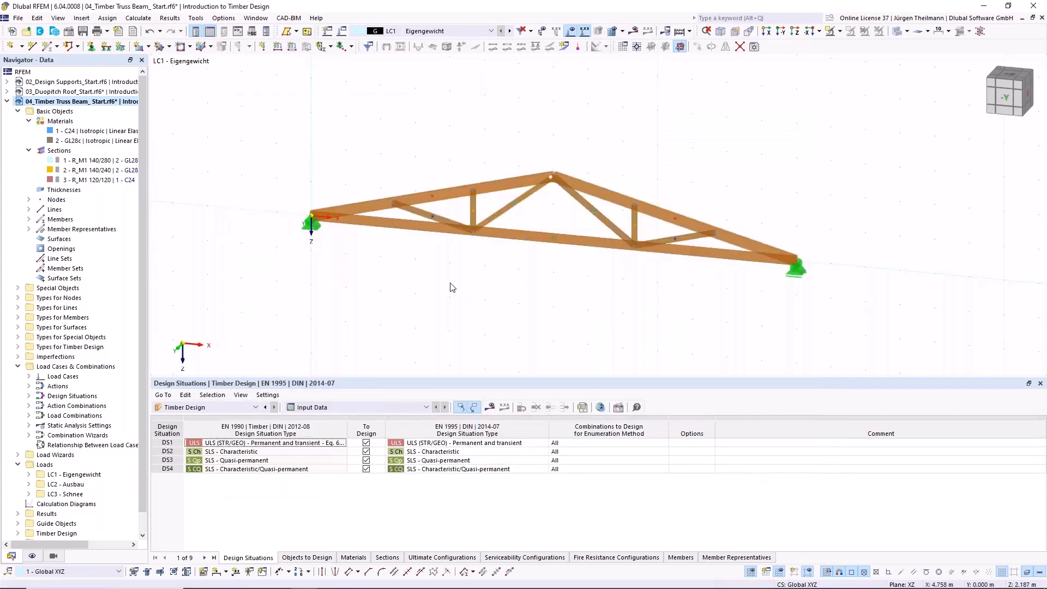
{"action": "left_click", "coordinate": [434, 201]}
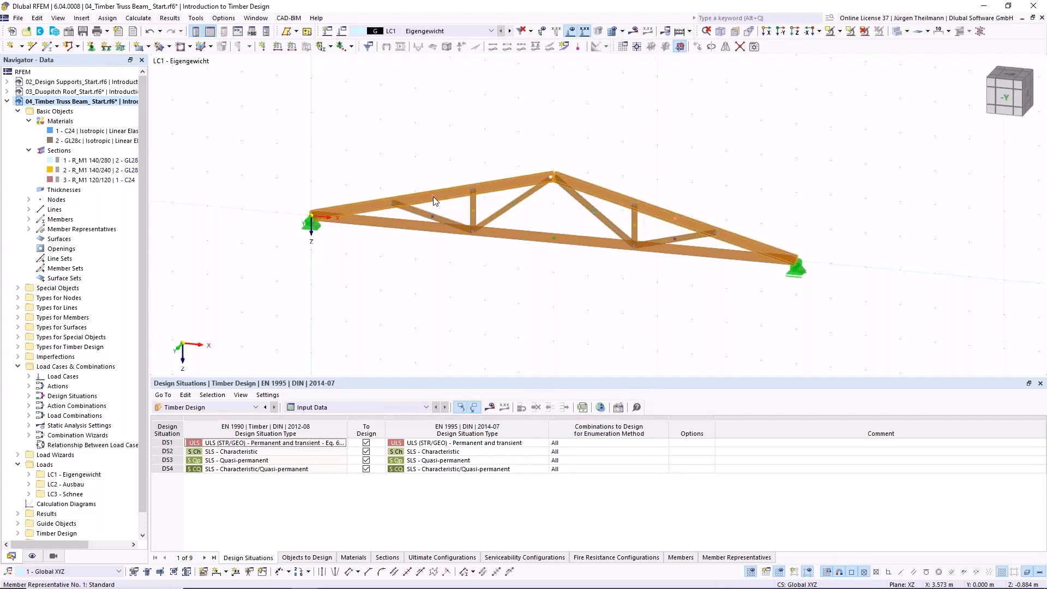
{"action": "scroll", "coordinate": [433, 196], "scroll_direction": "up", "scroll_amount": 1}
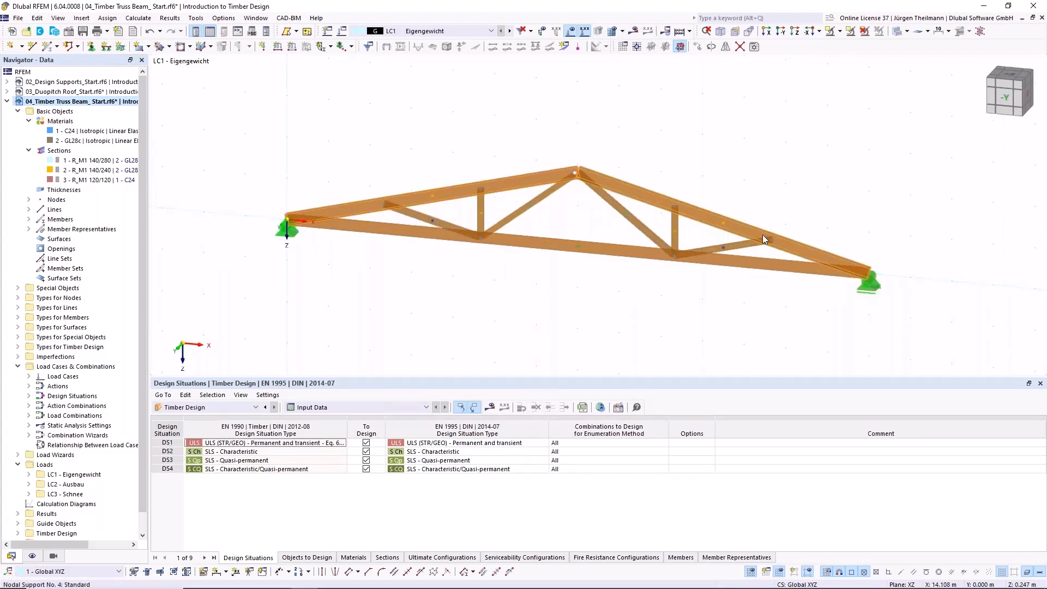
{"action": "left_click", "coordinate": [292, 47]}
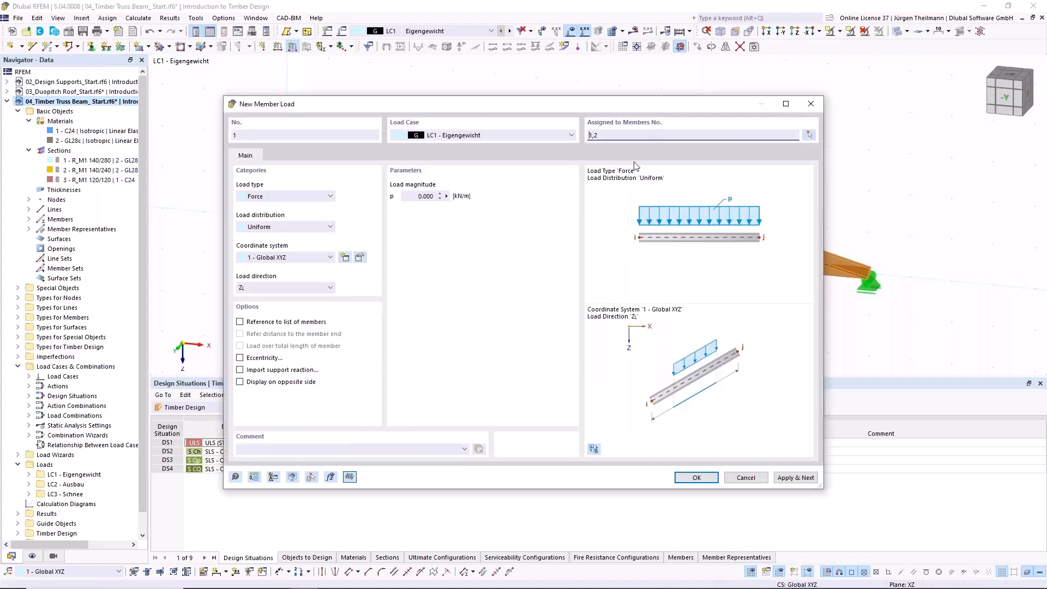
{"action": "left_click", "coordinate": [573, 136]}
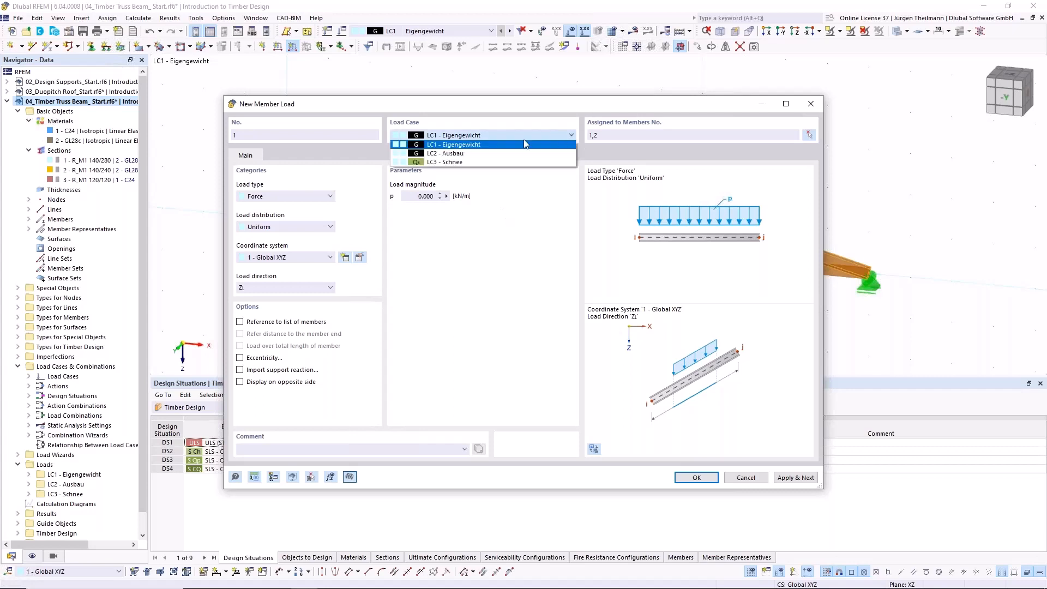
{"action": "left_click", "coordinate": [485, 154]}
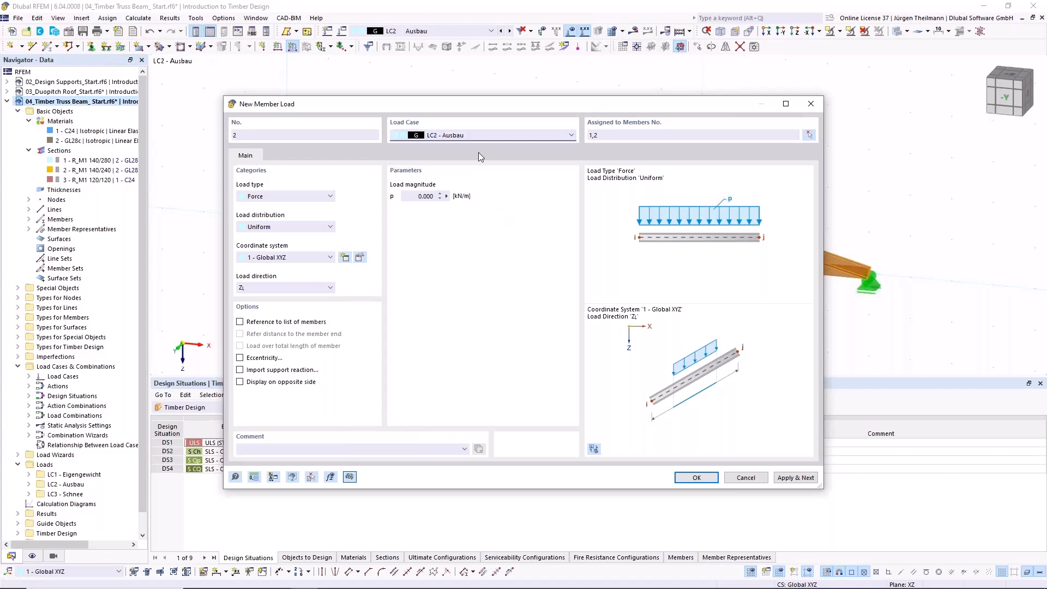
Set the LC2 load to a uniform force of 3 kN/m, global in Z on true length, and apply it.
{"action": "key", "text": "Tab"}
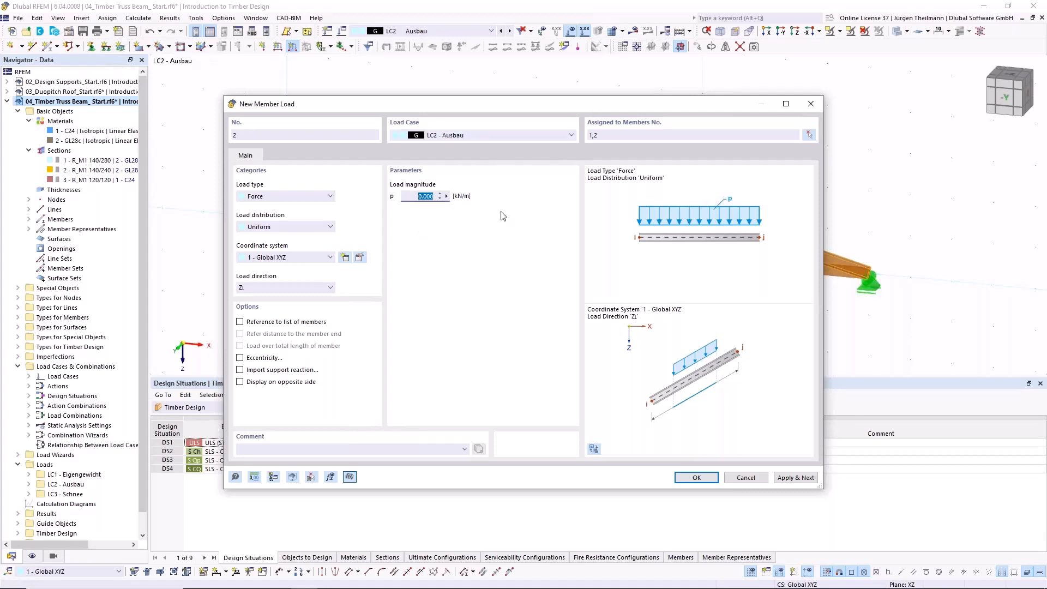
{"action": "type", "text": "3"}
{"action": "left_click", "coordinate": [289, 288]}
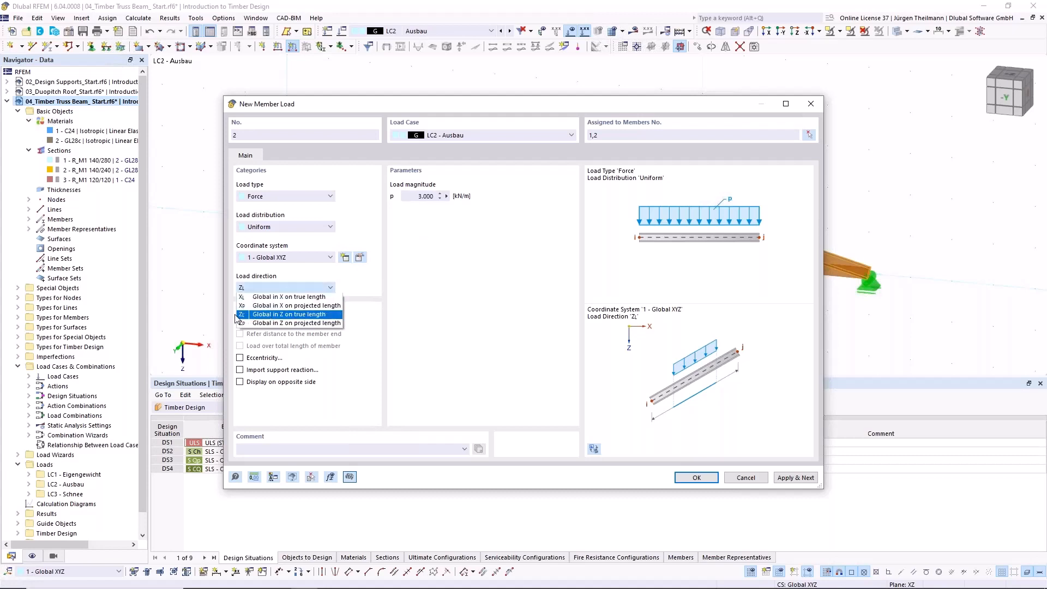
{"action": "left_click", "coordinate": [320, 316]}
{"action": "left_click", "coordinate": [816, 478]}
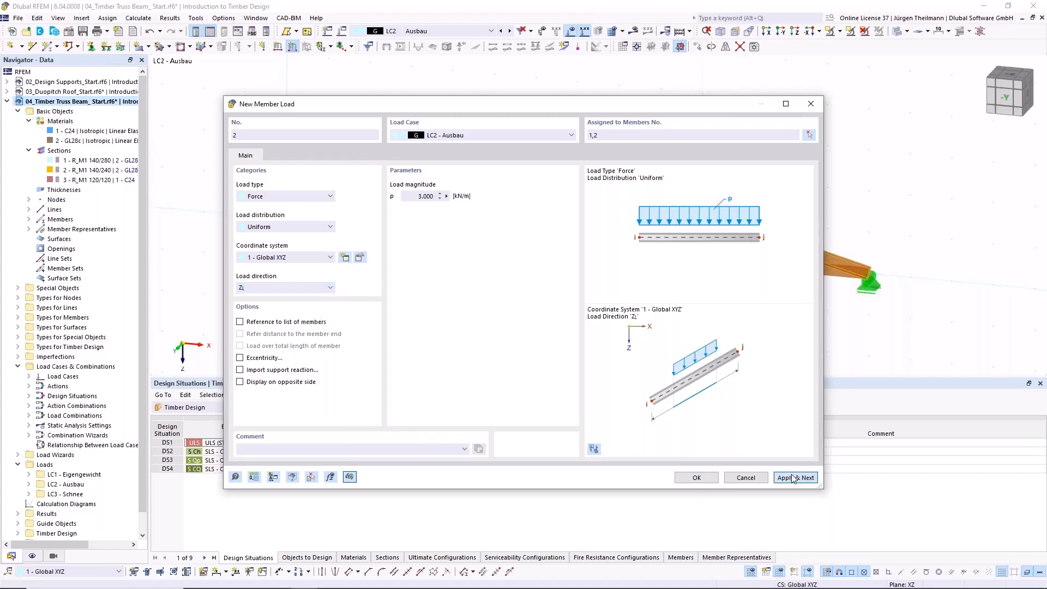
Switch the next member load to load case LC3 Schnee and assign it to top chord members 1 and 2.
{"action": "left_click", "coordinate": [572, 134]}
{"action": "left_click", "coordinate": [509, 163]}
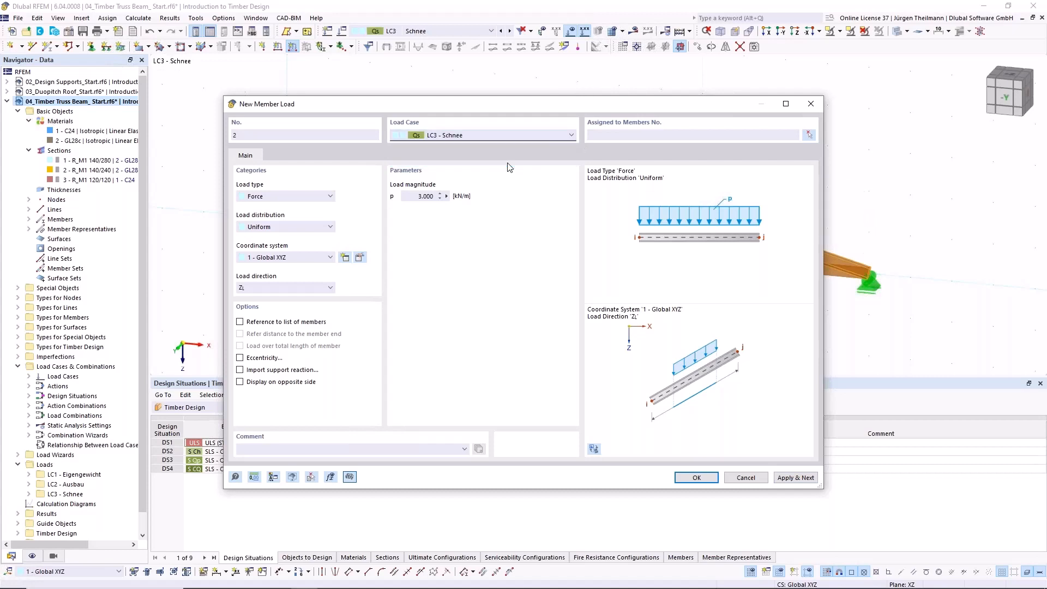
{"action": "left_click", "coordinate": [810, 136]}
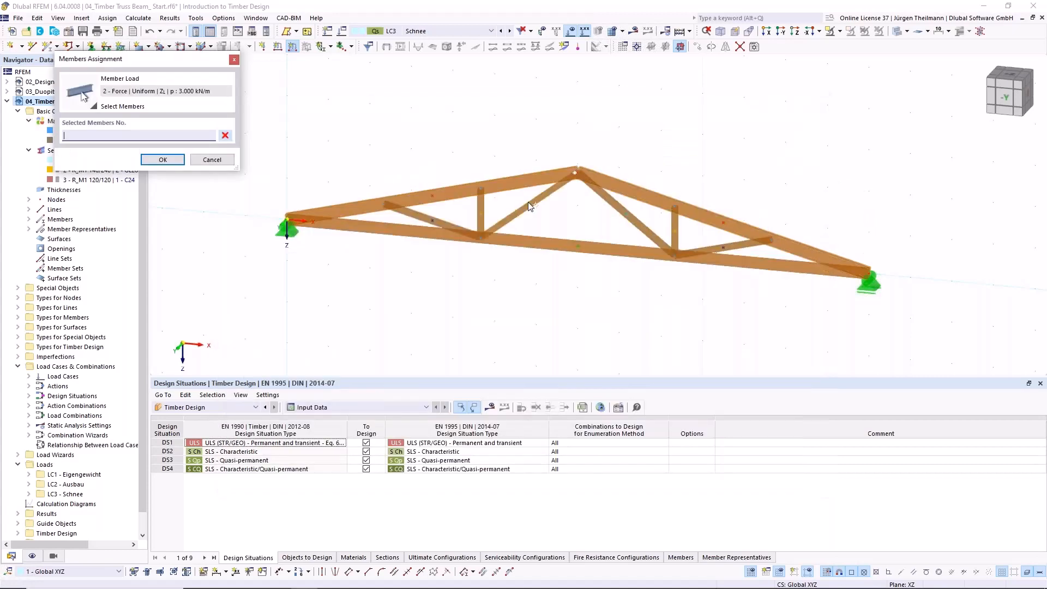
{"action": "left_click", "coordinate": [432, 195]}
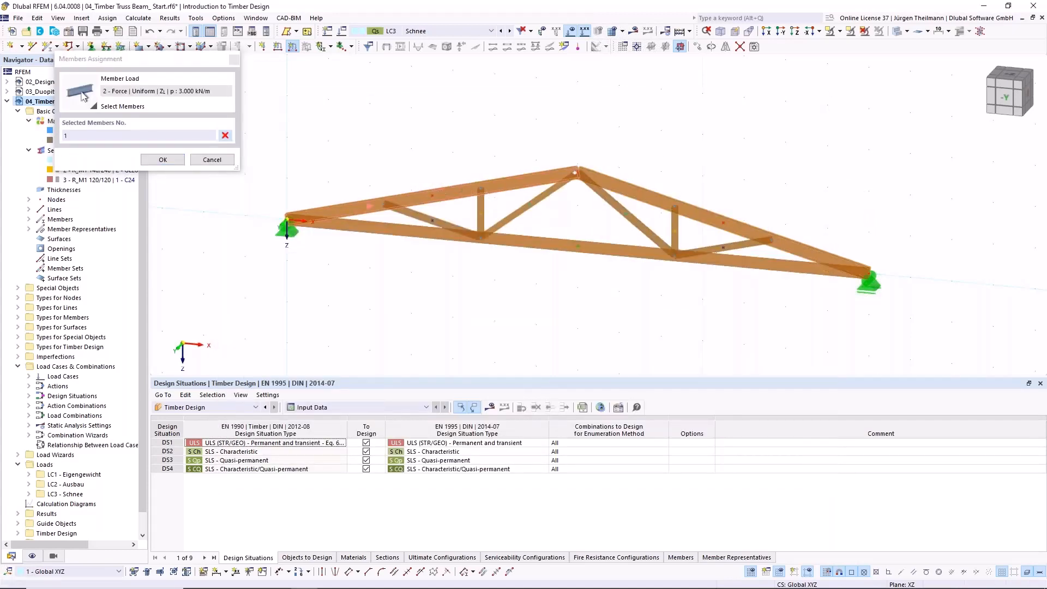
{"action": "left_click", "coordinate": [654, 196]}
{"action": "left_click", "coordinate": [162, 159]}
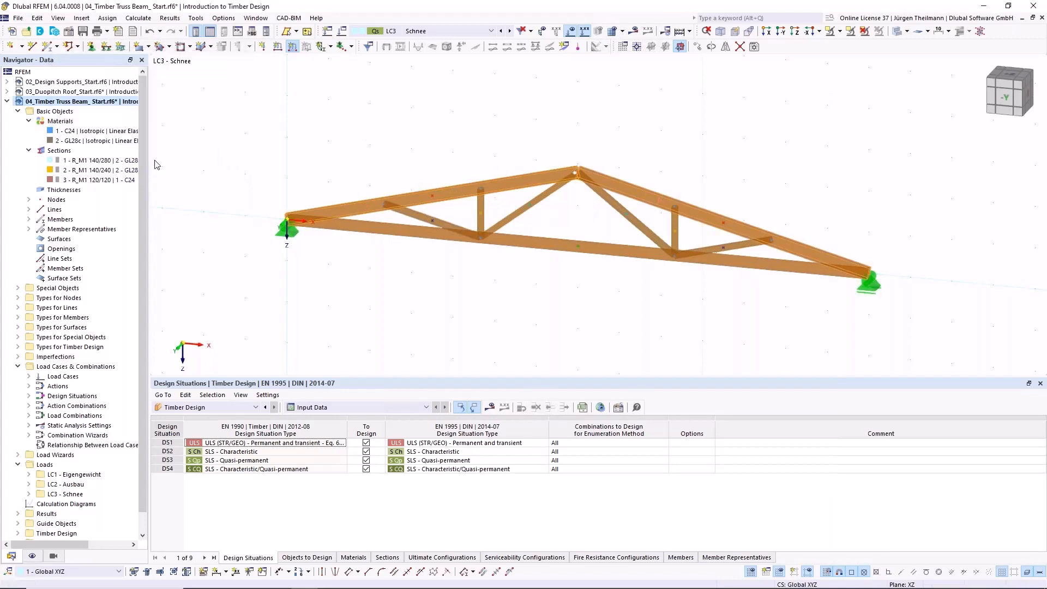
Set the snow load to 3.5 kN/m acting global in Z on projected length and create it.
{"action": "left_click", "coordinate": [425, 196]}
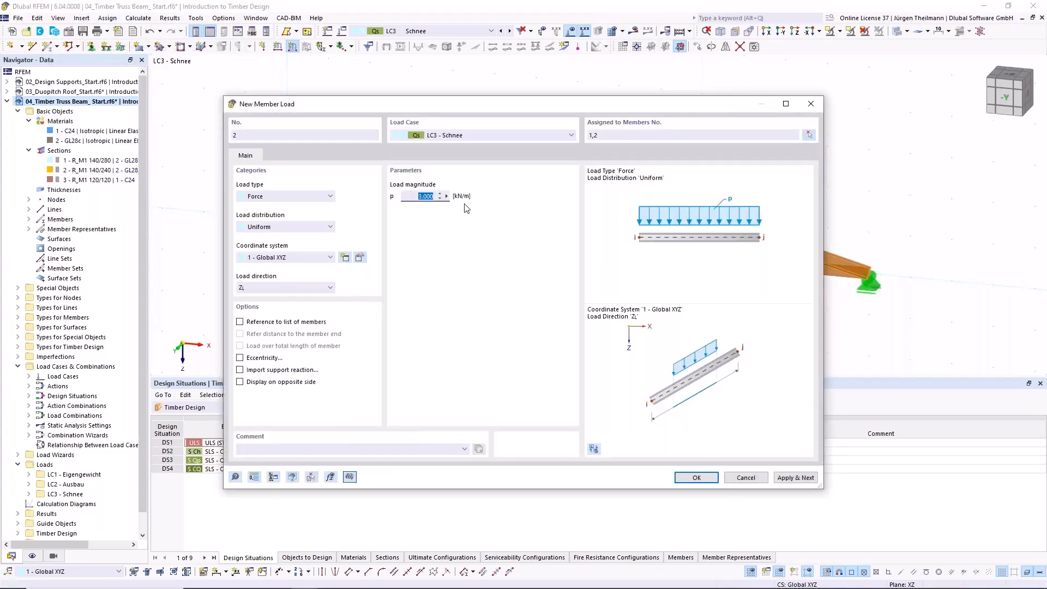
{"action": "type", "text": "3,5"}
{"action": "left_click", "coordinate": [294, 289]}
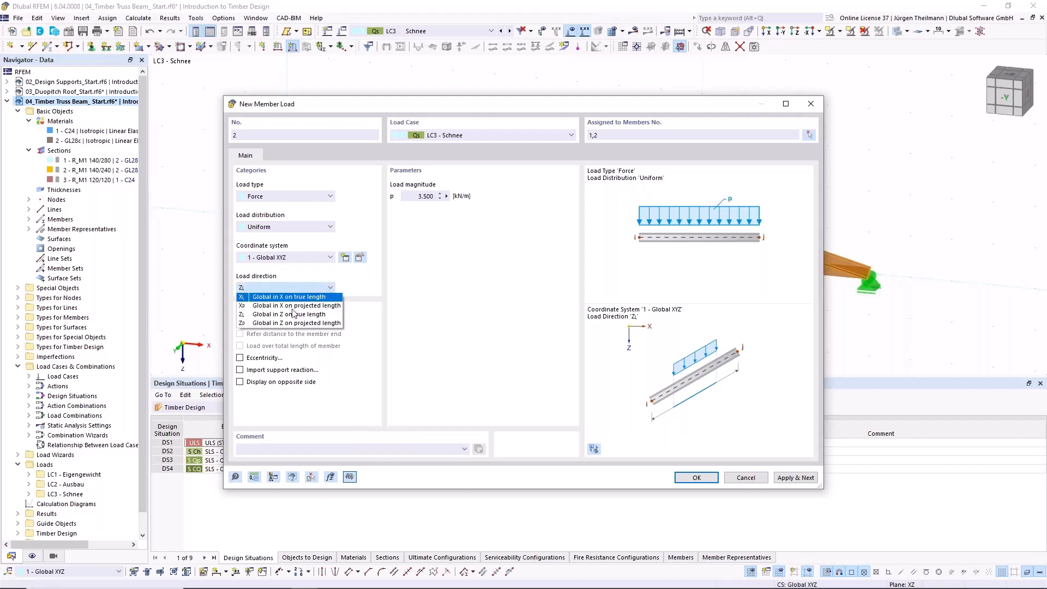
{"action": "left_click", "coordinate": [298, 327]}
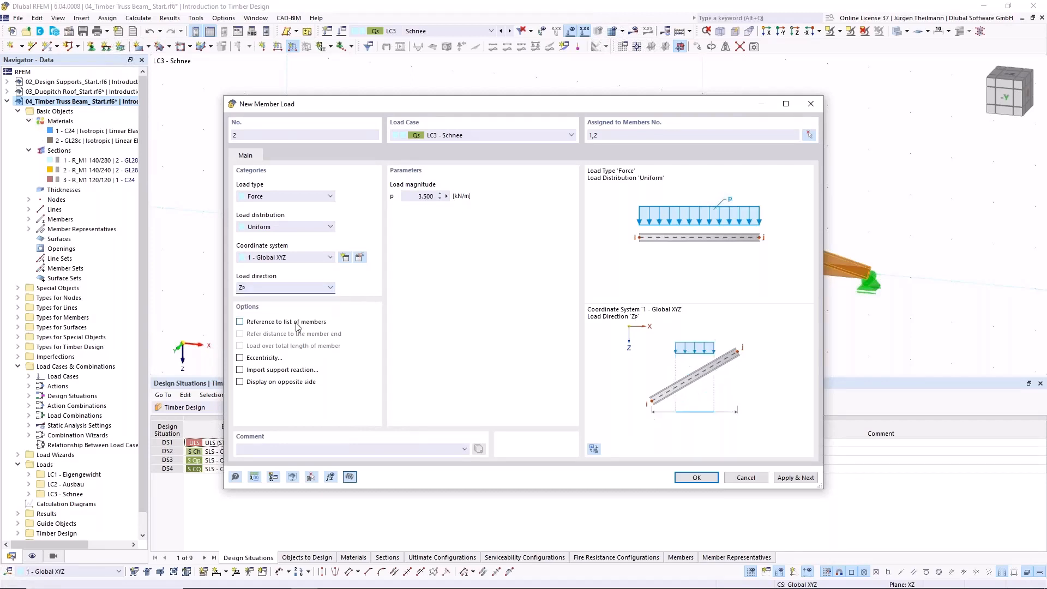
{"action": "left_click", "coordinate": [696, 477]}
{"action": "left_click", "coordinate": [569, 320]}
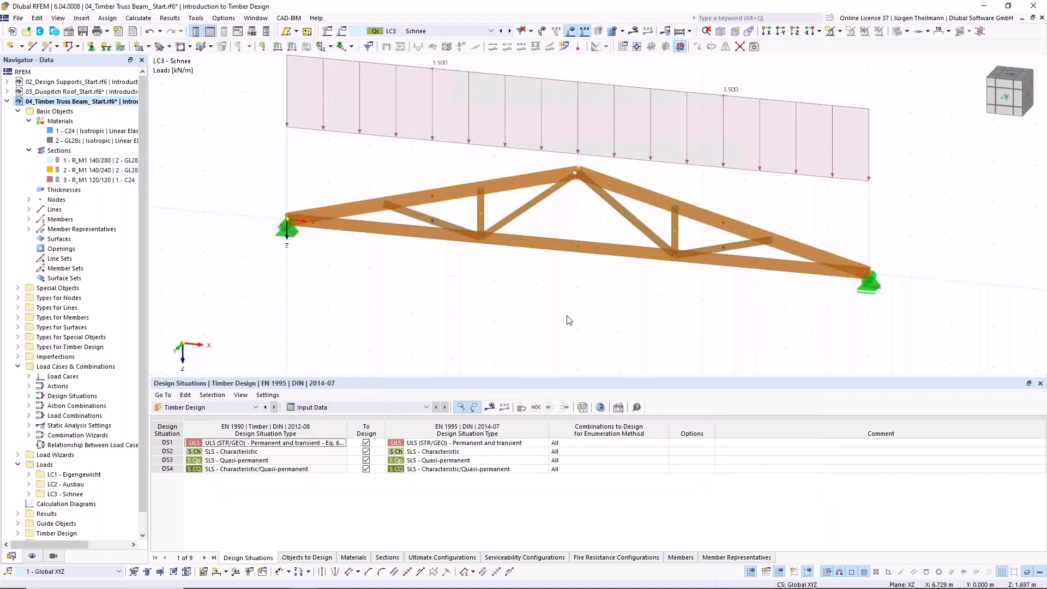
Run the Timber Design calculation for the truss.
{"action": "scroll", "coordinate": [569, 320], "scroll_direction": "down", "scroll_amount": 3}
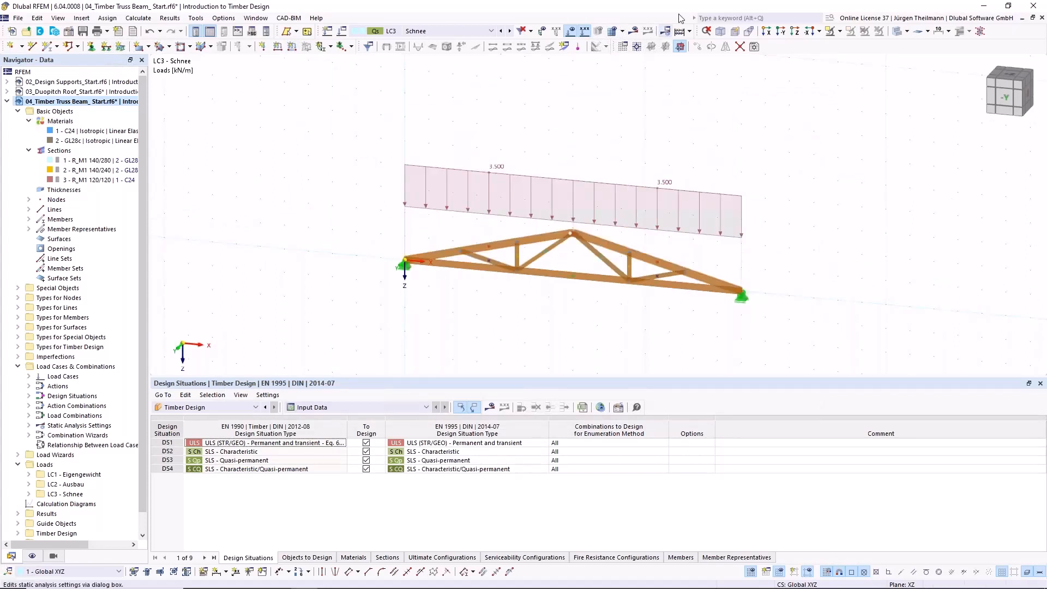
{"action": "left_click", "coordinate": [689, 31]}
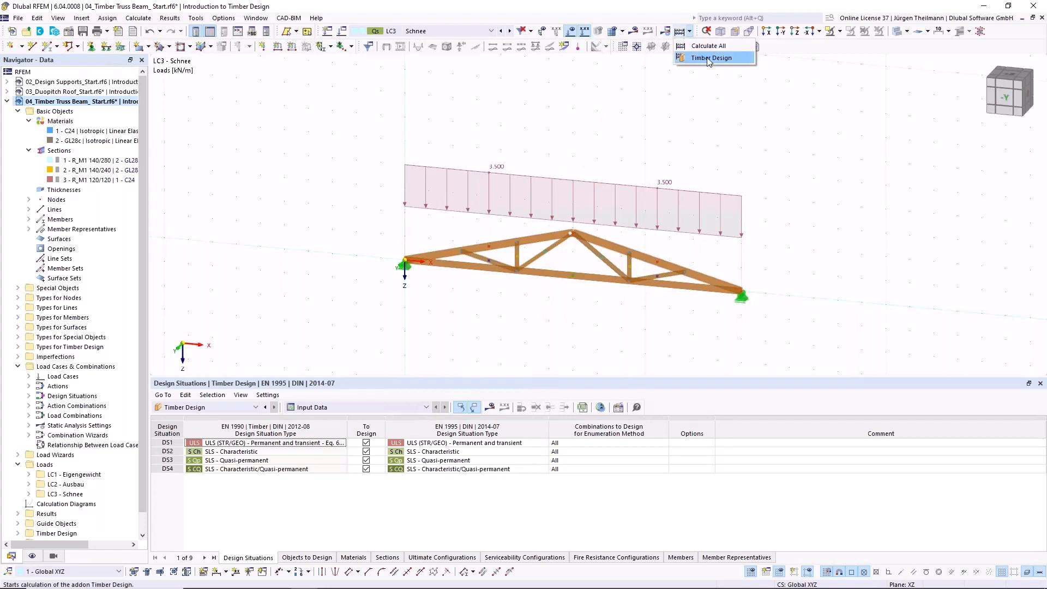
{"action": "left_click", "coordinate": [709, 58]}
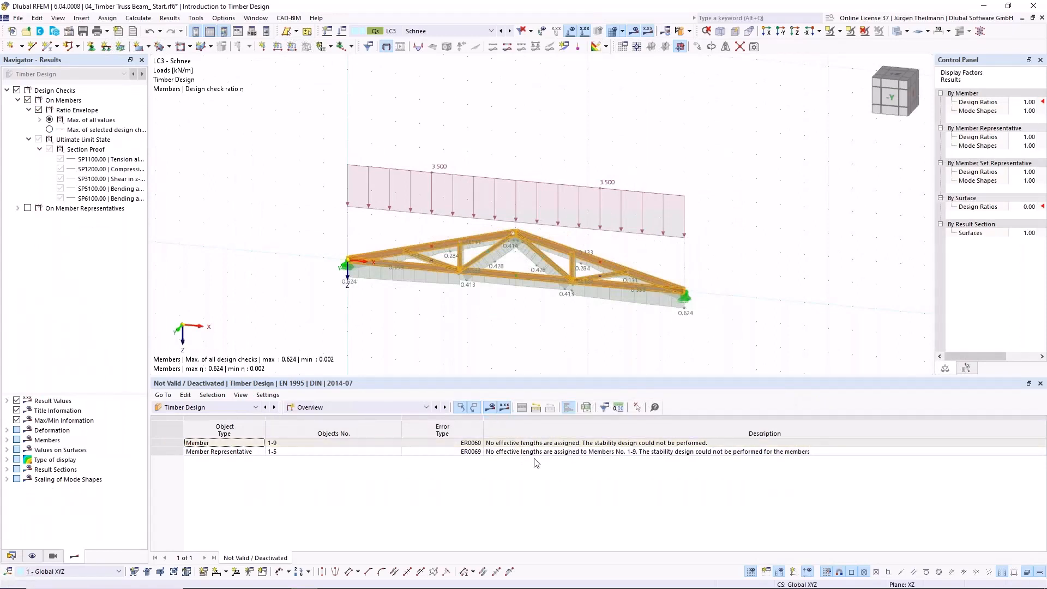
Check the objects to design in the Timber Design input data and return to the results overview.
{"action": "left_click", "coordinate": [426, 409]}
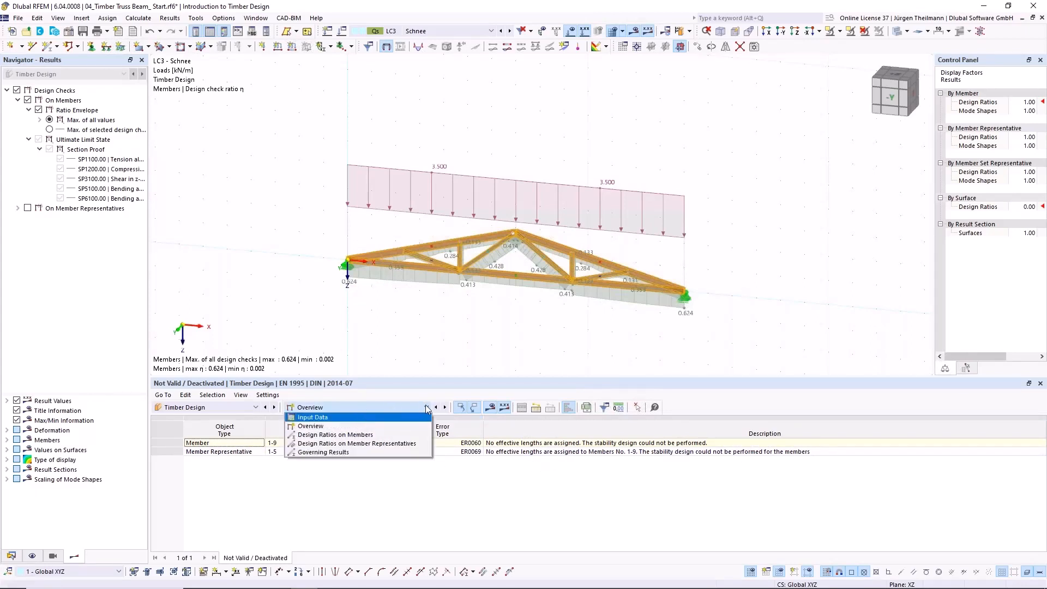
{"action": "left_click", "coordinate": [416, 417]}
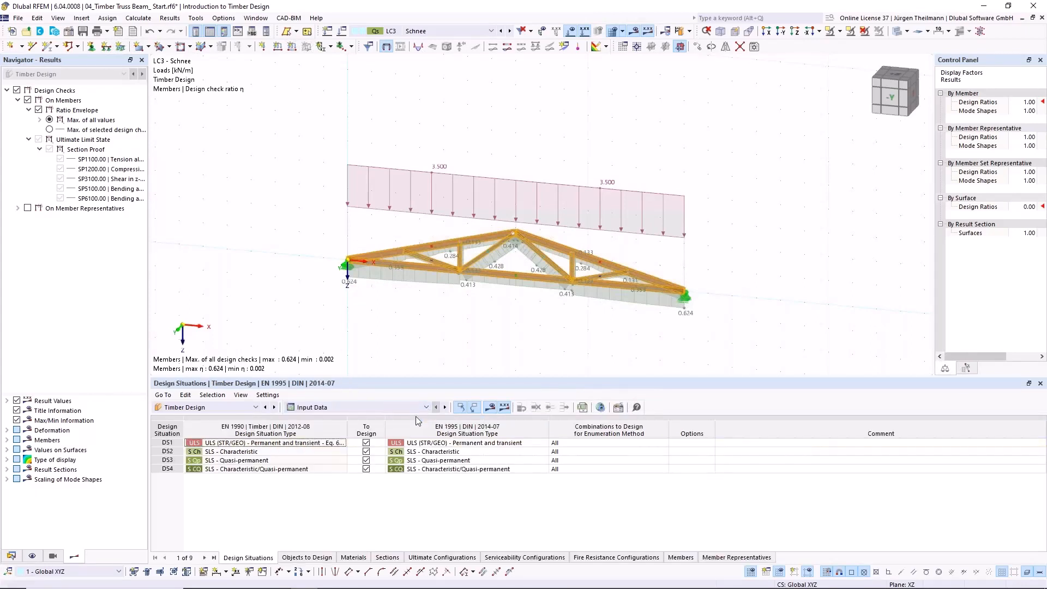
{"action": "left_click", "coordinate": [316, 557]}
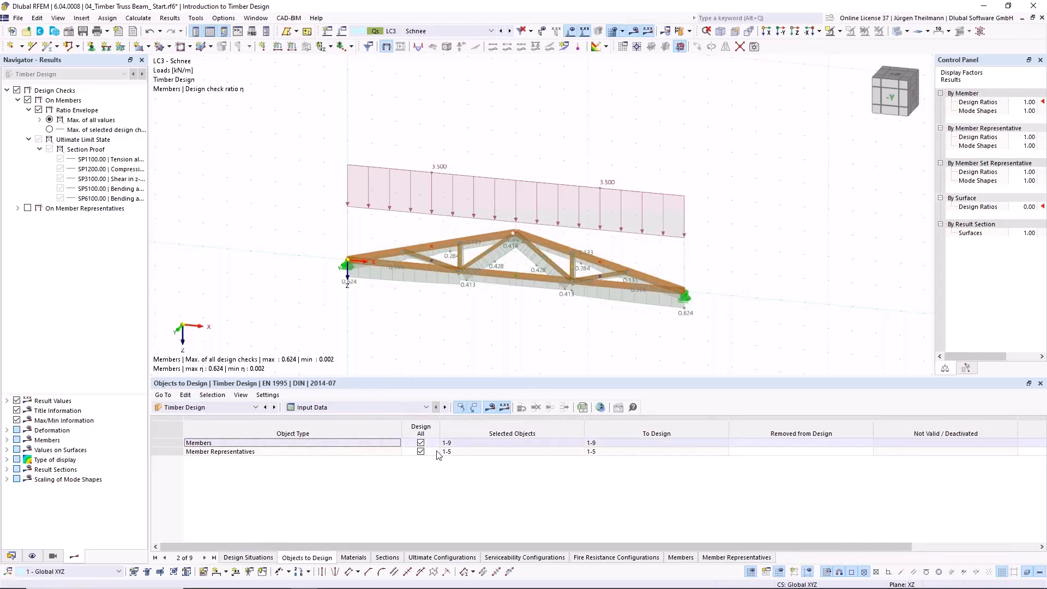
{"action": "left_click", "coordinate": [445, 407]}
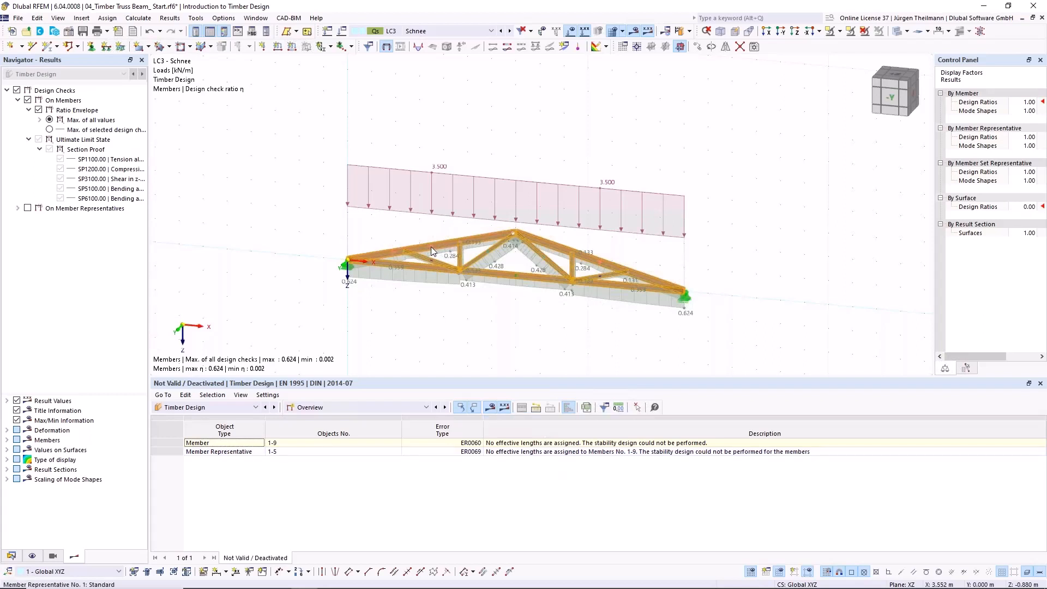
Assign effective lengths 1 - Standard to the two top chord members.
{"action": "scroll", "coordinate": [430, 246], "scroll_direction": "up", "scroll_amount": 5}
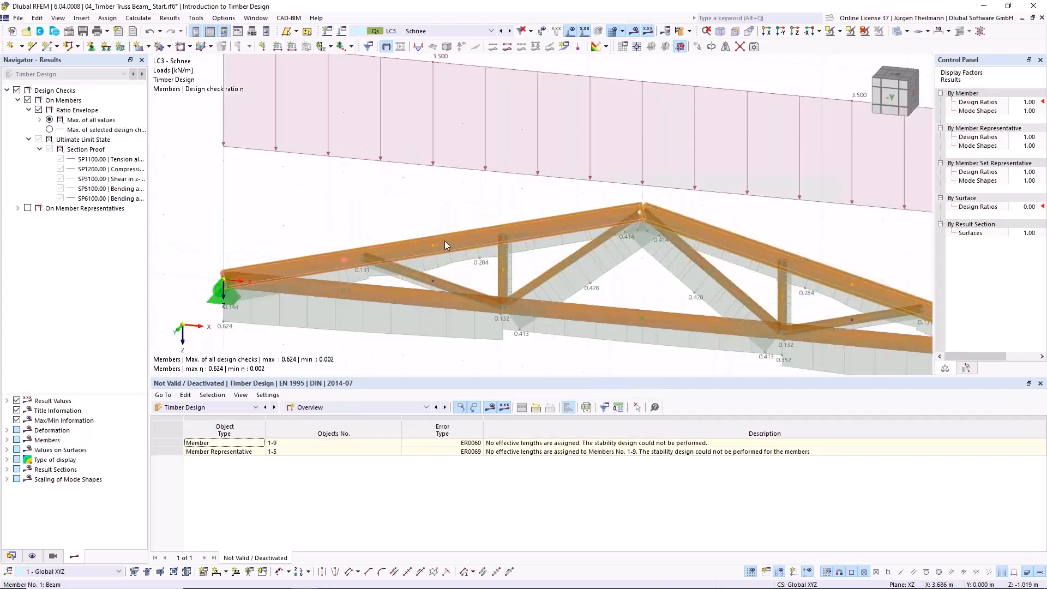
{"action": "double_click", "coordinate": [444, 241]}
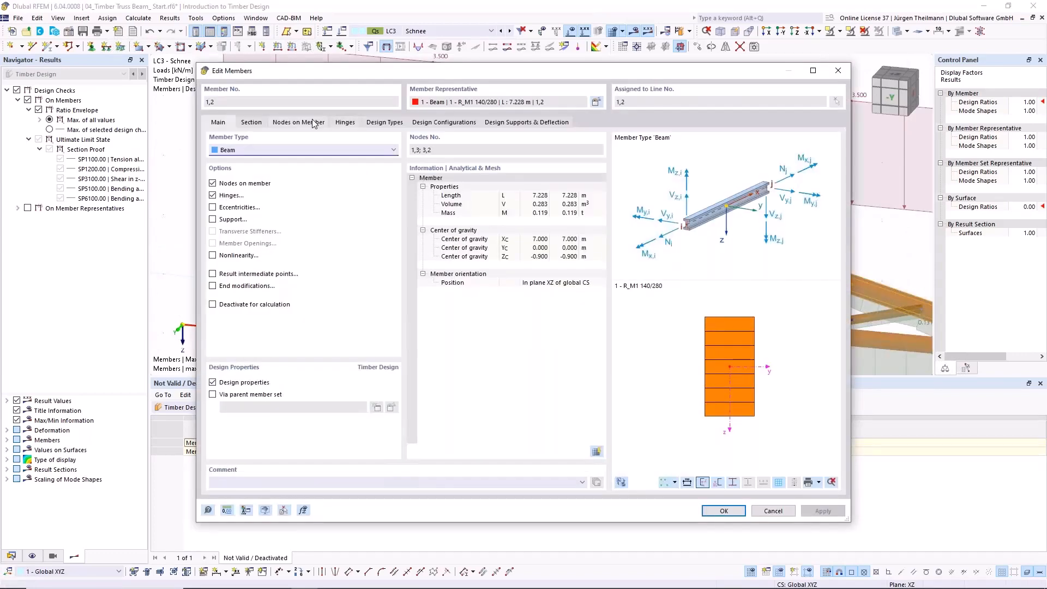
{"action": "left_click", "coordinate": [369, 122]}
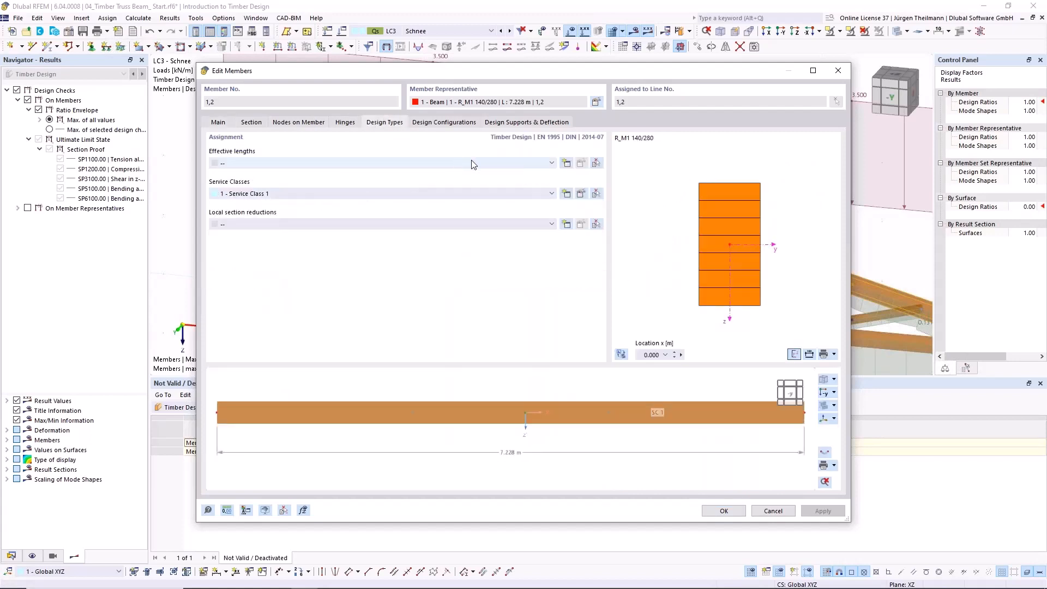
{"action": "left_click", "coordinate": [552, 163]}
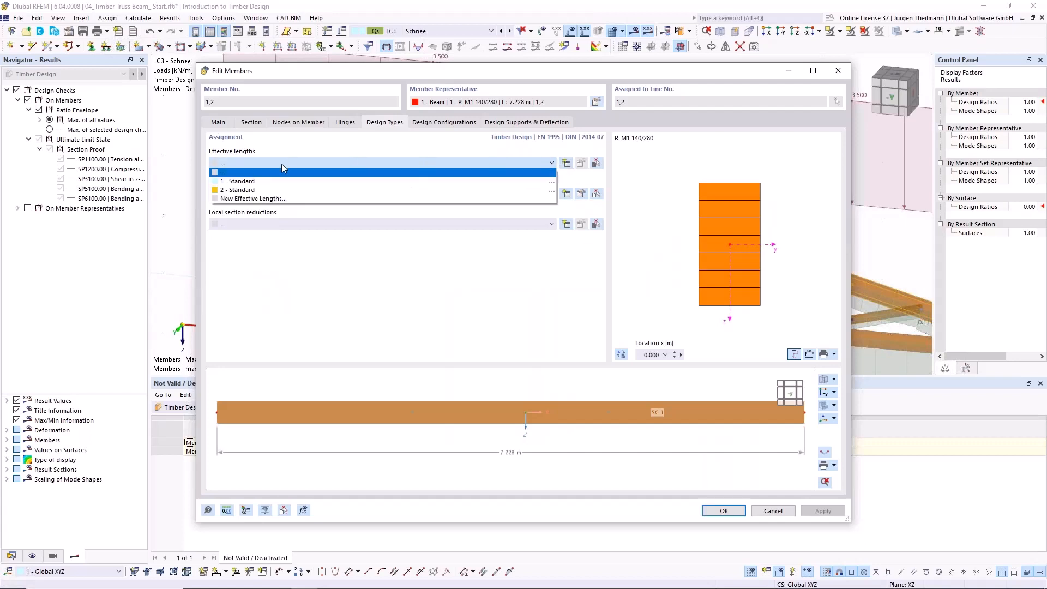
{"action": "left_click", "coordinate": [225, 182]}
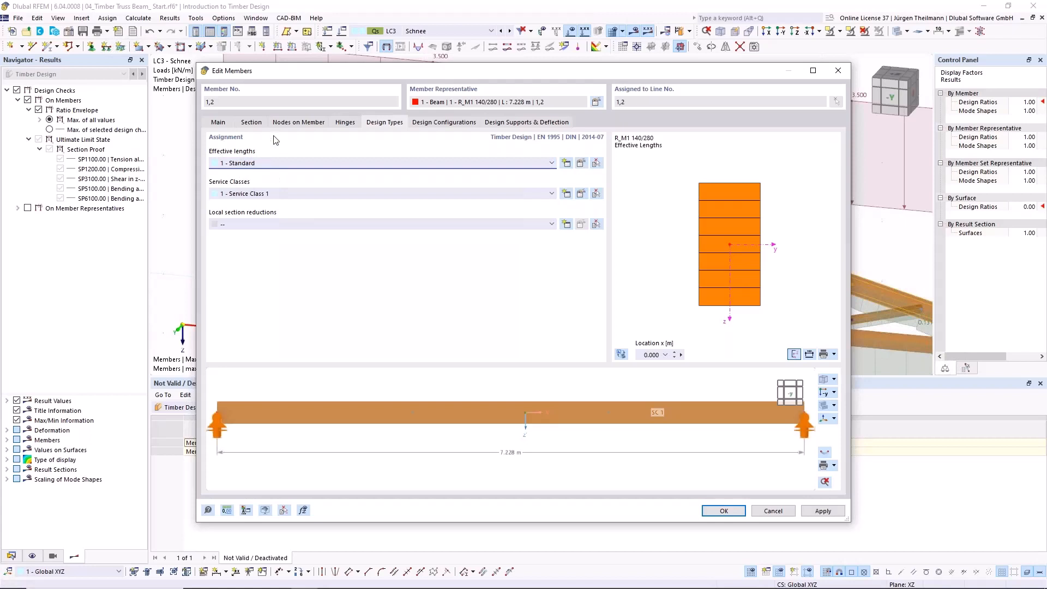
Open effective lengths 1 and set the major-axis effective length by picking the distance from support node 1 to the ridge node.
{"action": "left_click", "coordinate": [581, 163]}
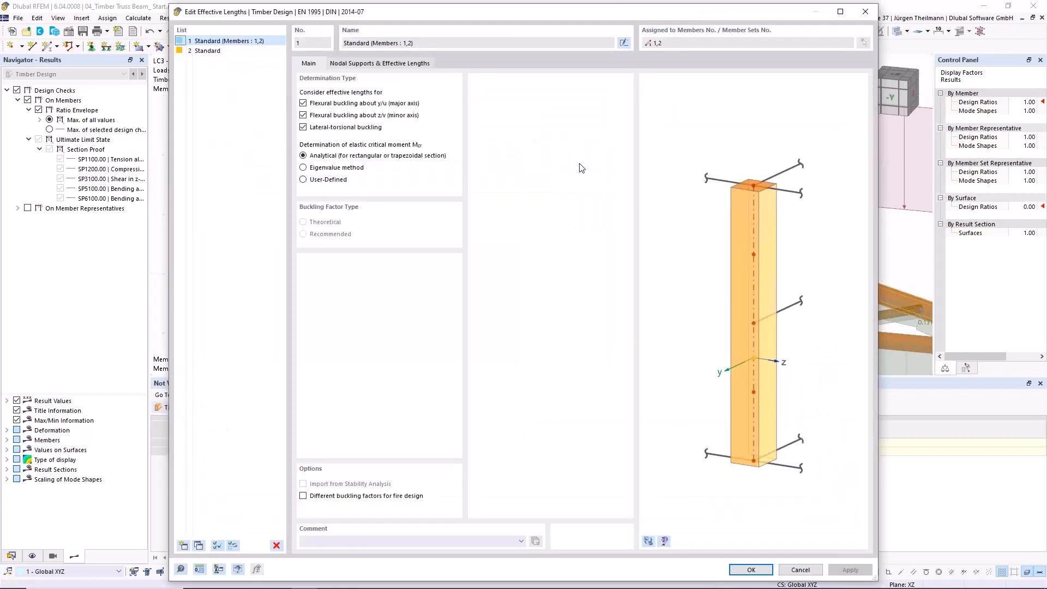
{"action": "left_click", "coordinate": [385, 64]}
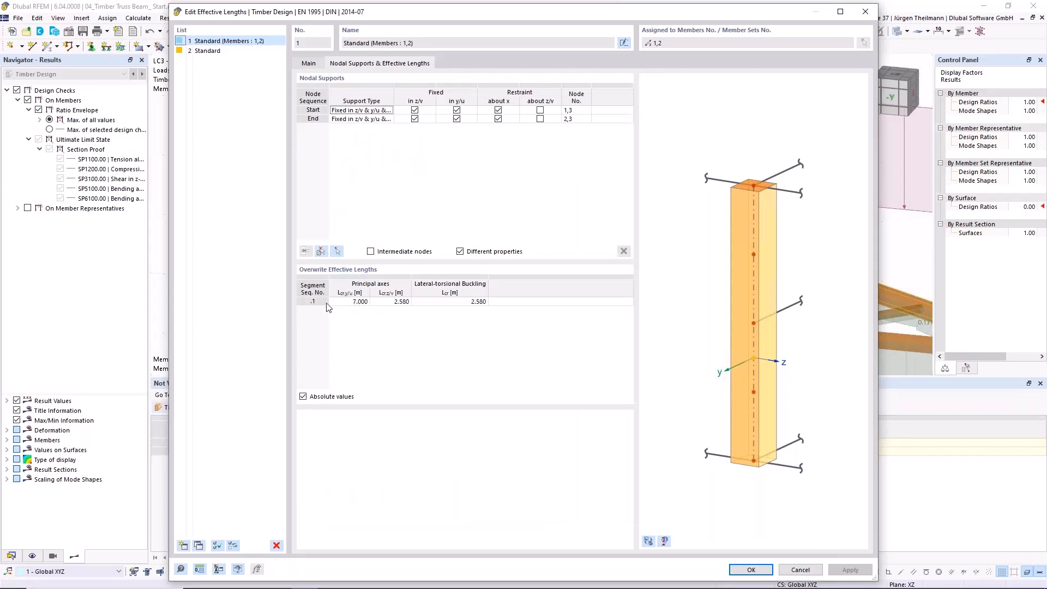
{"action": "left_click", "coordinate": [355, 303]}
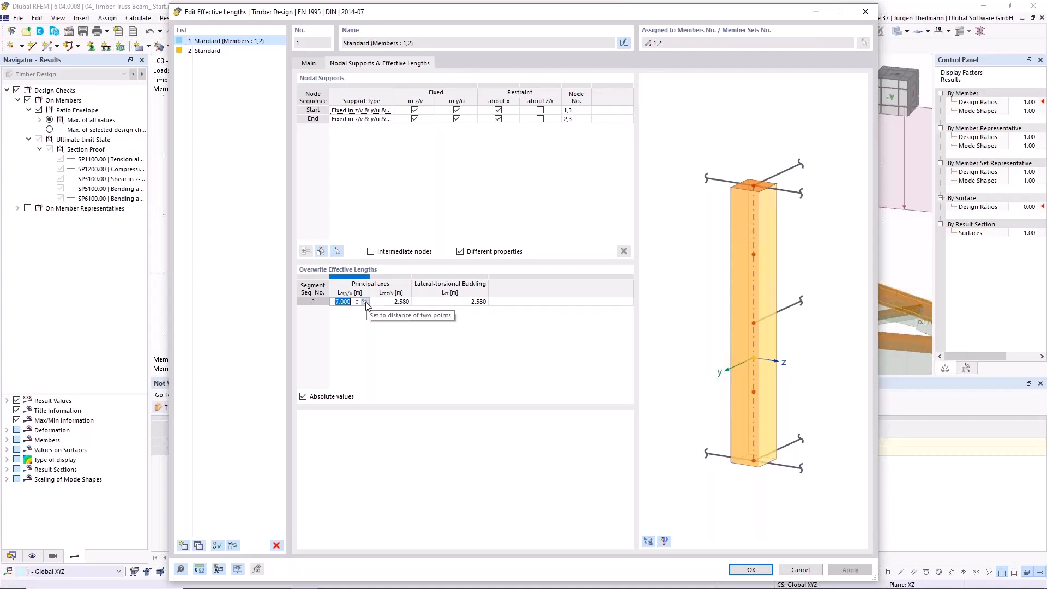
{"action": "left_click", "coordinate": [365, 302]}
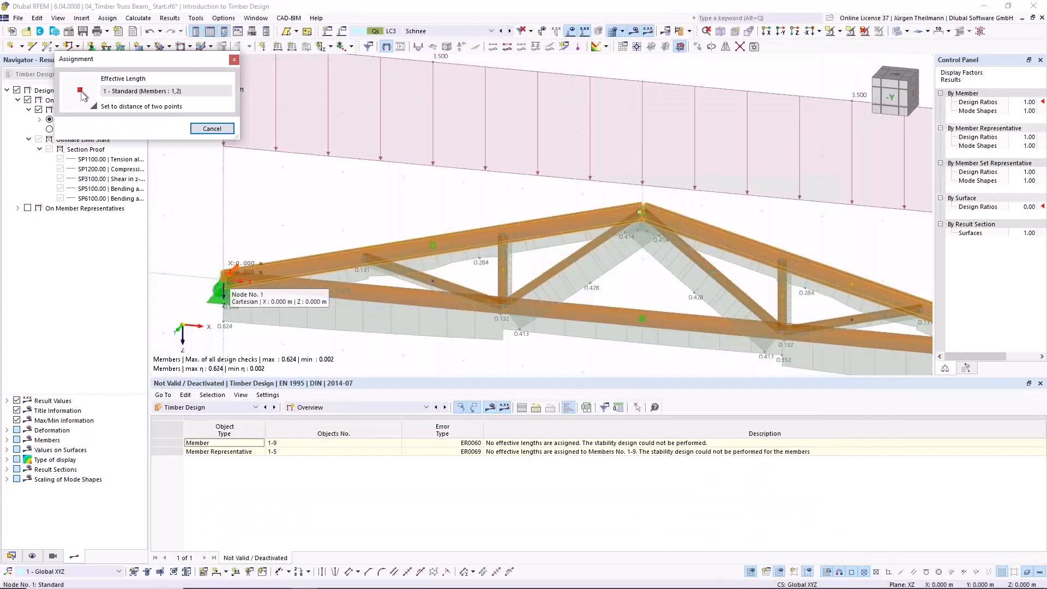
{"action": "left_click", "coordinate": [224, 279]}
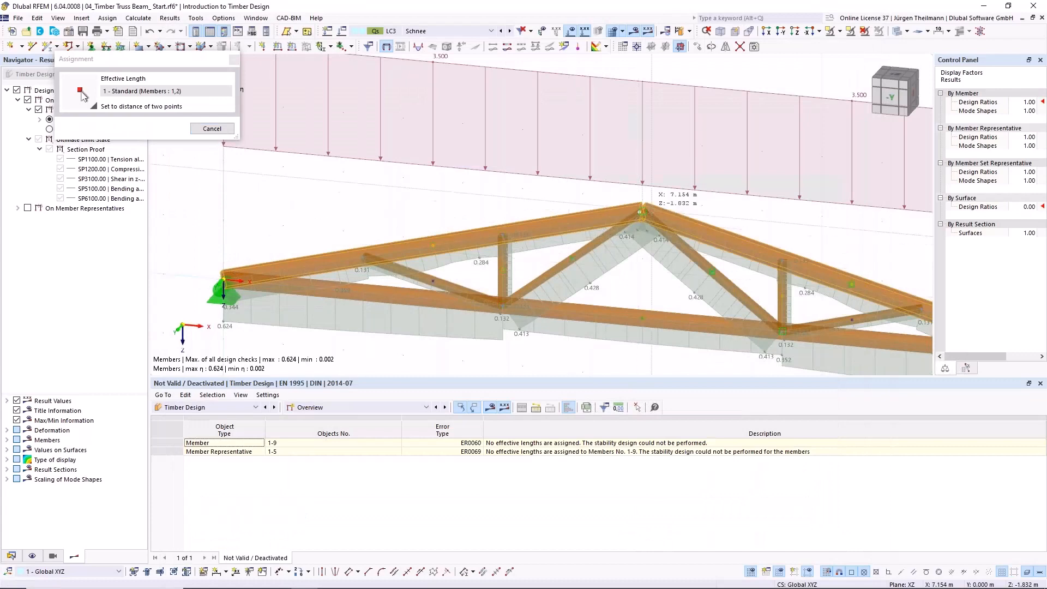
{"action": "left_click", "coordinate": [642, 211]}
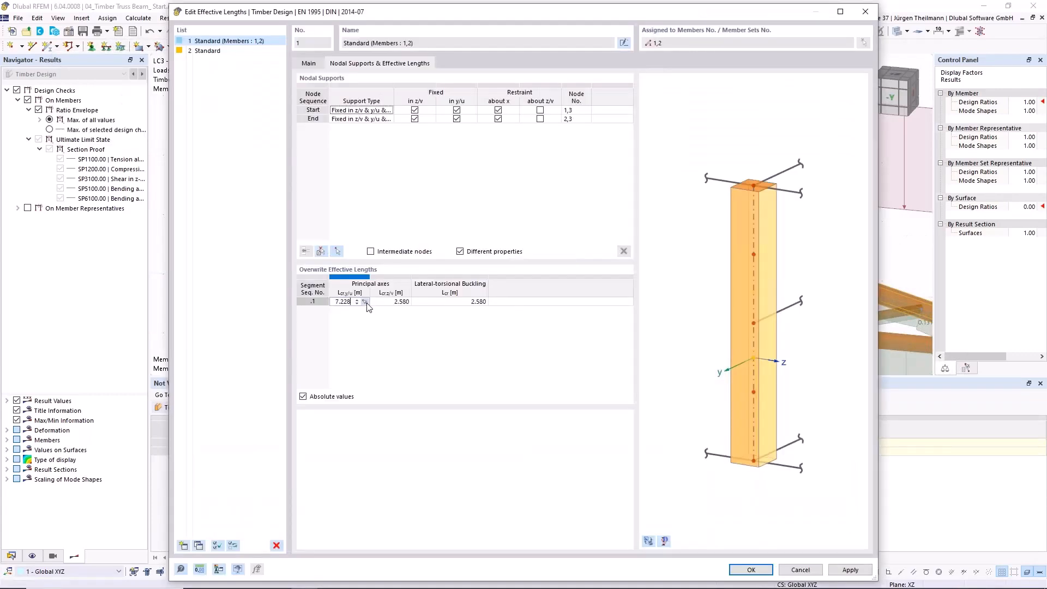
Set the major-axis effective length to 7.000 m, and switch the absolute values off and back on to compare the length factors.
{"action": "left_click", "coordinate": [365, 302]}
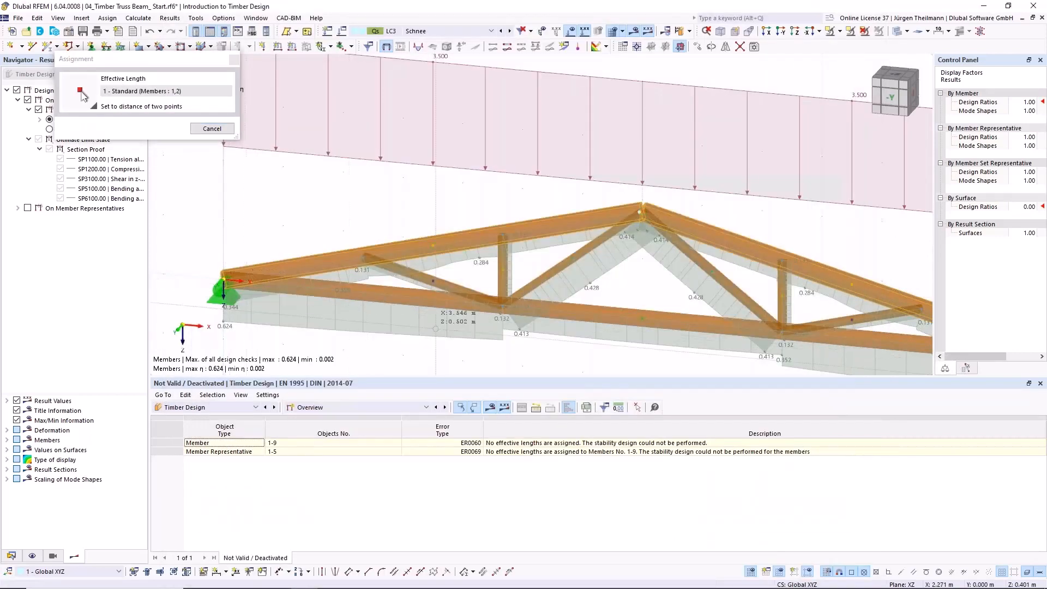
{"action": "left_click", "coordinate": [643, 317]}
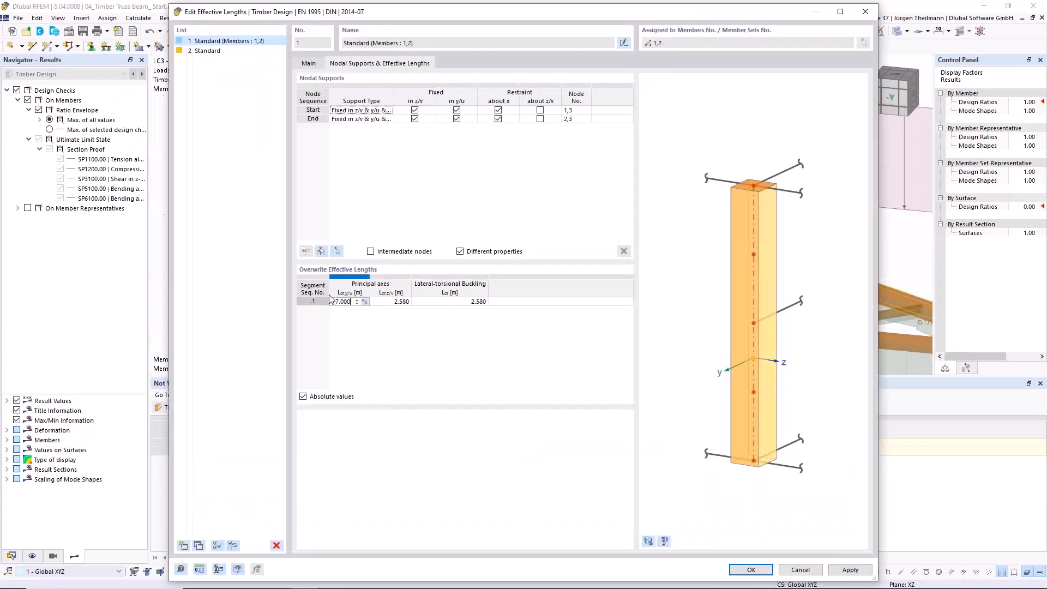
{"action": "left_click", "coordinate": [454, 302]}
{"action": "left_click", "coordinate": [303, 397]}
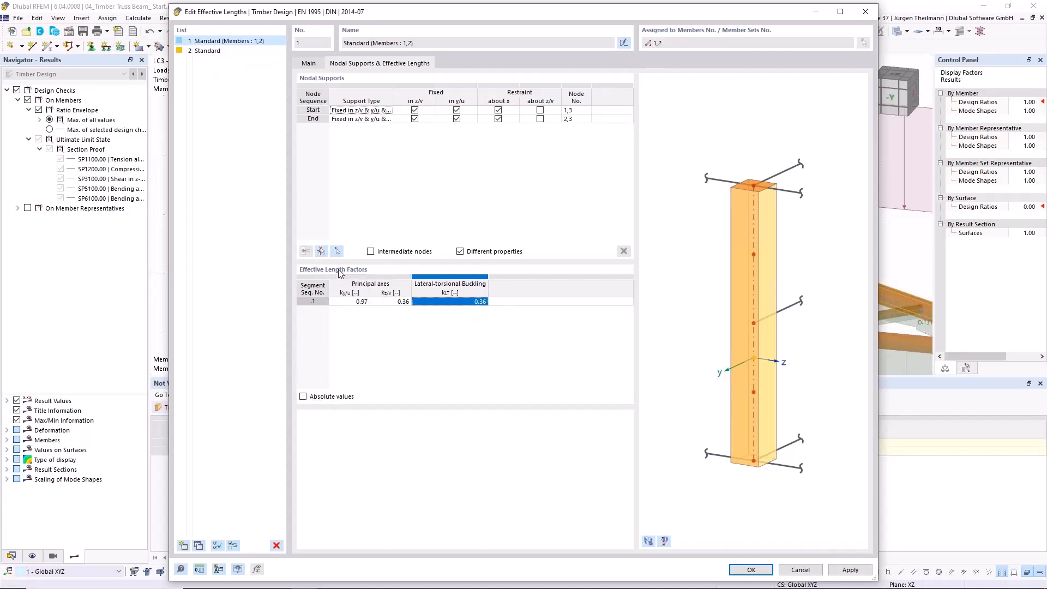
{"action": "left_click", "coordinate": [304, 396]}
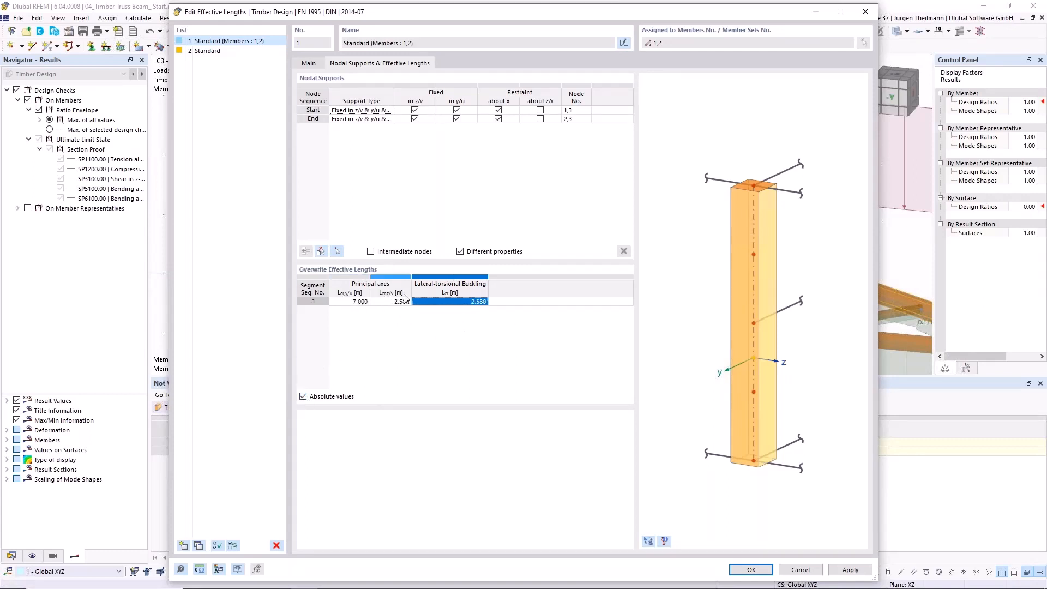
Add the comment "Upper girder" to effective lengths 1 and accept the member changes, allowing the Timber Design results to be deleted.
{"action": "left_click", "coordinate": [312, 64]}
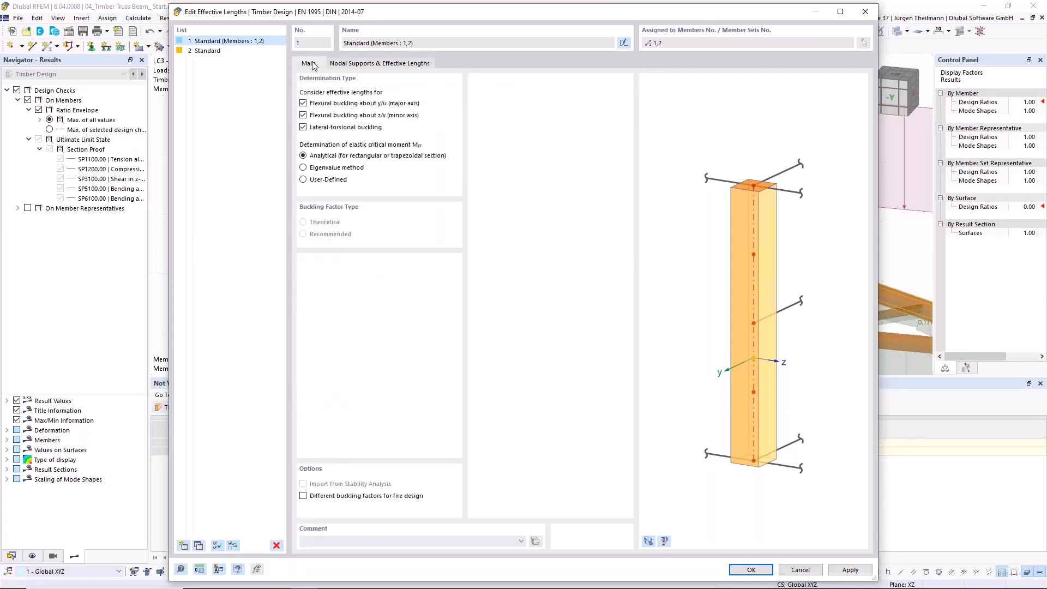
{"action": "left_click", "coordinate": [359, 540]}
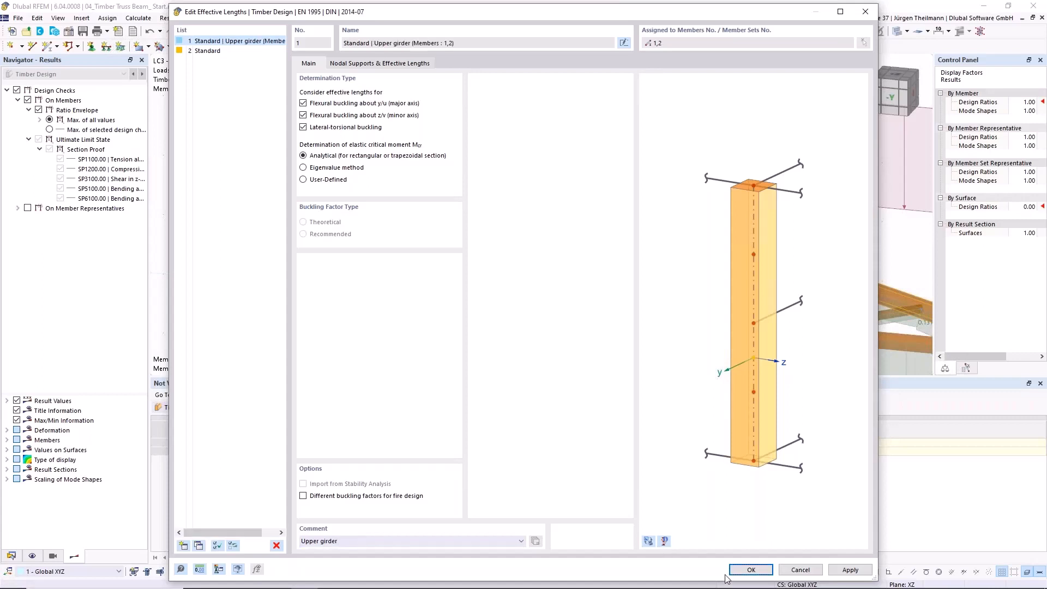
{"action": "left_click", "coordinate": [748, 571]}
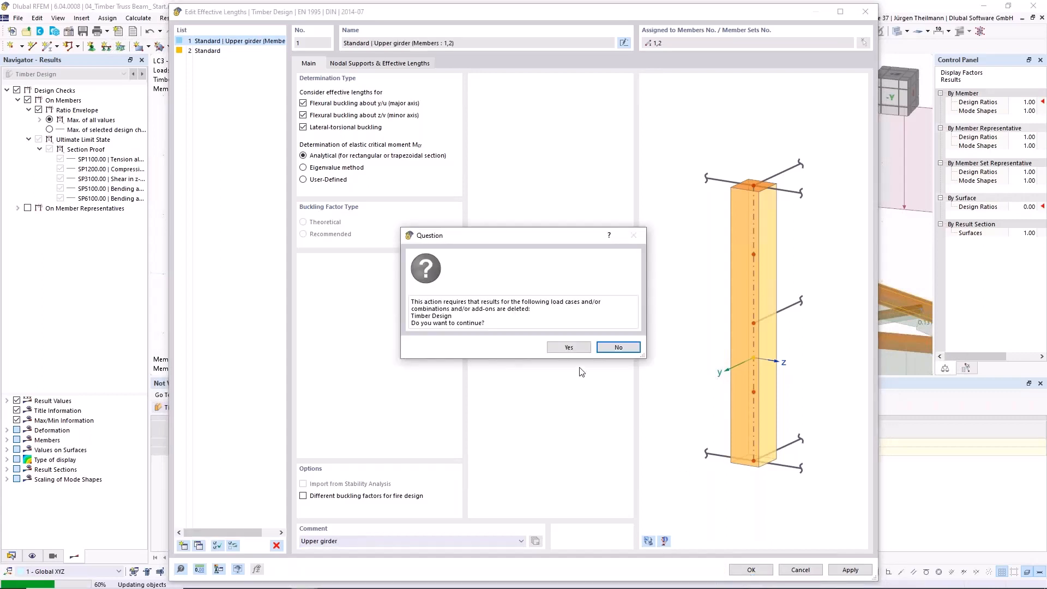
{"action": "left_click", "coordinate": [568, 348]}
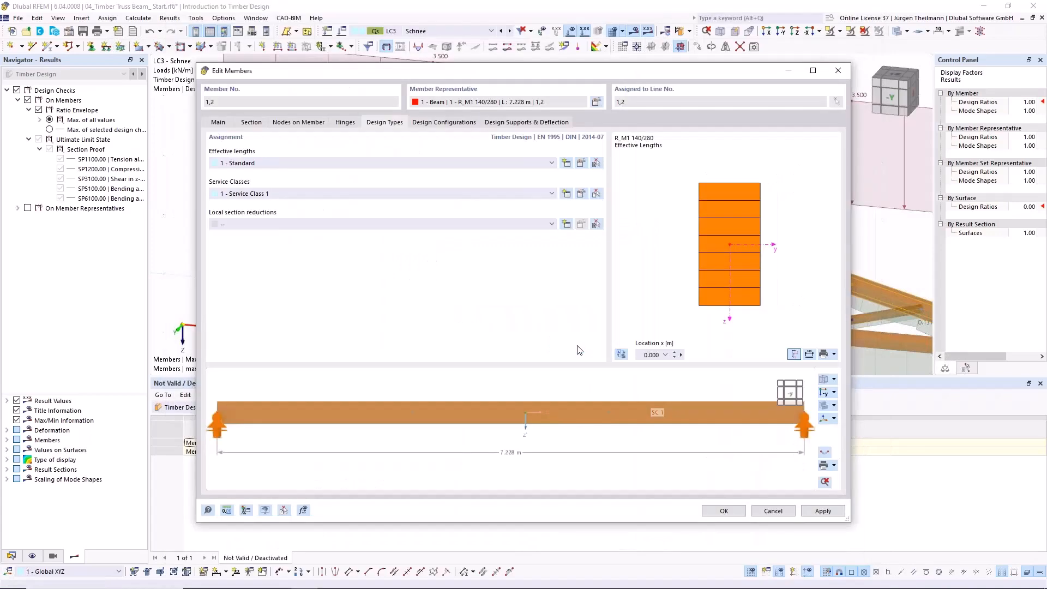
{"action": "left_click", "coordinate": [724, 511]}
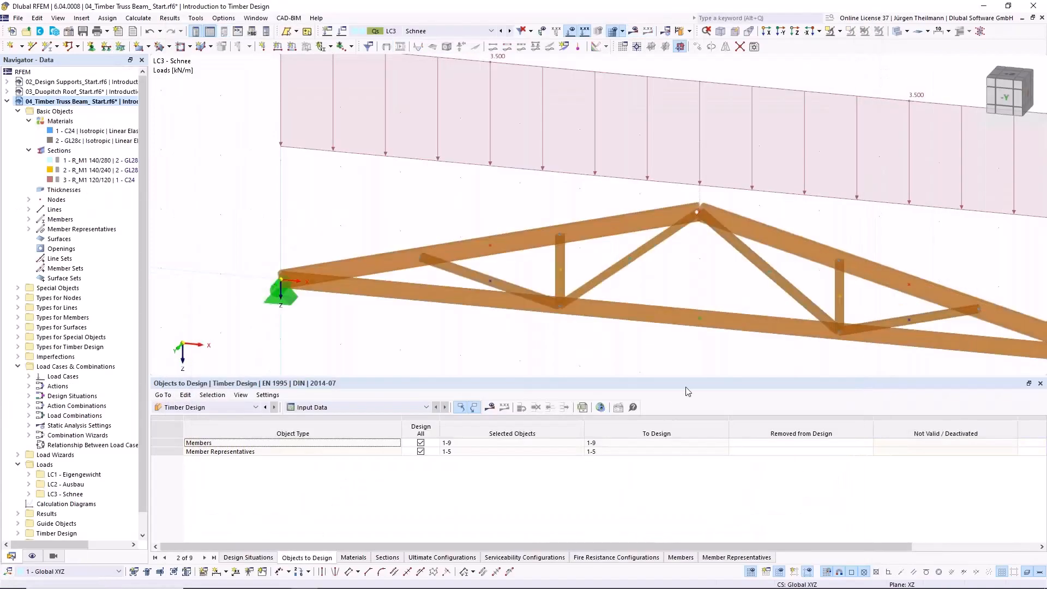
Assign effective lengths 2 - Standard to the bottom chord member.
{"action": "double_click", "coordinate": [674, 326]}
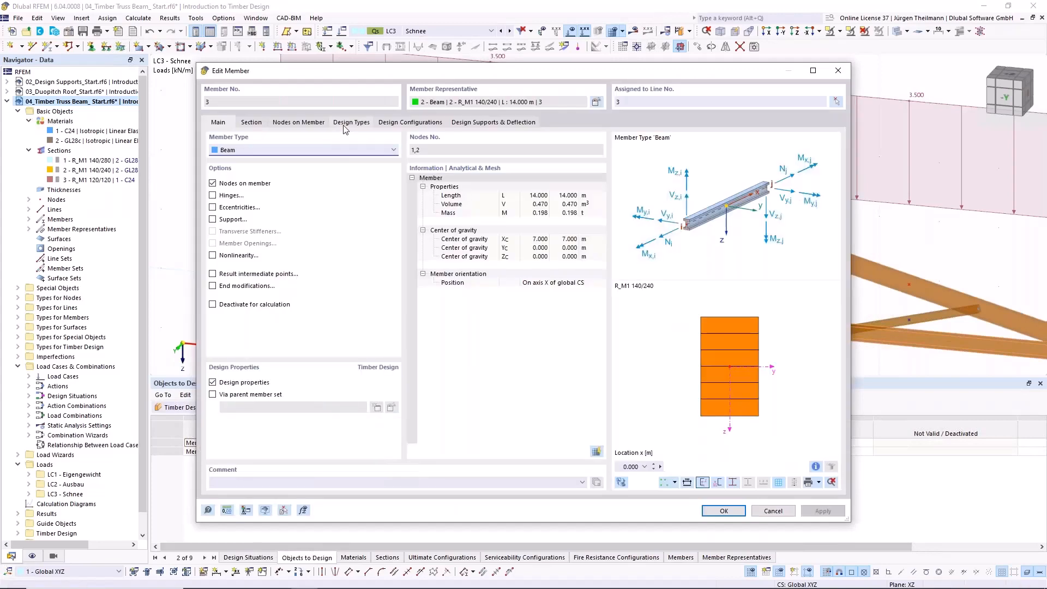
{"action": "left_click", "coordinate": [345, 123]}
{"action": "left_click", "coordinate": [322, 163]}
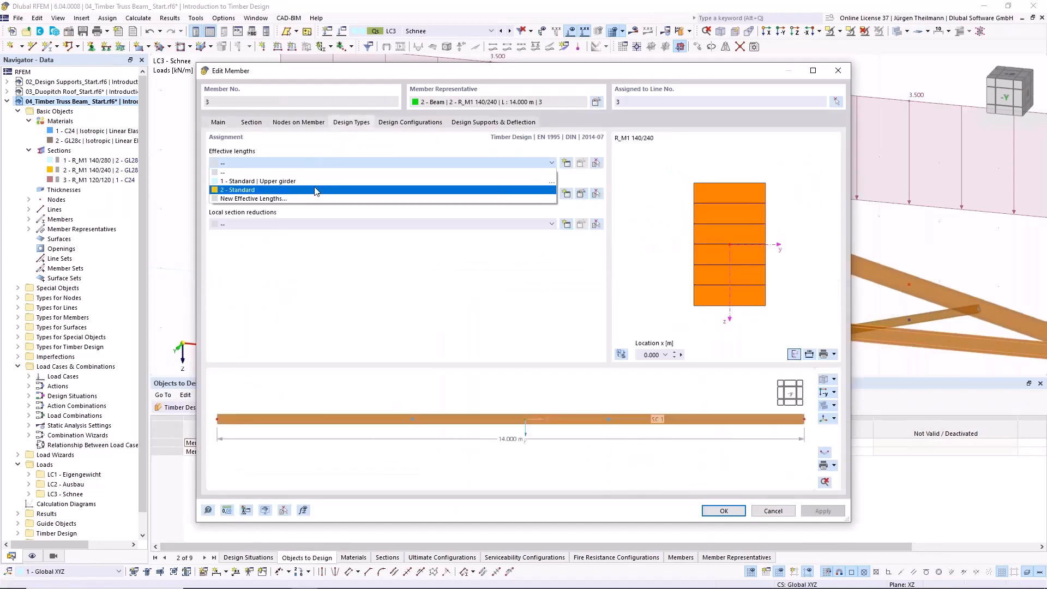
{"action": "left_click", "coordinate": [309, 192]}
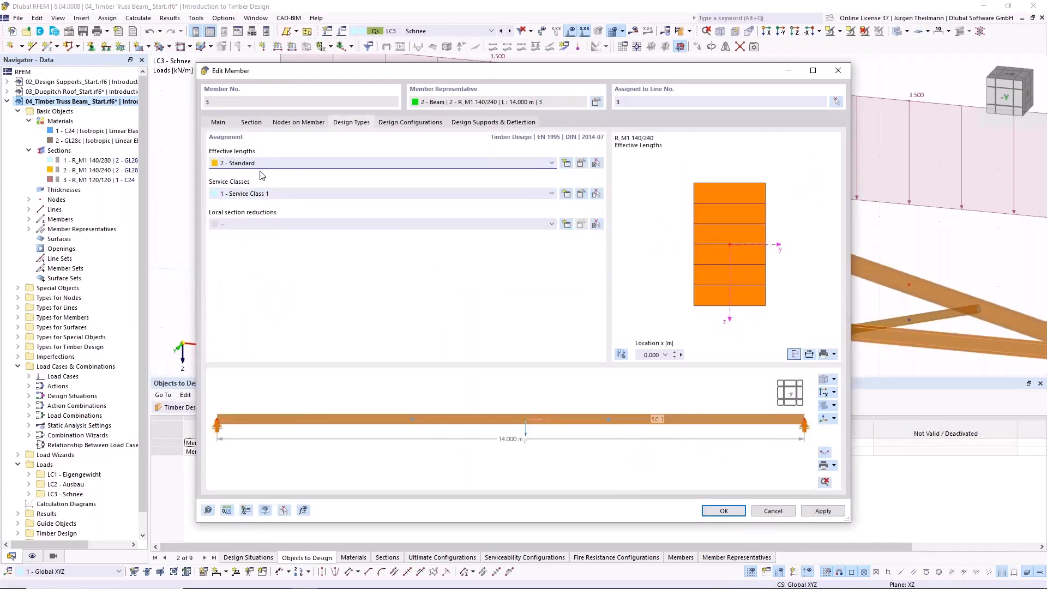
Add the comment "Lower girder" to effective lengths 2, check its nodal supports and length factors, and accept the bottom chord changes.
{"action": "left_click", "coordinate": [582, 163]}
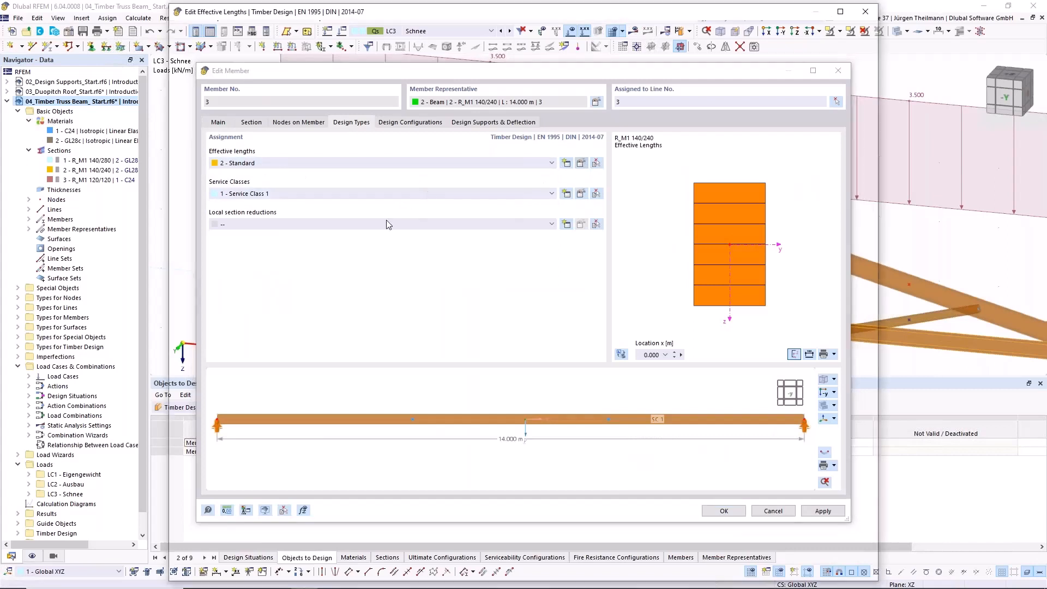
{"action": "left_click", "coordinate": [344, 543]}
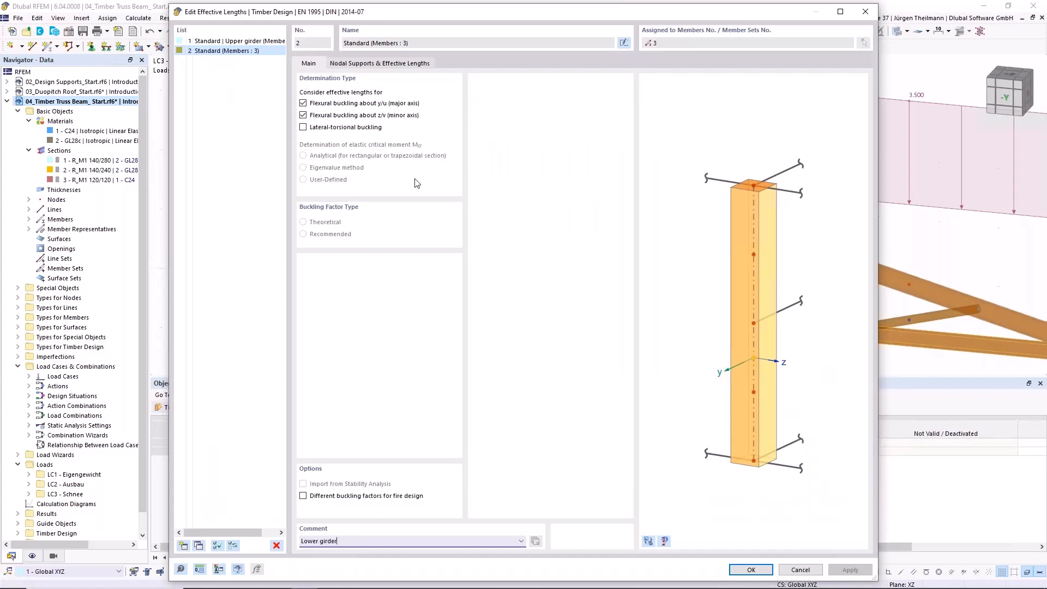
{"action": "left_click", "coordinate": [413, 63]}
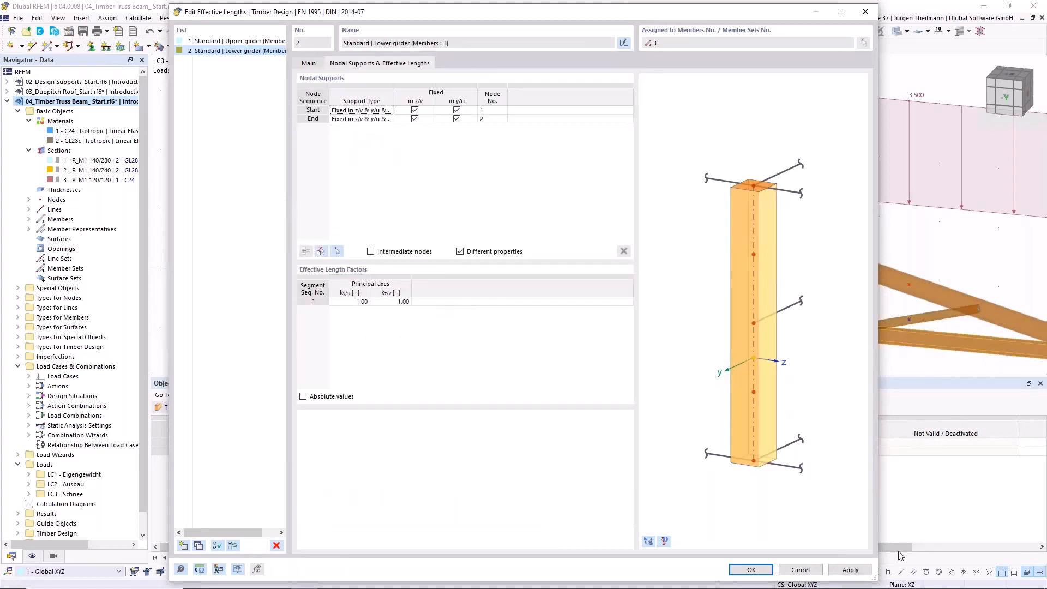
{"action": "left_click", "coordinate": [770, 571]}
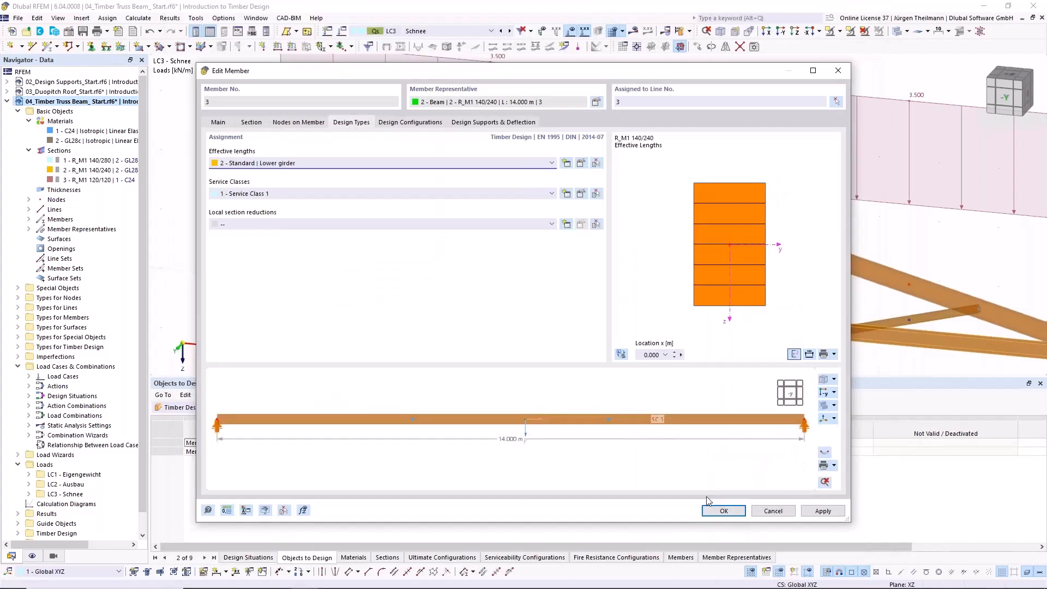
{"action": "left_click", "coordinate": [723, 510]}
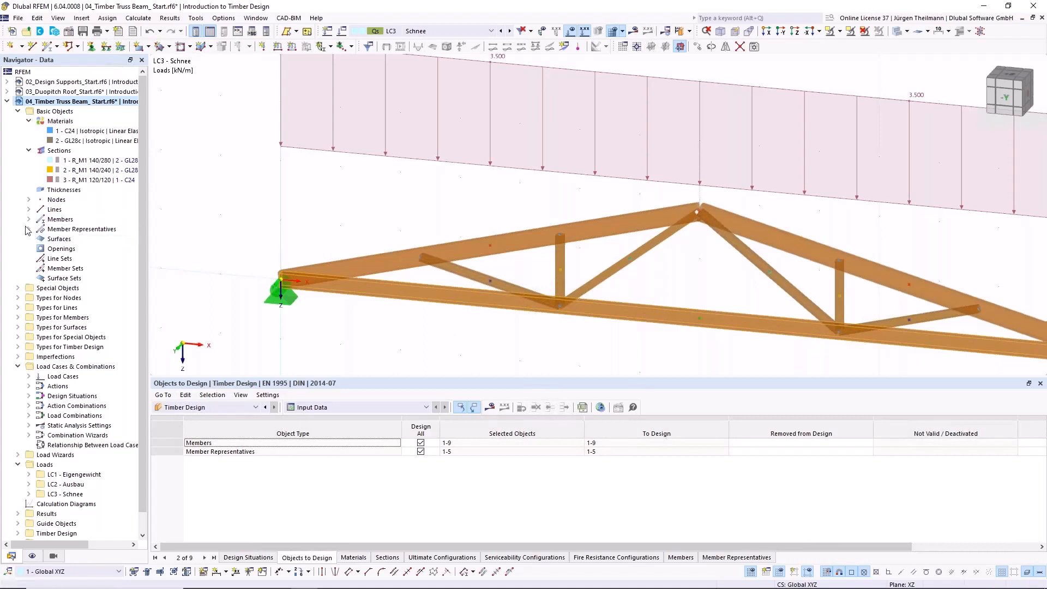
Select the members of truss member representatives 3, 4 and 5 and open them together for editing.
{"action": "left_click", "coordinate": [29, 229]}
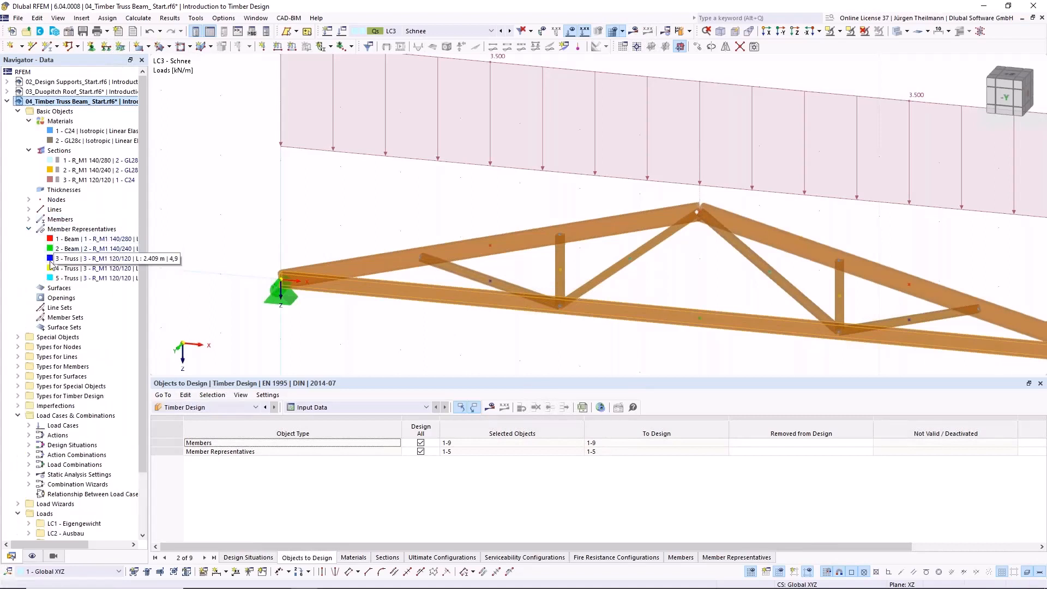
{"action": "left_click", "coordinate": [51, 260]}
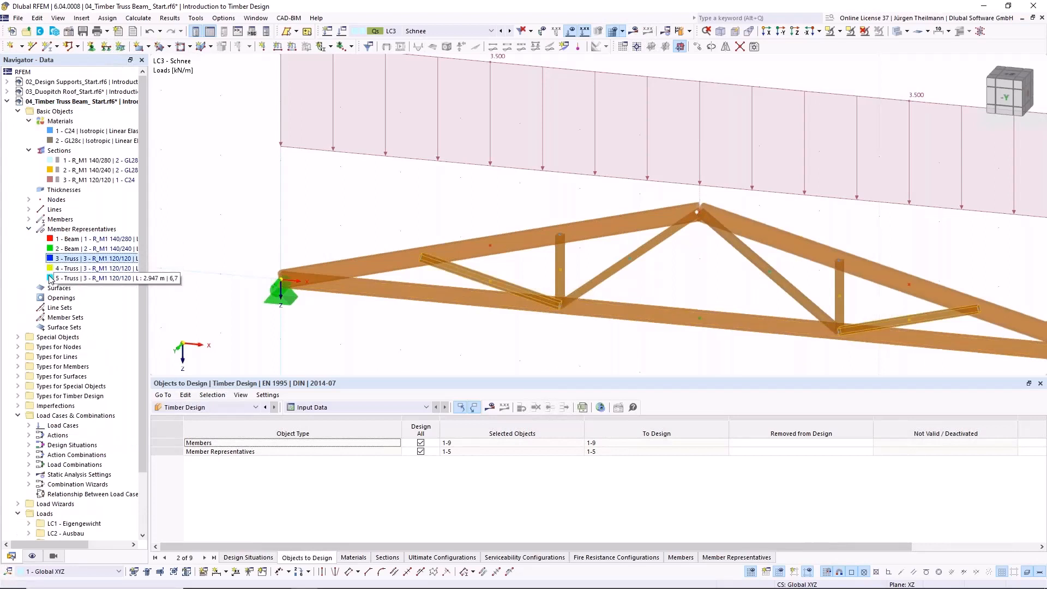
{"action": "left_click", "coordinate": [53, 268], "text": "ctrl"}
{"action": "left_click", "coordinate": [63, 278], "text": "ctrl"}
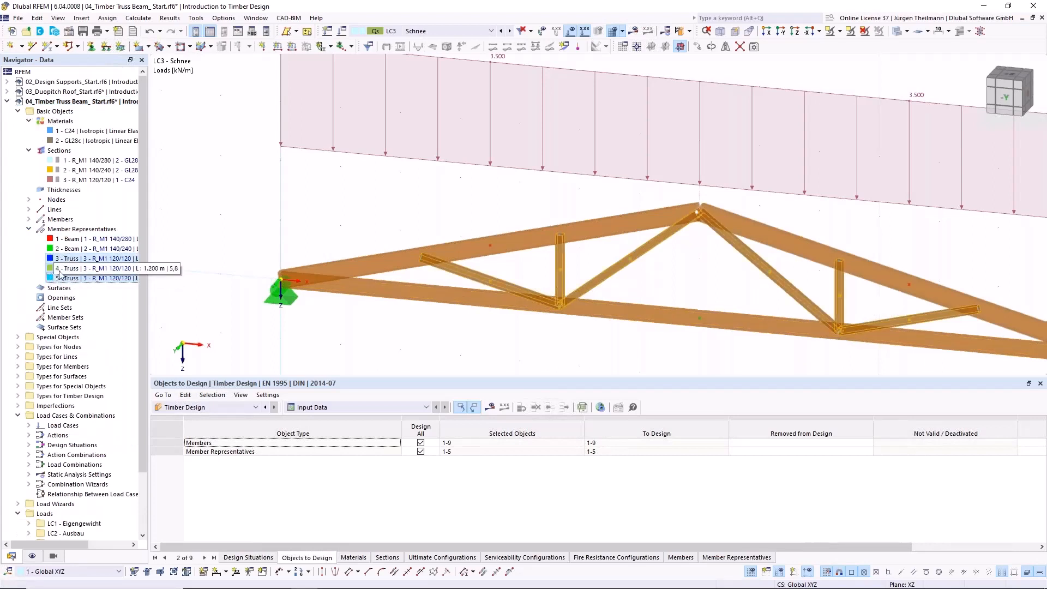
{"action": "left_click", "coordinate": [69, 267], "text": "ctrl"}
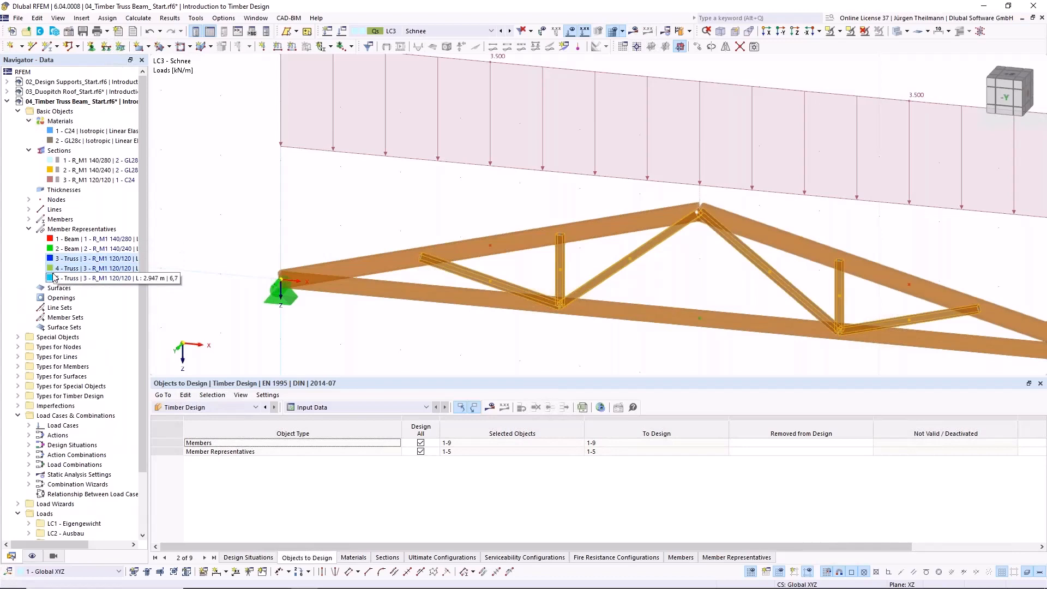
{"action": "double_click", "coordinate": [560, 254]}
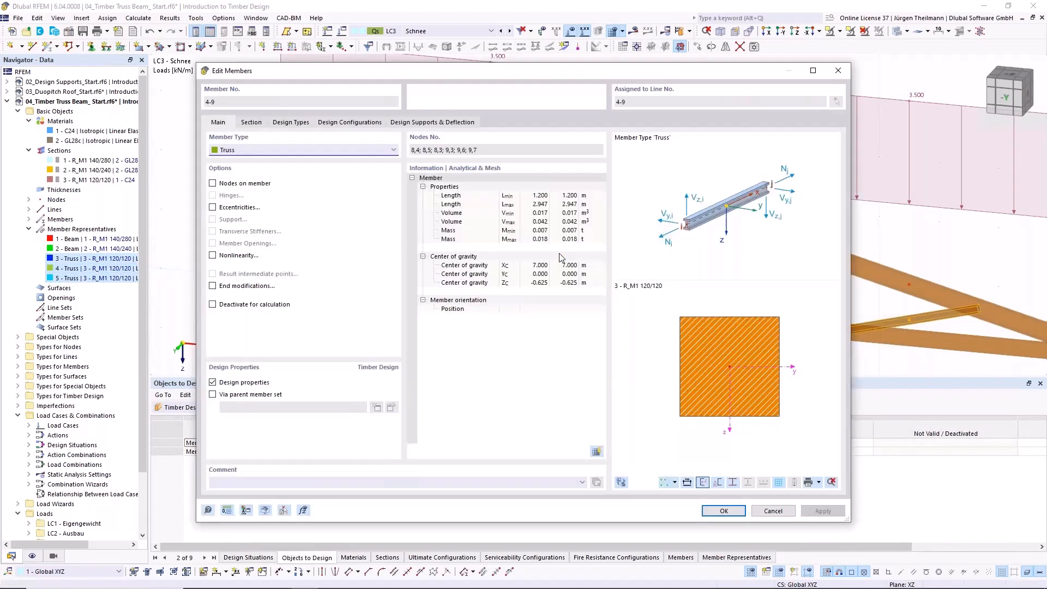
Copy the Lower girder effective lengths to a new entry 3 with the comment "Truss members".
{"action": "left_click", "coordinate": [291, 123]}
{"action": "left_click", "coordinate": [287, 165]}
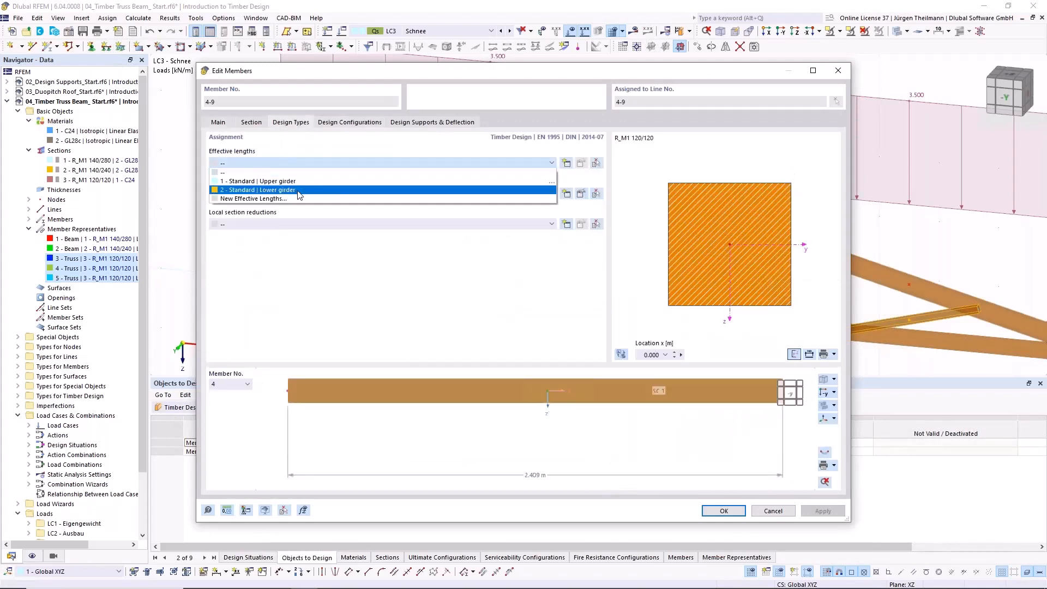
{"action": "left_click", "coordinate": [552, 192]}
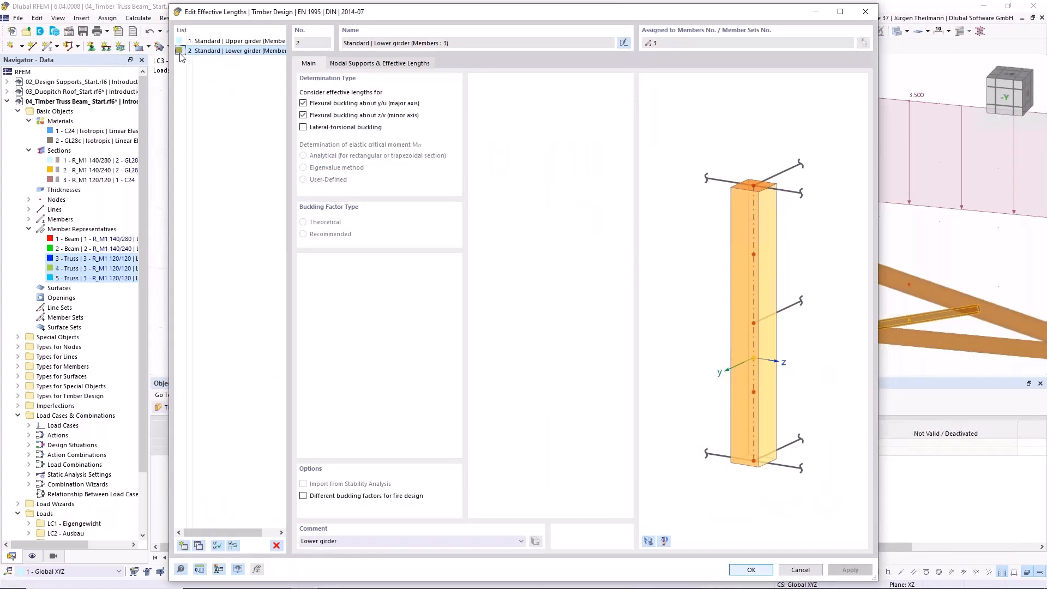
{"action": "left_click", "coordinate": [201, 544]}
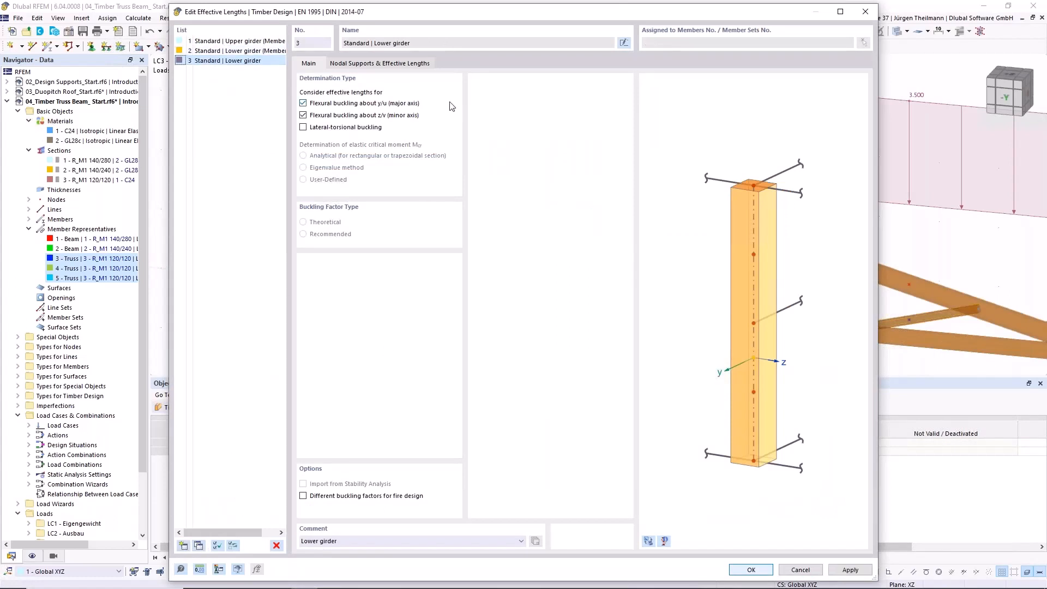
{"action": "left_click", "coordinate": [351, 542]}
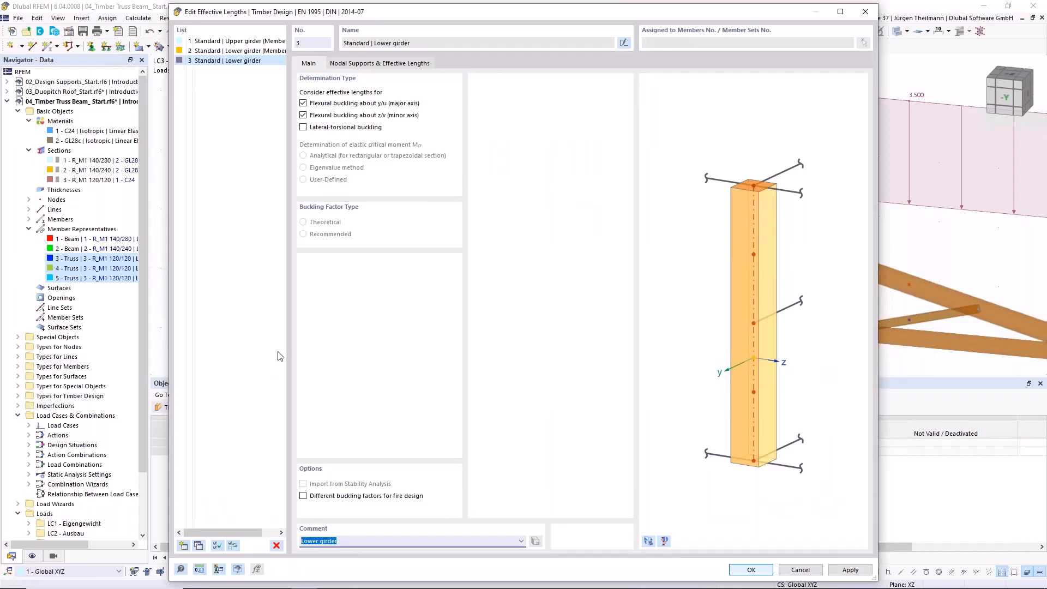
{"action": "type", "text": "Truss members"}
{"action": "key", "text": "Tab"}
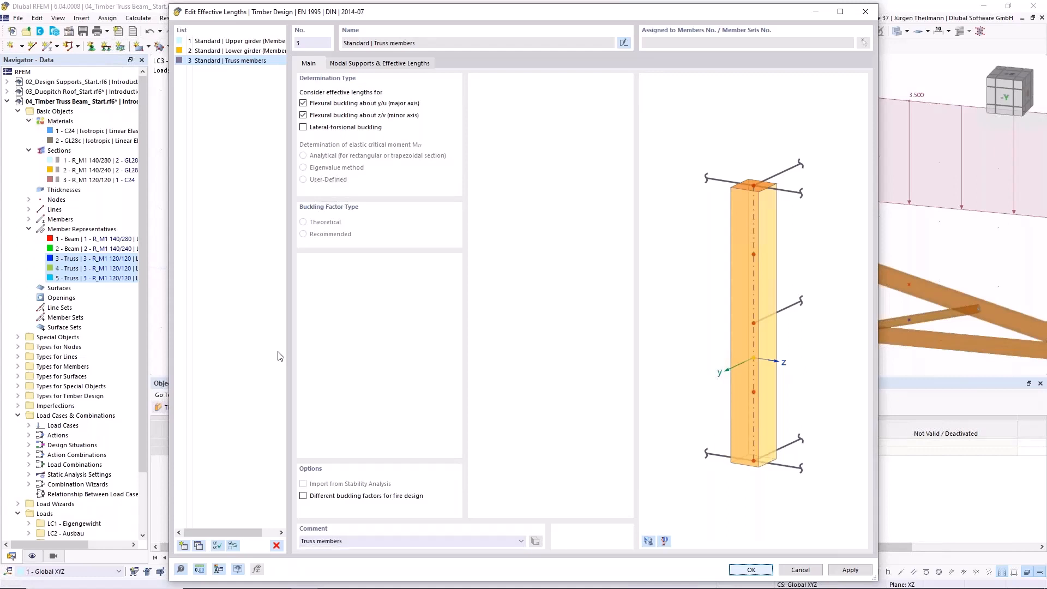
{"action": "left_click", "coordinate": [766, 569]}
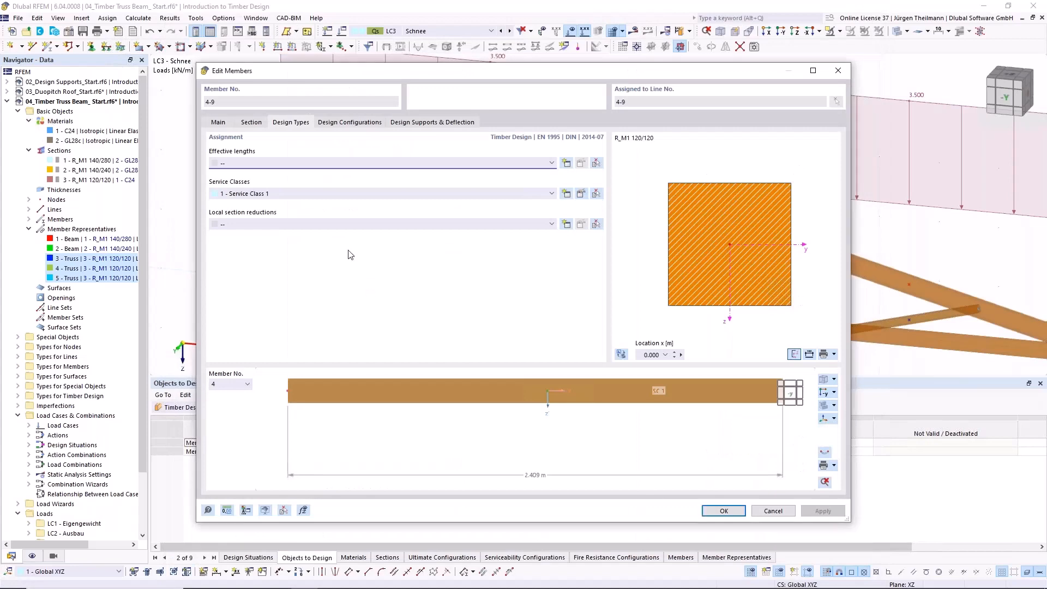
{"action": "left_click", "coordinate": [328, 163]}
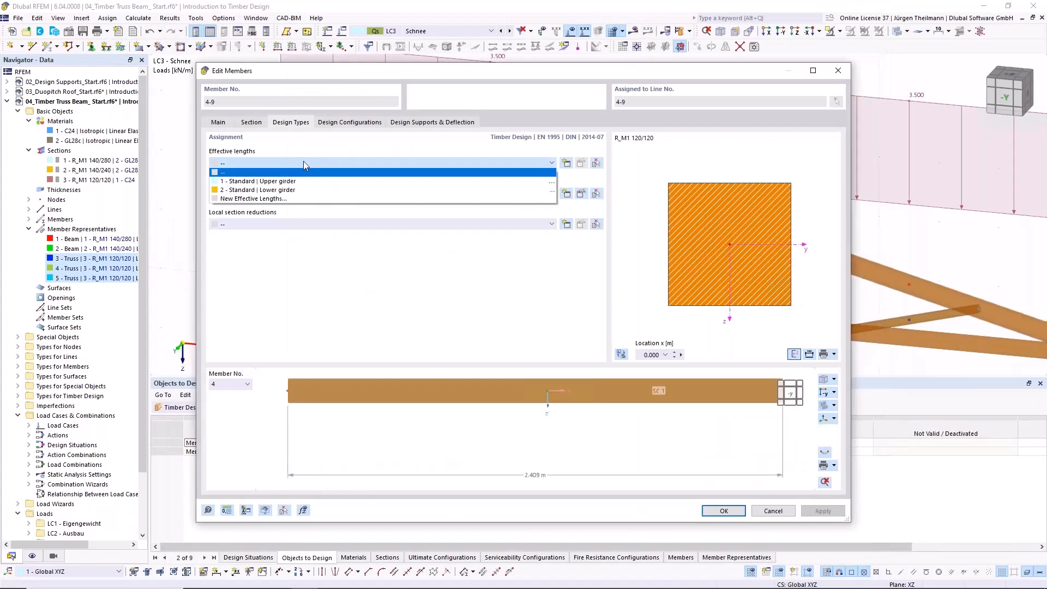
{"action": "left_click", "coordinate": [303, 164]}
{"action": "left_click", "coordinate": [566, 165]}
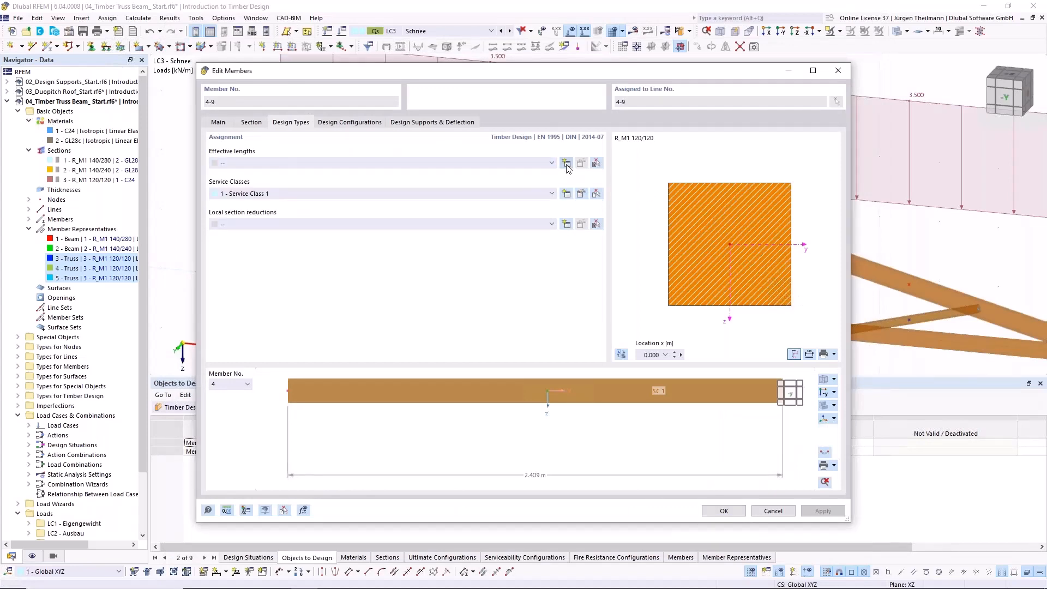
{"action": "left_click", "coordinate": [249, 60]}
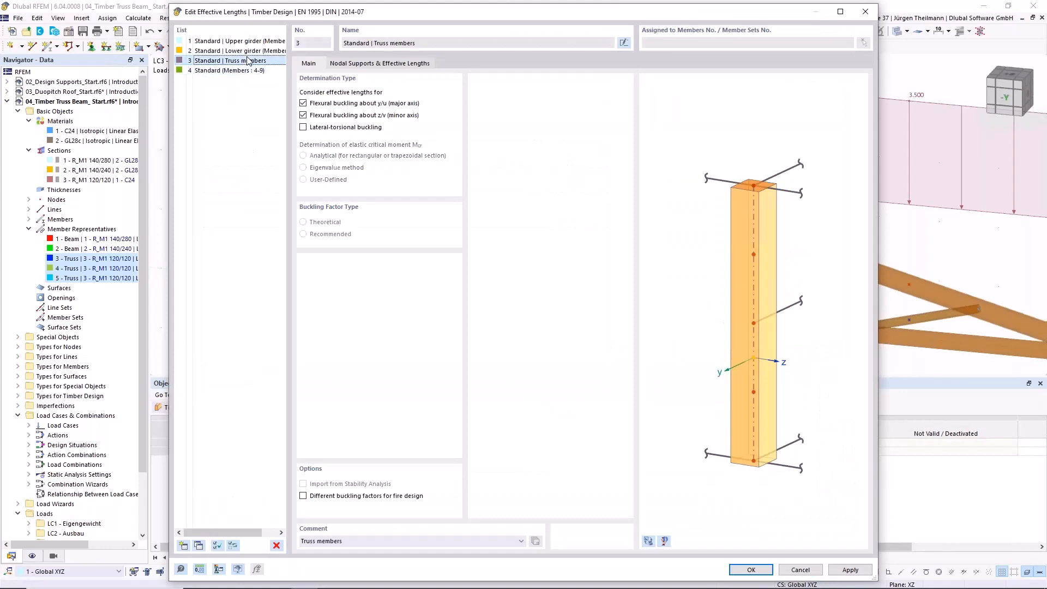
{"action": "left_click", "coordinate": [800, 569]}
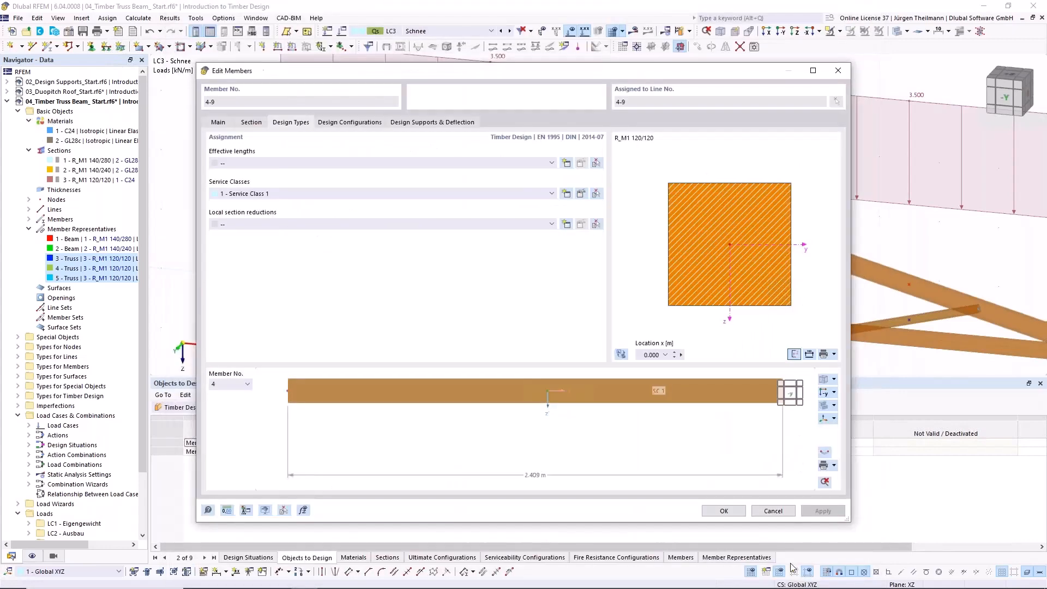
{"action": "left_click", "coordinate": [236, 164]}
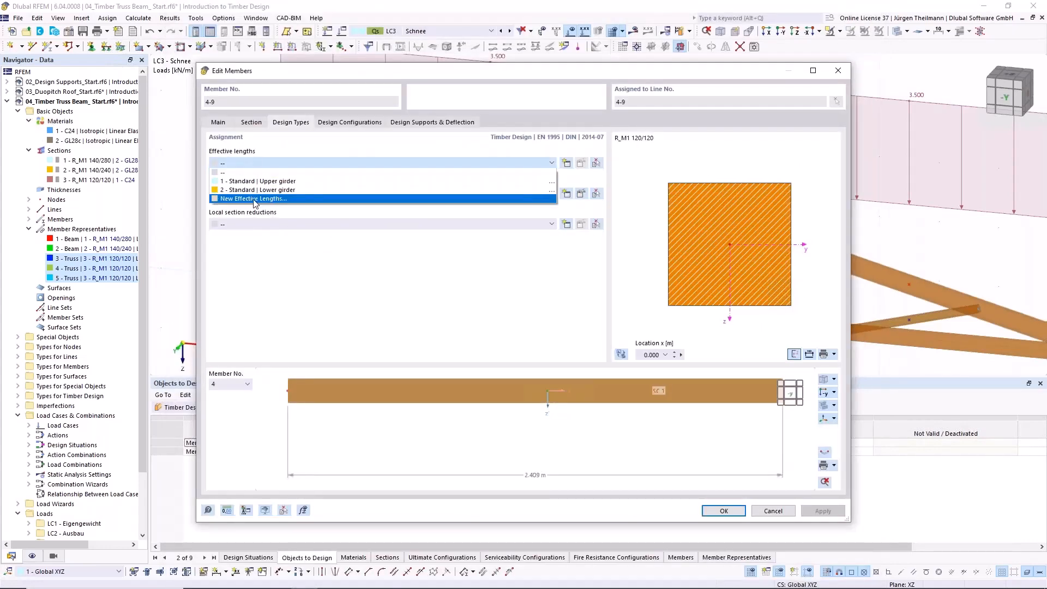
{"action": "left_click", "coordinate": [268, 165]}
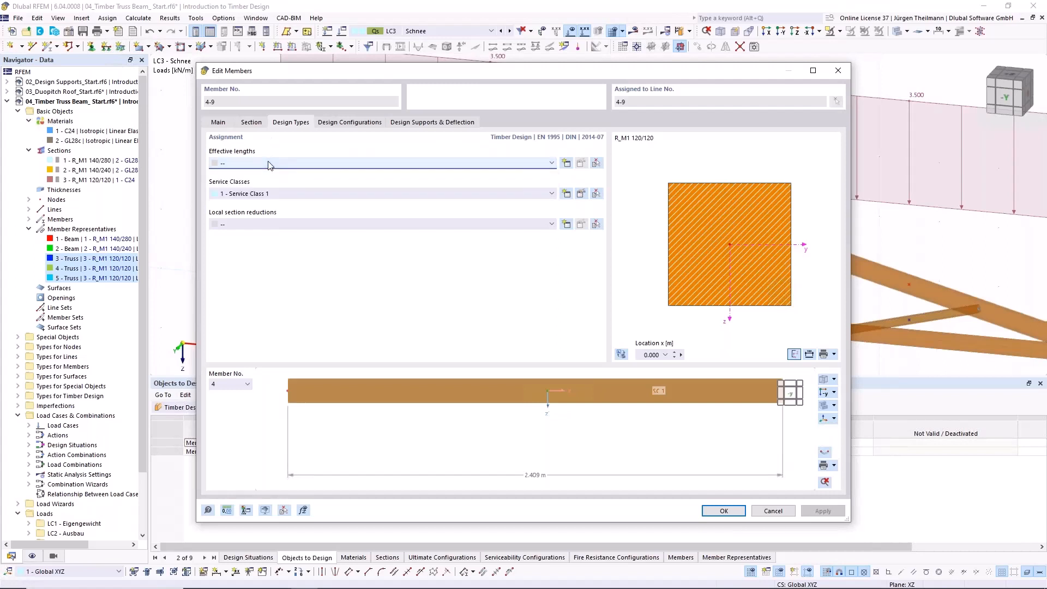
{"action": "left_click", "coordinate": [773, 512]}
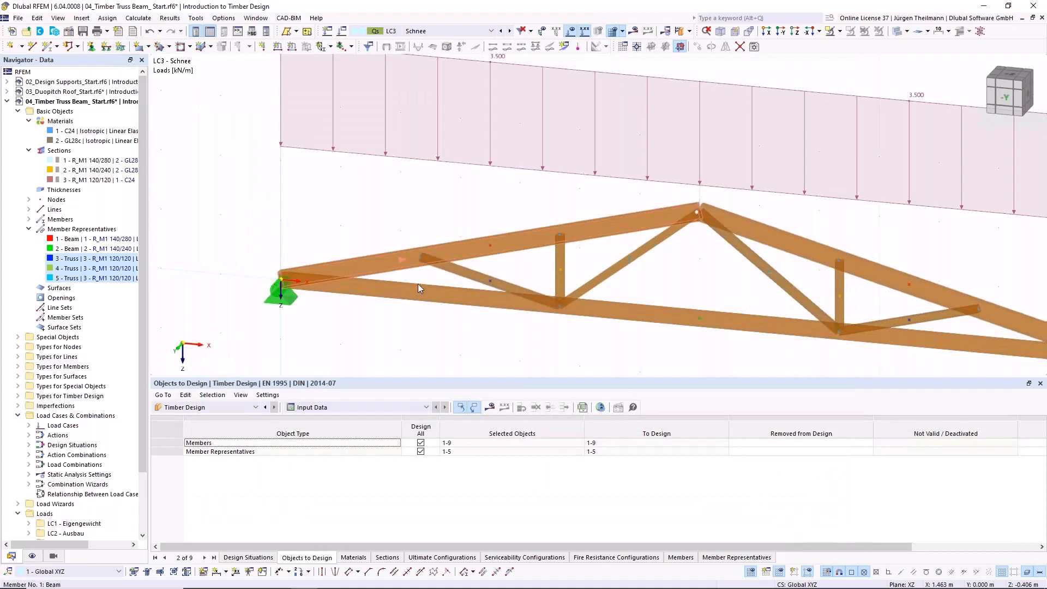
Assign effective lengths 3 - Standard | Truss members to the members of representatives 3, 4 and 5, and recheck the assignment.
{"action": "left_click", "coordinate": [52, 259]}
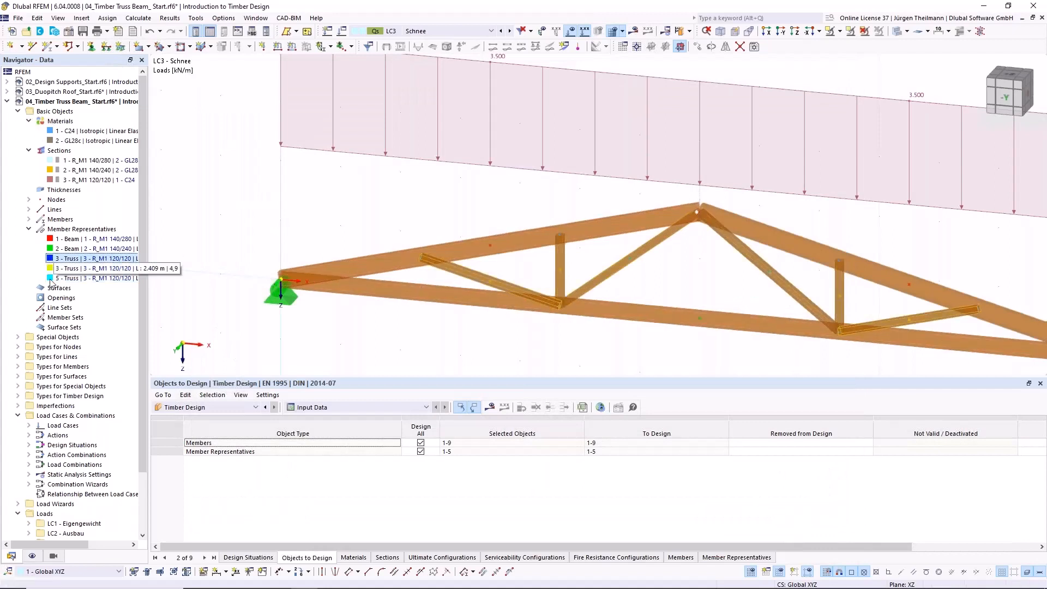
{"action": "left_click", "coordinate": [55, 278], "text": "shift"}
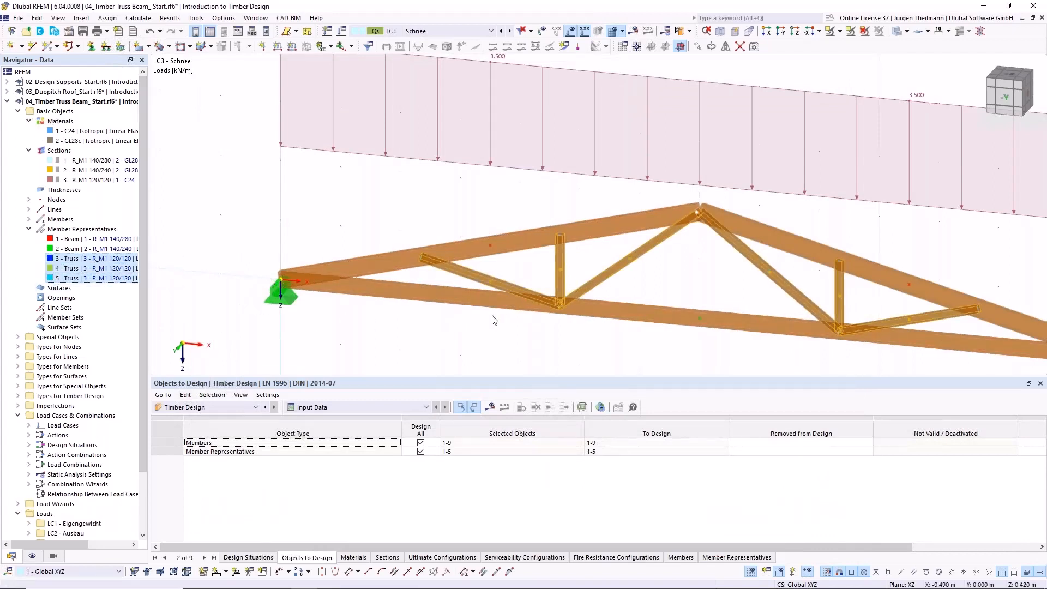
{"action": "double_click", "coordinate": [608, 279]}
{"action": "left_click", "coordinate": [290, 122]}
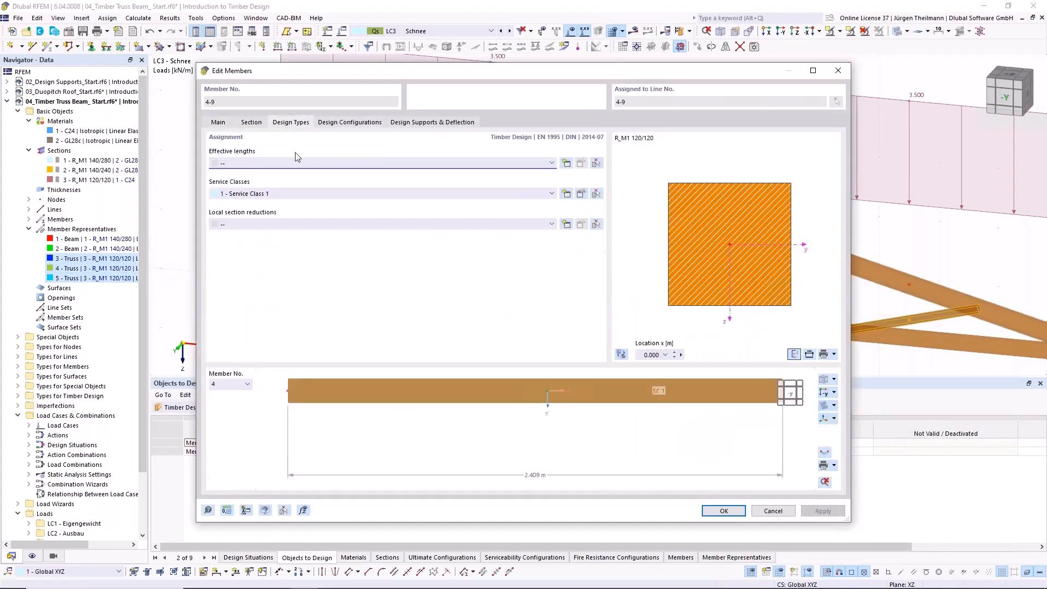
{"action": "left_click", "coordinate": [300, 160]}
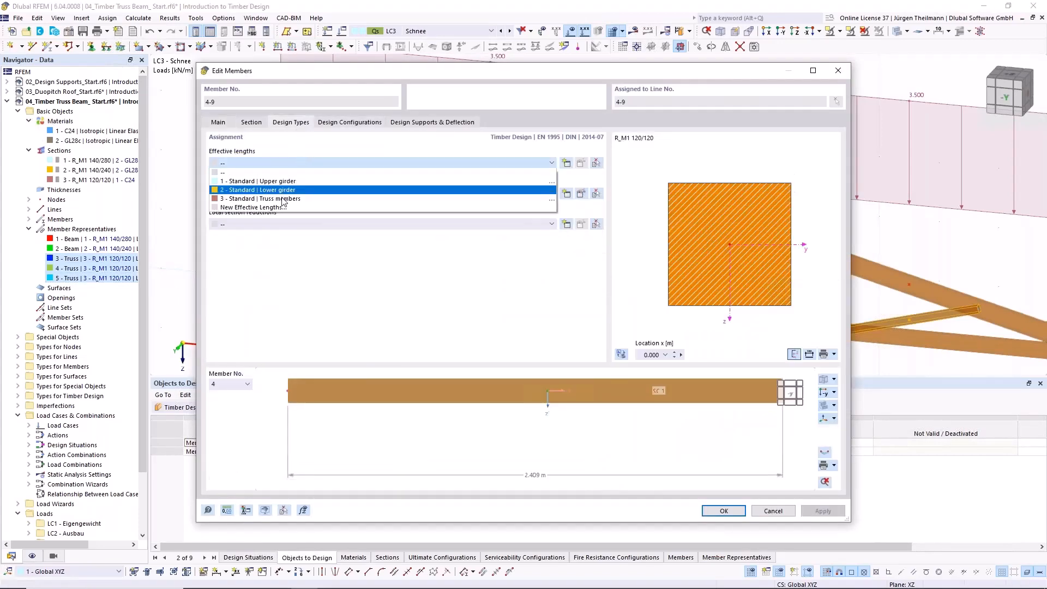
{"action": "left_click", "coordinate": [219, 198]}
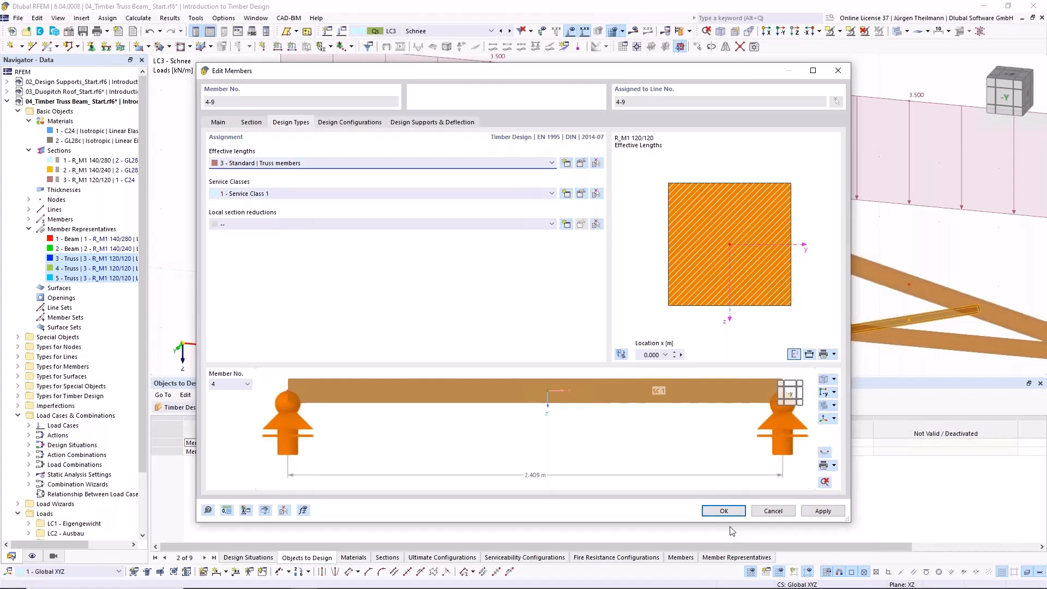
{"action": "left_click", "coordinate": [734, 511]}
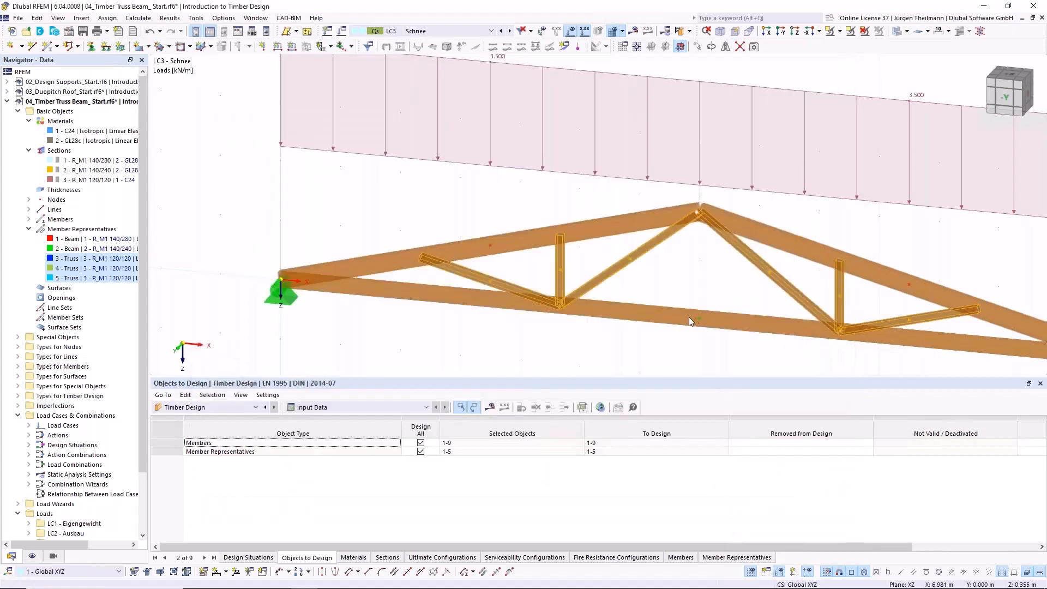
{"action": "double_click", "coordinate": [470, 276]}
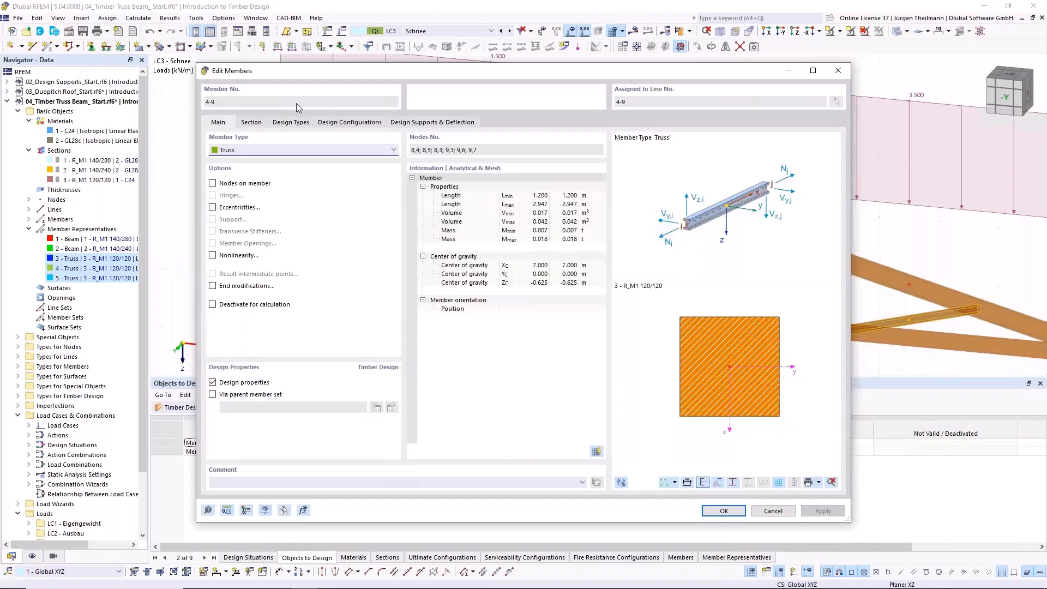
{"action": "left_click", "coordinate": [301, 122]}
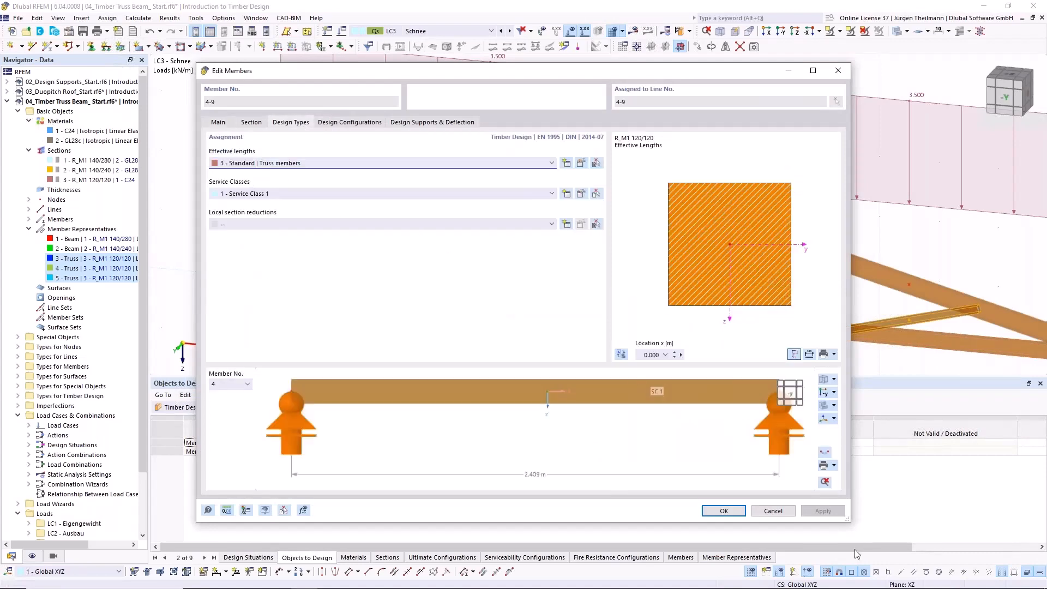
{"action": "left_click", "coordinate": [773, 511]}
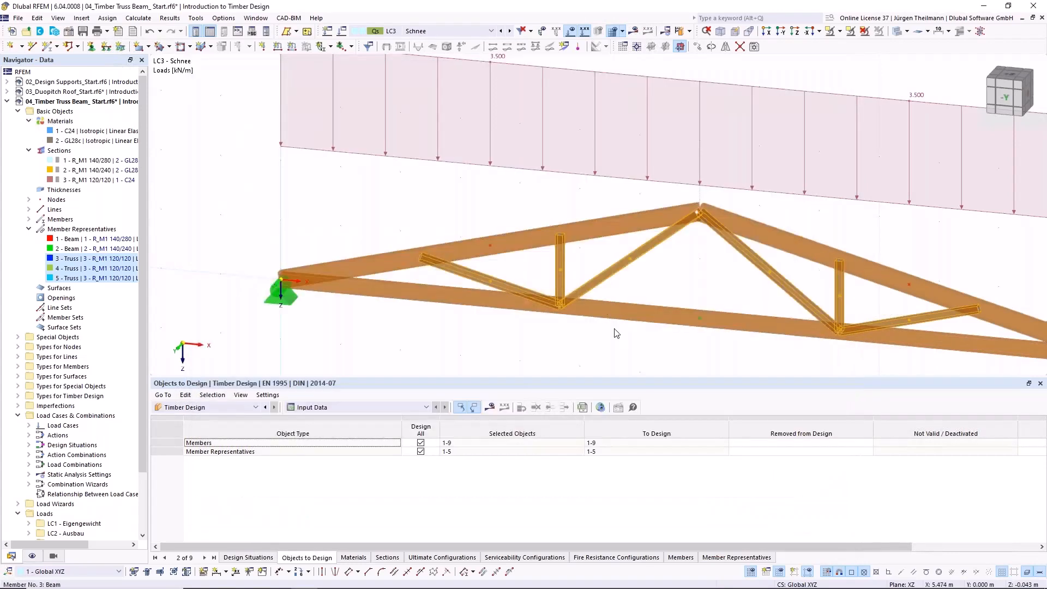
{"action": "key", "text": "Escape"}
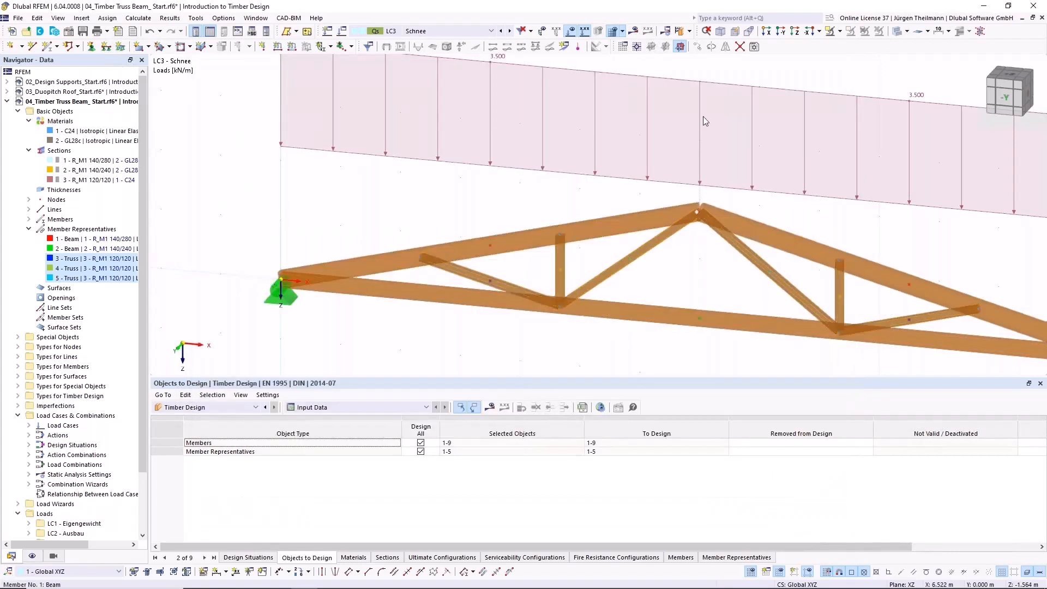
Calculate the Timber Design results with the assigned effective lengths and save the model.
{"action": "left_click", "coordinate": [680, 31]}
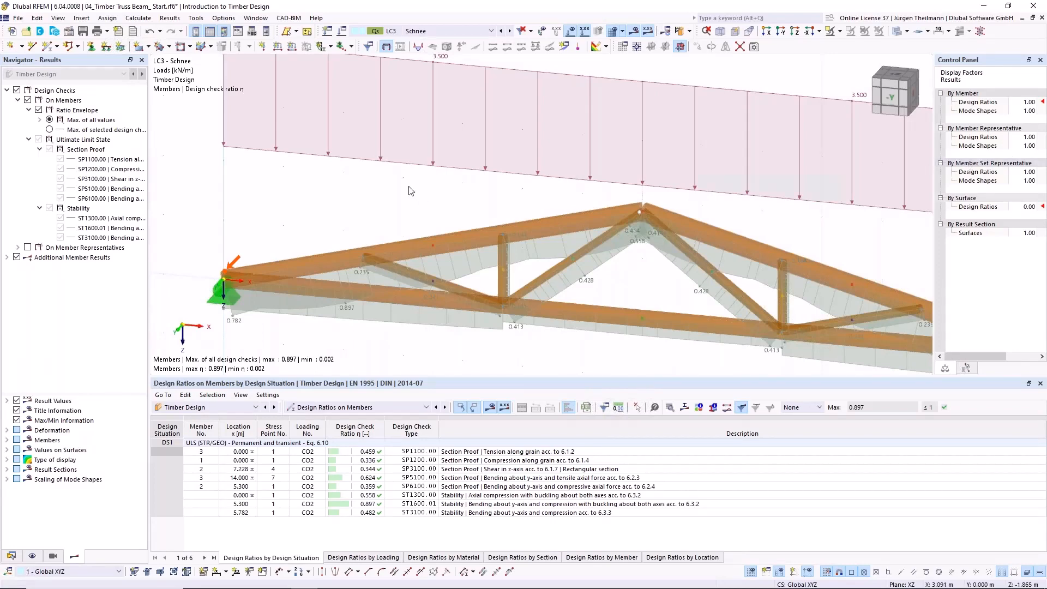
{"action": "middle_click", "coordinate": [642, 237]}
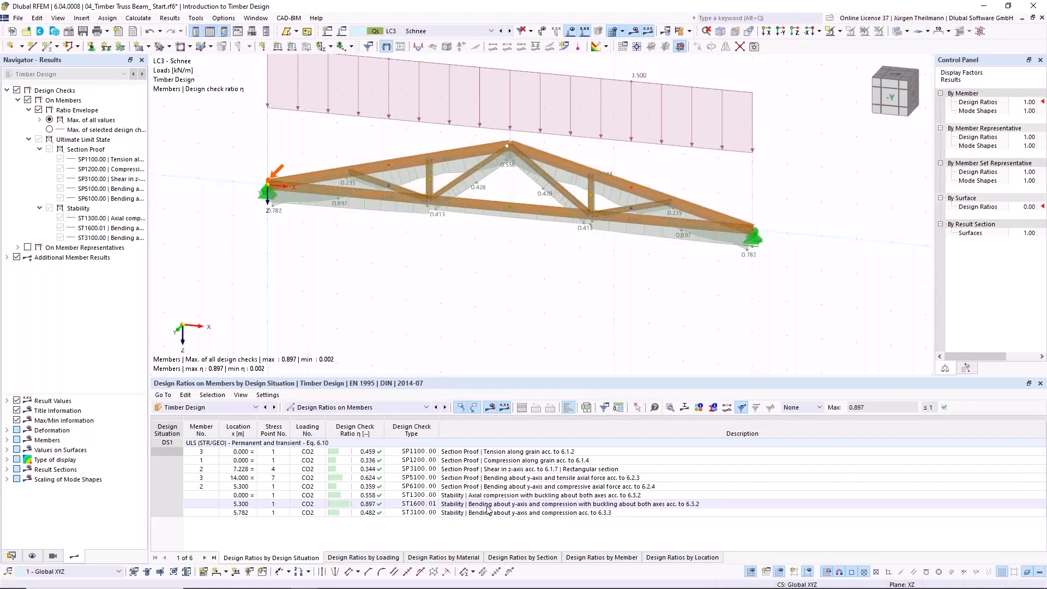
{"action": "left_click", "coordinate": [82, 32]}
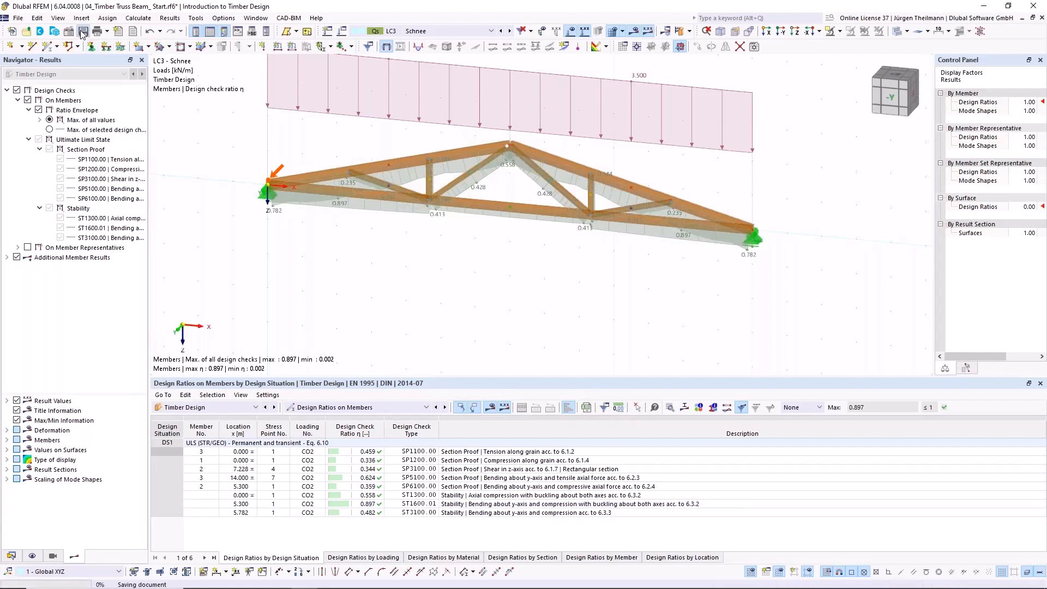